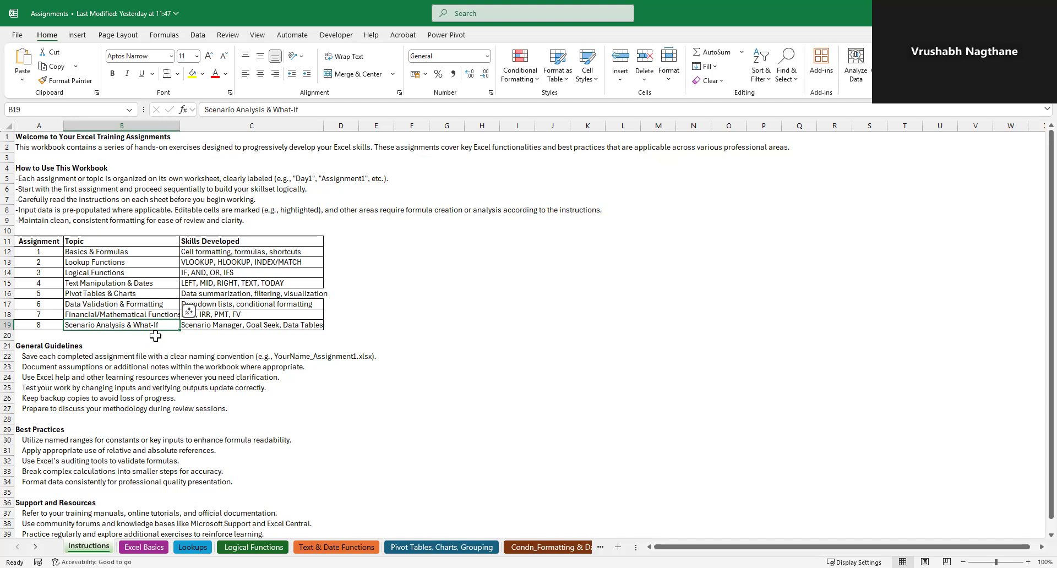
Switch from the Assignments workbook to the Goal Seek concept sheet of the Day8_Training workbook
{"action": "left_click", "coordinate": [152, 259]}
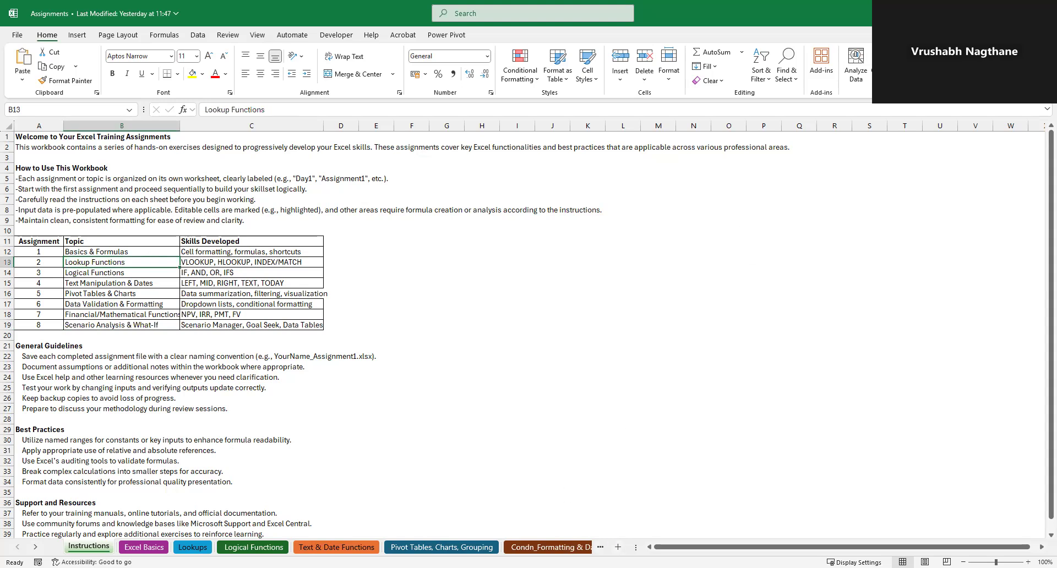
{"action": "left_click", "coordinate": [478, 567]}
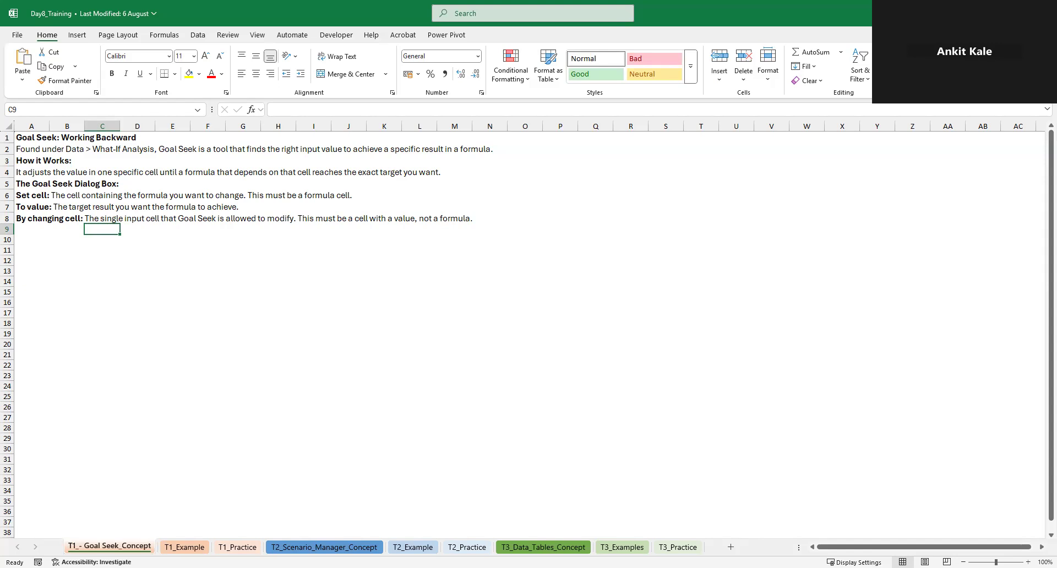
{"action": "key", "text": "alt+Tab"}
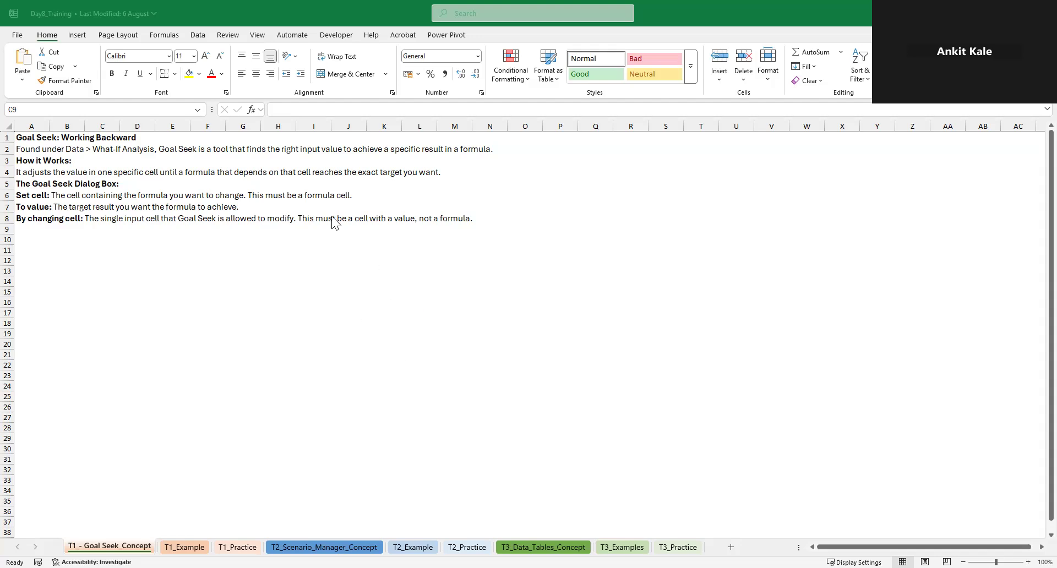
Display the available What-If Analysis tools without starting any of them
{"action": "left_click", "coordinate": [197, 35]}
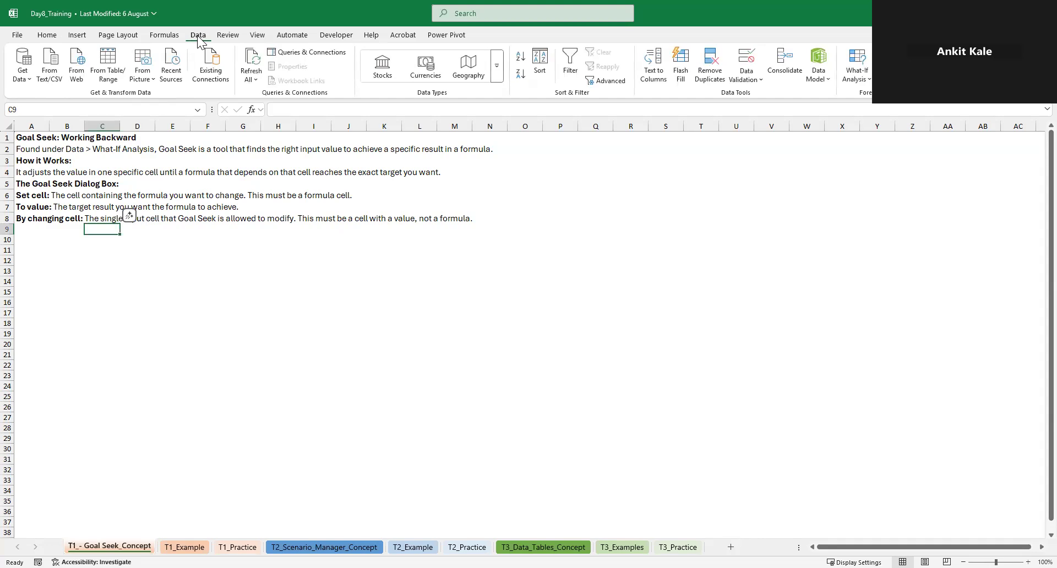
{"action": "left_click", "coordinate": [860, 84]}
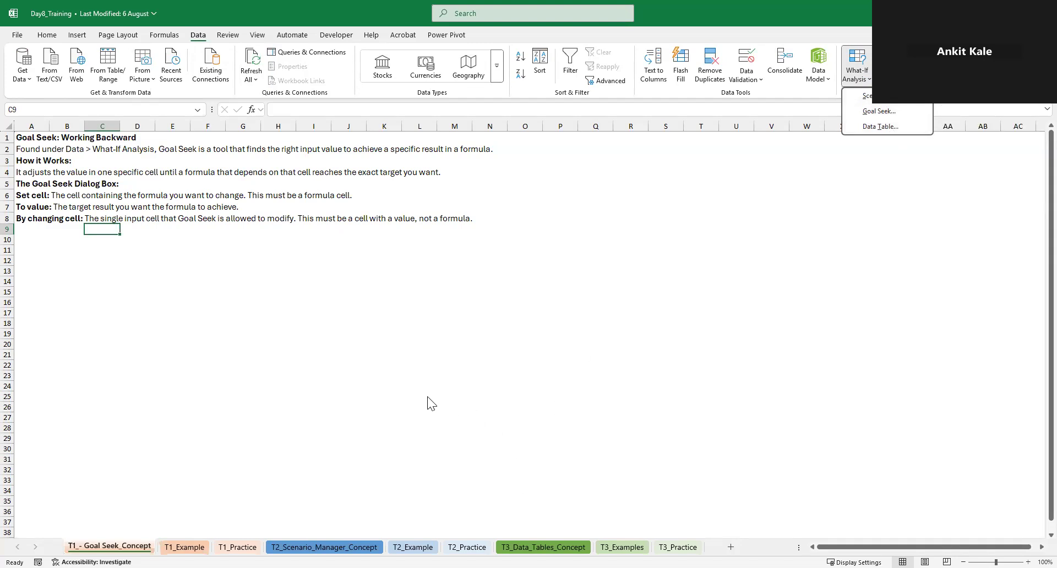
{"action": "left_click", "coordinate": [168, 315]}
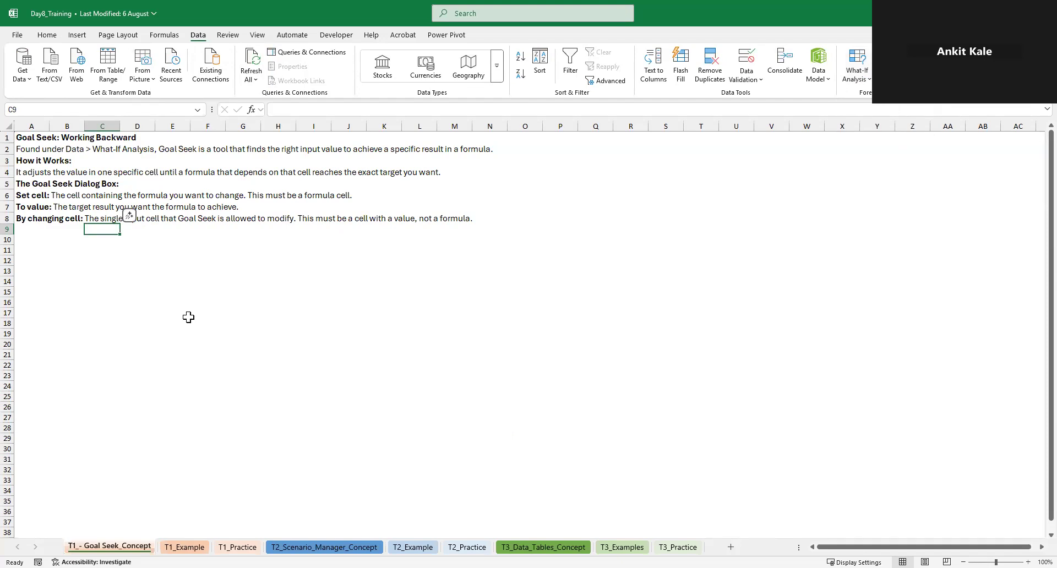
{"action": "left_click", "coordinate": [73, 290]}
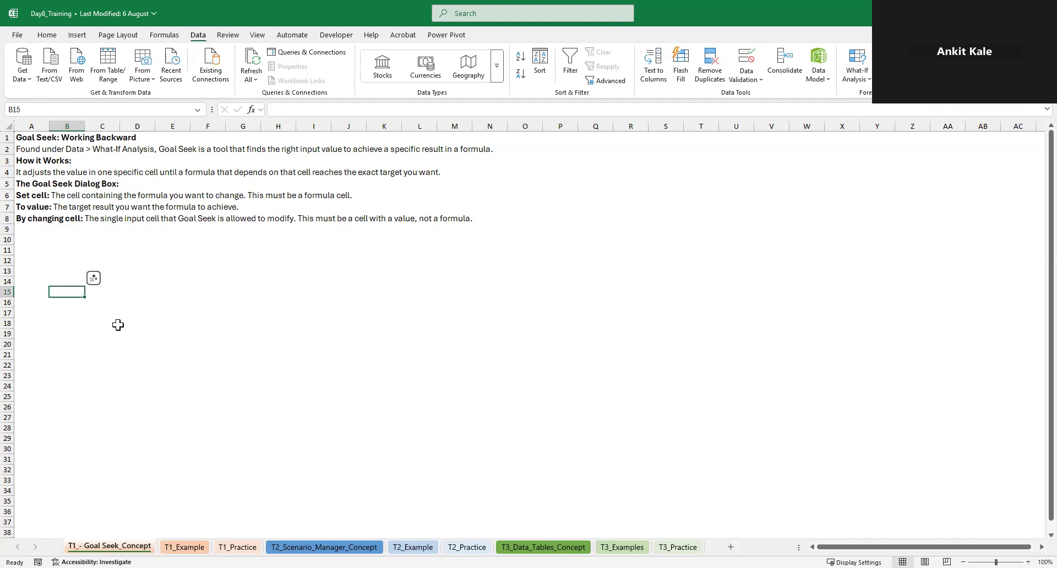
{"action": "left_click", "coordinate": [25, 238]}
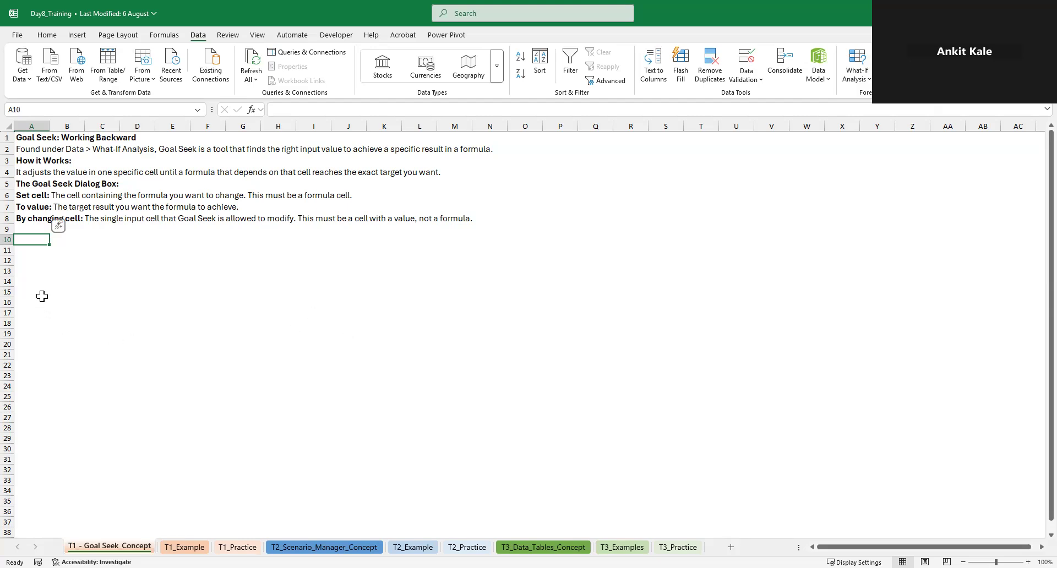
{"action": "left_click", "coordinate": [30, 262]}
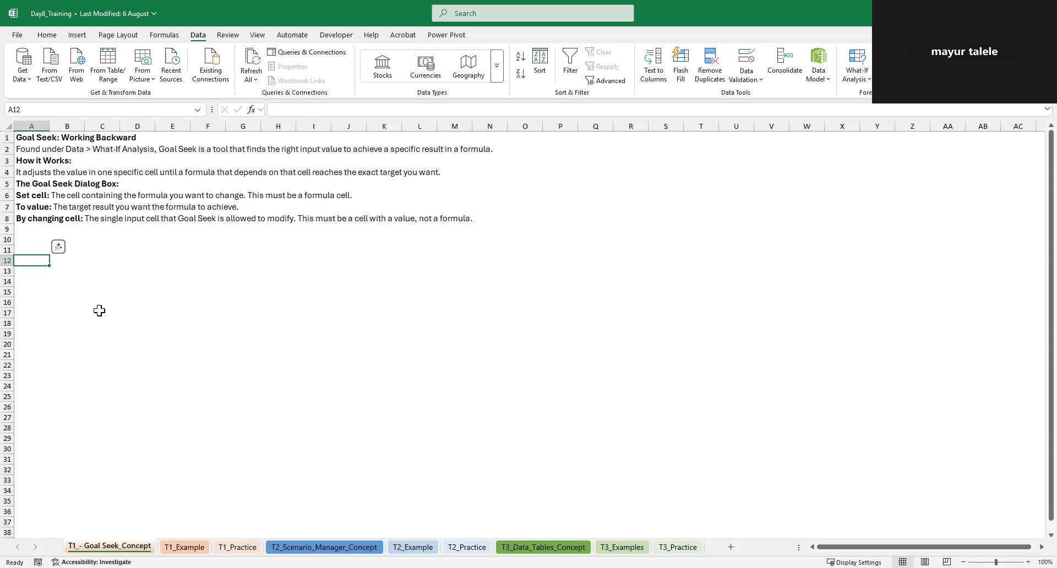
Review the Set cell, To value and By changing cell descriptions in A6:A8 of the Goal Seek concept sheet
{"action": "left_click_drag", "start_coordinate": [22, 196], "coordinate": [32, 218]}
{"action": "left_click", "coordinate": [242, 259]}
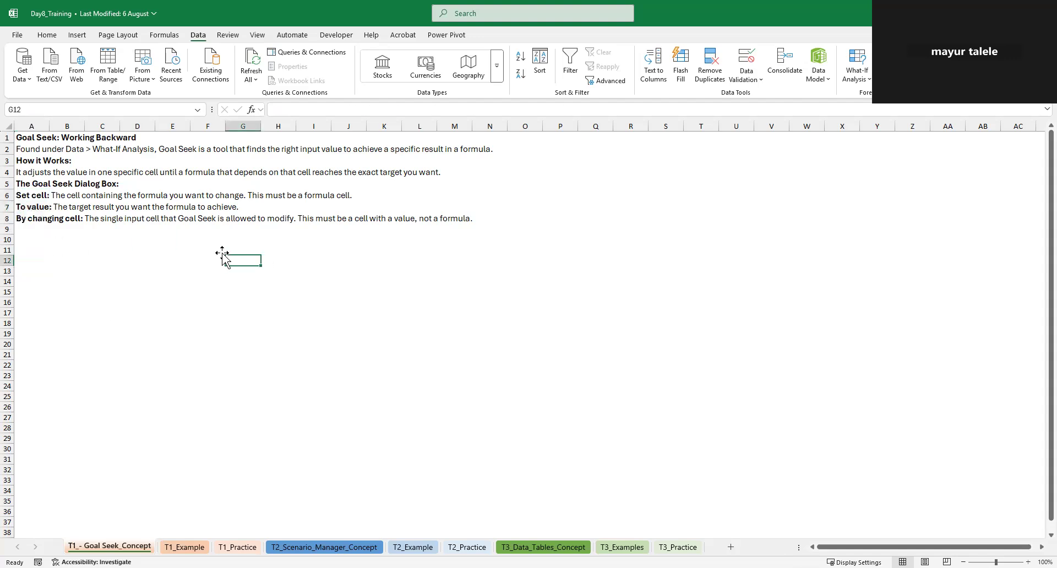
{"action": "left_click", "coordinate": [40, 196]}
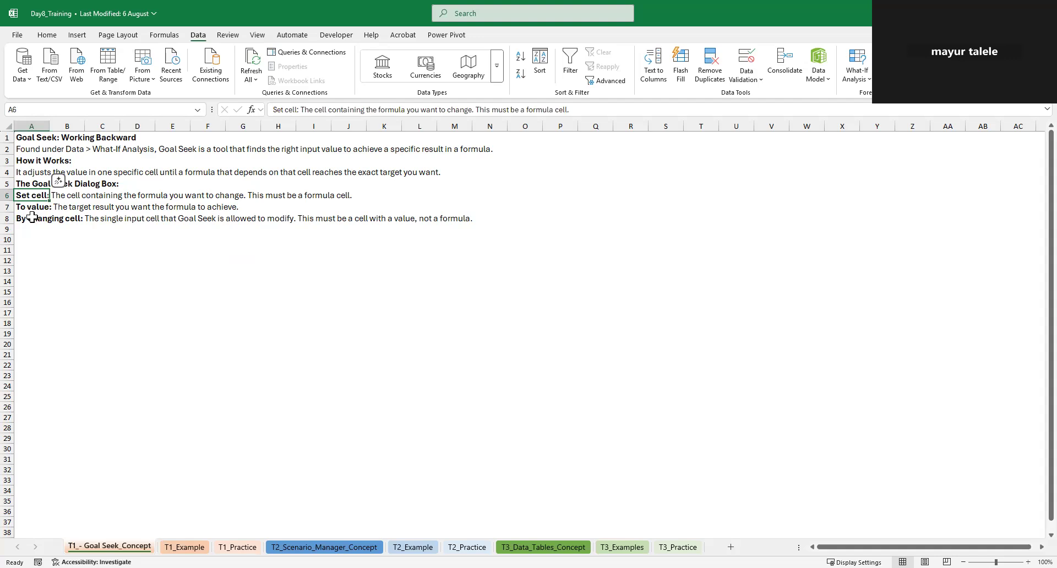
{"action": "left_click", "coordinate": [28, 207]}
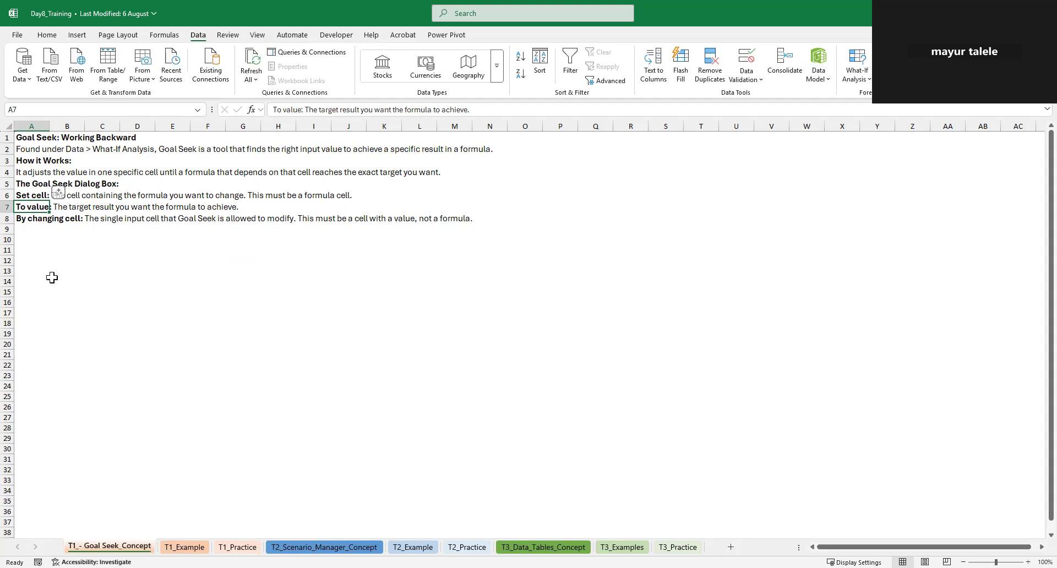
{"action": "left_click", "coordinate": [36, 219]}
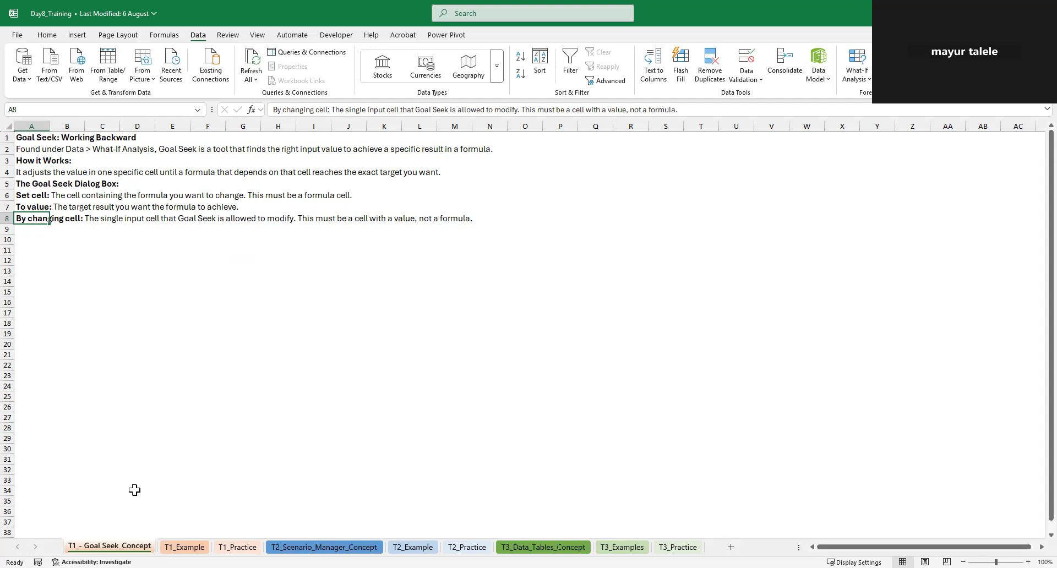
On the T1_Example sheet, calculate the monthly loan payment in B5 with =PMT(B3/12,B4*12,B2)
{"action": "left_click", "coordinate": [198, 546]}
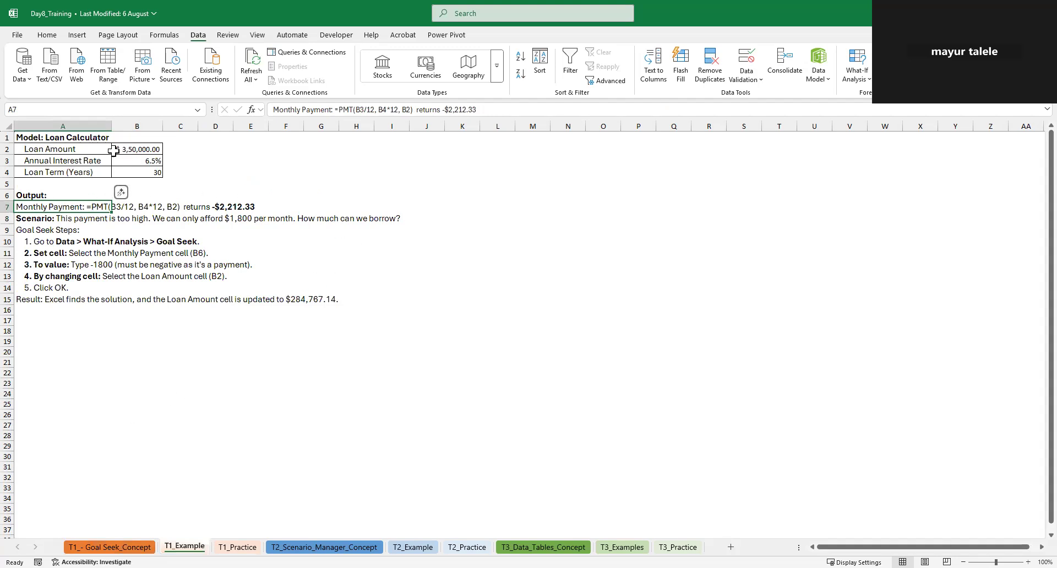
{"action": "left_click", "coordinate": [28, 152]}
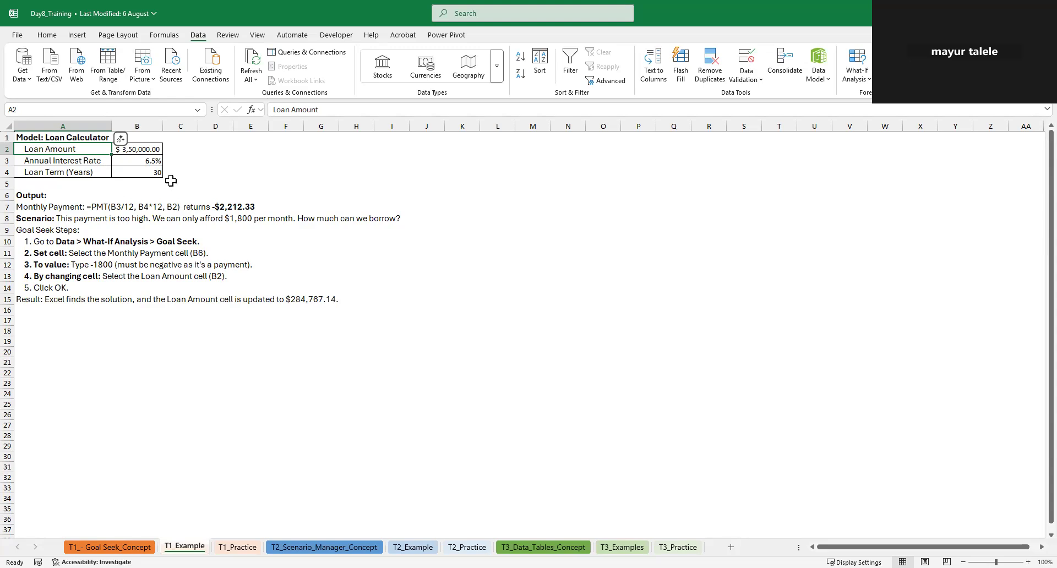
{"action": "left_click", "coordinate": [124, 182]}
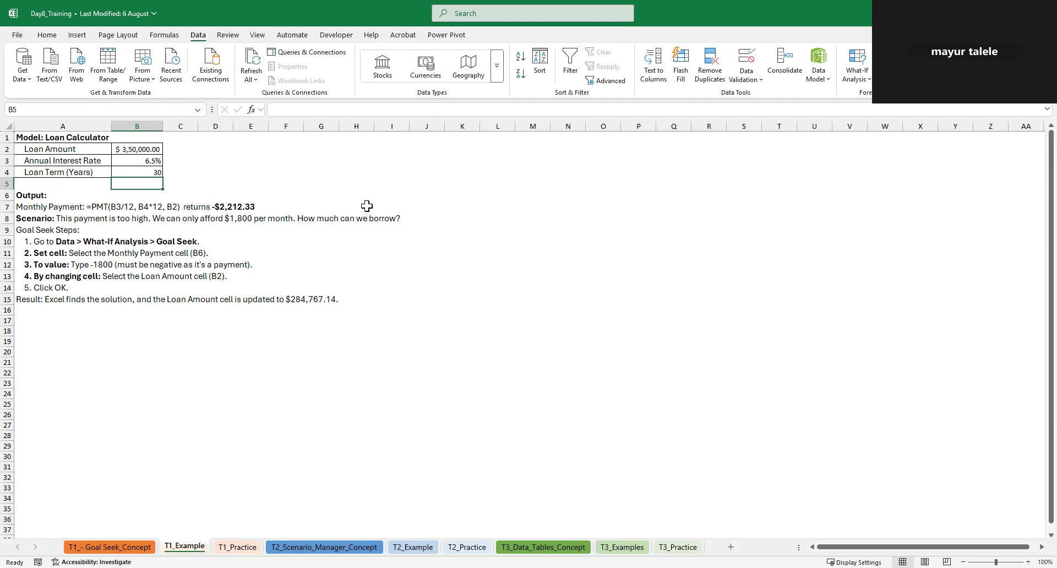
{"action": "type", "text": "="}
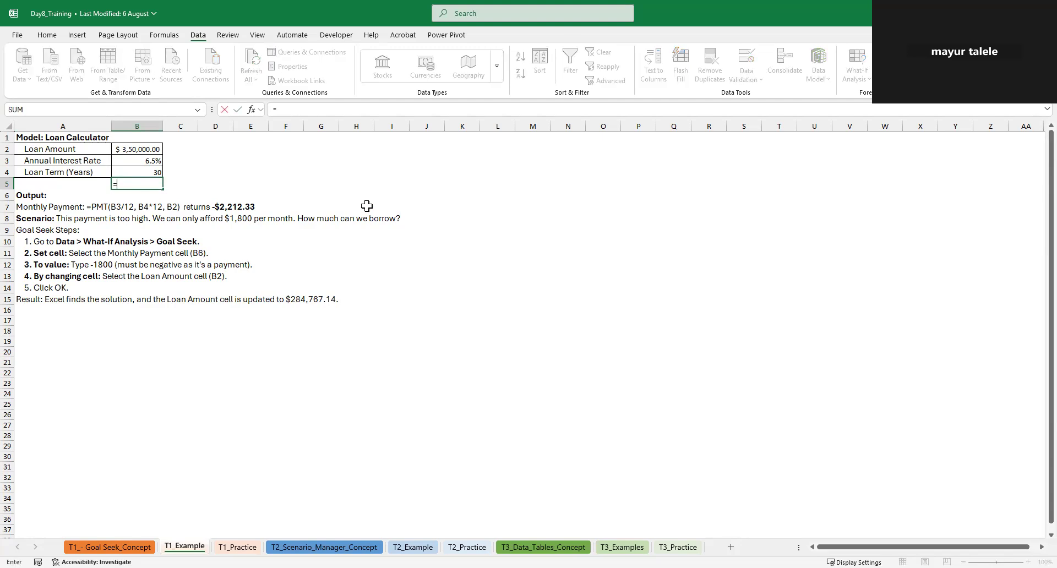
{"action": "type", "text": "pmt"}
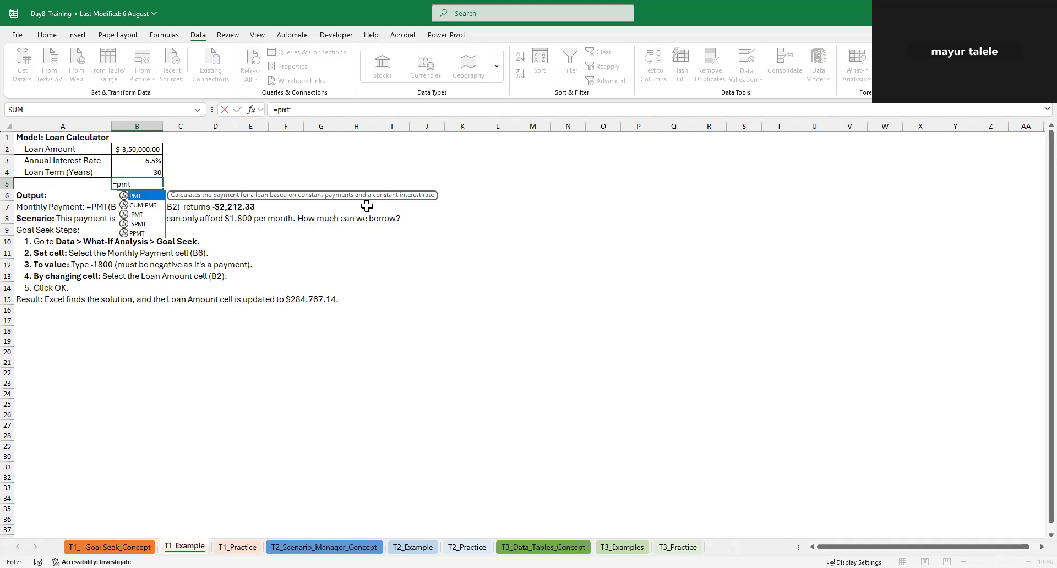
{"action": "key", "text": "Tab"}
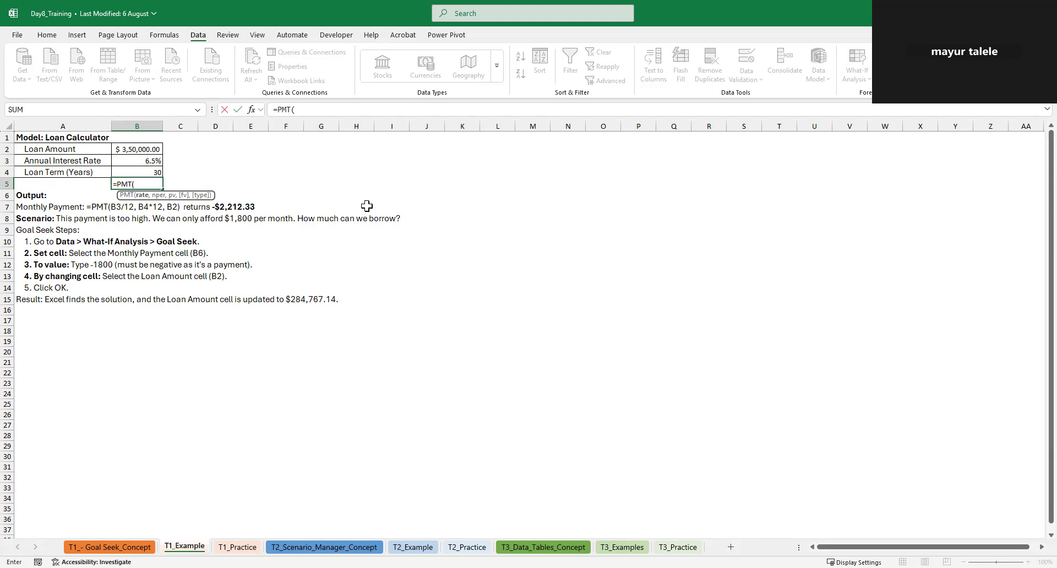
{"action": "key", "text": "Up"}
{"action": "key", "text": "Up"}
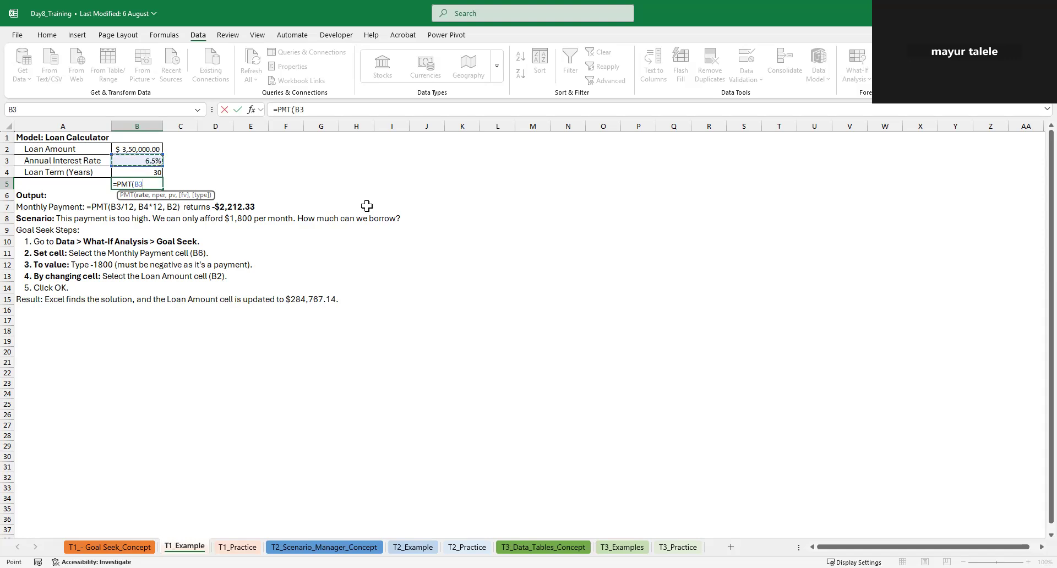
{"action": "type", "text": "/12,"}
{"action": "left_click", "coordinate": [132, 172]}
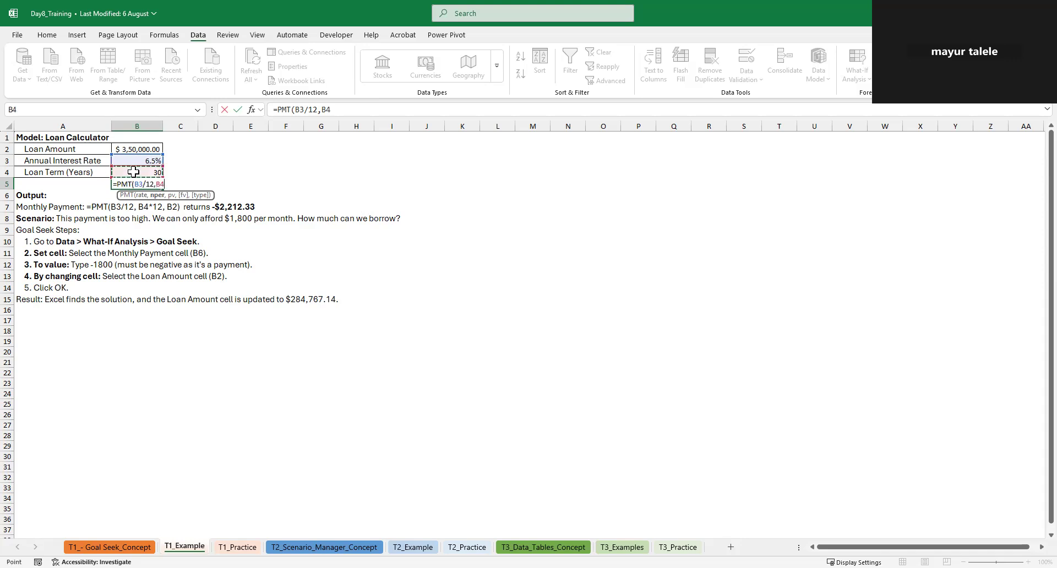
{"action": "type", "text": "*12,"}
{"action": "left_click", "coordinate": [144, 149]}
{"action": "type", "text": ")"}
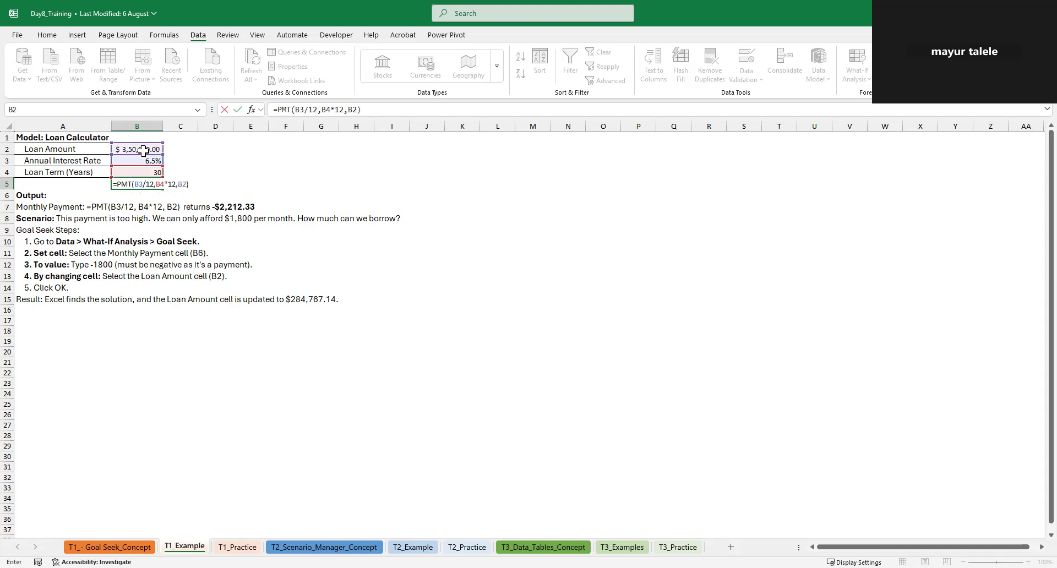
{"action": "key", "text": "Return"}
Format the monthly payment in B5 as US dollar accounting with two decimal places
{"action": "key", "text": "Up"}
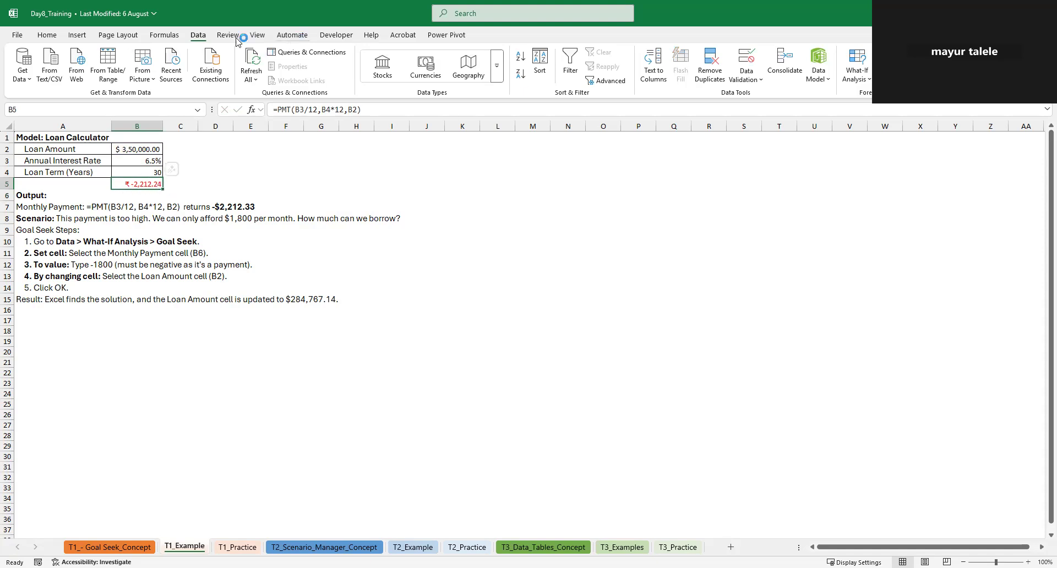
{"action": "left_click", "coordinate": [46, 36]}
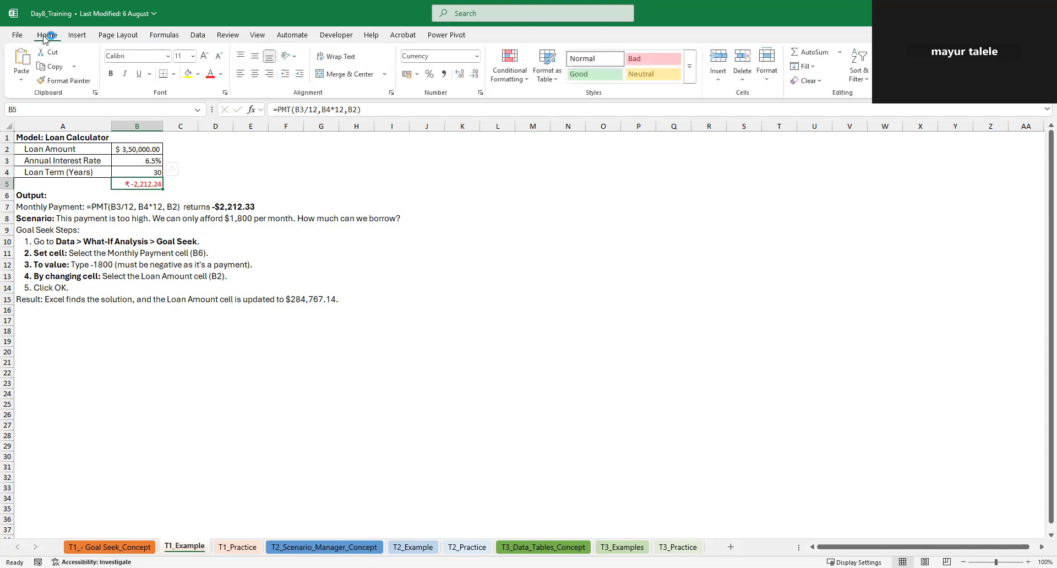
{"action": "left_click", "coordinate": [417, 74]}
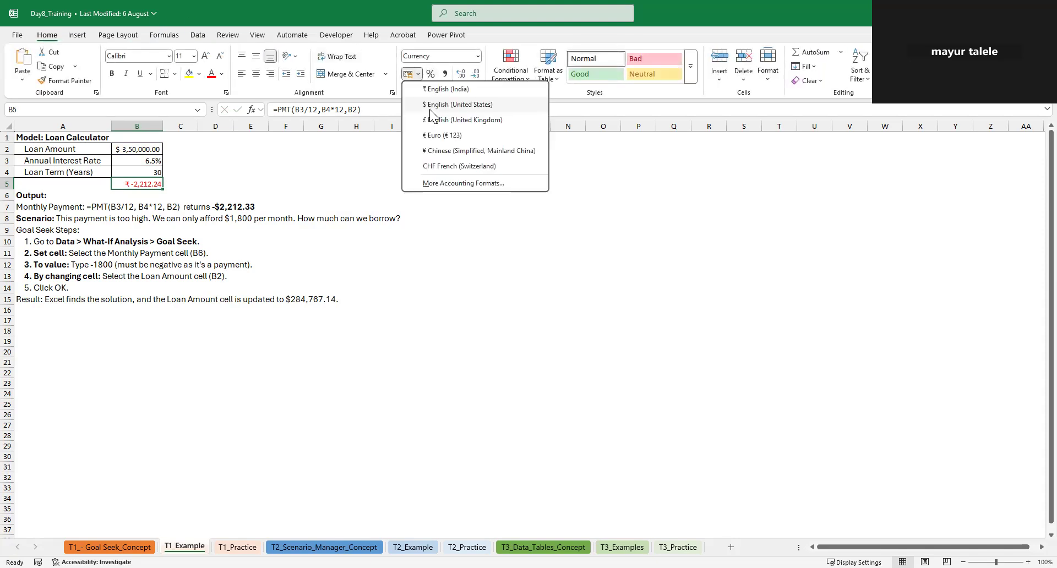
{"action": "left_click", "coordinate": [429, 105]}
{"action": "left_click", "coordinate": [475, 74]}
{"action": "left_click", "coordinate": [475, 74]}
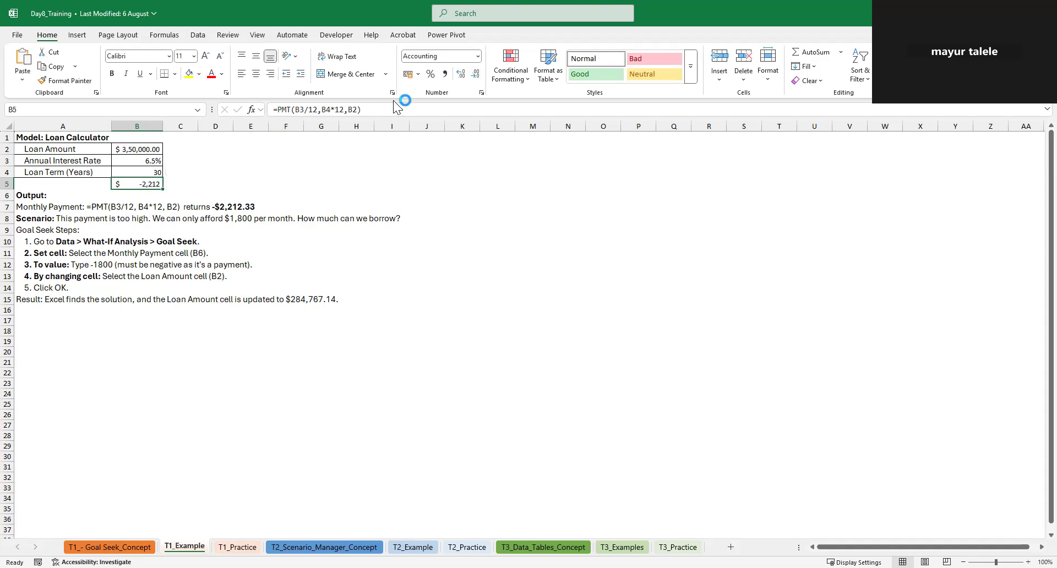
{"action": "left_click", "coordinate": [461, 74]}
{"action": "left_click", "coordinate": [461, 74]}
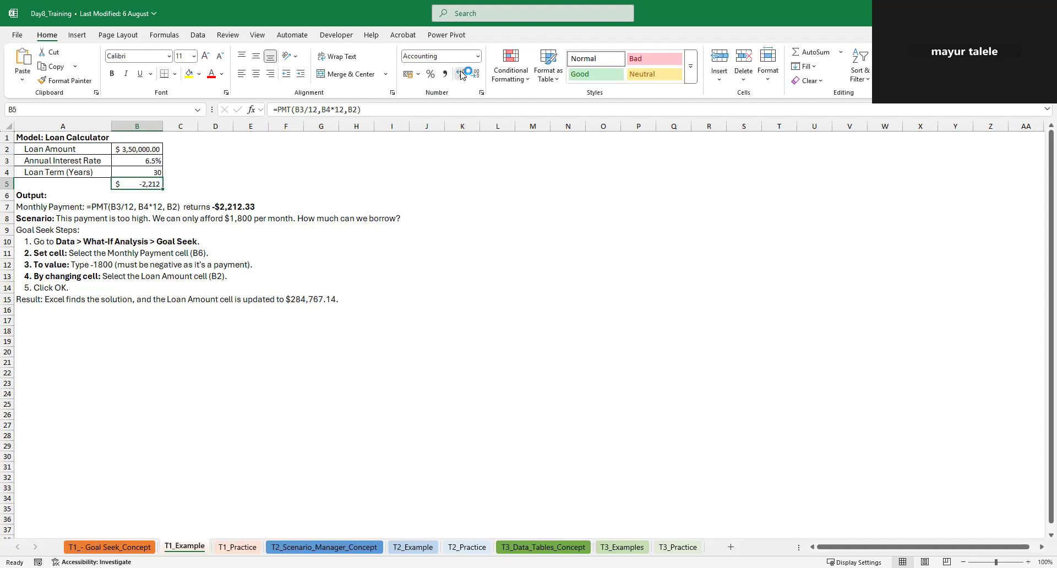
Save the workbook and enter the affordable monthly payment of 1800 in D5
{"action": "left_click", "coordinate": [203, 185]}
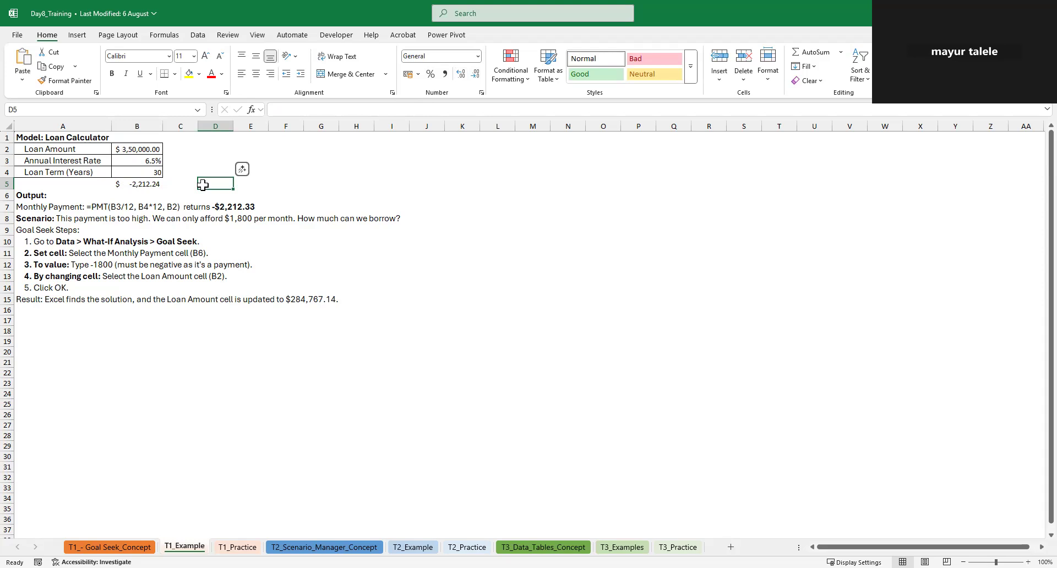
{"action": "key", "text": "ctrl+s"}
{"action": "type", "text": "1800"}
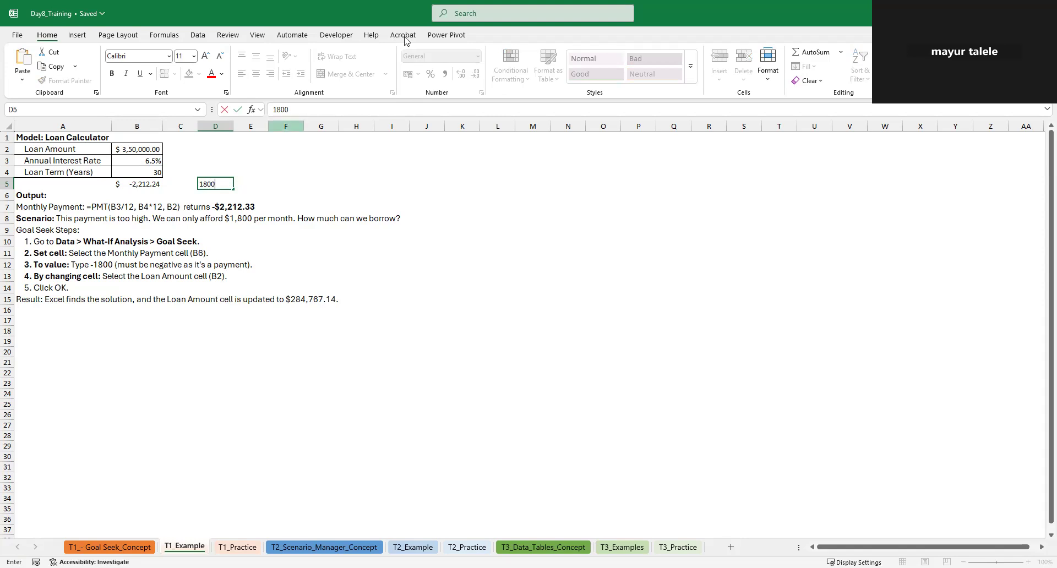
{"action": "left_click", "coordinate": [307, 187]}
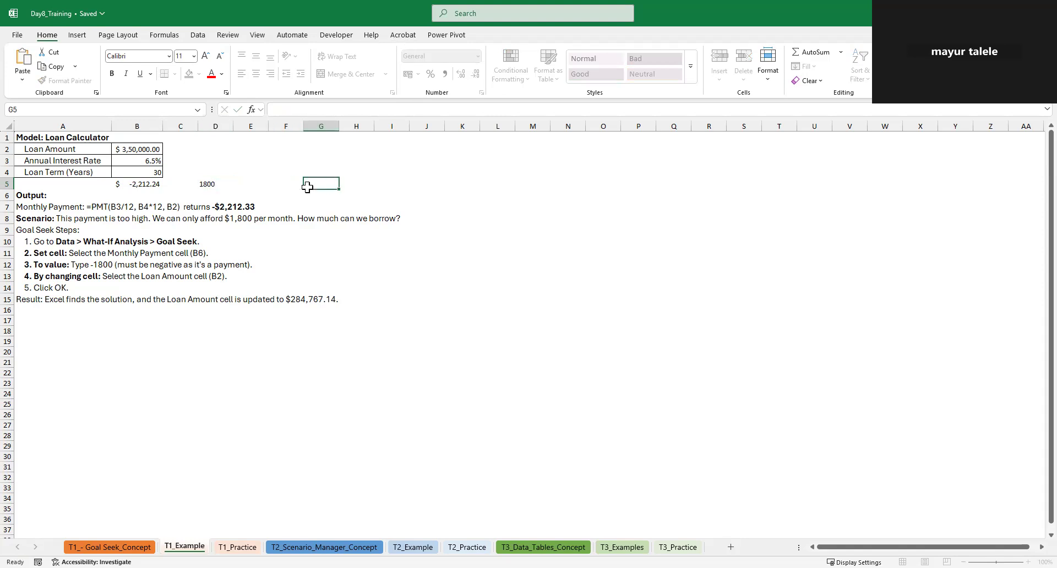
Format the target payment in D5 as US dollar accounting with no decimal places
{"action": "left_click", "coordinate": [221, 187]}
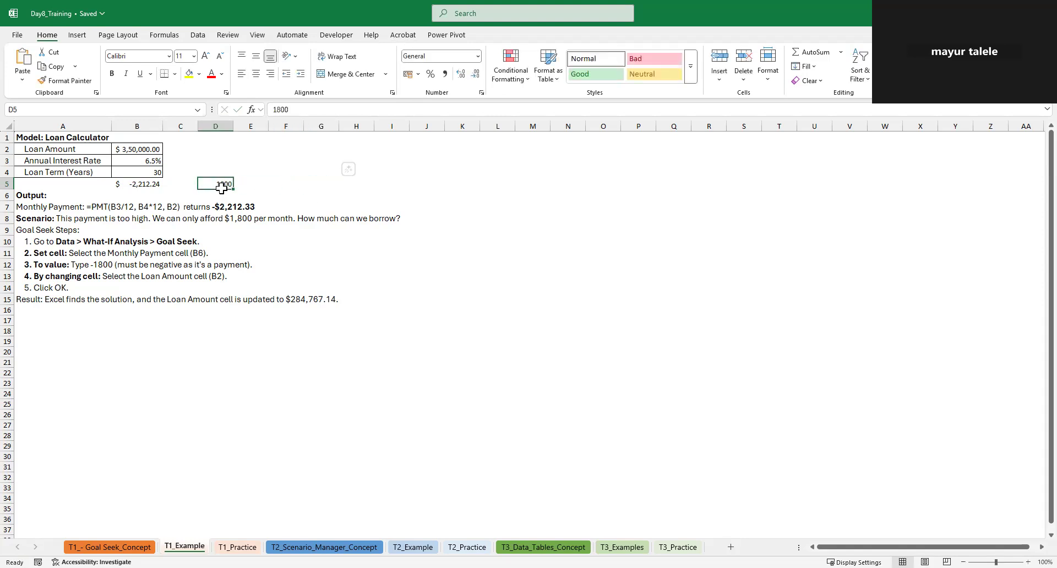
{"action": "left_click", "coordinate": [422, 79]}
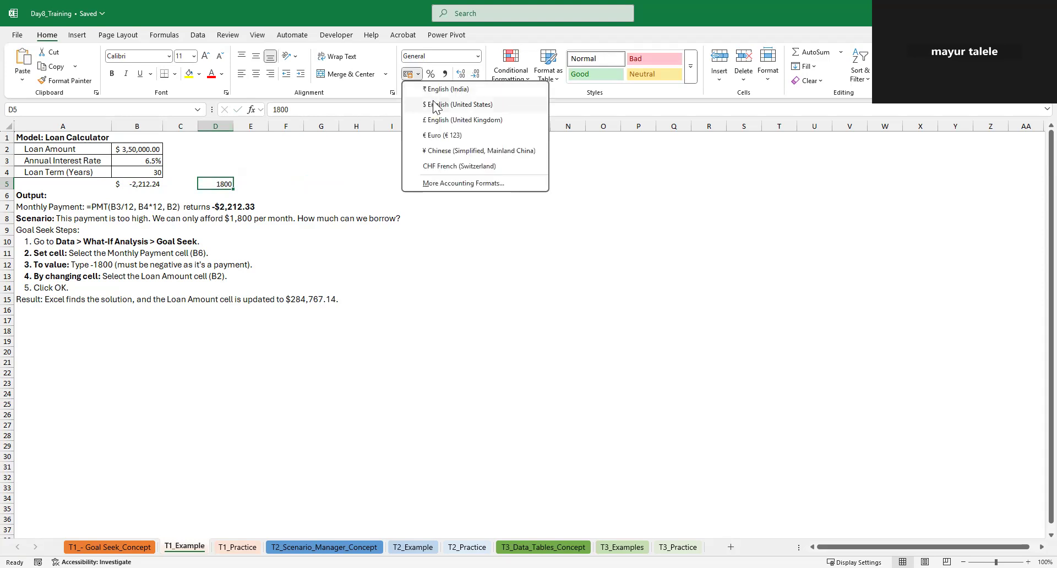
{"action": "left_click", "coordinate": [436, 105]}
{"action": "left_click", "coordinate": [478, 79]}
{"action": "left_click", "coordinate": [478, 80]}
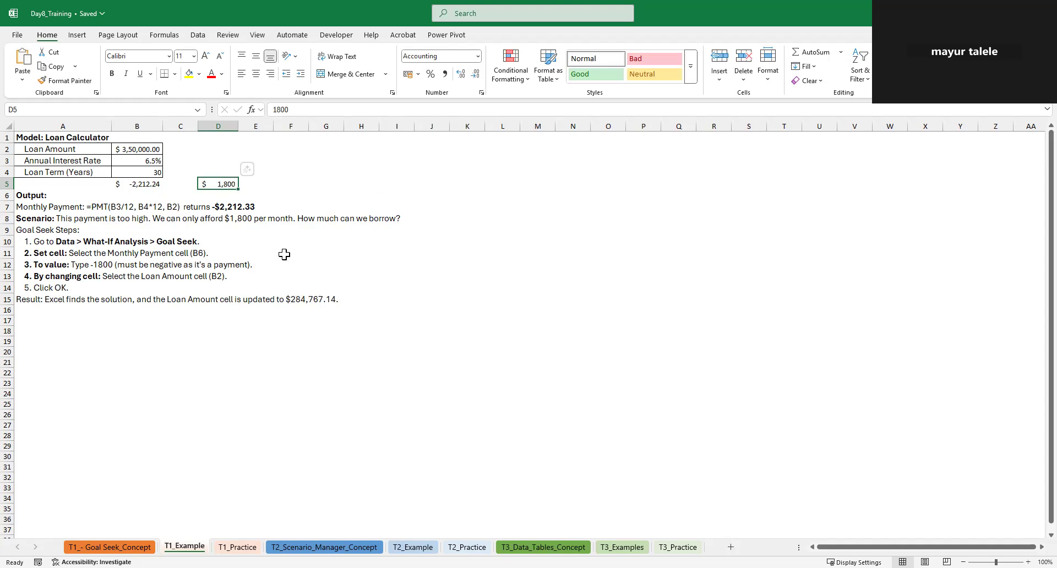
Examine the loan amount in B2 and the payment formula in B5 that depends on it
{"action": "left_click", "coordinate": [133, 149]}
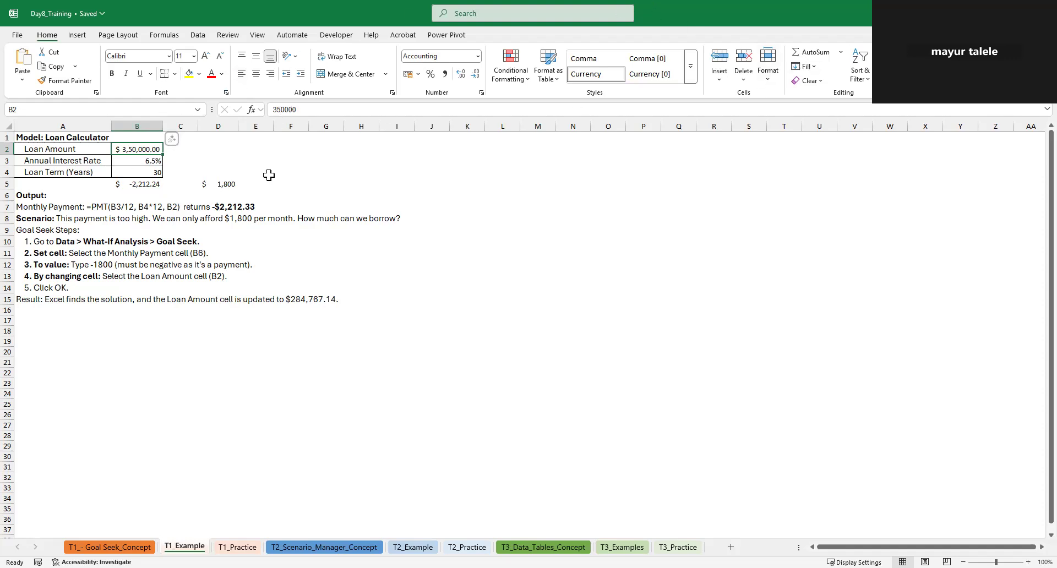
{"action": "left_click", "coordinate": [139, 184]}
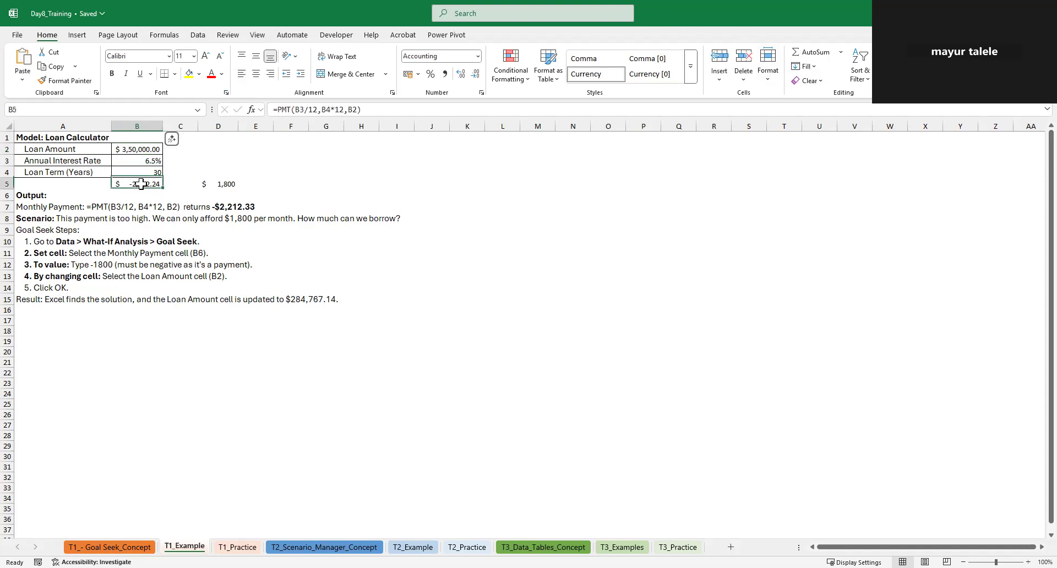
{"action": "left_click", "coordinate": [133, 149]}
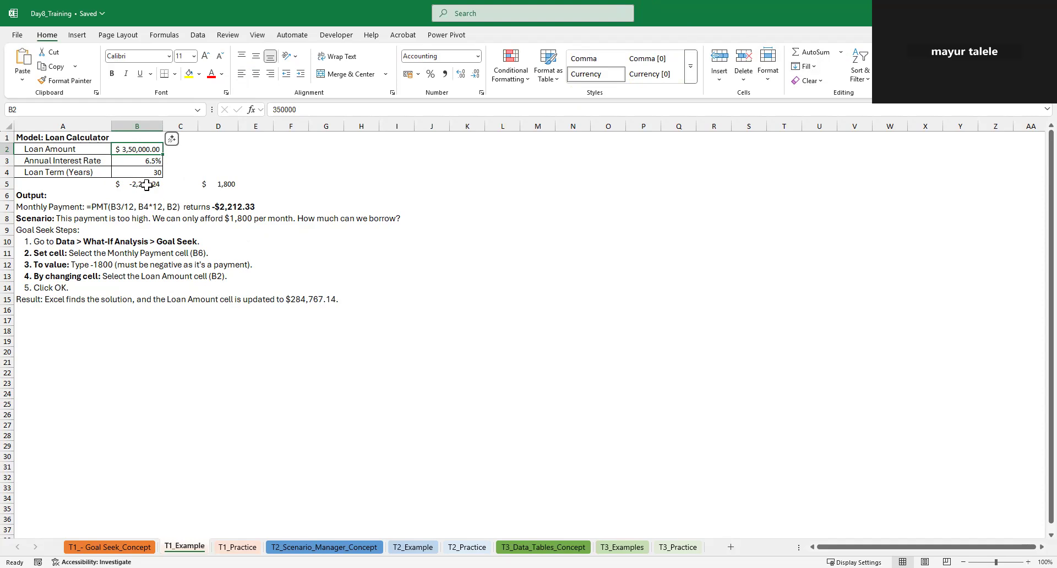
Try Goal Seek with B5 as the set cell, 1800 as the target and loan amount B2 as the changing cell, and discard the result
{"action": "left_click", "coordinate": [147, 185]}
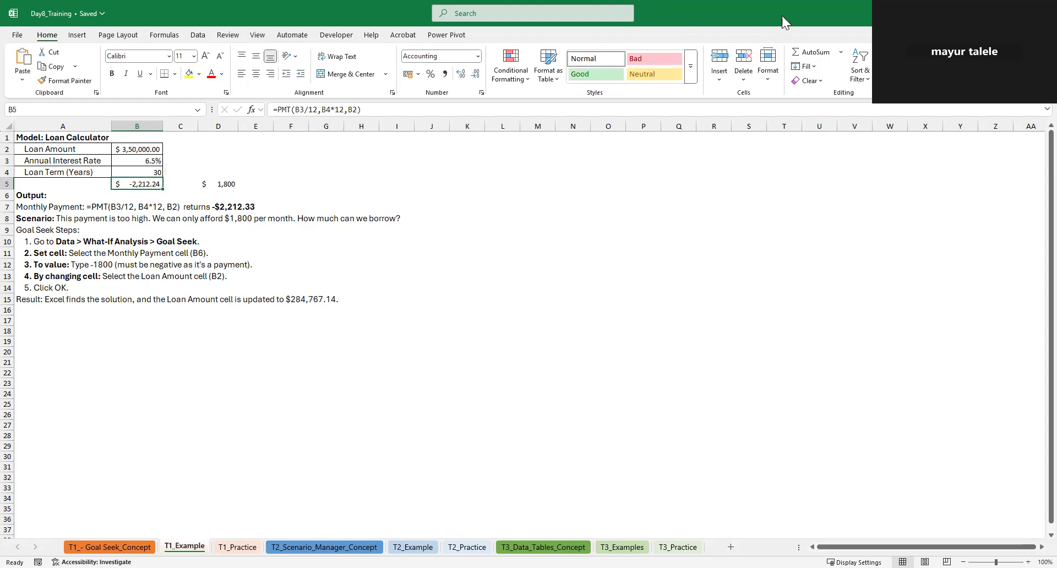
{"action": "left_click", "coordinate": [198, 36]}
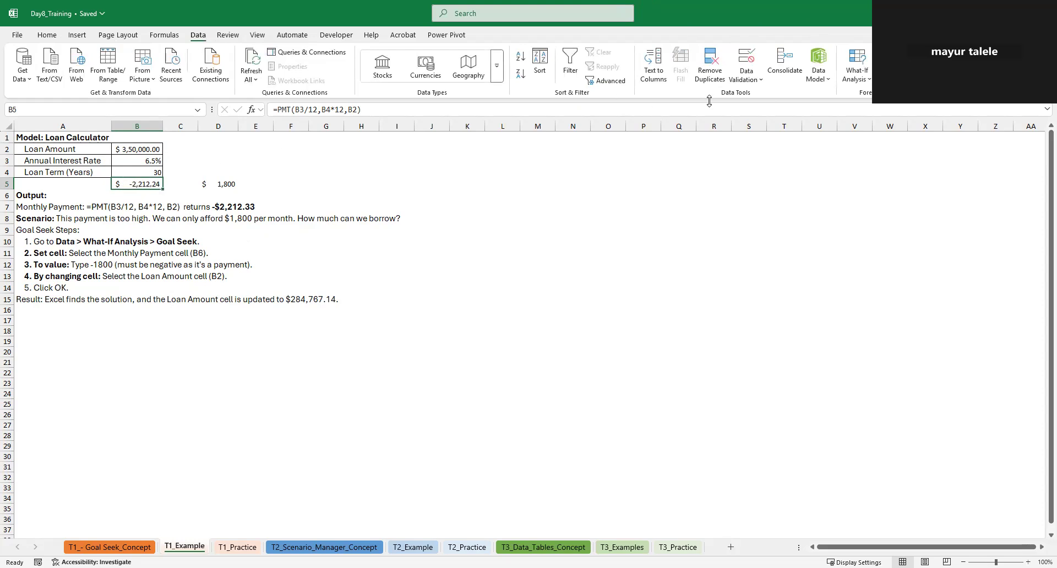
{"action": "left_click", "coordinate": [853, 77]}
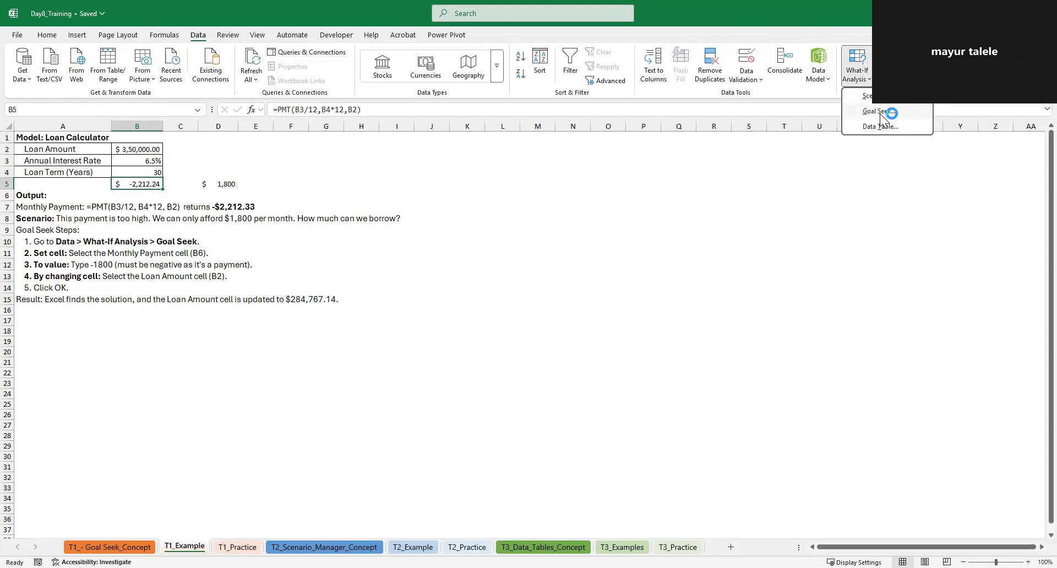
{"action": "key", "text": "g"}
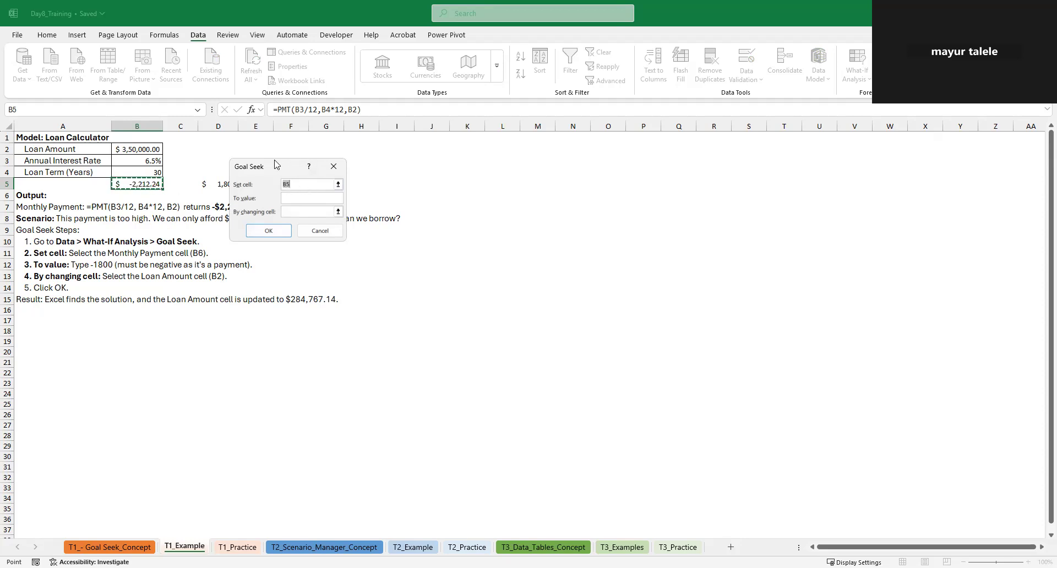
{"action": "left_click_drag", "start_coordinate": [292, 166], "coordinate": [409, 165]}
{"action": "left_click", "coordinate": [407, 200]}
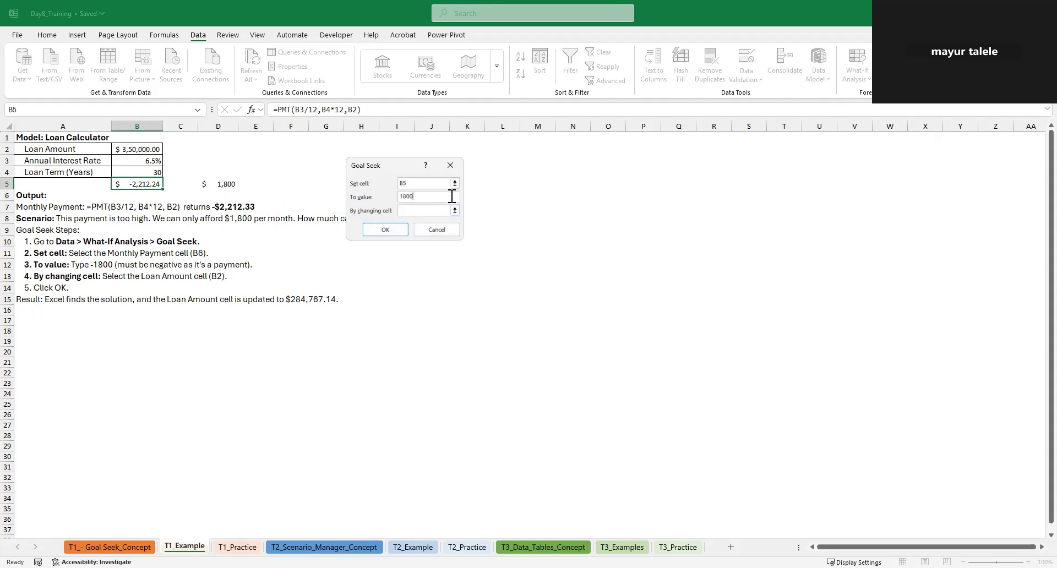
{"action": "left_click", "coordinate": [411, 211]}
{"action": "left_click", "coordinate": [136, 147]}
{"action": "left_click", "coordinate": [385, 230]}
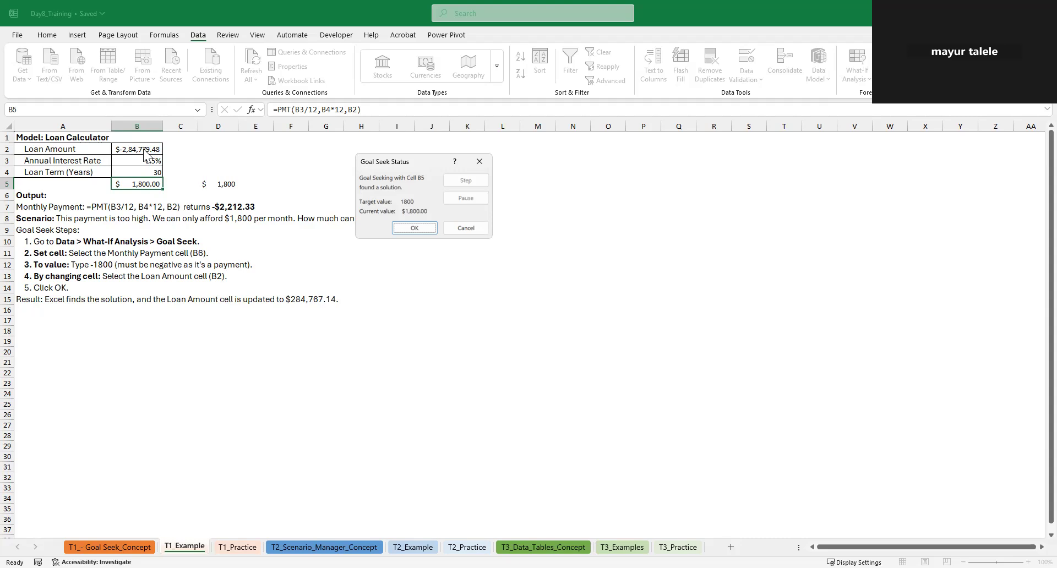
{"action": "left_click", "coordinate": [465, 228]}
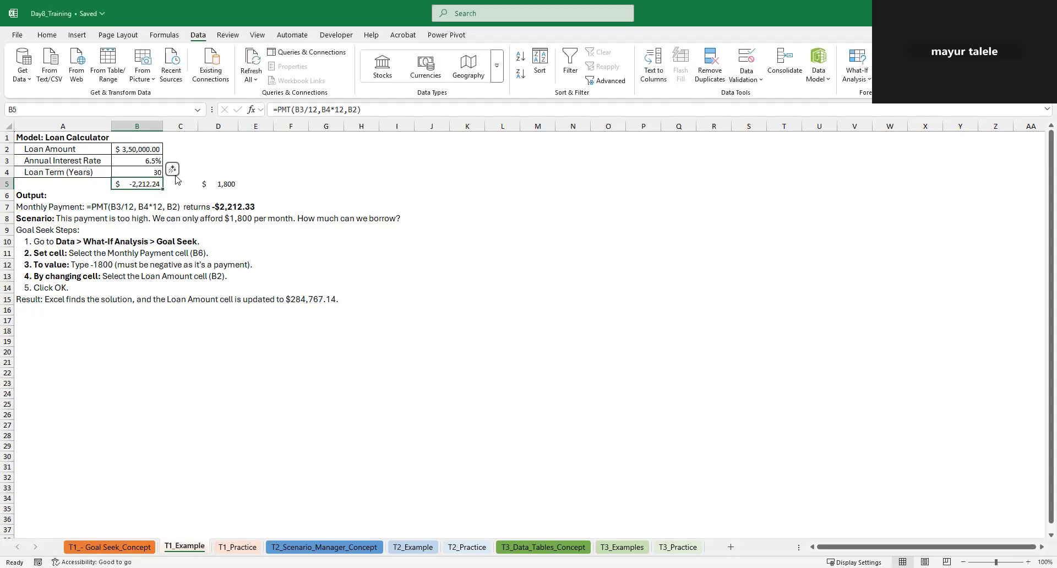
Set the target payment in D5 to 25
{"action": "left_click", "coordinate": [227, 186]}
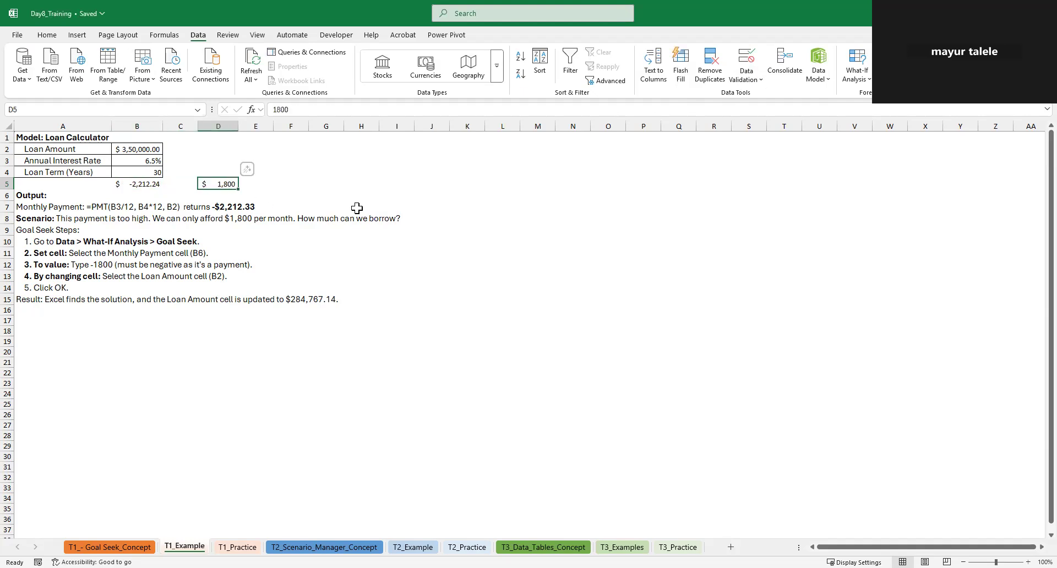
{"action": "type", "text": "2"}
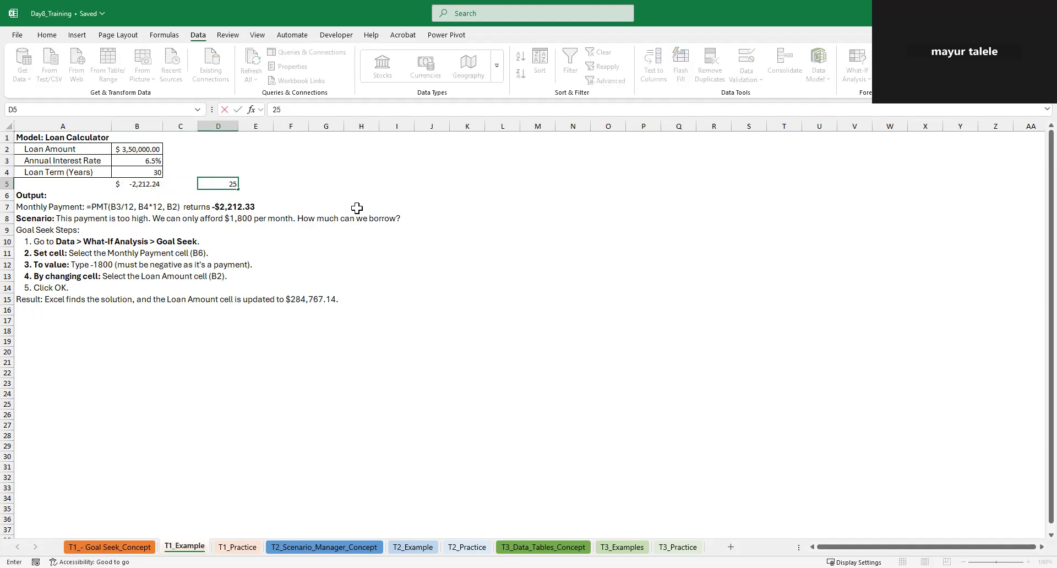
{"action": "type", "text": "5"}
{"action": "key", "text": "ctrl+Return"}
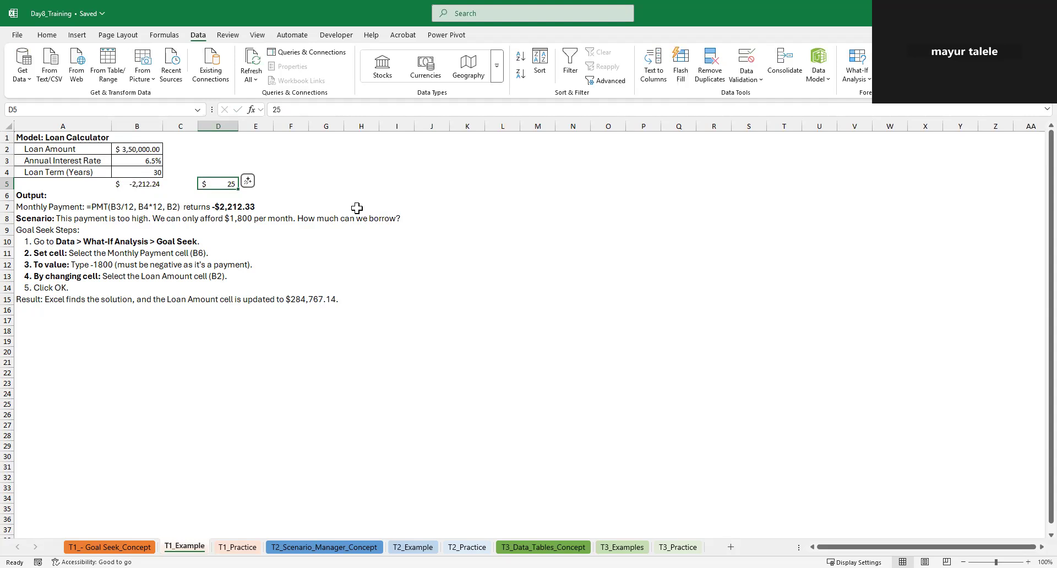
Try Goal Seek to bring B5 to 25 by changing the loan term in B4, and cancel the run
{"action": "left_click", "coordinate": [141, 184]}
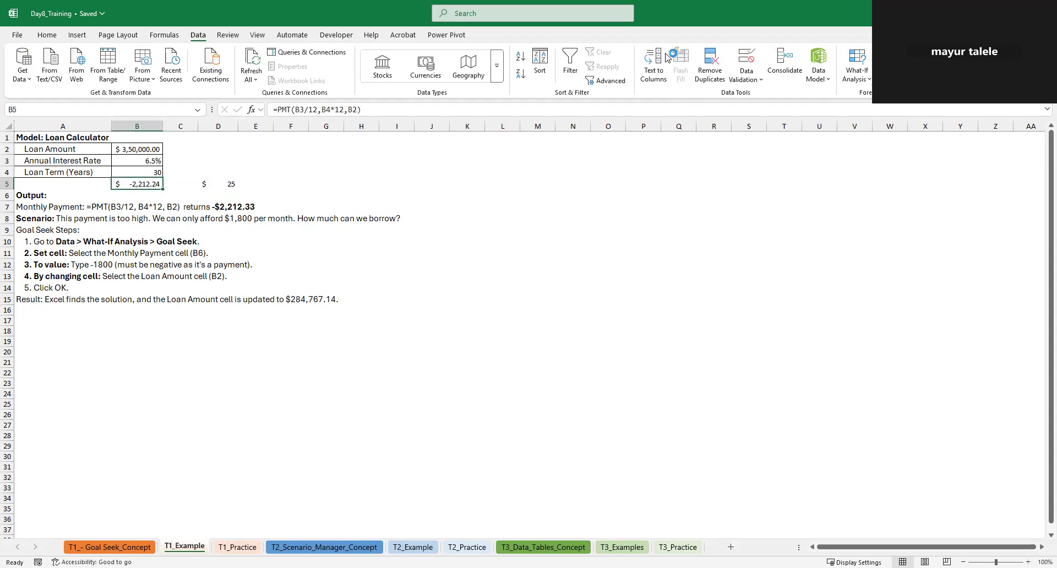
{"action": "left_click", "coordinate": [857, 68]}
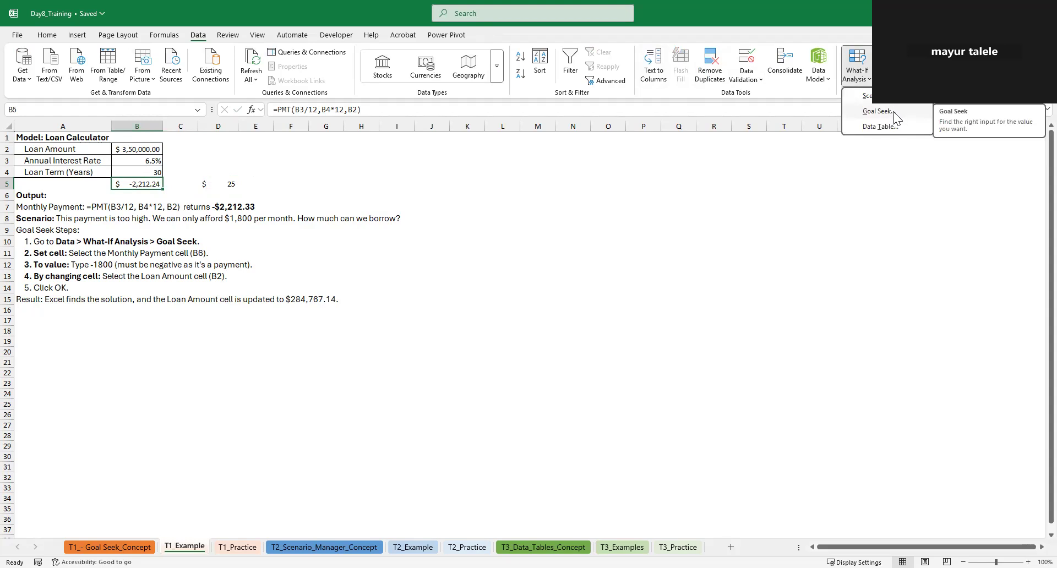
{"action": "left_click", "coordinate": [893, 111]}
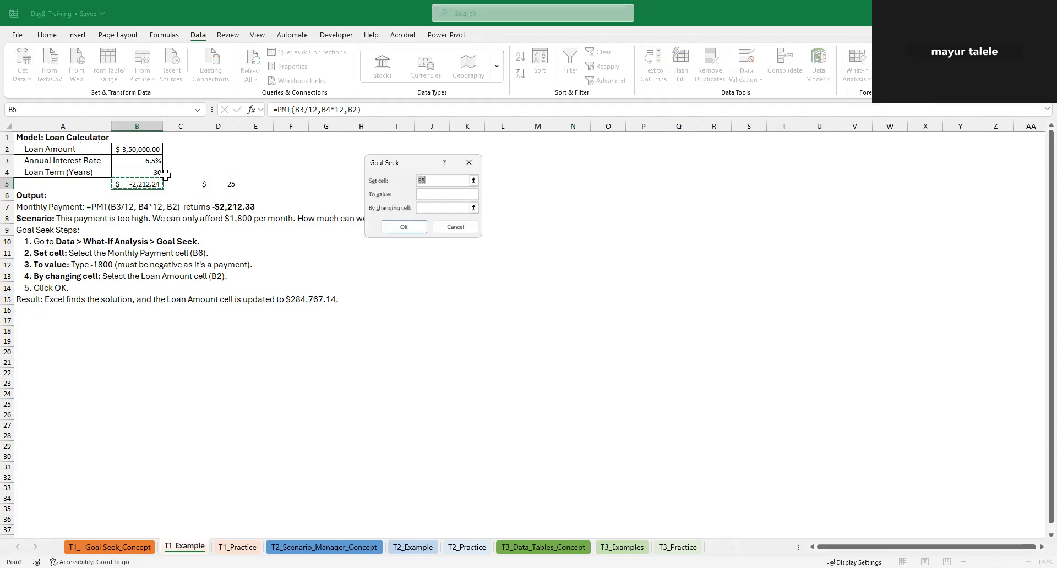
{"action": "left_click", "coordinate": [438, 195]}
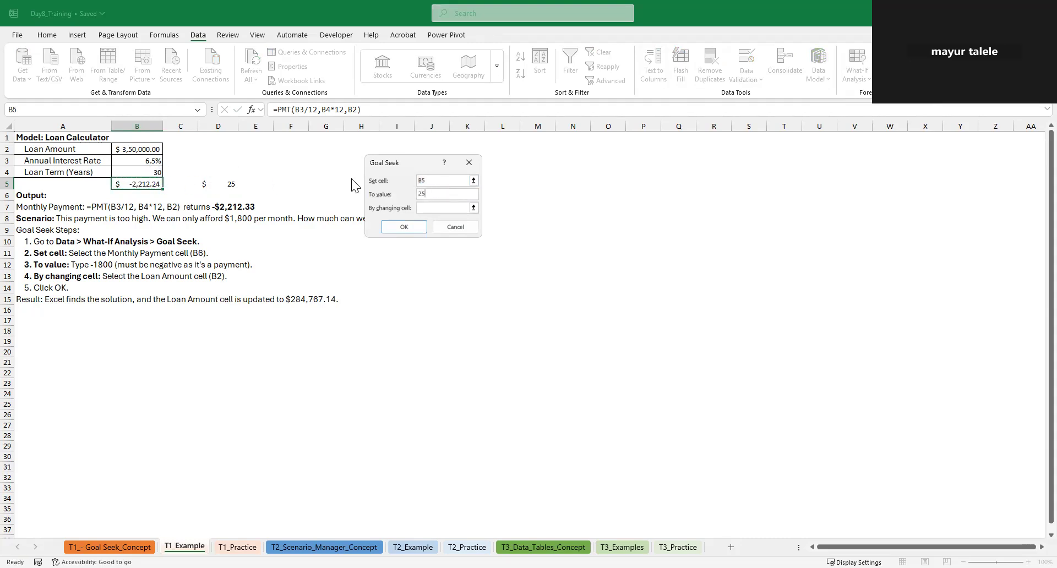
{"action": "left_click", "coordinate": [454, 208]}
{"action": "left_click", "coordinate": [152, 173]}
{"action": "left_click", "coordinate": [404, 229]}
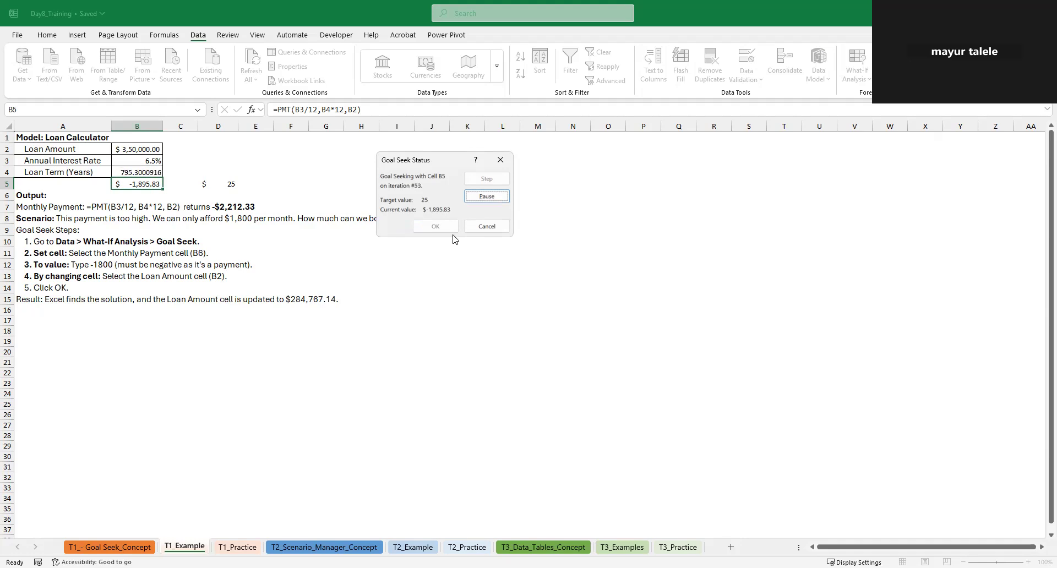
{"action": "left_click", "coordinate": [482, 227]}
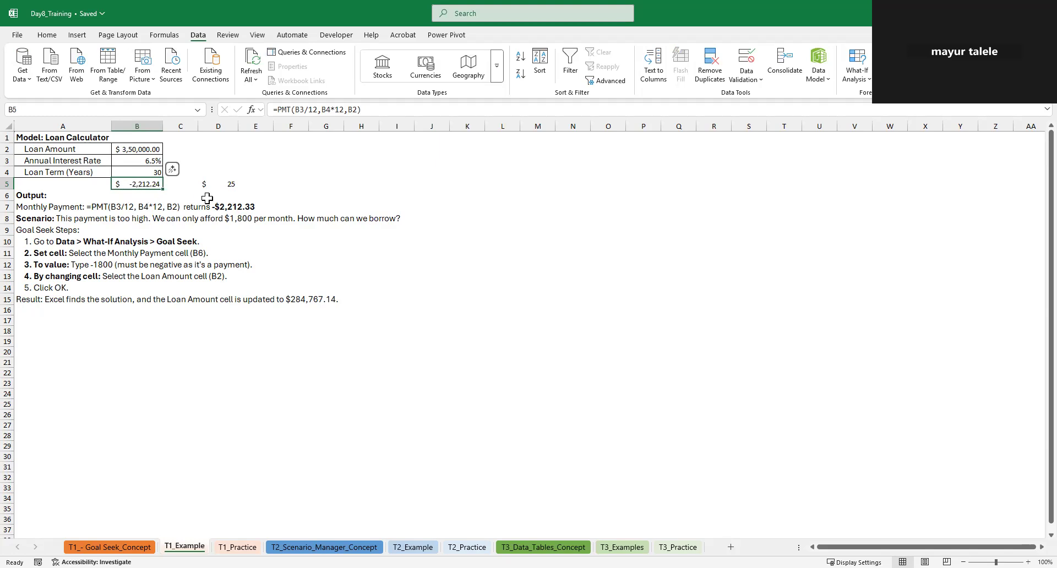
Clear the target payment value from D5
{"action": "left_click", "coordinate": [229, 183]}
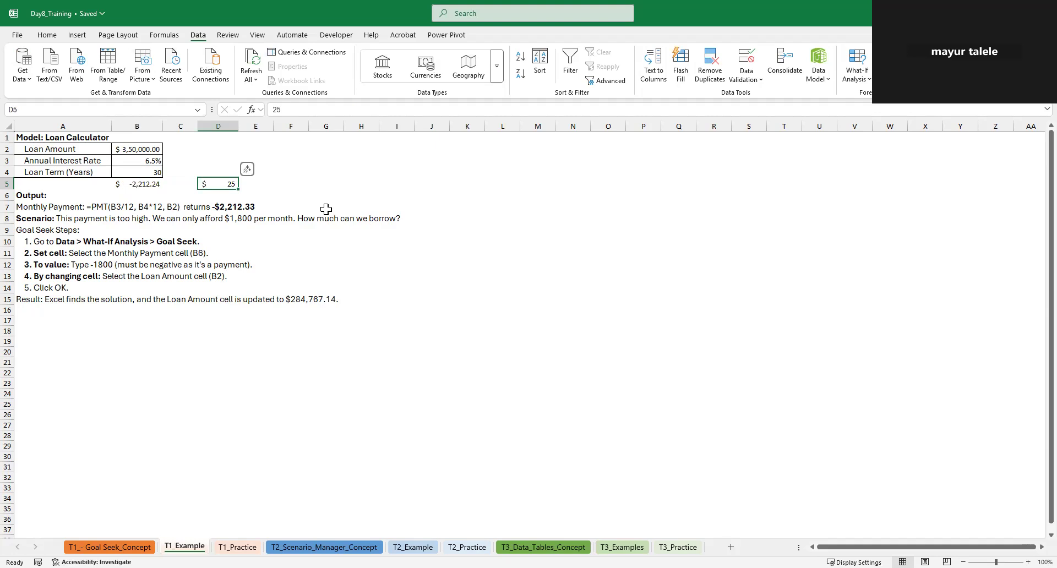
{"action": "key", "text": "Delete"}
Look over the T1_Practice and Goal Seek concept sheets and return to the T1_Example sheet
{"action": "left_click", "coordinate": [237, 547]}
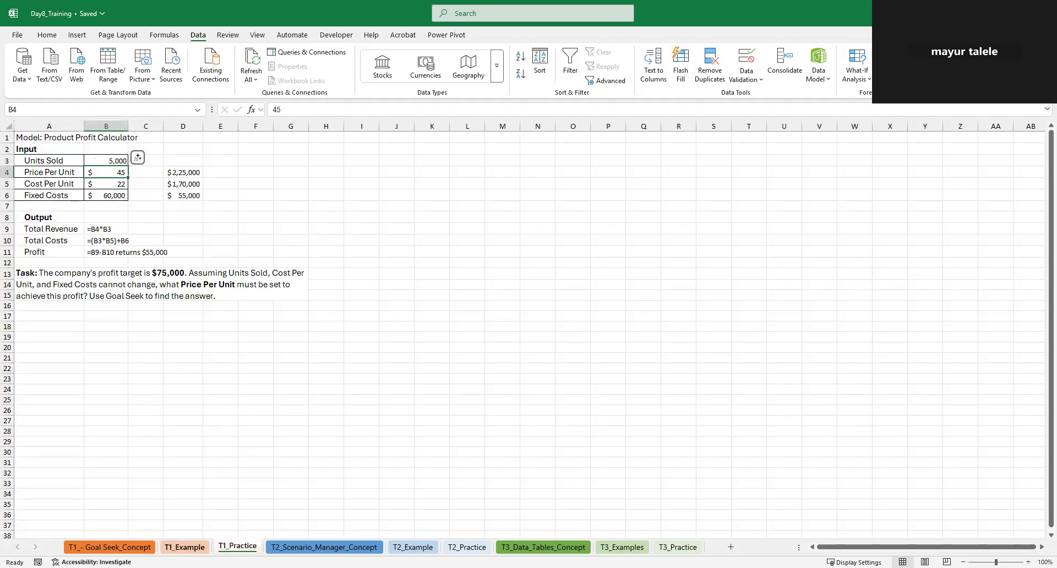
{"action": "key", "text": "ctrl+Page_Up"}
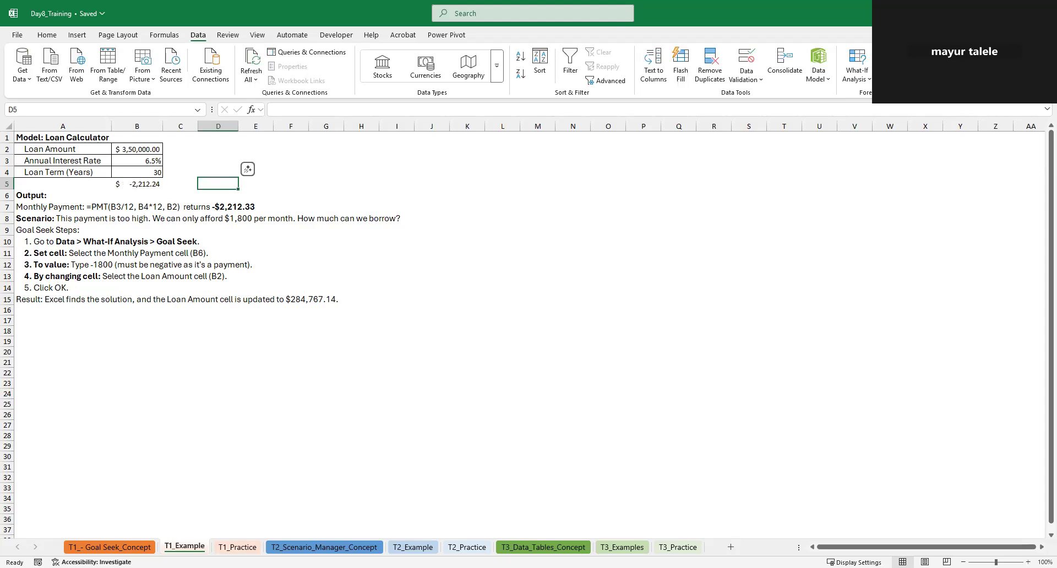
{"action": "key", "text": "alt+Tab"}
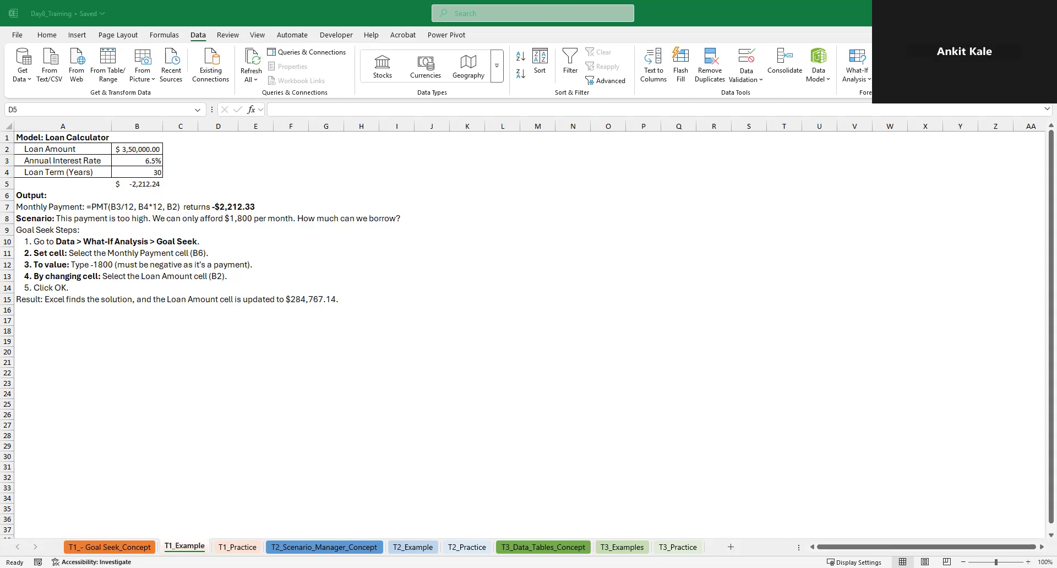
{"action": "key", "text": "ctrl+Page_Up"}
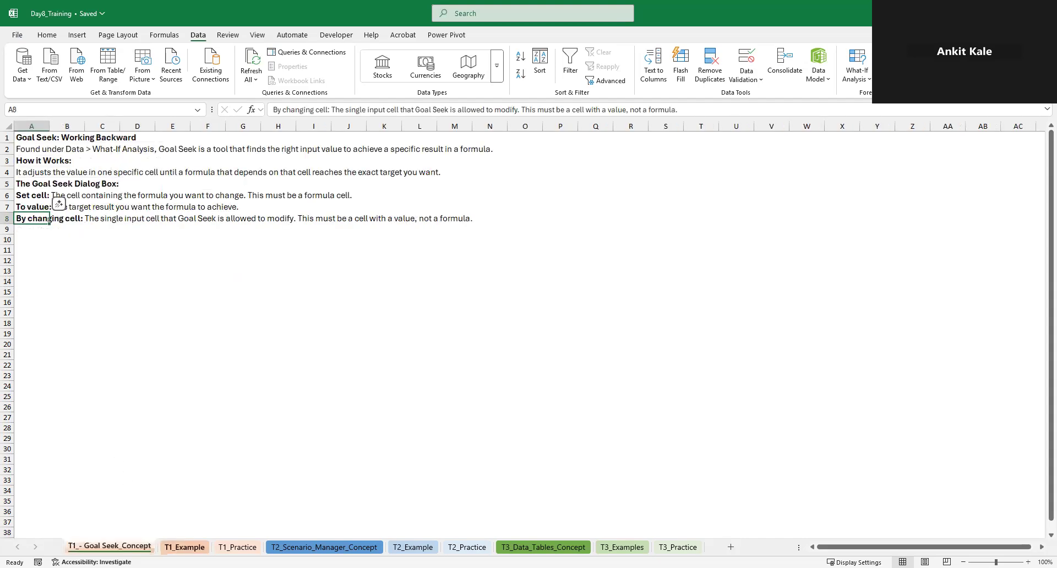
{"action": "key", "text": "ctrl+Page_Down"}
{"action": "key", "text": "ctrl+Page_Up"}
{"action": "key", "text": "ctrl+Page_Down"}
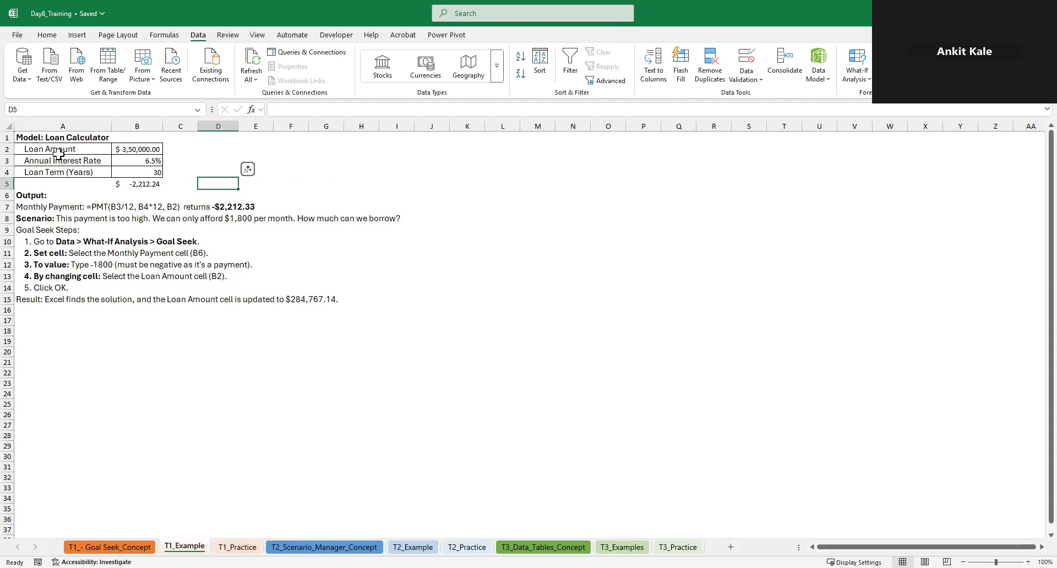
Clear B5 and re-enter the monthly payment formula =PMT(B3/12,B4*12,B2) using the rate, term and loan amount cells
{"action": "left_click", "coordinate": [134, 185]}
{"action": "key", "text": "Delete"}
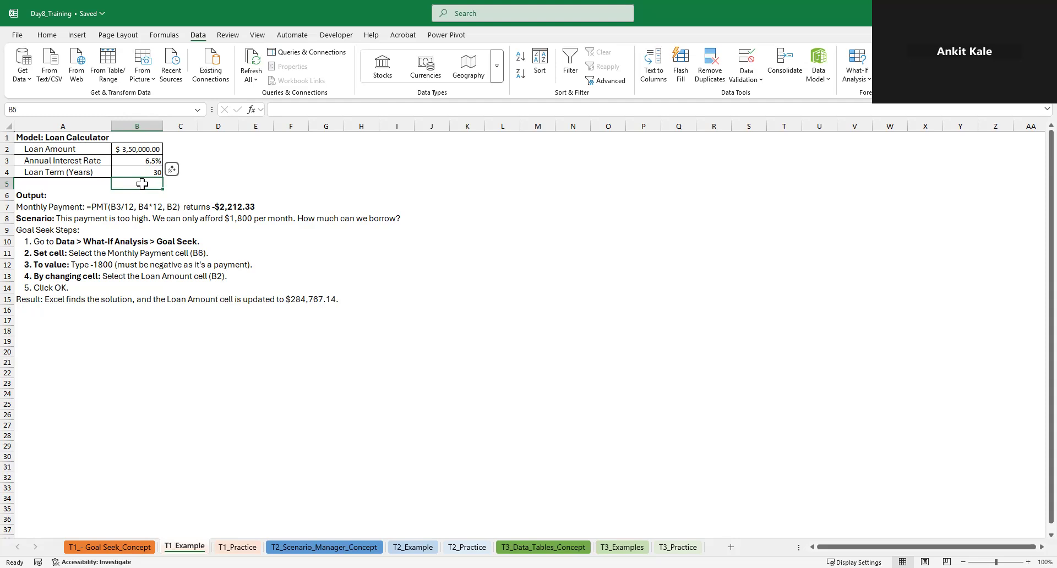
{"action": "type", "text": "="}
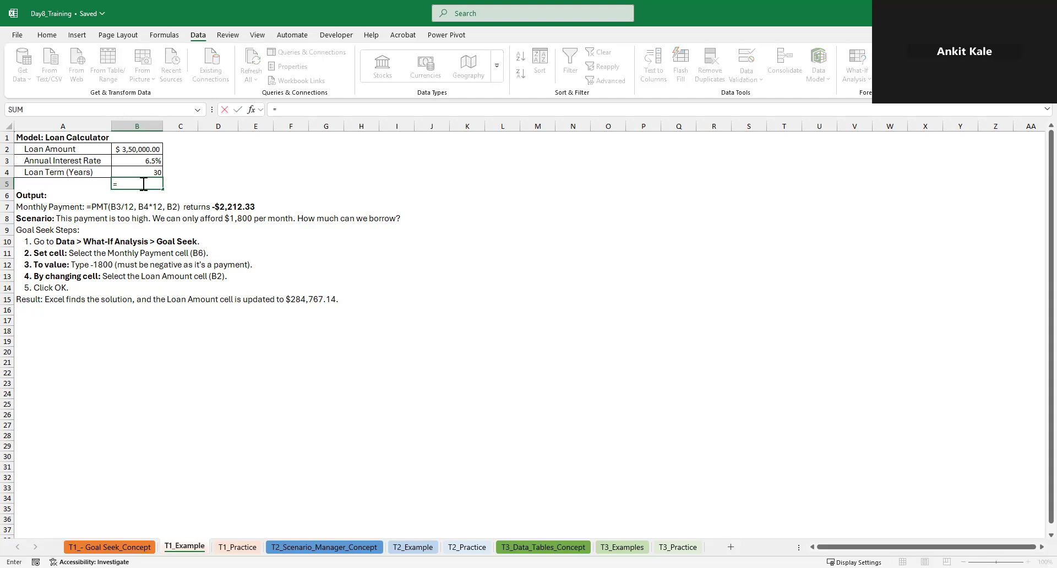
{"action": "type", "text": "PMT("}
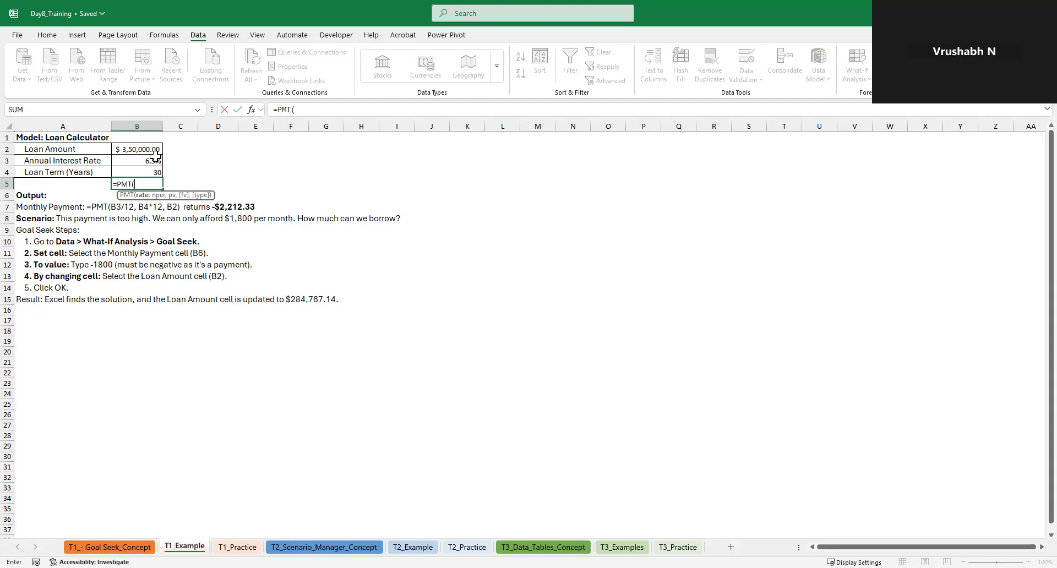
{"action": "left_click", "coordinate": [156, 158]}
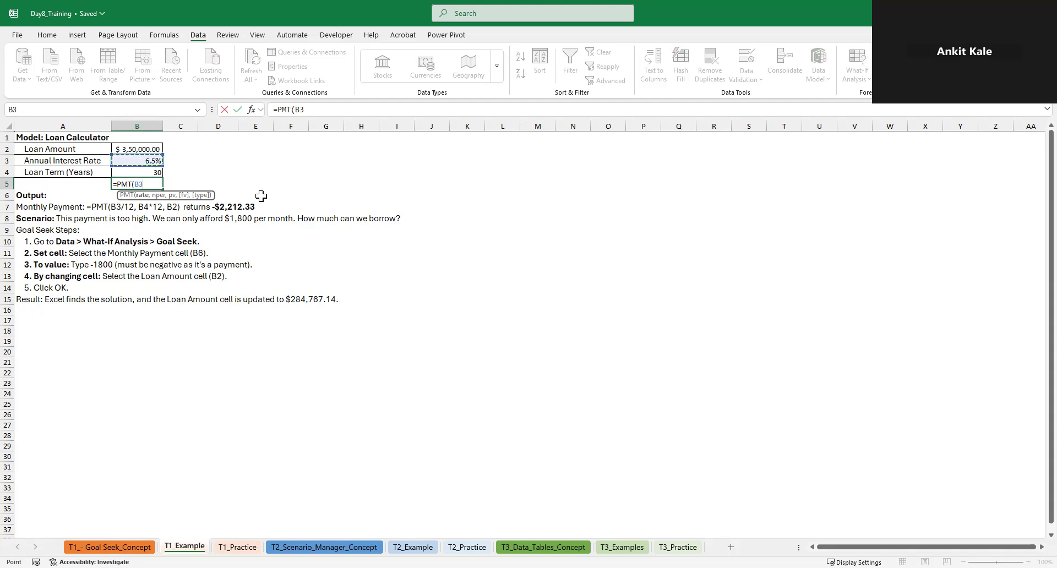
{"action": "type", "text": "////"}
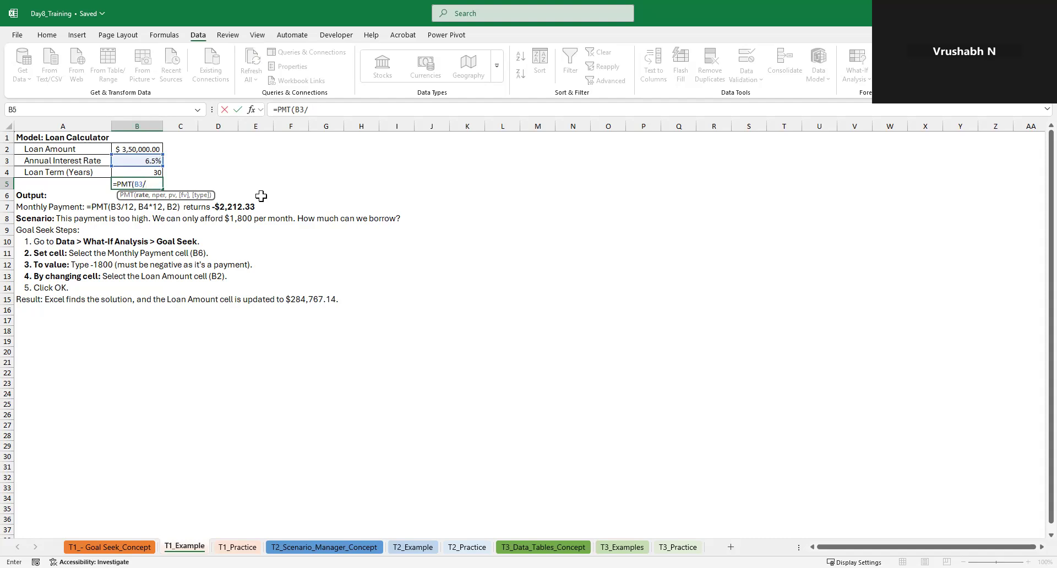
{"action": "type", "text": "12,"}
{"action": "left_click", "coordinate": [147, 174]}
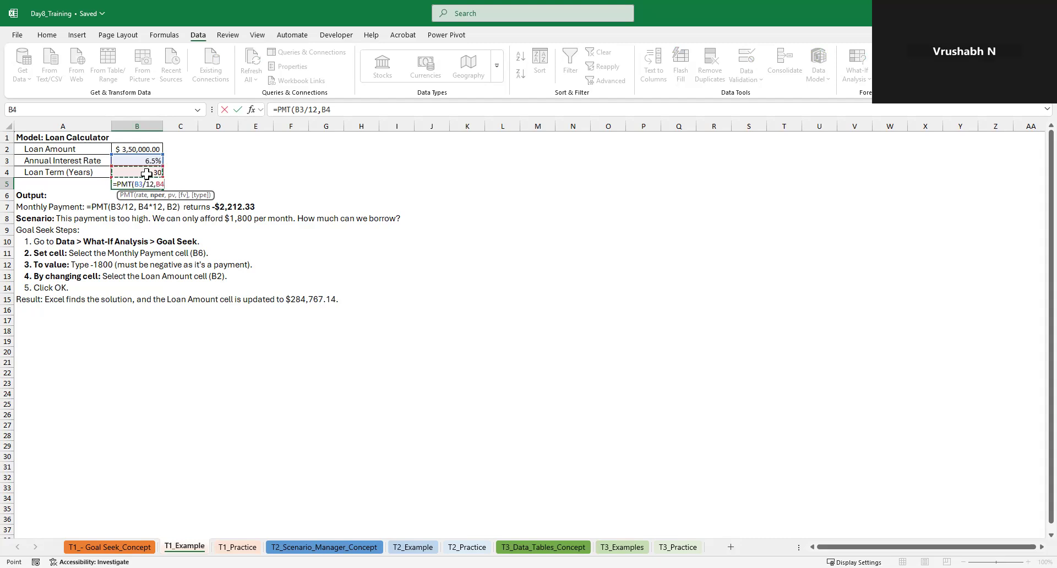
{"action": "type", "text": "*12,"}
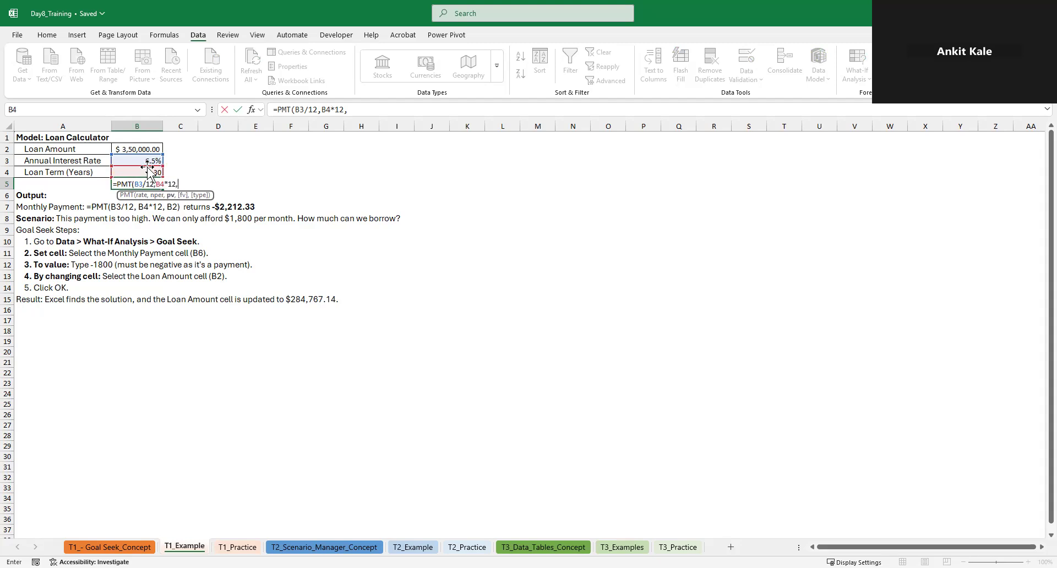
{"action": "left_click", "coordinate": [149, 147]}
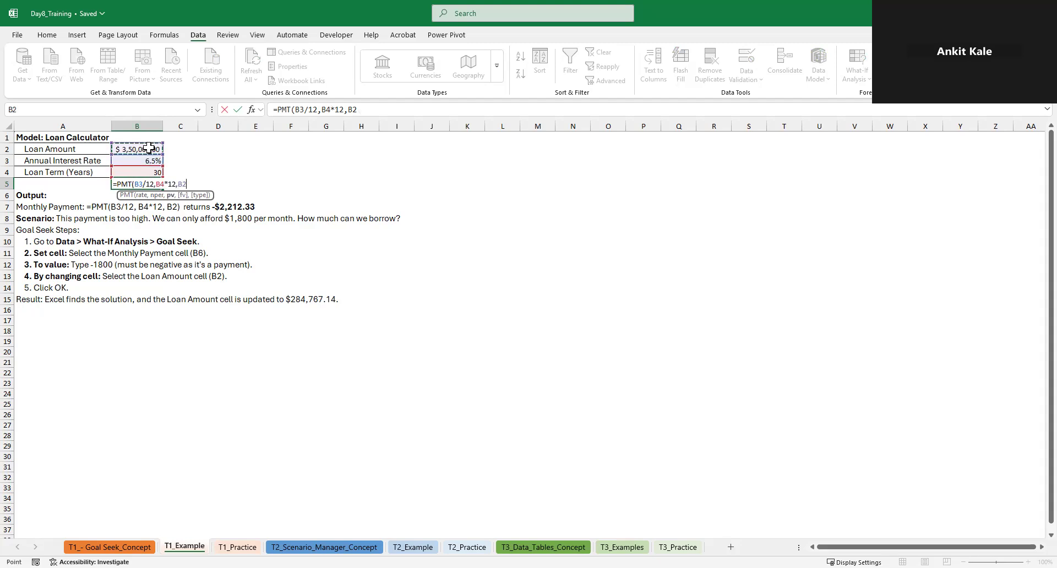
{"action": "type", "text": ")"}
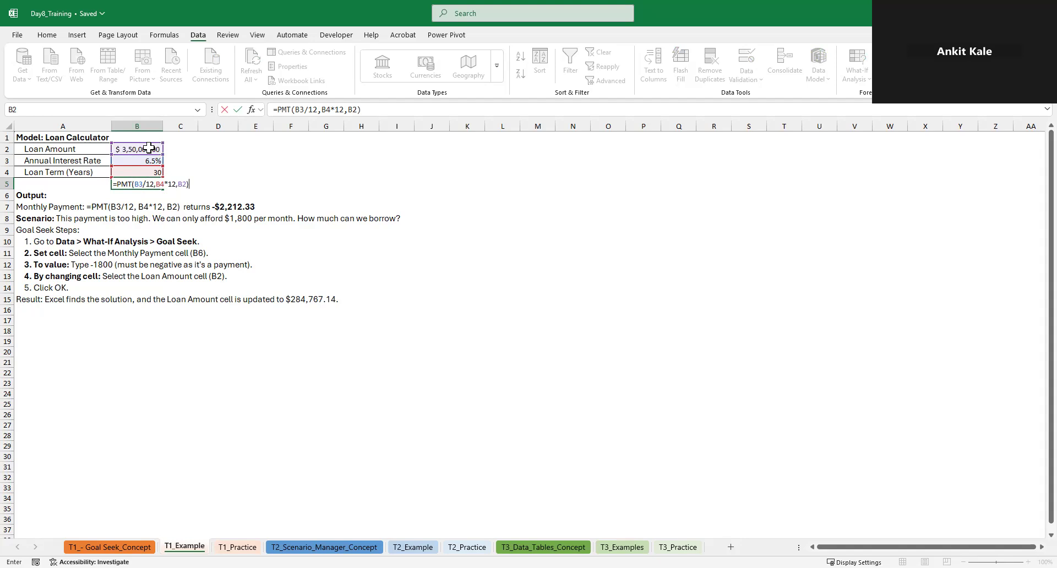
{"action": "key", "text": "Return"}
{"action": "key", "text": "Up"}
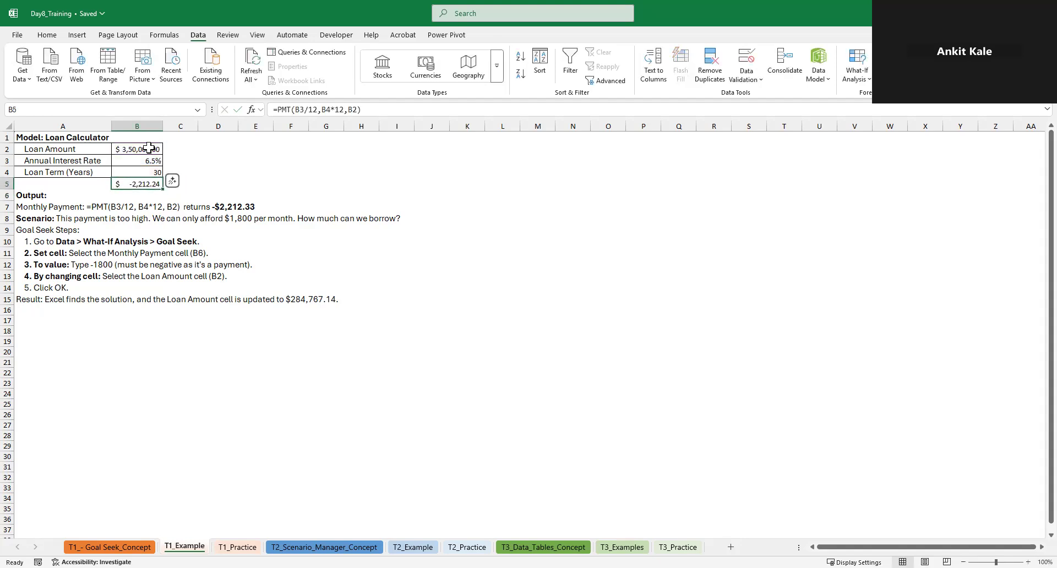
Enter 1800 in D5 as the affordable monthly payment
{"action": "key", "text": "Right"}
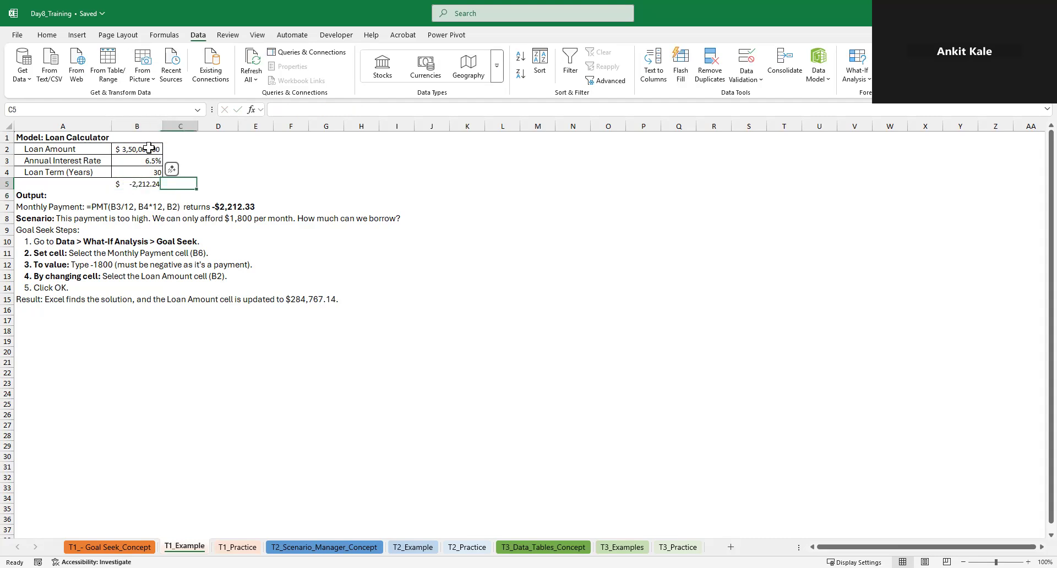
{"action": "key", "text": "Right"}
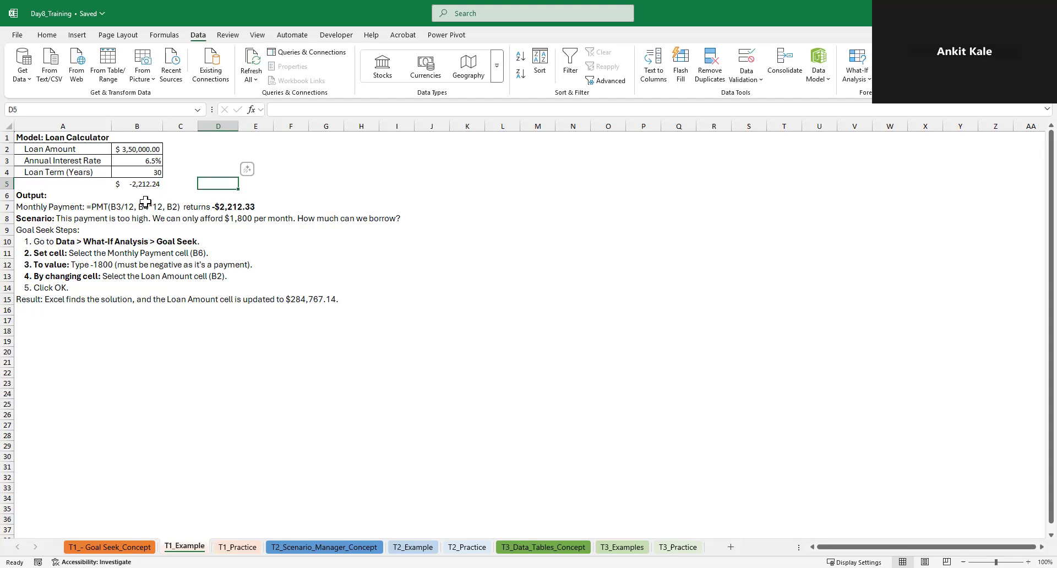
{"action": "type", "text": "1800"}
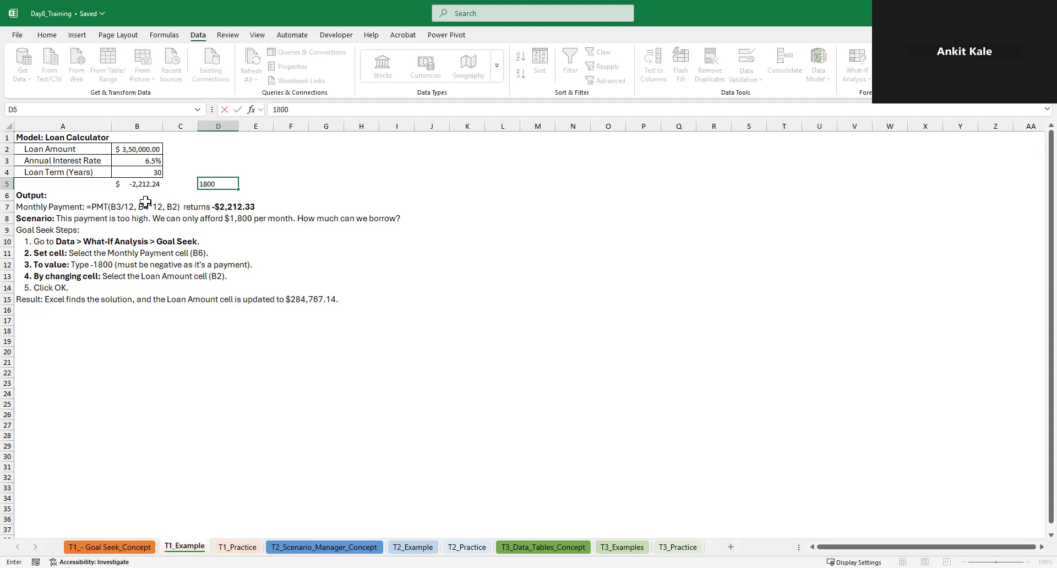
{"action": "key", "text": "Return"}
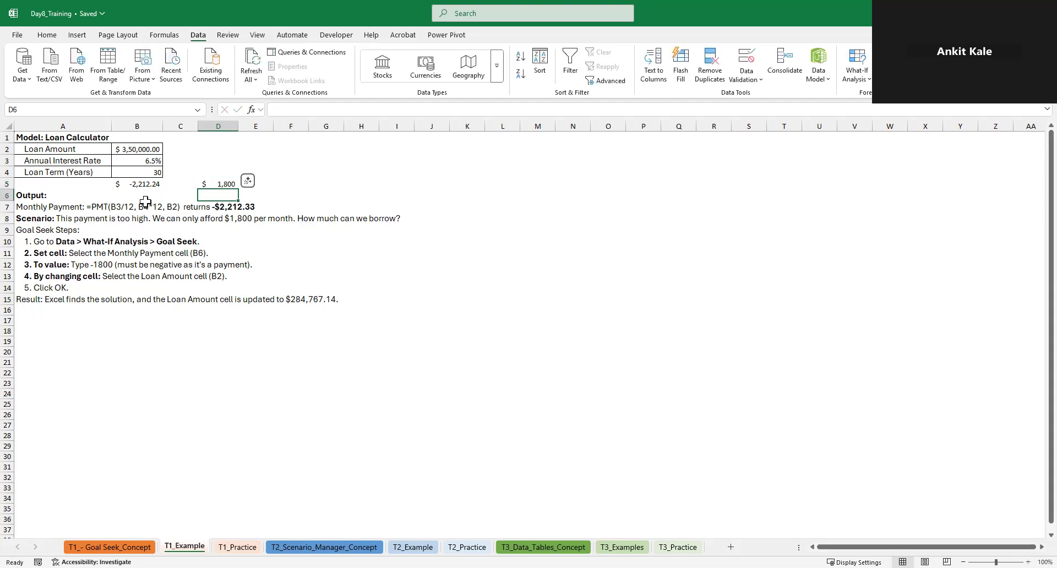
{"action": "key", "text": "Up"}
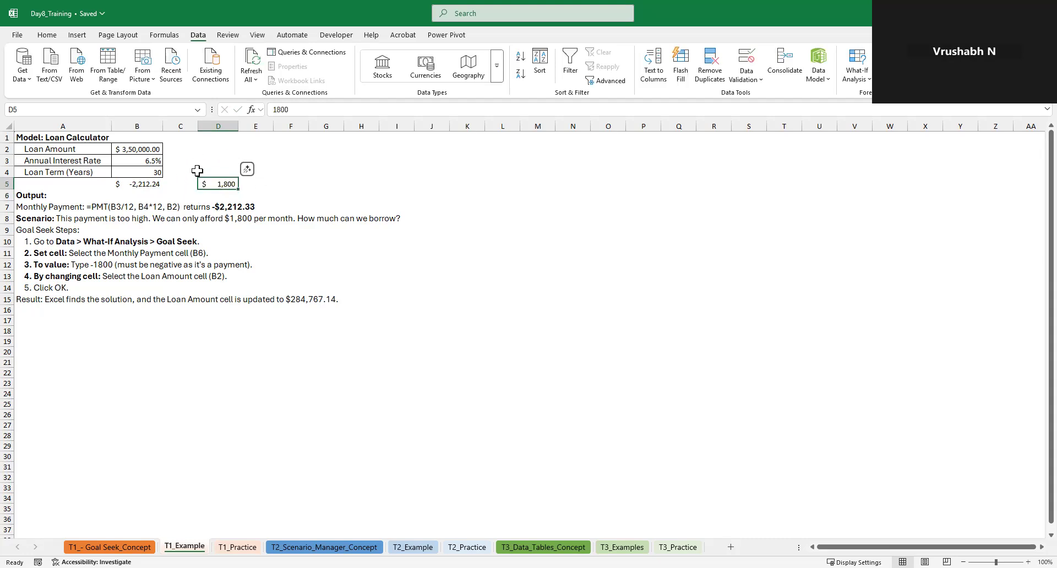
Run Goal Seek to set the payment in B5 to 1800 by changing the loan amount in B2, and keep the solution
{"action": "left_click", "coordinate": [147, 149]}
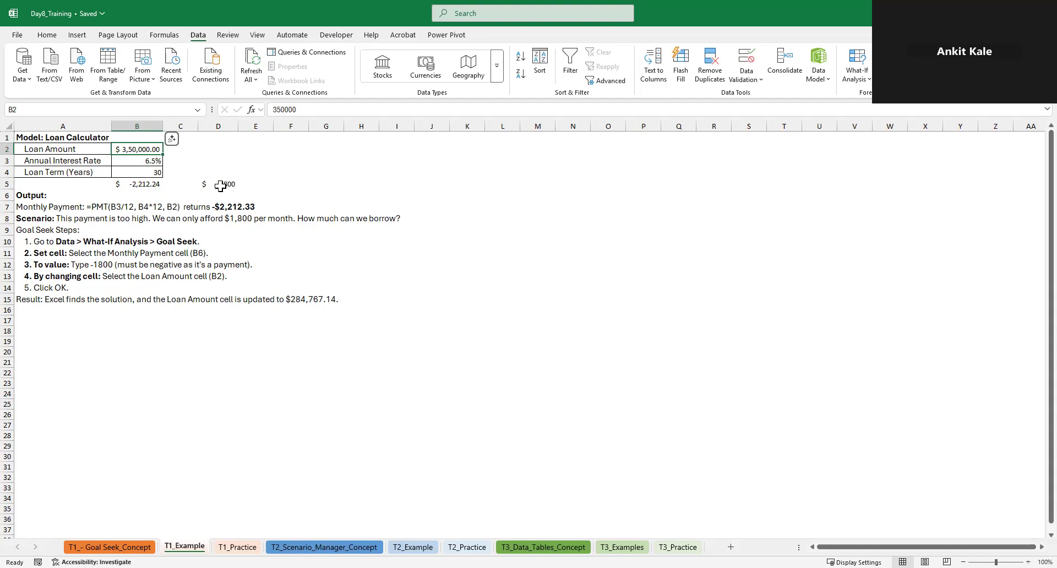
{"action": "left_click", "coordinate": [143, 189]}
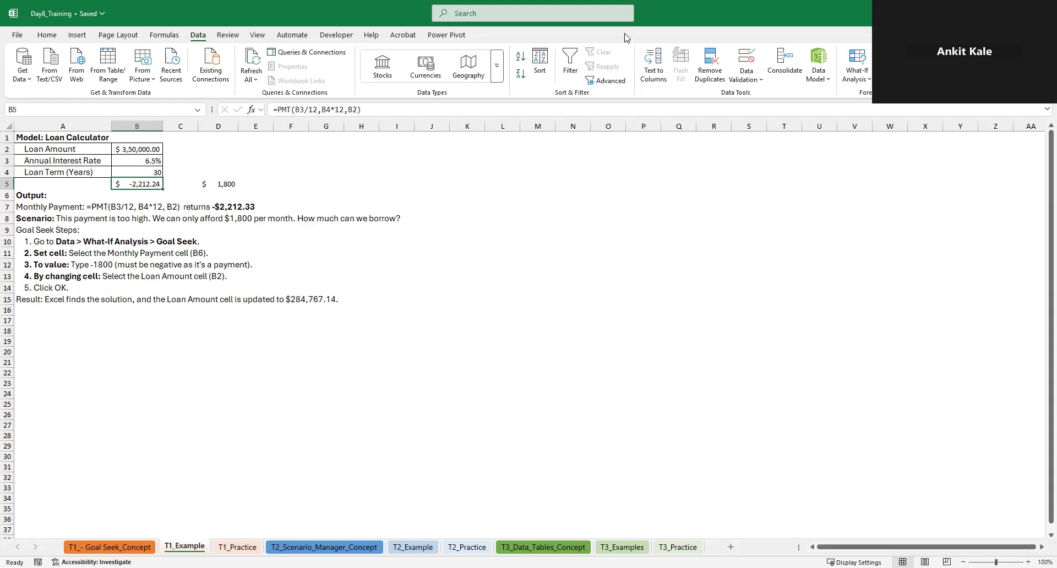
{"action": "left_click", "coordinate": [861, 74]}
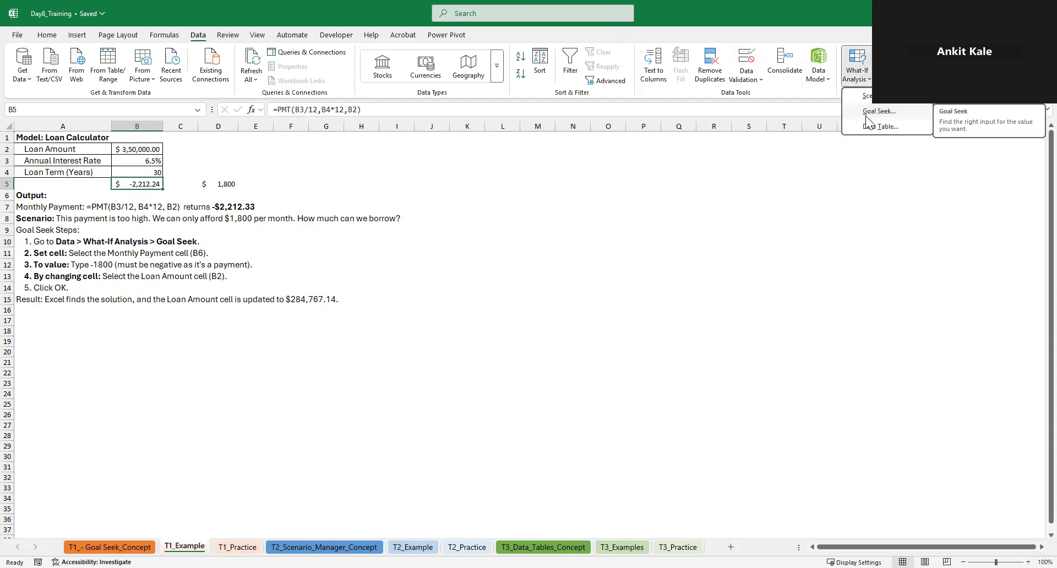
{"action": "left_click", "coordinate": [866, 113]}
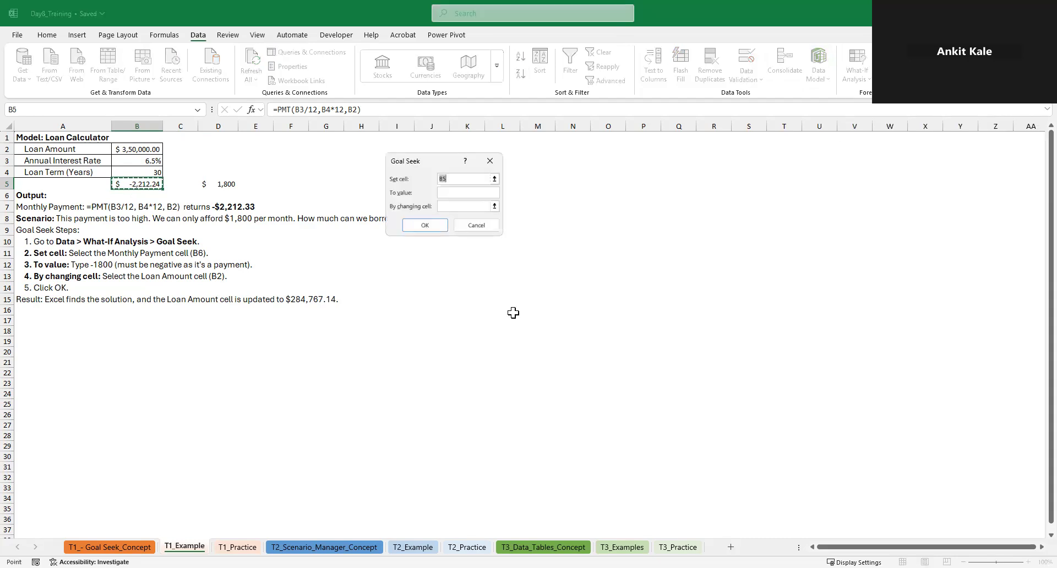
{"action": "left_click", "coordinate": [407, 192]}
{"action": "left_click", "coordinate": [448, 193]}
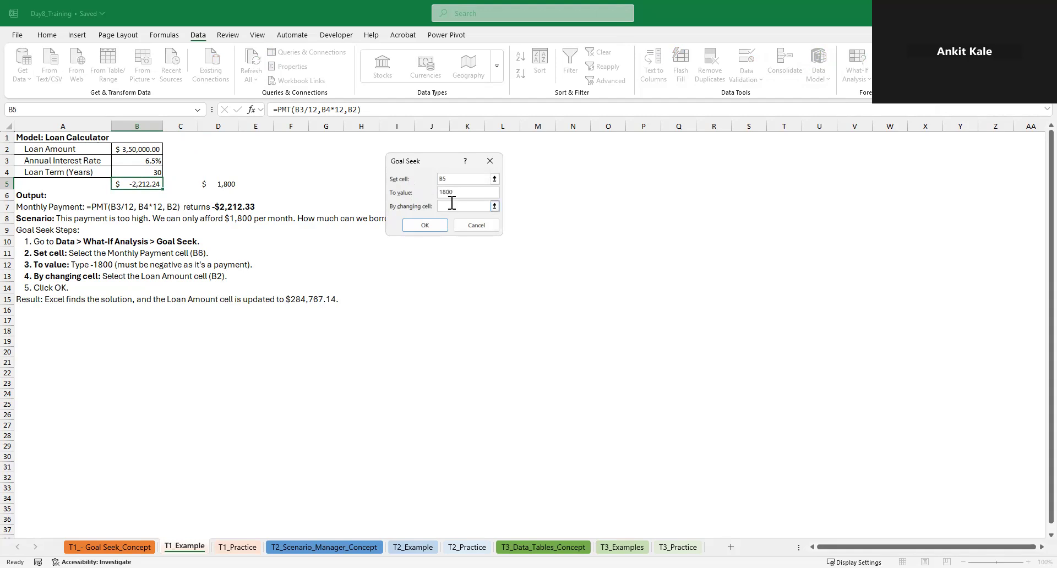
{"action": "left_click", "coordinate": [453, 206]}
{"action": "left_click", "coordinate": [137, 150]}
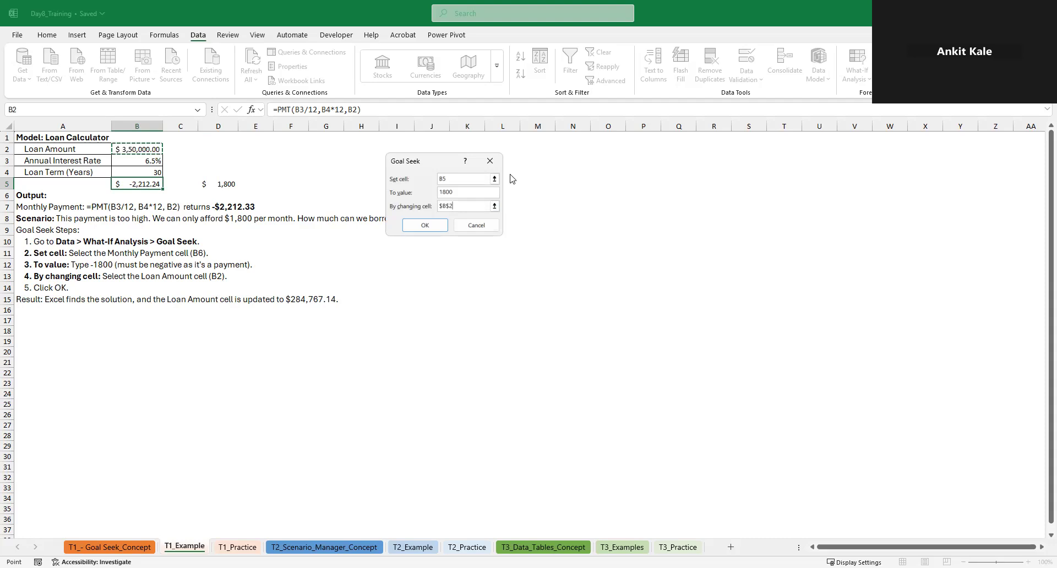
{"action": "left_click", "coordinate": [427, 228]}
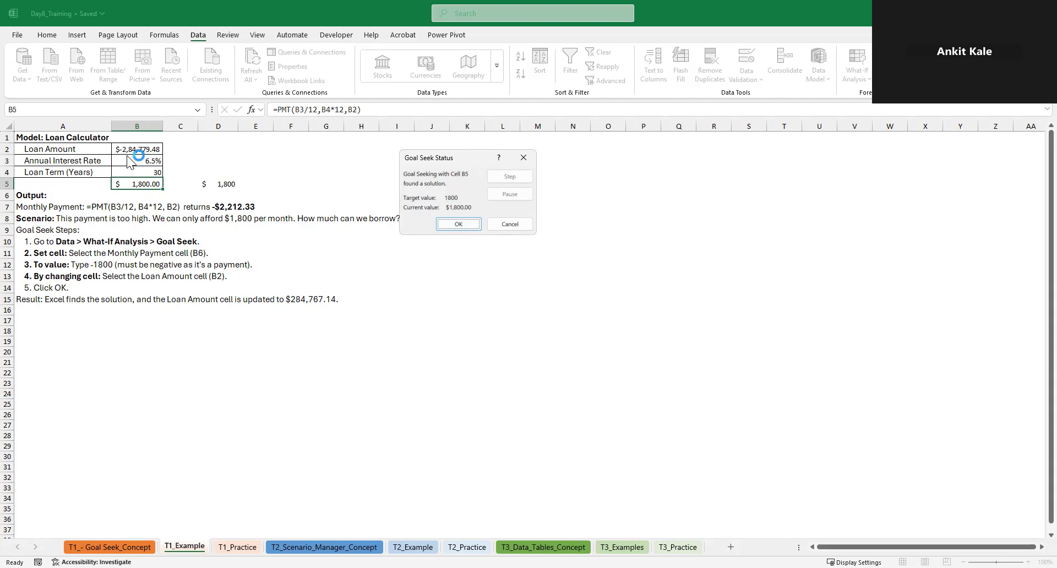
{"action": "left_click", "coordinate": [451, 224]}
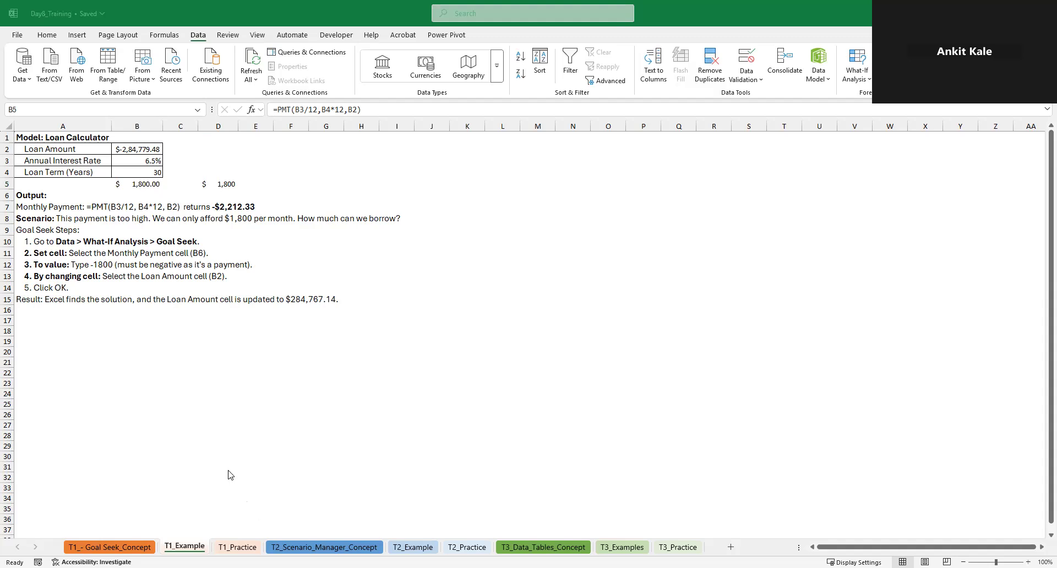
Dismiss the open, empty Goal Seek dialog without running it and stay on the T1_Example sheet
{"action": "left_click", "coordinate": [232, 546]}
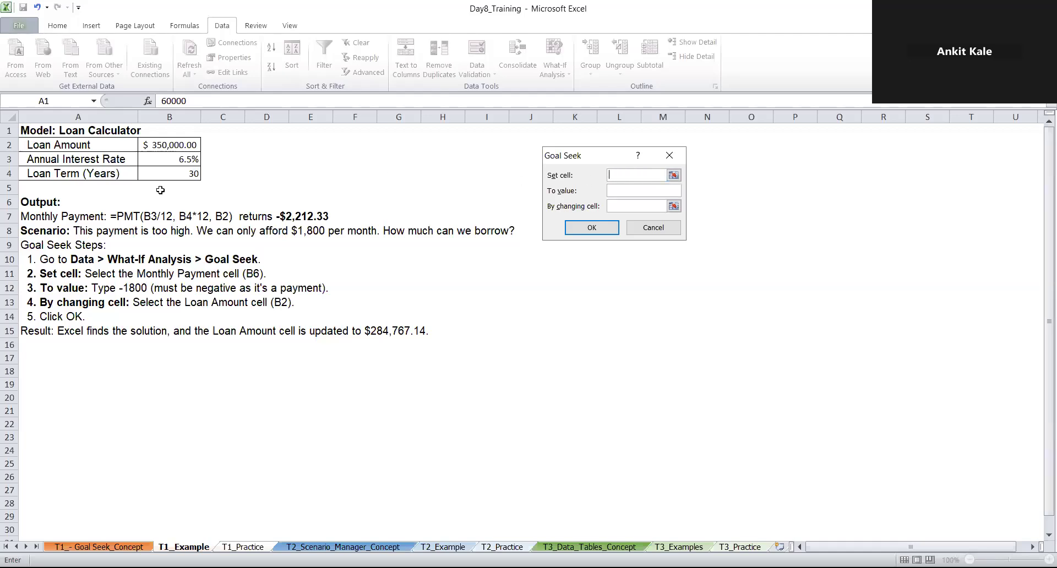
{"action": "left_click", "coordinate": [157, 191]}
{"action": "key", "text": "BackSpace"}
{"action": "key", "text": "BackSpace"}
{"action": "key", "text": "BackSpace"}
{"action": "key", "text": "BackSpace"}
{"action": "key", "text": "BackSpace"}
{"action": "key", "text": "BackSpace"}
{"action": "key", "text": "BackSpace"}
{"action": "key", "text": "BackSpace"}
{"action": "key", "text": "BackSpace"}
{"action": "key", "text": "BackSpace"}
{"action": "key", "text": "BackSpace"}
{"action": "key", "text": "BackSpace"}
{"action": "key", "text": "BackSpace"}
{"action": "key", "text": "BackSpace"}
{"action": "key", "text": "BackSpace"}
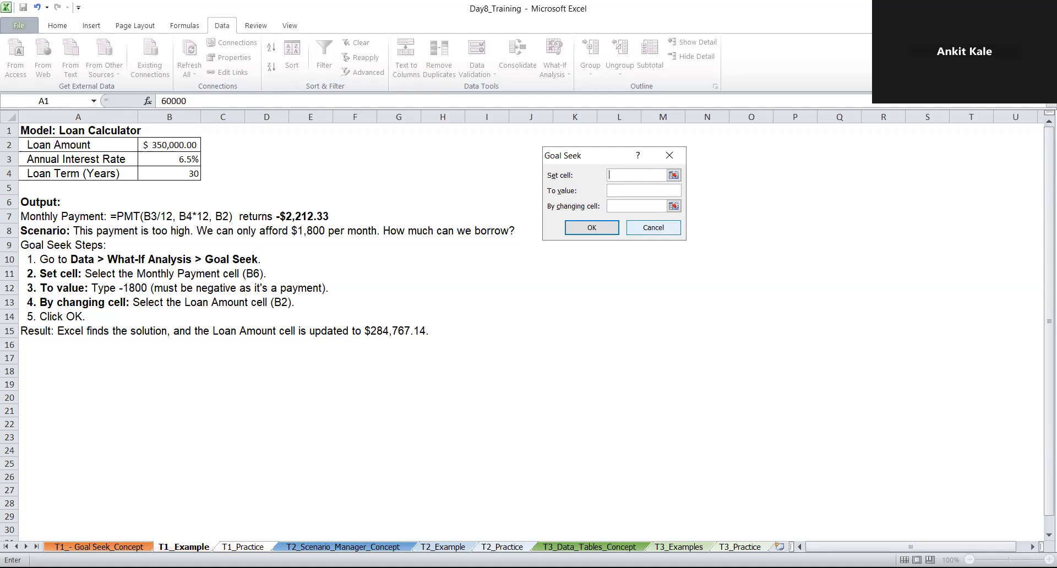
{"action": "left_click", "coordinate": [653, 227]}
{"action": "left_click", "coordinate": [184, 547]}
Enter the monthly payment formula =PMT(B3/12,B4*12,B2) in B5, referencing the rate, term and loan amount cells
{"action": "left_click", "coordinate": [148, 192]}
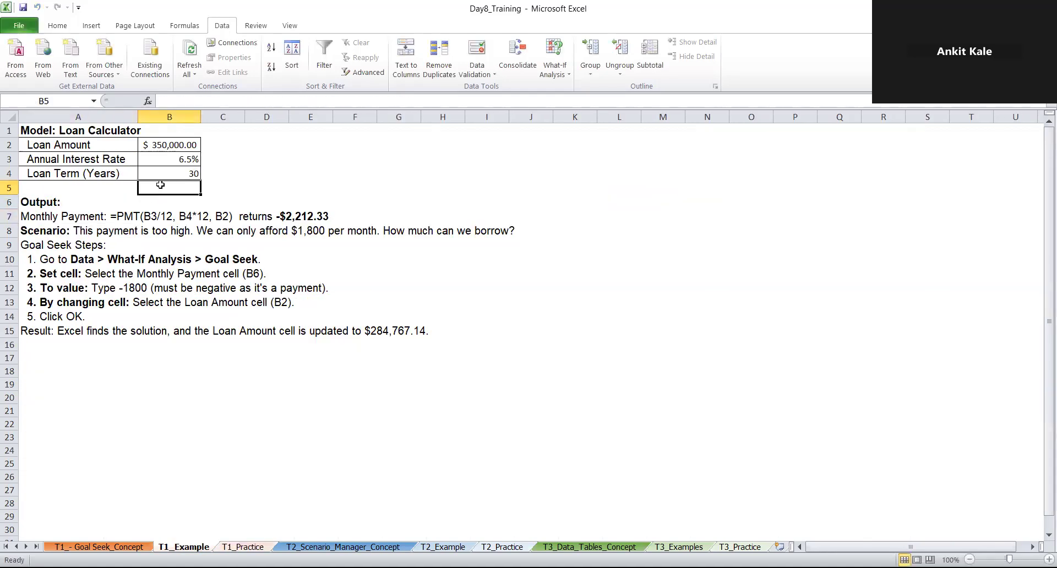
{"action": "type", "text": "="}
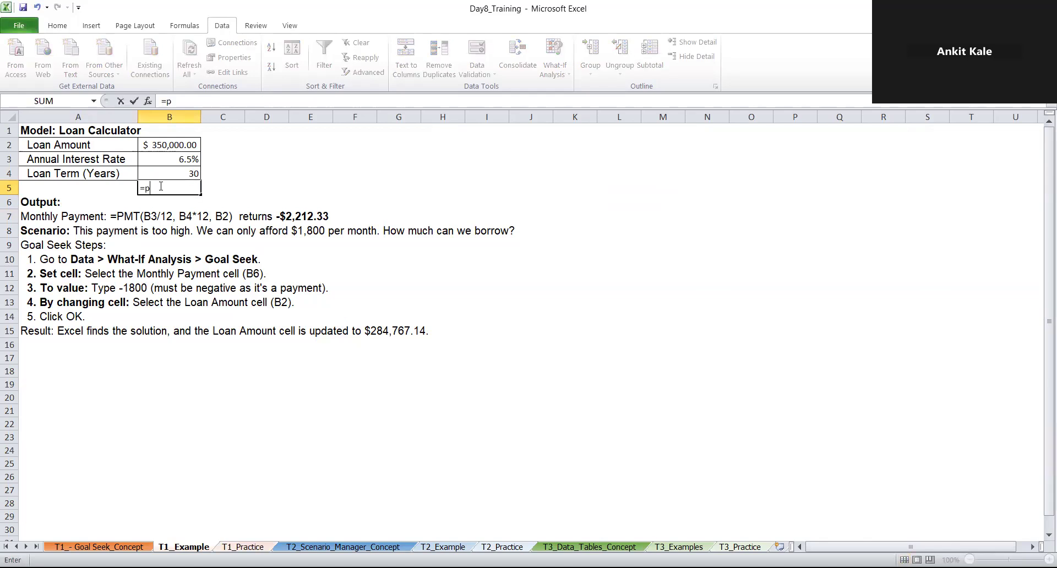
{"action": "type", "text": "pmi"}
{"action": "key", "text": "BackSpace"}
{"action": "key", "text": "BackSpace"}
{"action": "type", "text": "t"}
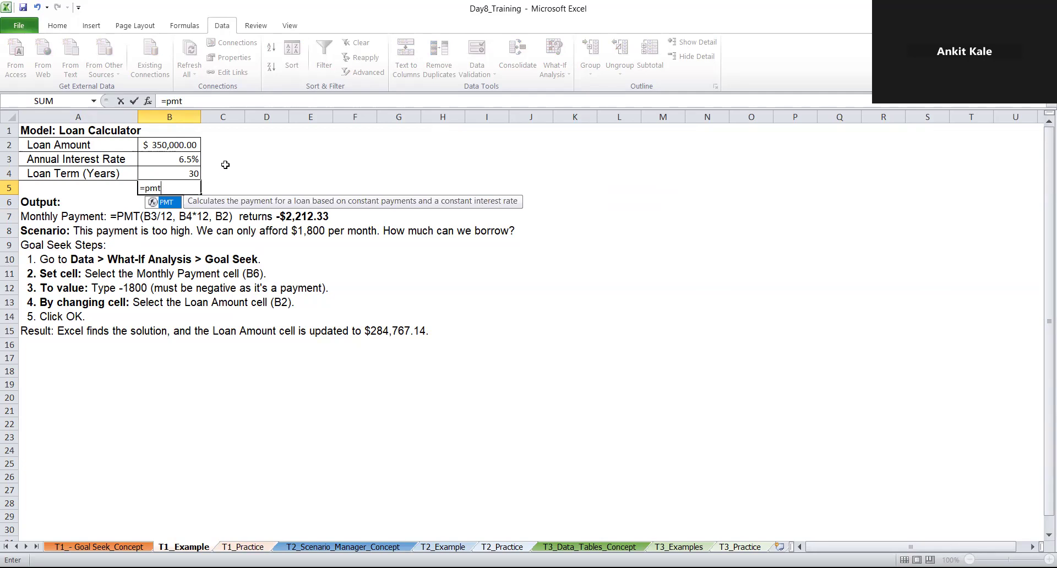
{"action": "type", "text": "("}
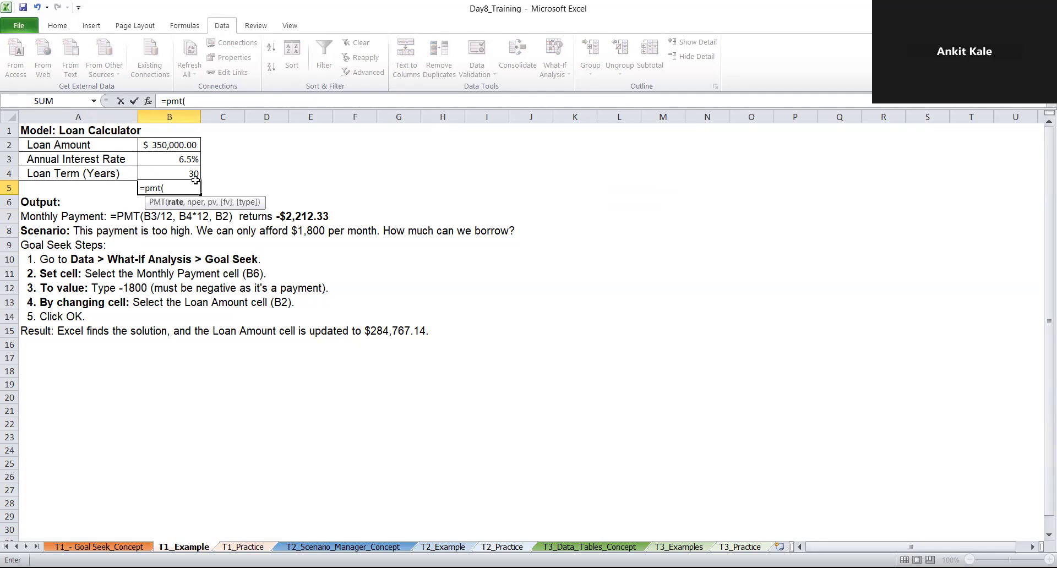
{"action": "left_click", "coordinate": [173, 173]}
{"action": "left_click", "coordinate": [186, 158]}
{"action": "type", "text": "/12,"}
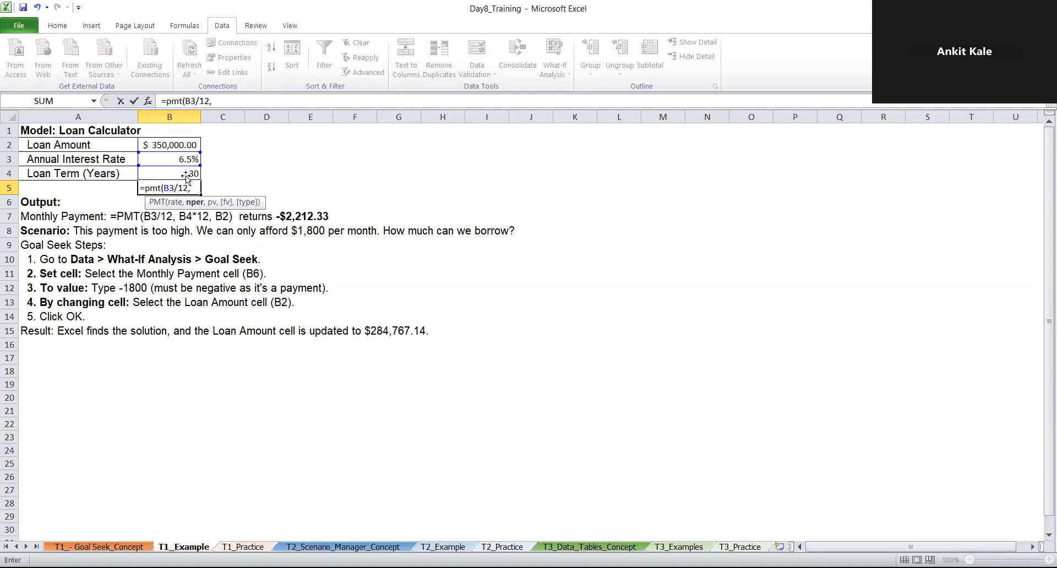
{"action": "left_click", "coordinate": [183, 176]}
{"action": "type", "text": "*12,"}
{"action": "left_click", "coordinate": [164, 144]}
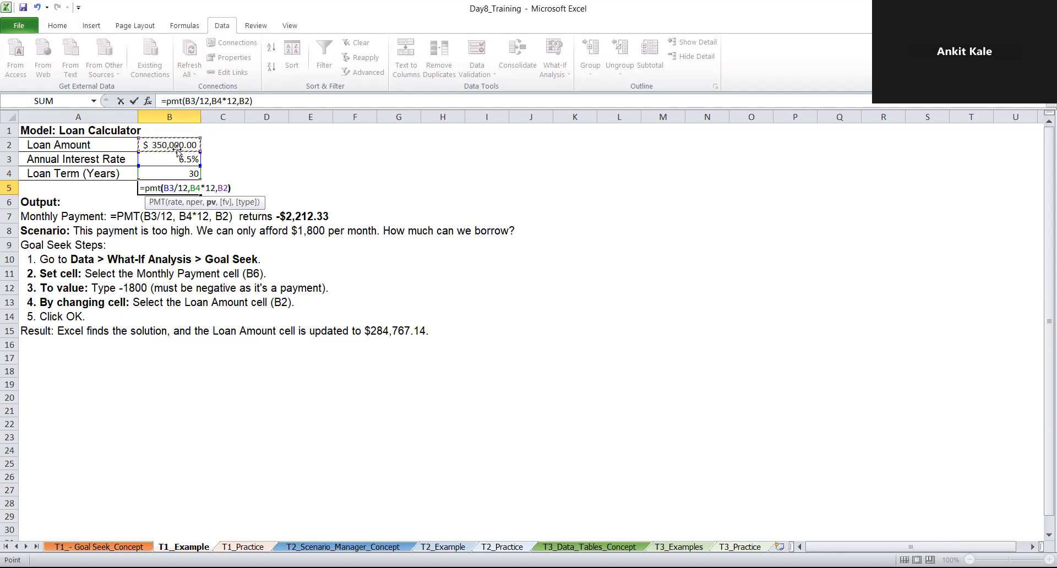
{"action": "type", "text": ")"}
{"action": "key", "text": "Return"}
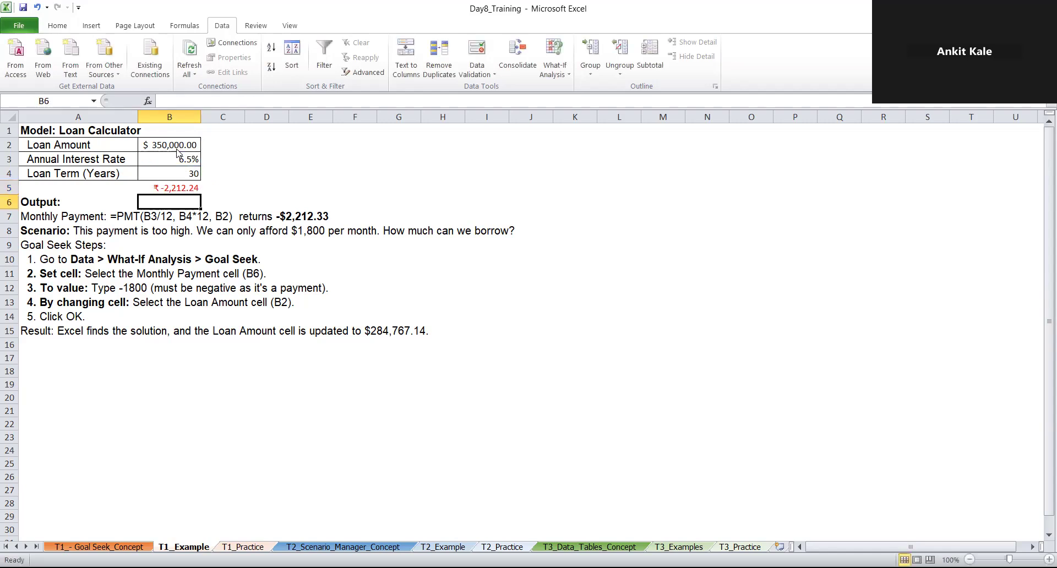
Format the payment in B5 with the $ English (U.S.) accounting format
{"action": "left_click", "coordinate": [187, 190]}
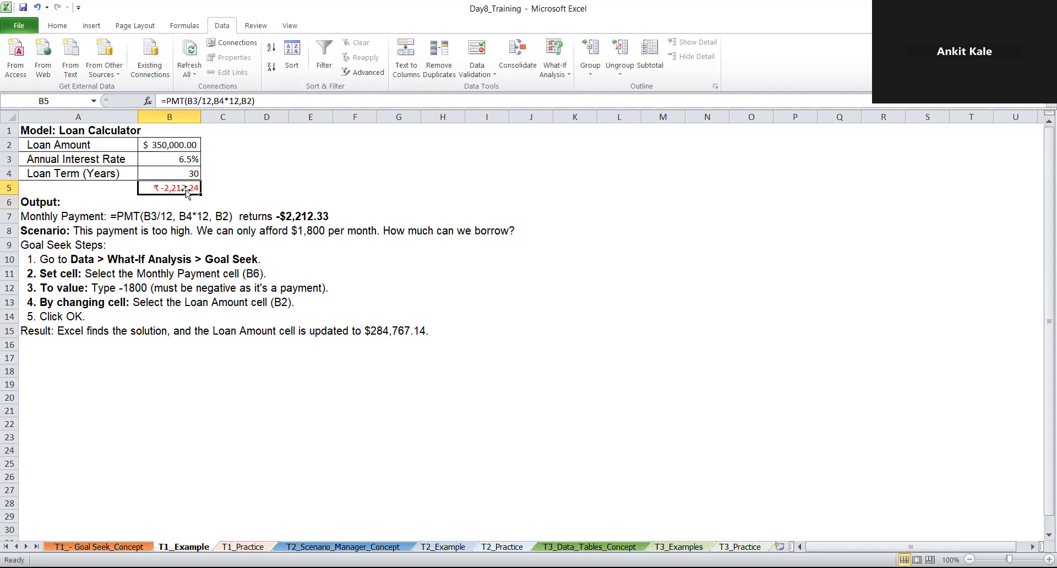
{"action": "left_click", "coordinate": [63, 26]}
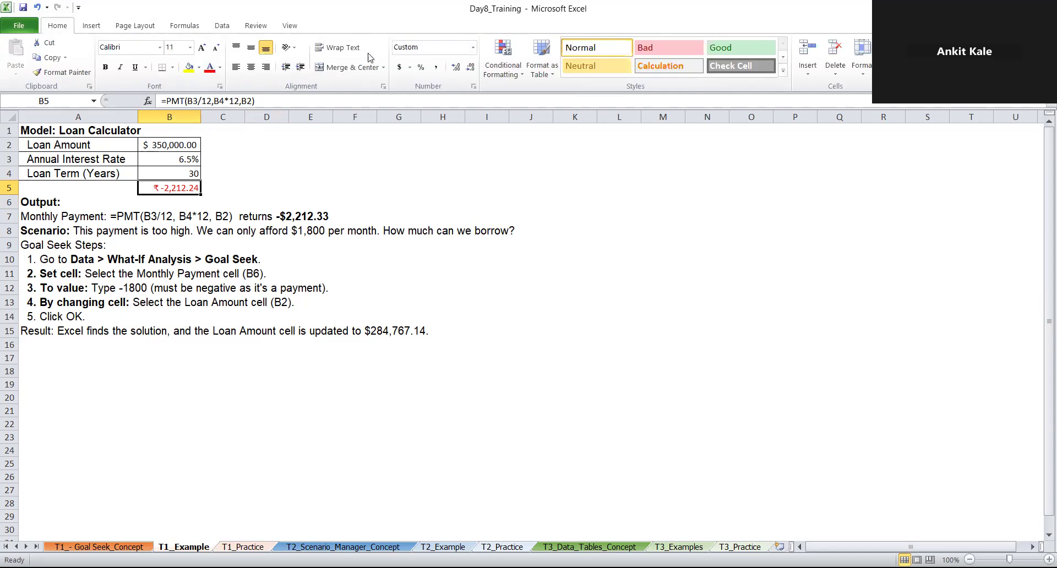
{"action": "left_click", "coordinate": [409, 67]}
{"action": "left_click", "coordinate": [414, 97]}
{"action": "left_click", "coordinate": [410, 67]}
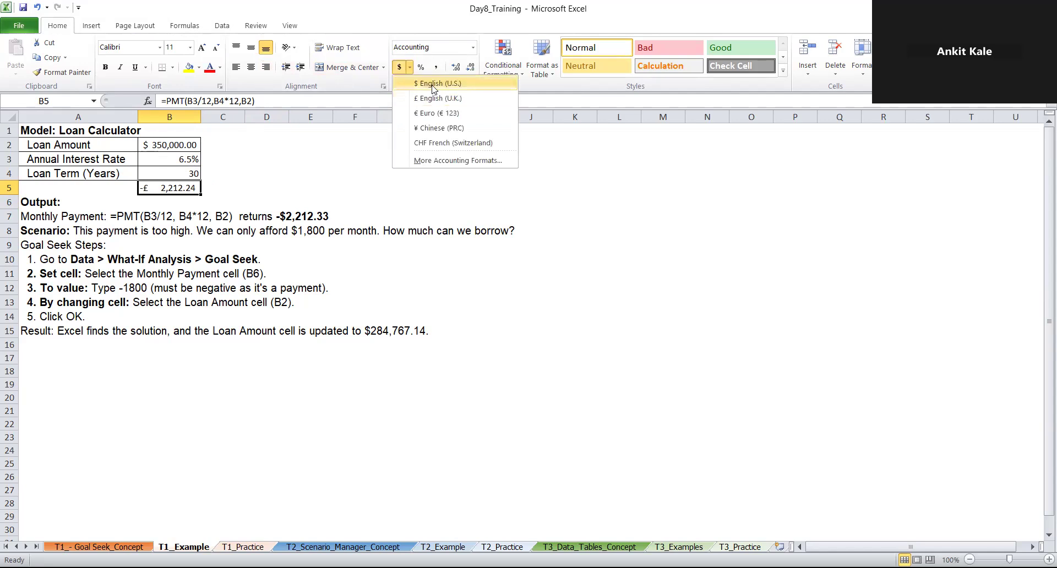
{"action": "left_click", "coordinate": [433, 86]}
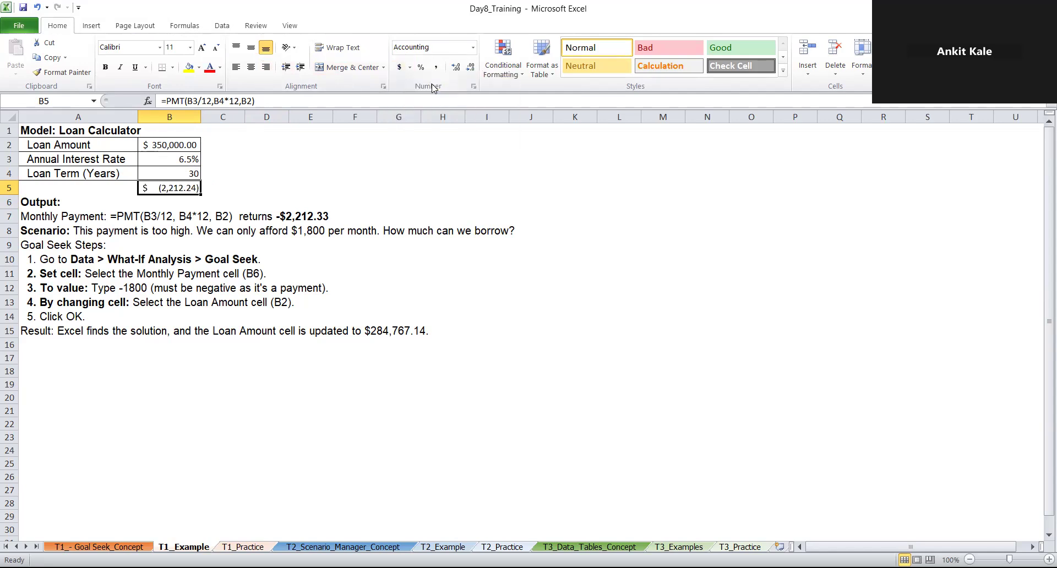
Check the payment formula in B5 and try showing the amount with two fewer decimal places, restoring them
{"action": "double_click", "coordinate": [185, 188]}
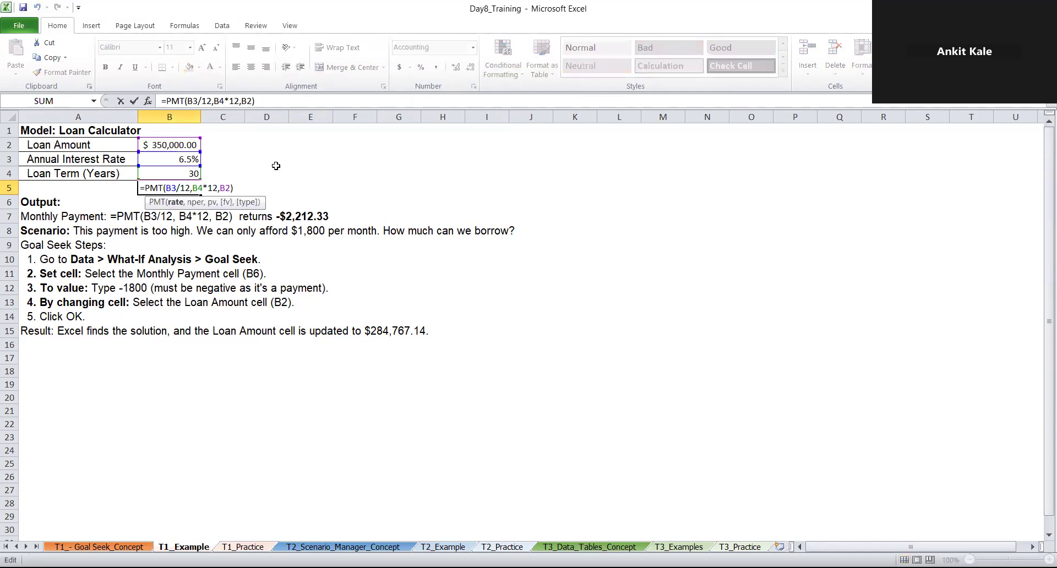
{"action": "key", "text": "Escape"}
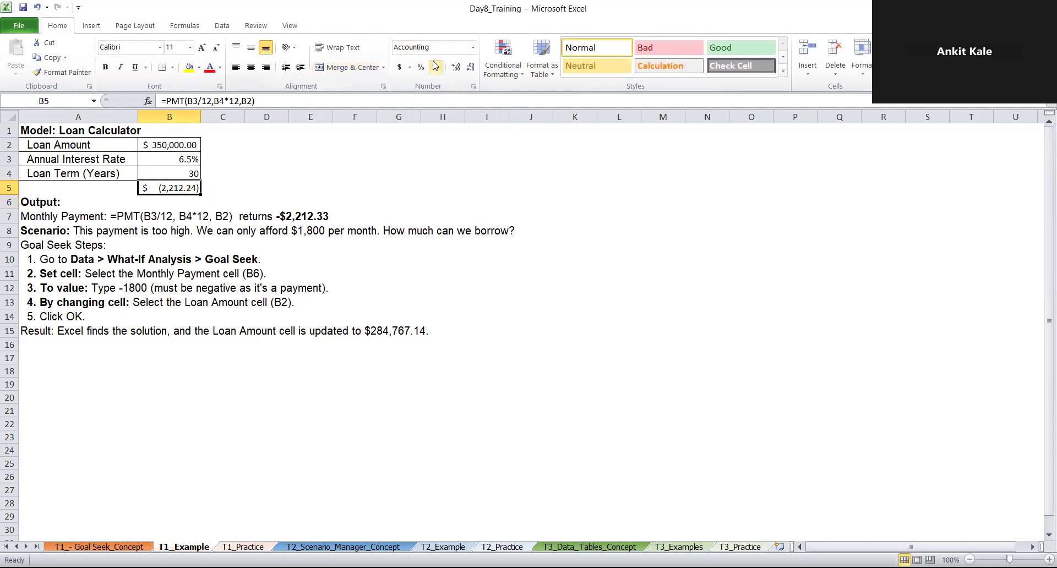
{"action": "left_click", "coordinate": [469, 68]}
{"action": "left_click", "coordinate": [470, 68]}
{"action": "left_click", "coordinate": [455, 67]}
{"action": "left_click", "coordinate": [456, 67]}
{"action": "left_click", "coordinate": [471, 144]}
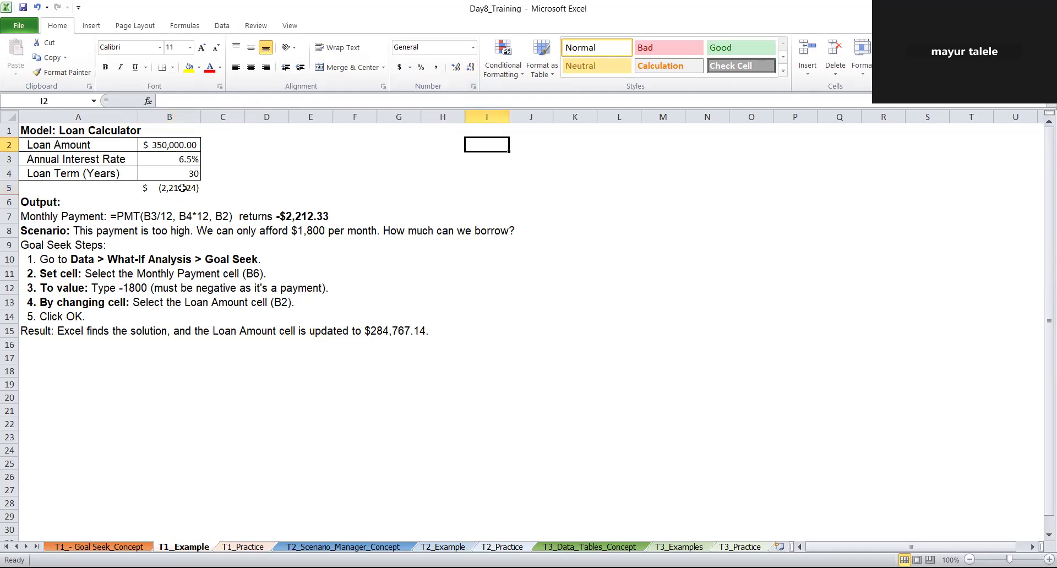
{"action": "left_click", "coordinate": [235, 183]}
{"action": "left_click", "coordinate": [419, 148]}
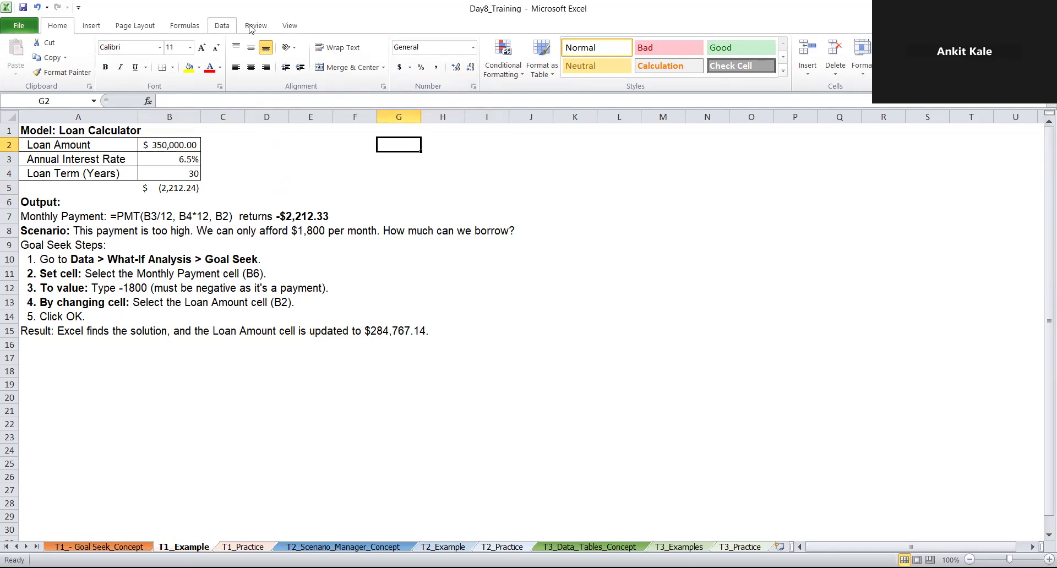
{"action": "left_click", "coordinate": [222, 26]}
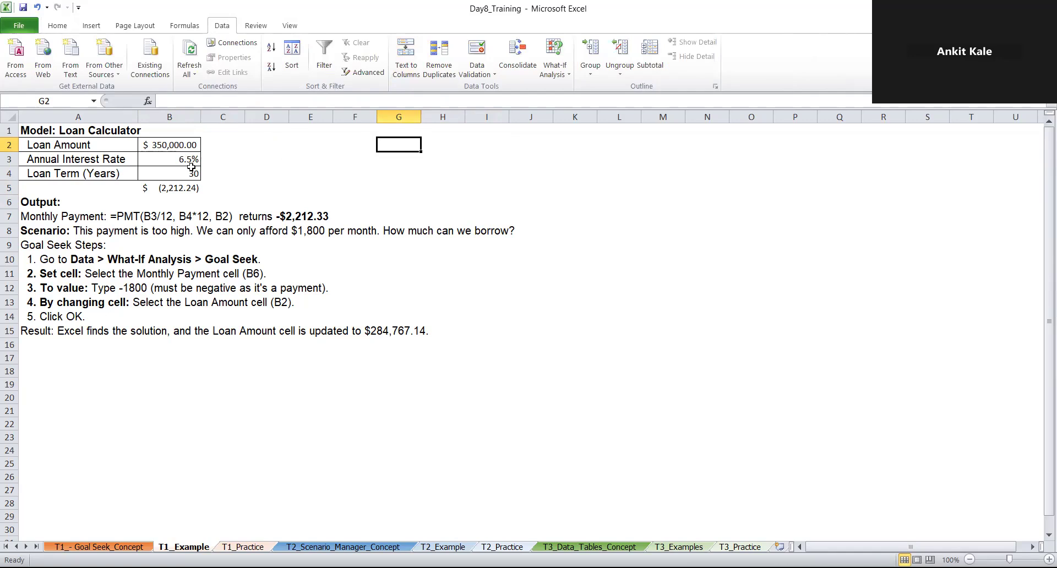
{"action": "left_click", "coordinate": [555, 70]}
{"action": "left_click", "coordinate": [573, 101]}
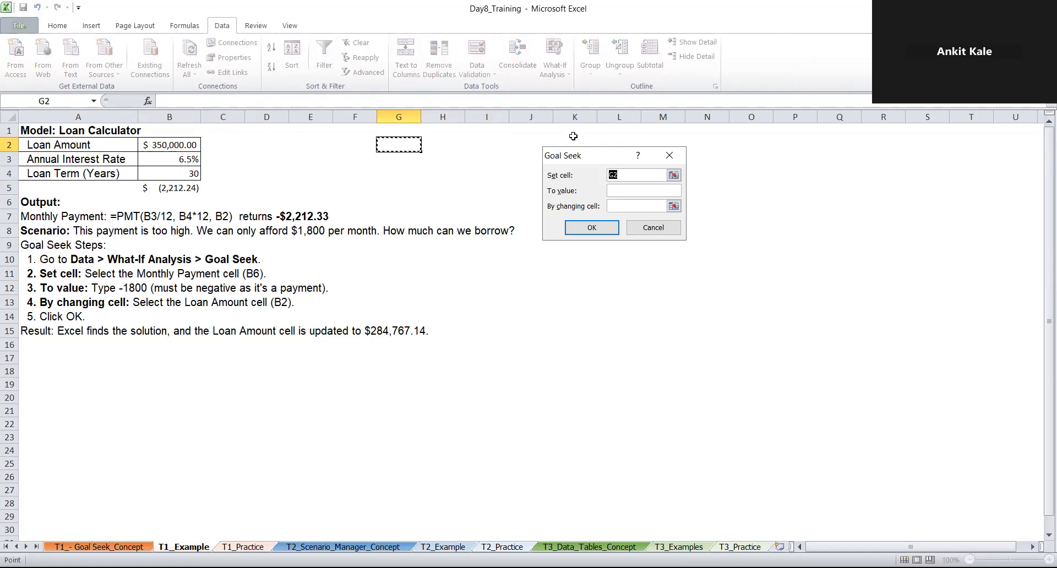
{"action": "left_click", "coordinate": [672, 225]}
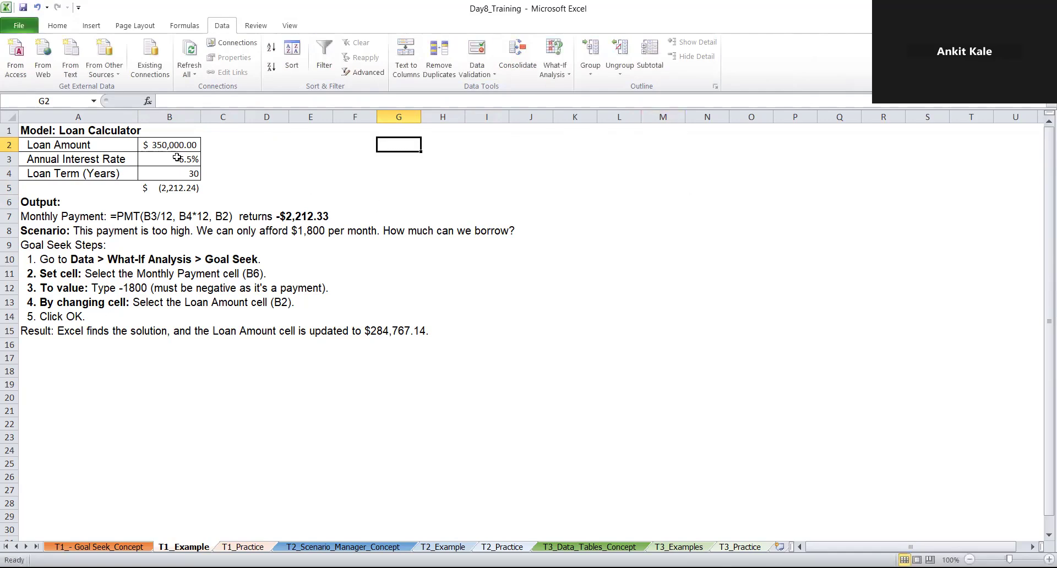
Use Goal Seek on the payment cell B5 with target value 1800, changing the loan amount in B2, and accept the result
{"action": "left_click", "coordinate": [187, 183]}
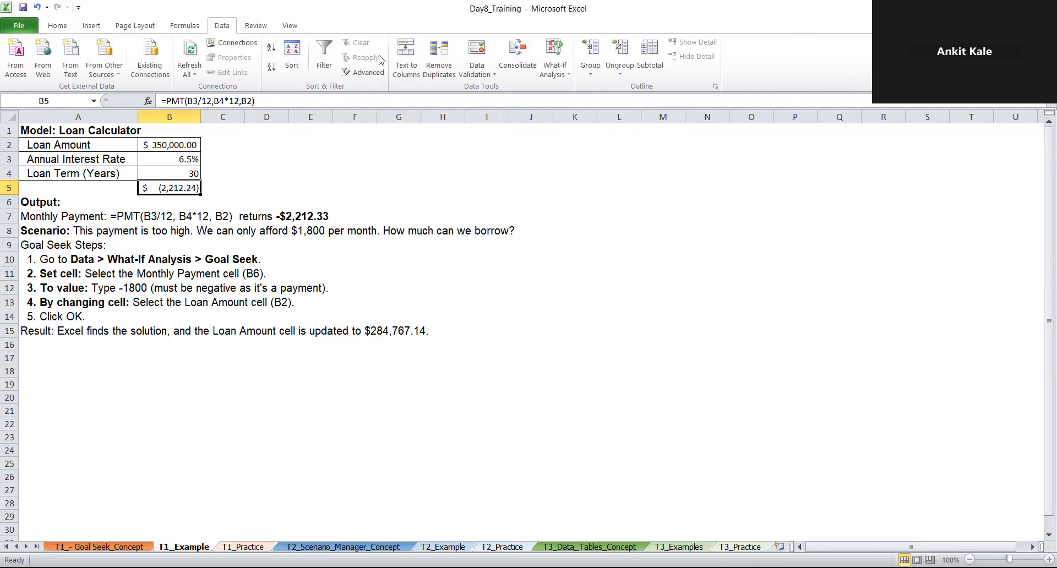
{"action": "left_click", "coordinate": [554, 65]}
{"action": "left_click", "coordinate": [578, 102]}
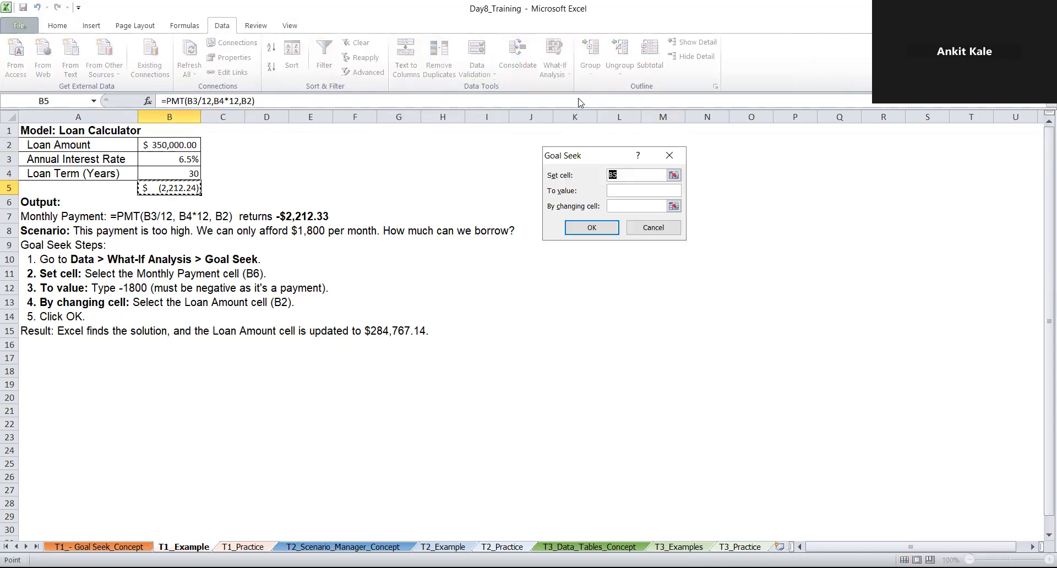
{"action": "left_click", "coordinate": [640, 194]}
{"action": "key", "text": "Tab"}
{"action": "left_click", "coordinate": [163, 147]}
{"action": "left_click", "coordinate": [599, 230]}
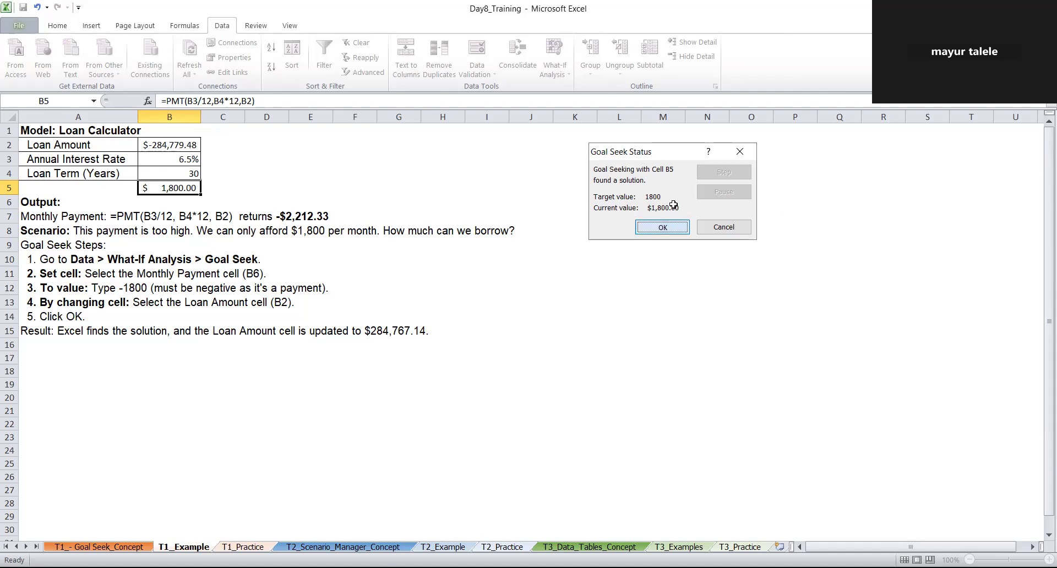
{"action": "key", "text": "Return"}
Switch to the T1_Practice sheet and inspect the total revenue formula in D4
{"action": "key", "text": "ctrl+Page_Down"}
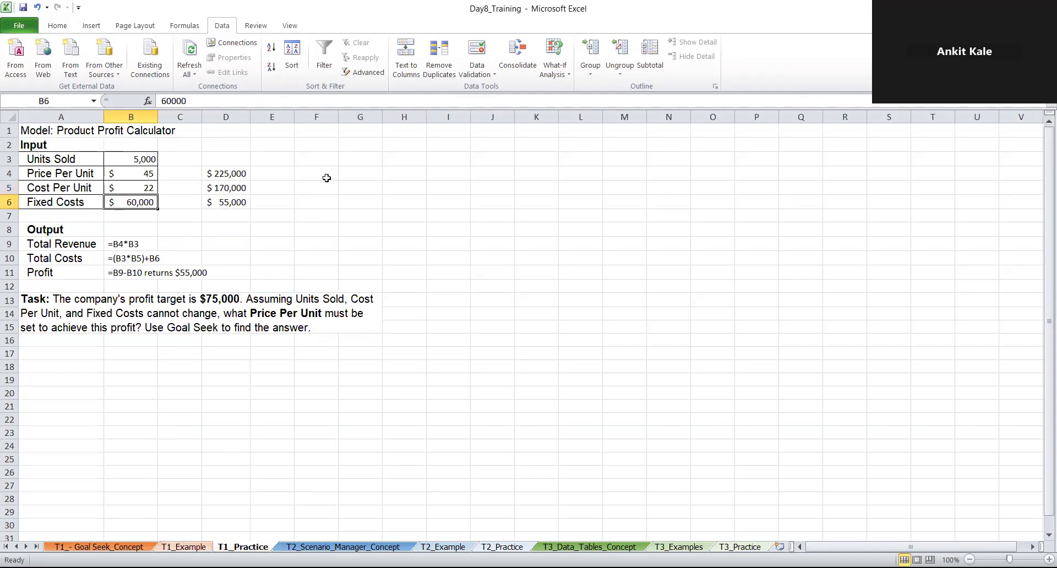
{"action": "left_click", "coordinate": [173, 219]}
{"action": "left_click", "coordinate": [146, 205]}
{"action": "left_click", "coordinate": [144, 217]}
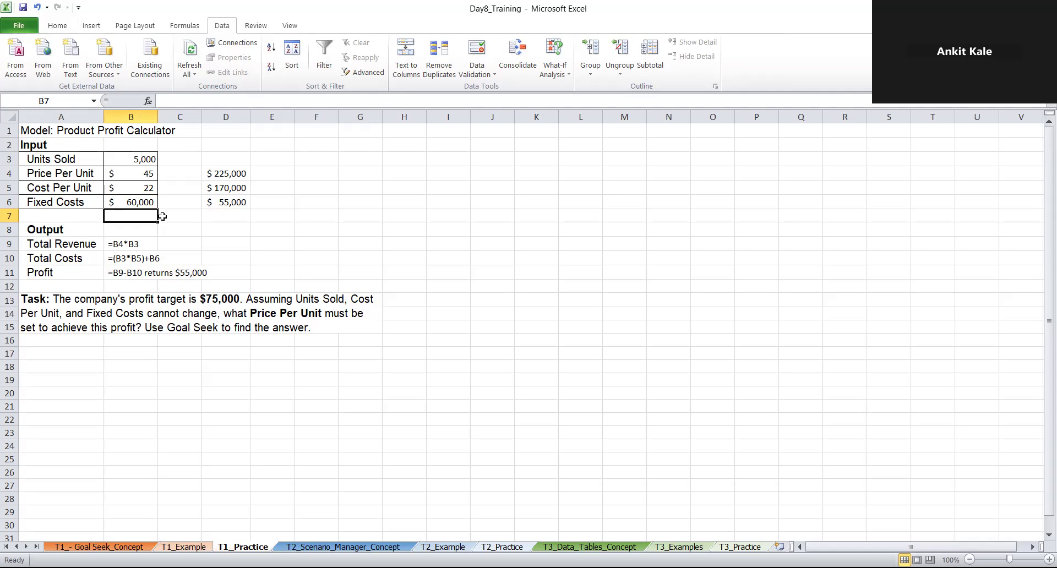
{"action": "left_click", "coordinate": [226, 169]}
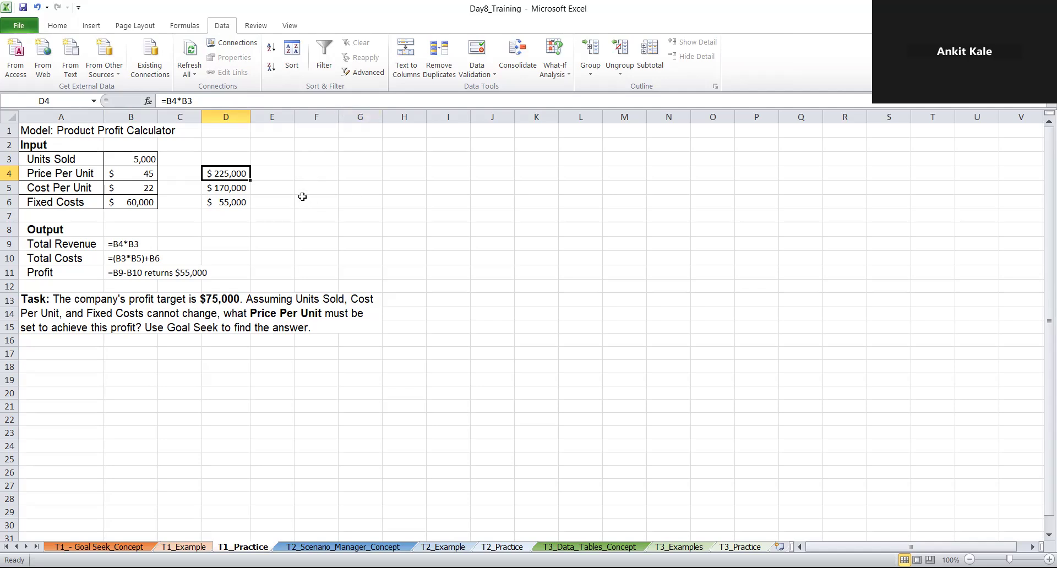
Inspect the total costs formula in D5 and the profit formula in D6, leaving both formulas as they are
{"action": "left_click", "coordinate": [225, 211]}
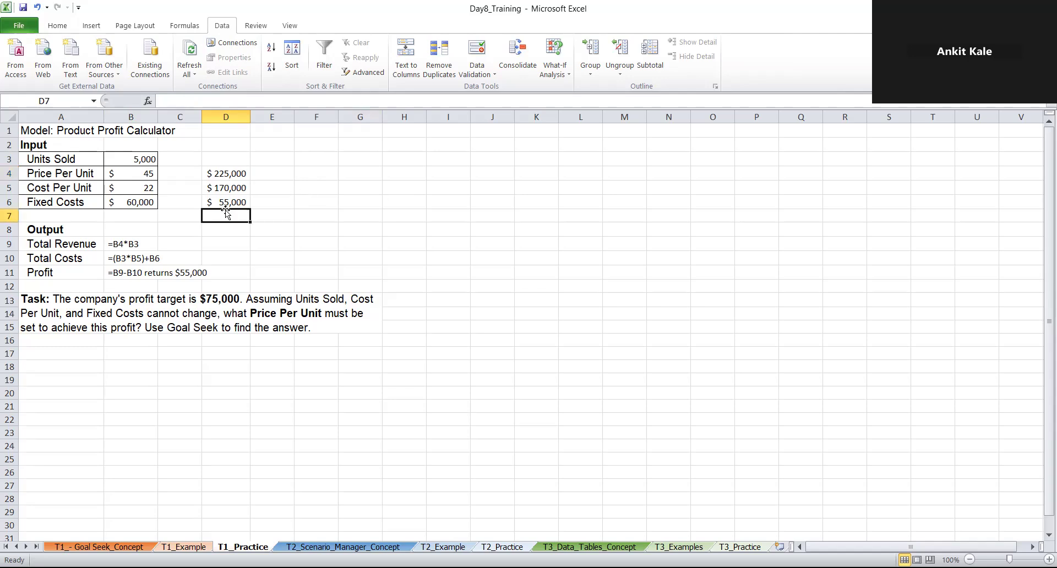
{"action": "left_click", "coordinate": [238, 186]}
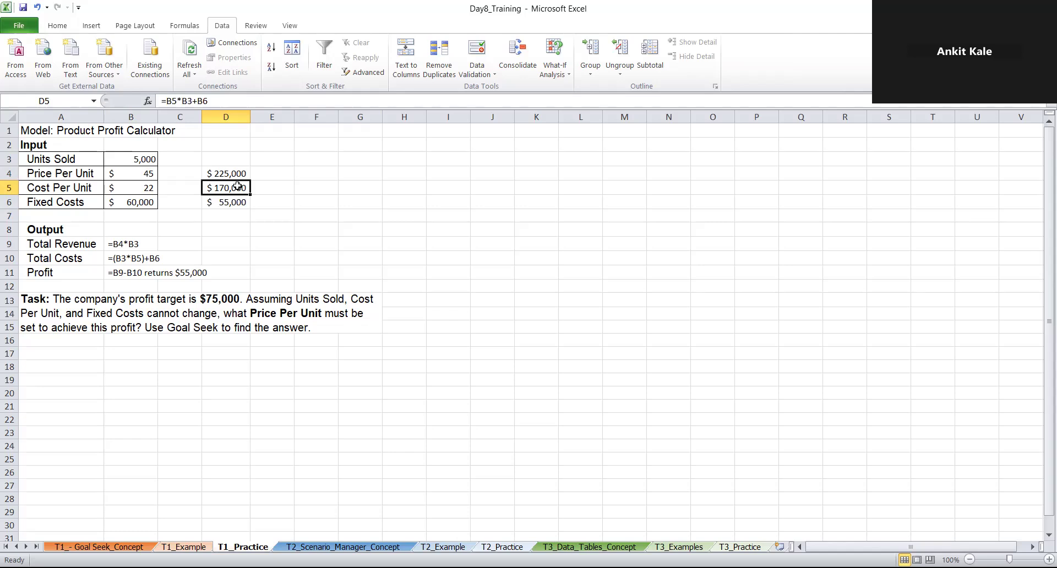
{"action": "double_click", "coordinate": [237, 186]}
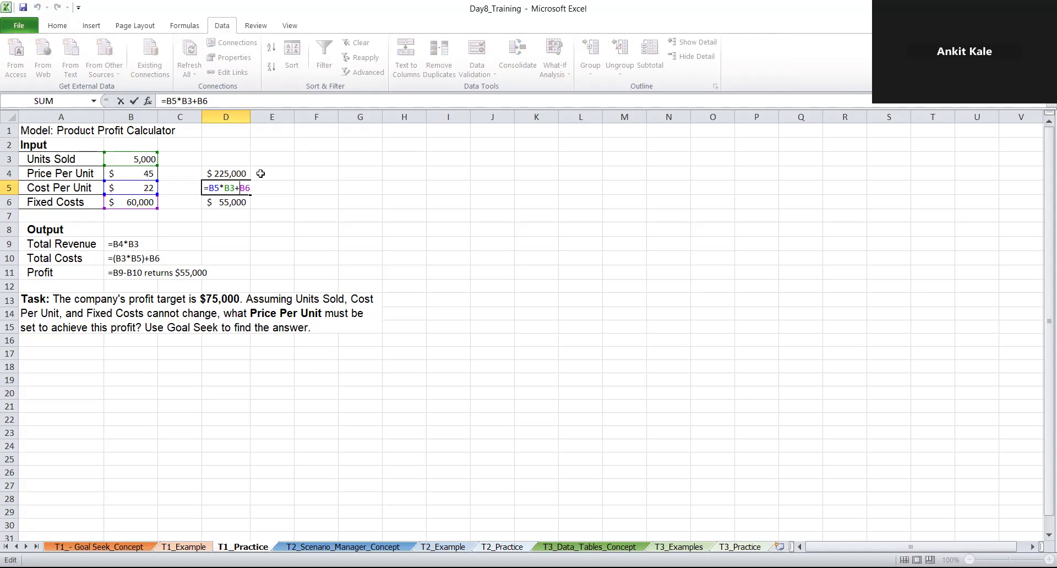
{"action": "left_click", "coordinate": [240, 202]}
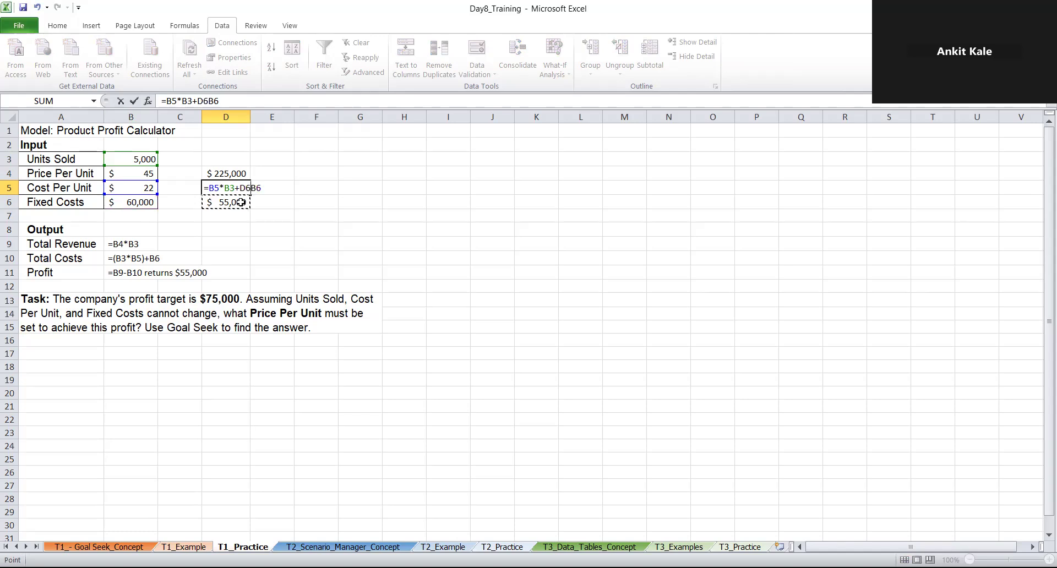
{"action": "key", "text": "Escape"}
{"action": "double_click", "coordinate": [241, 202]}
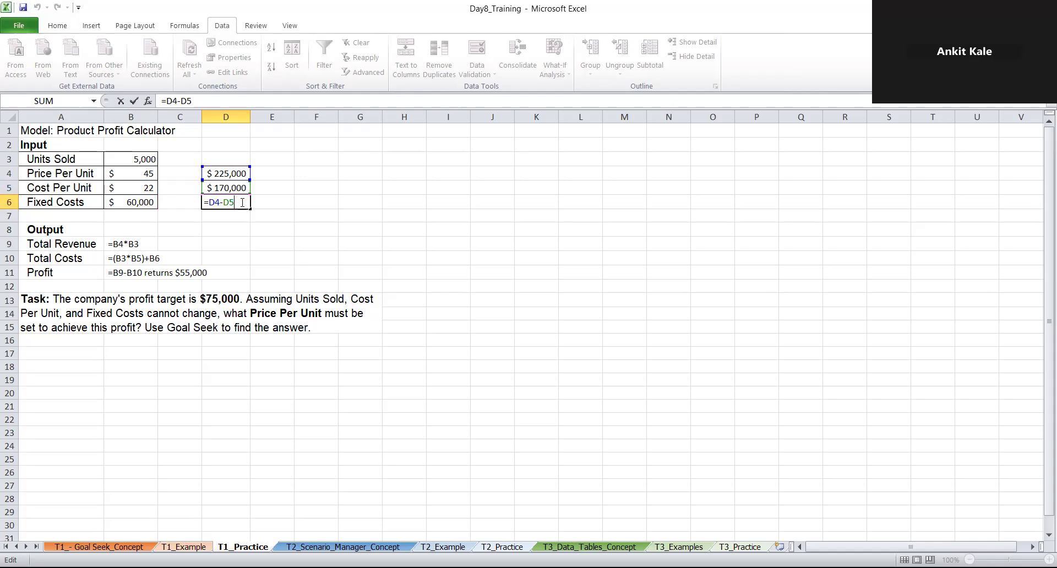
{"action": "key", "text": "ctrl+Return"}
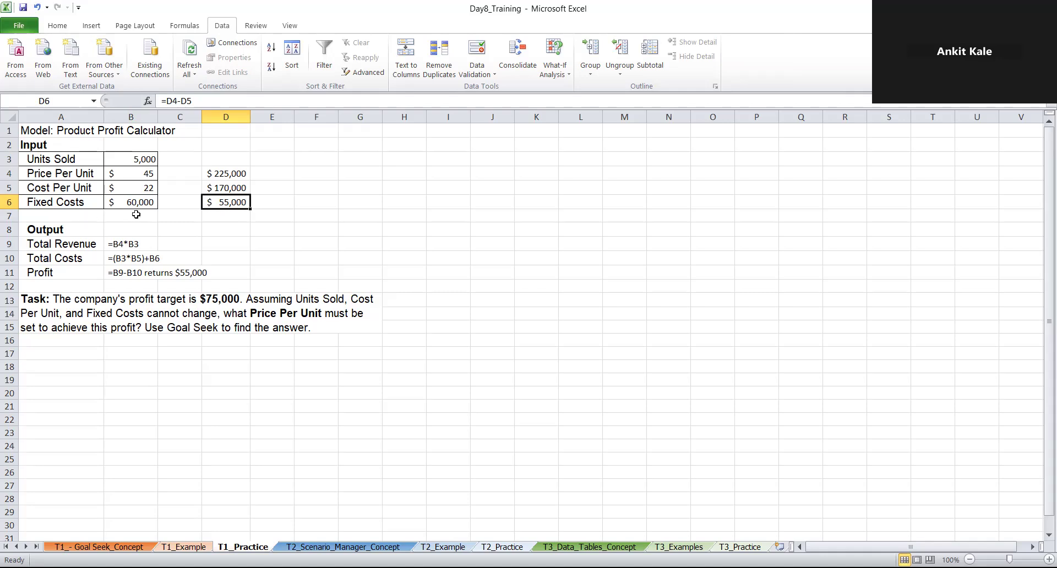
{"action": "left_click", "coordinate": [132, 162]}
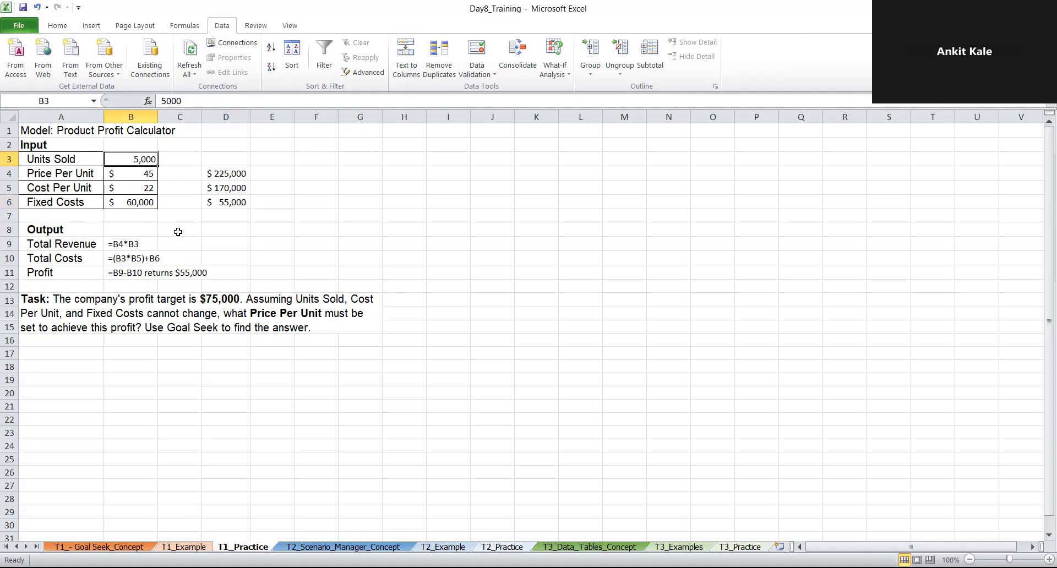
{"action": "left_click", "coordinate": [554, 71]}
{"action": "left_click", "coordinate": [567, 104]}
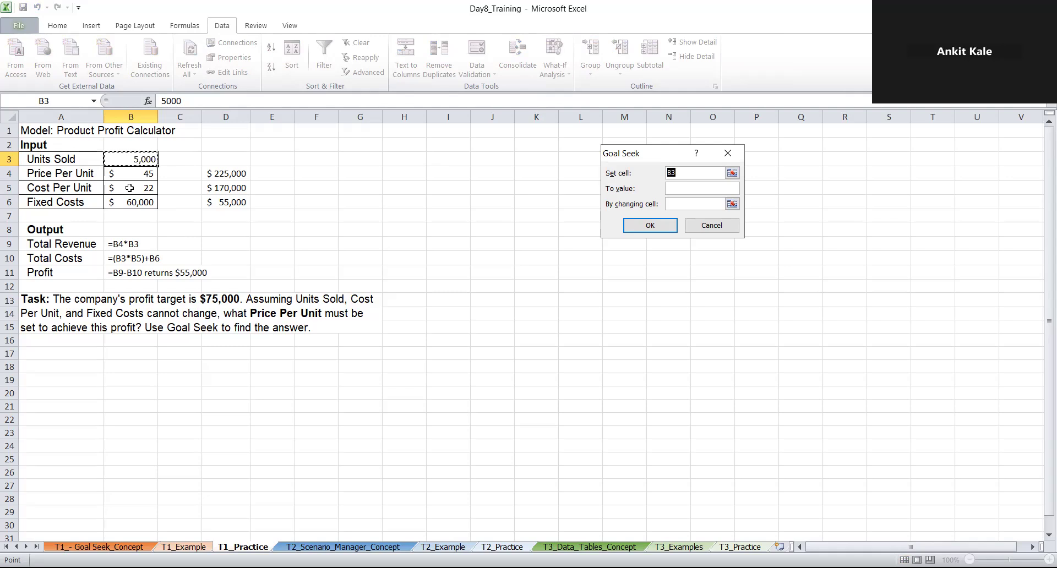
{"action": "key", "text": "Escape"}
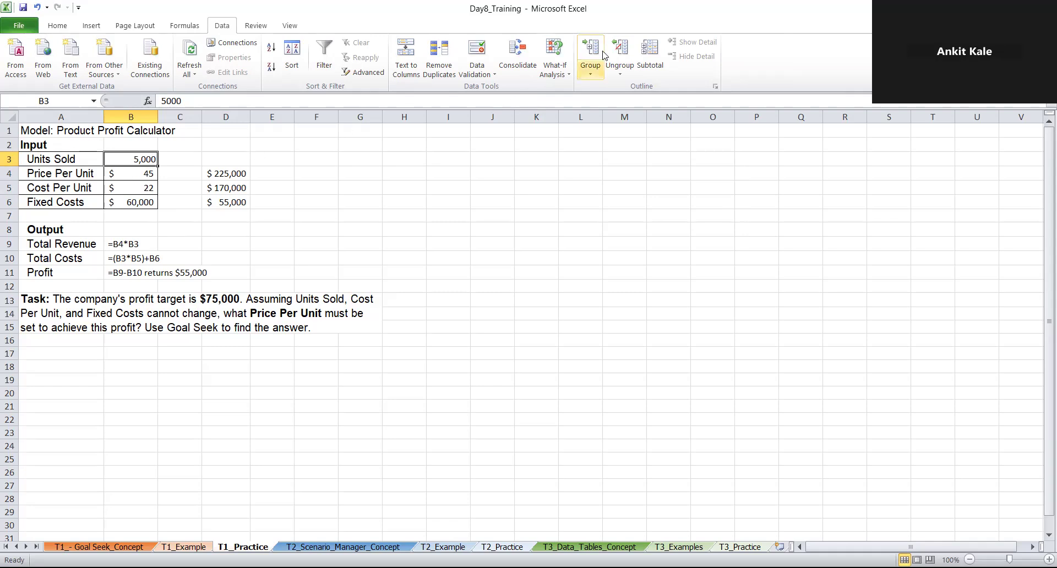
Use Goal Seek on the profit cell D6 with target value 75000, changing the price per unit in B4, and accept the result
{"action": "left_click", "coordinate": [567, 77]}
{"action": "left_click", "coordinate": [583, 105]}
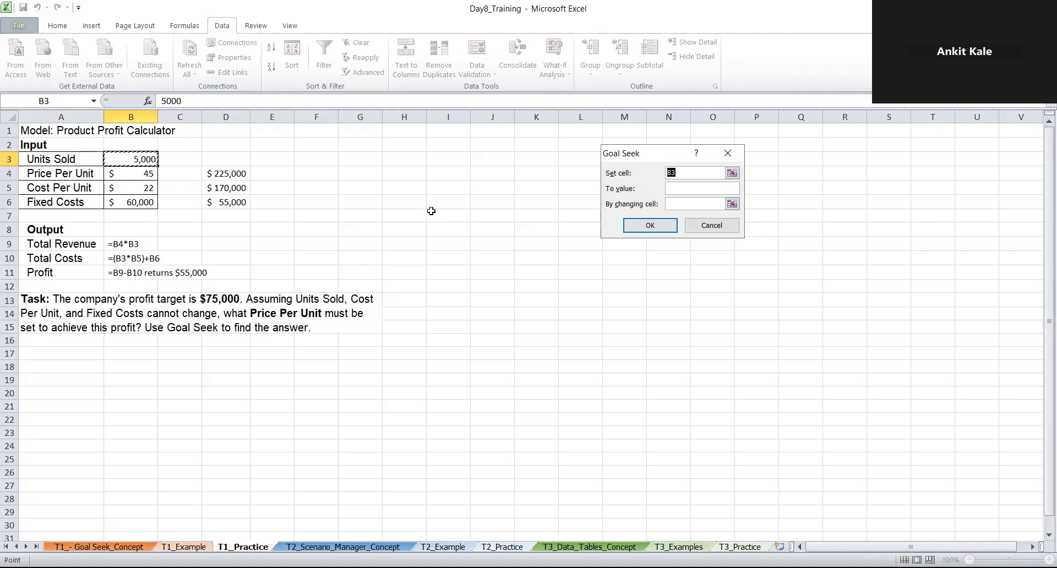
{"action": "key", "text": "BackSpace"}
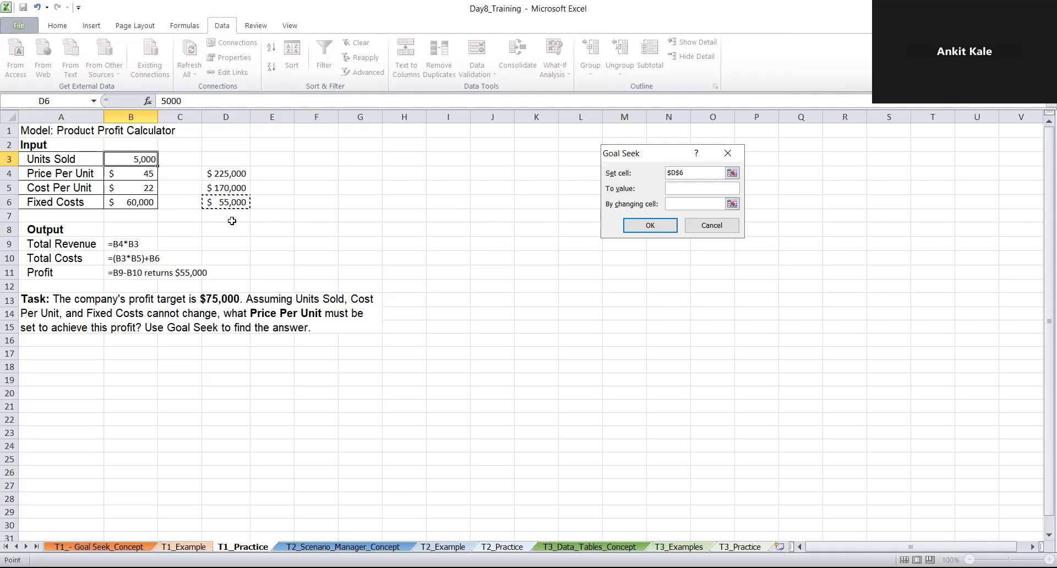
{"action": "left_click", "coordinate": [691, 190]}
{"action": "type", "text": "75000"}
{"action": "left_click", "coordinate": [681, 203]}
{"action": "left_click", "coordinate": [136, 178]}
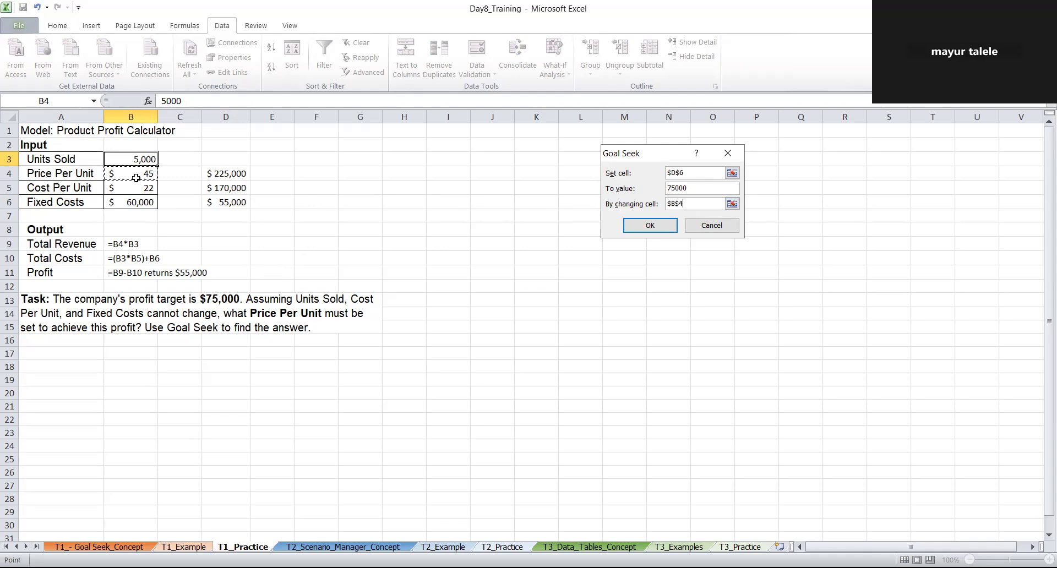
{"action": "left_click", "coordinate": [637, 224]}
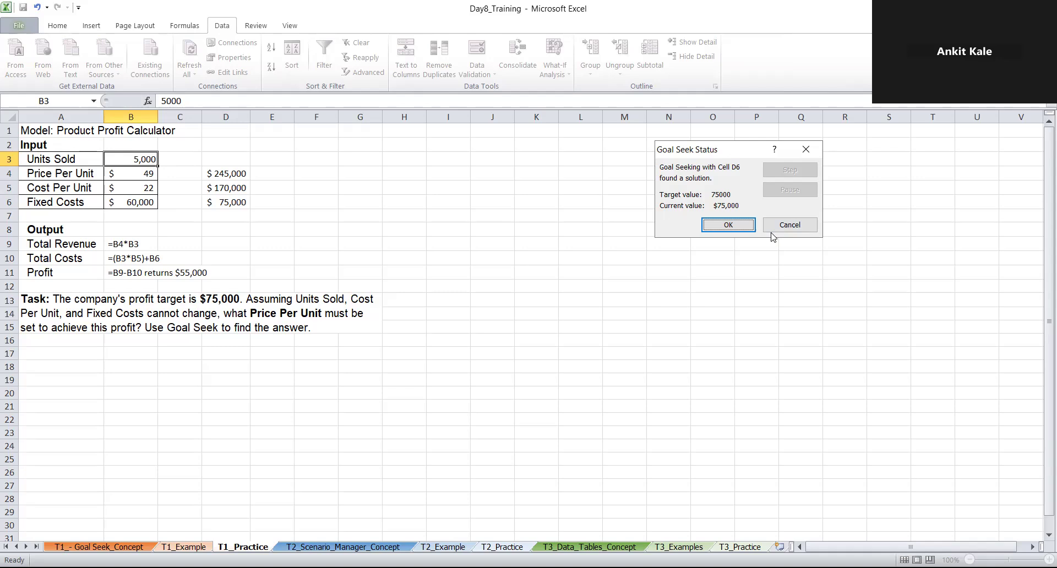
{"action": "left_click", "coordinate": [741, 223]}
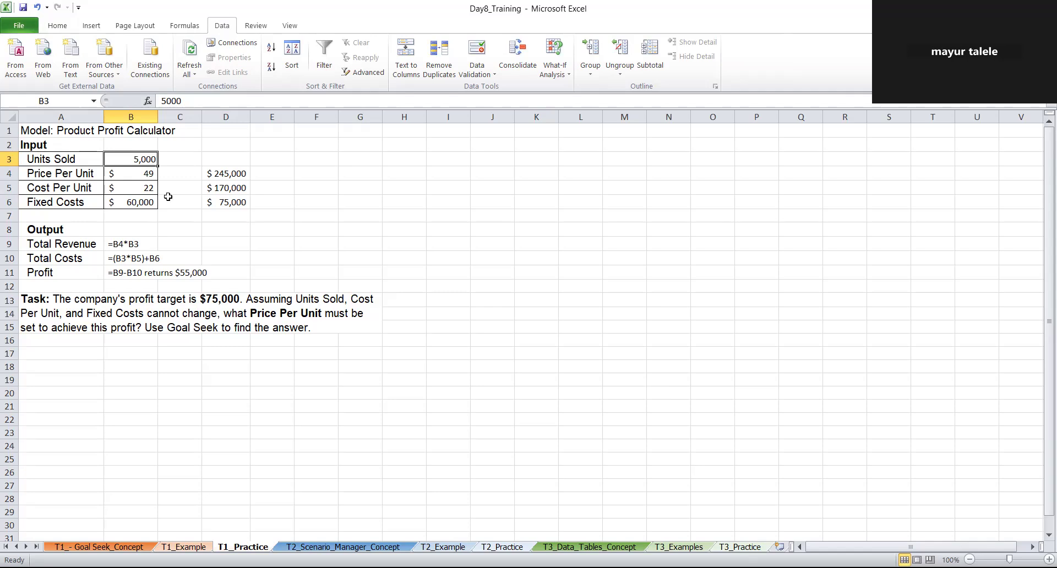
Clear the calculated outputs in D3:D6 and check the price per unit in B4
{"action": "left_click_drag", "start_coordinate": [230, 156], "coordinate": [232, 204]}
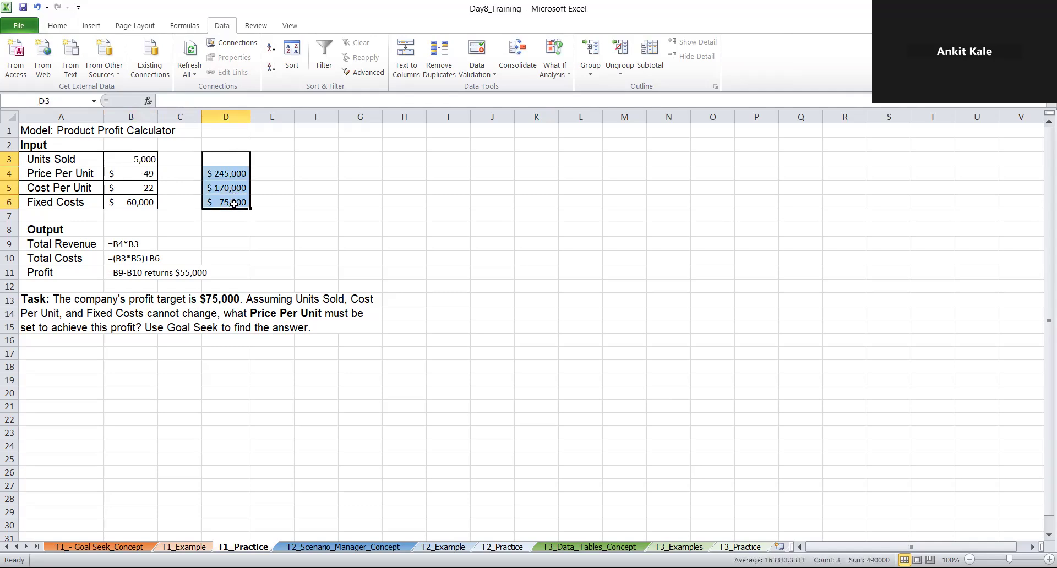
{"action": "key", "text": "Delete"}
{"action": "left_click", "coordinate": [323, 201]}
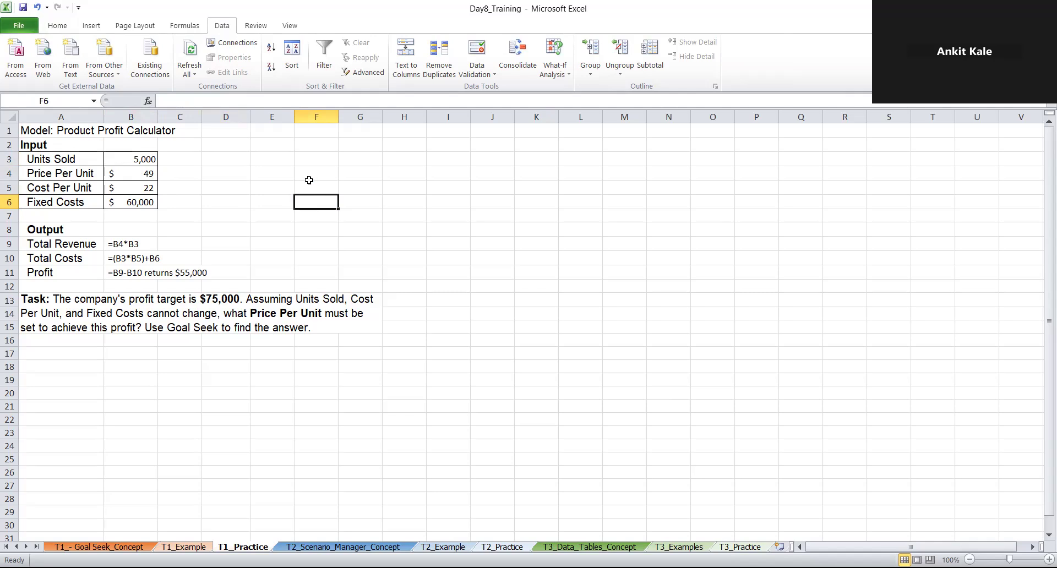
{"action": "left_click", "coordinate": [224, 170]}
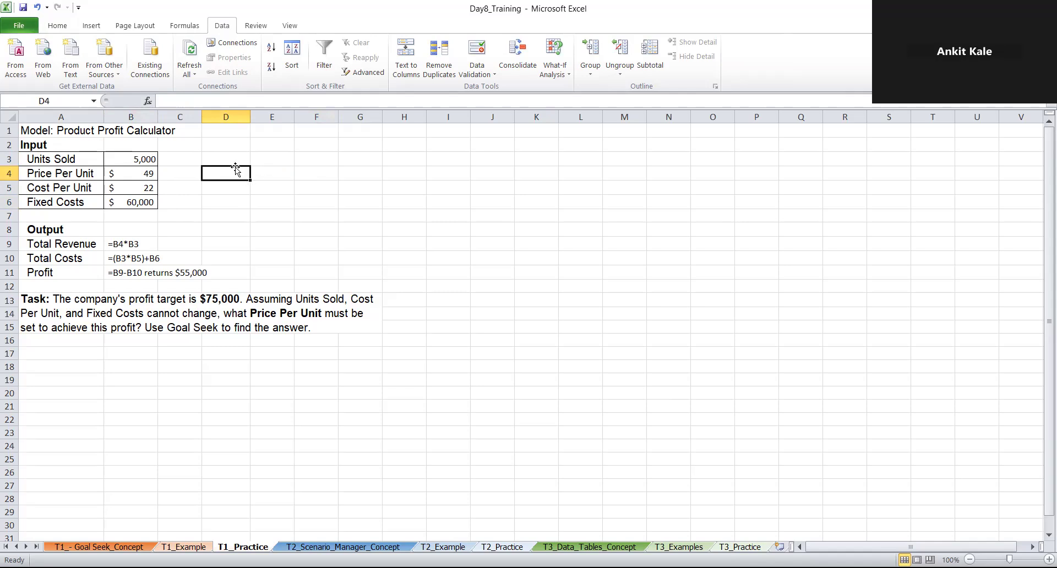
{"action": "left_click", "coordinate": [136, 173]}
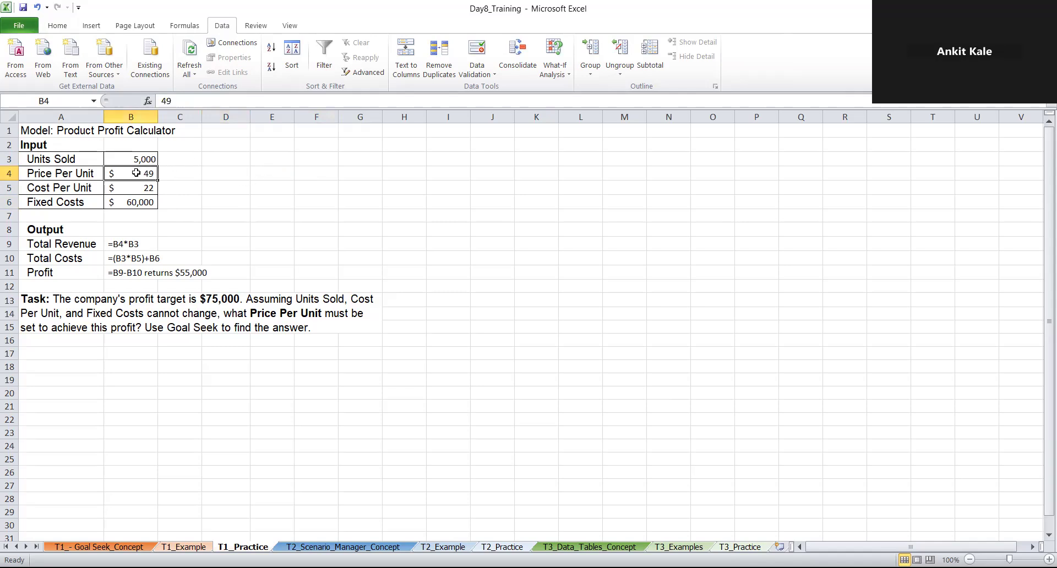
Undo the clearing and the Goal Seek change, and delete the contents of D3:D6 from the original model
{"action": "key", "text": "ctrl+z"}
{"action": "key", "text": "ctrl+z"}
{"action": "left_click_drag", "start_coordinate": [228, 160], "coordinate": [233, 202]}
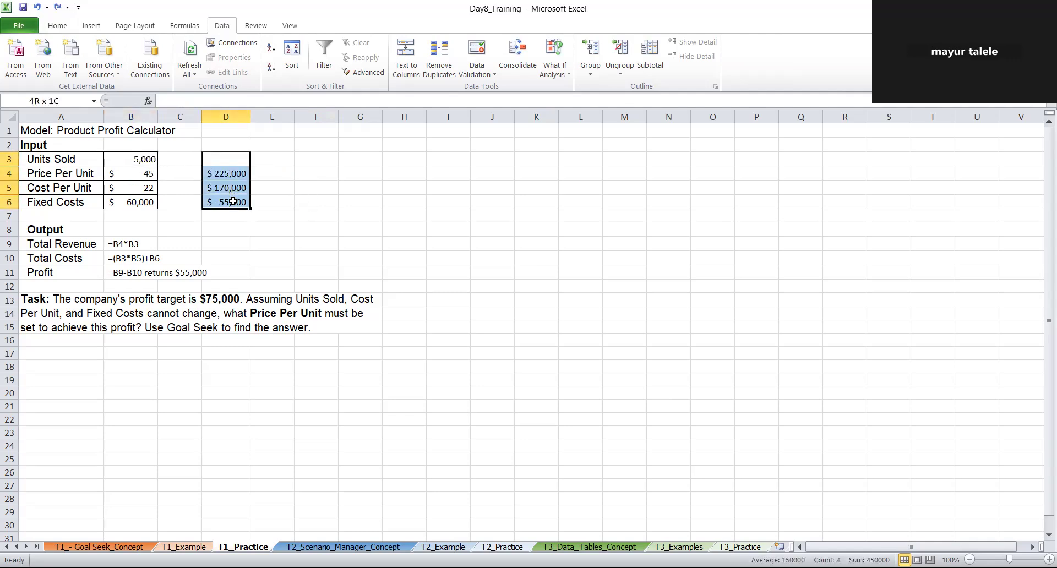
{"action": "key", "text": "Delete"}
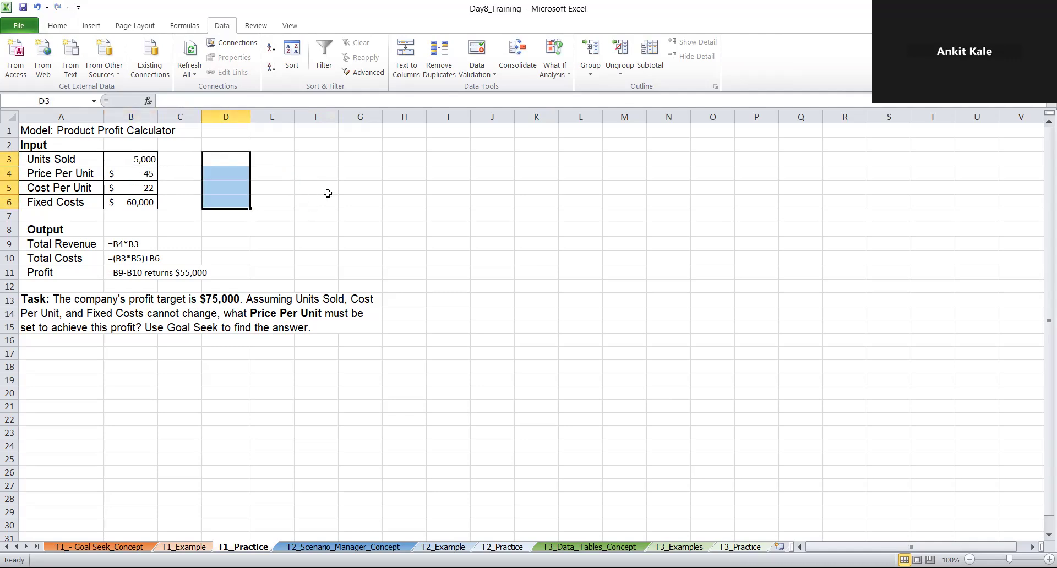
{"action": "left_click", "coordinate": [328, 195]}
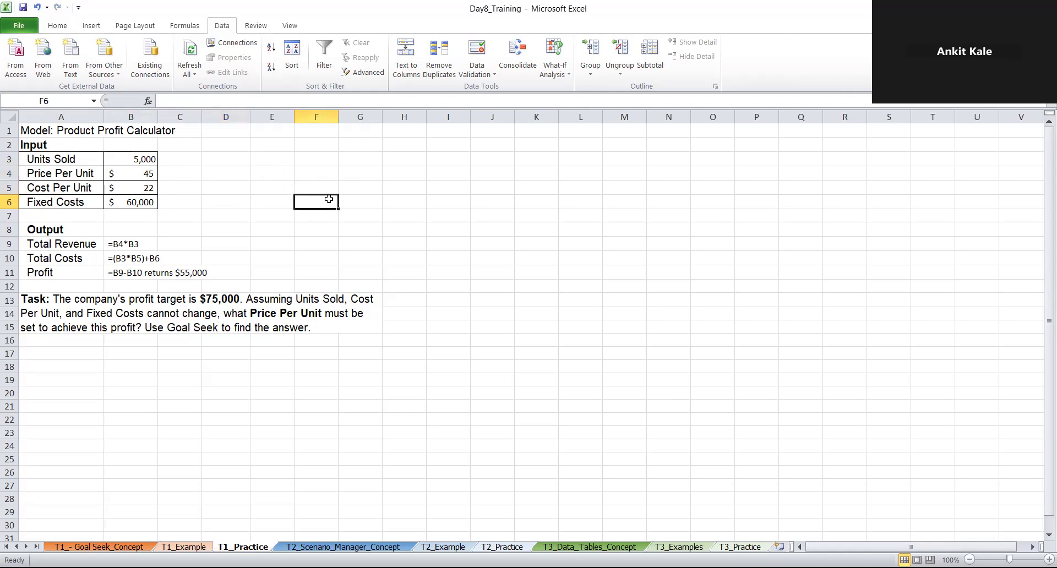
Enter the total revenue formula =B4*B3 in cell D4
{"action": "double_click", "coordinate": [226, 172]}
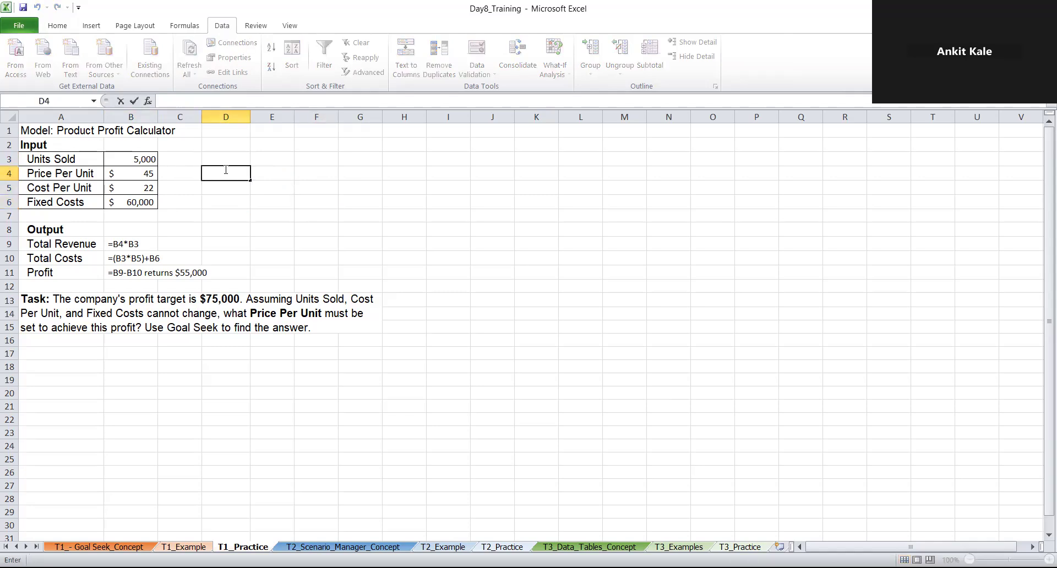
{"action": "type", "text": "="}
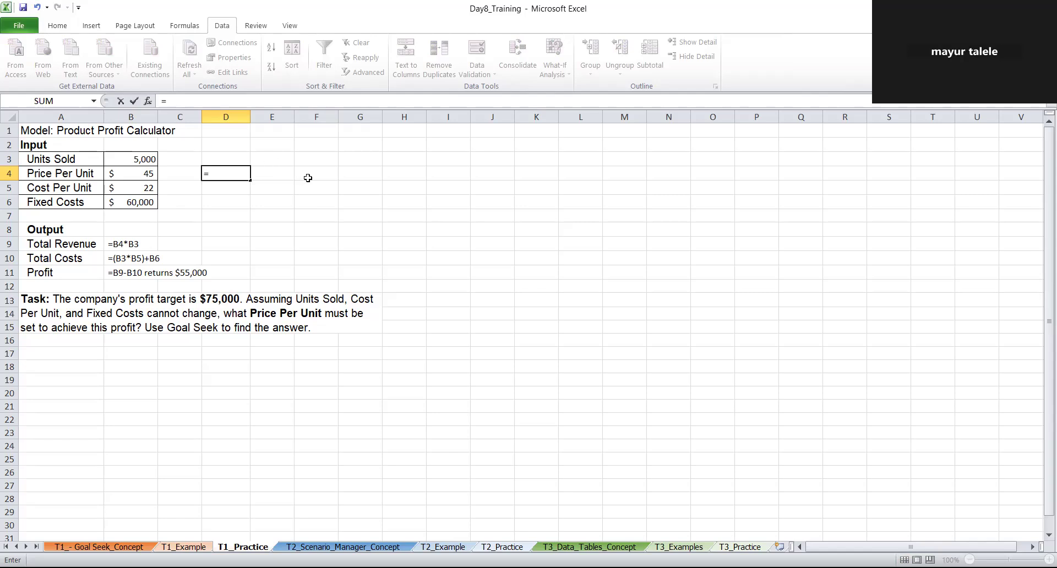
{"action": "left_click", "coordinate": [146, 174]}
{"action": "type", "text": "*"}
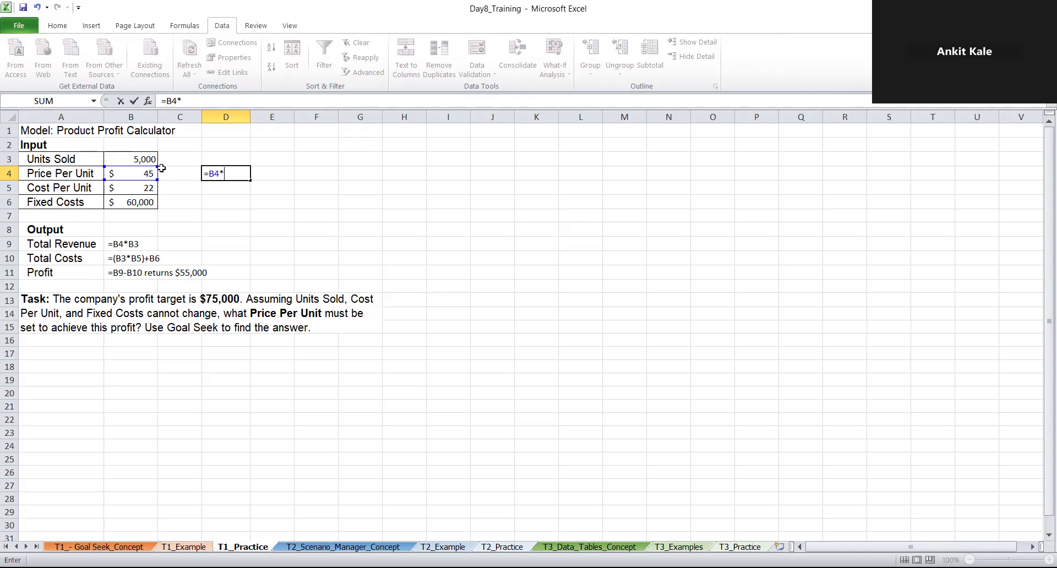
{"action": "left_click", "coordinate": [150, 159]}
{"action": "key", "text": "Return"}
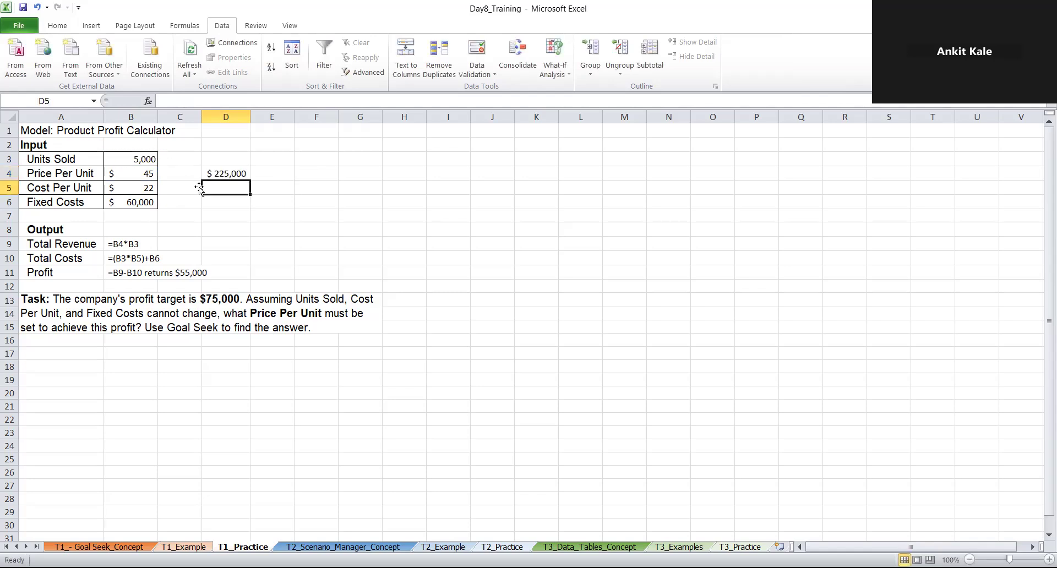
Enter the total costs formula =B3*B5+B6 in cell D5
{"action": "type", "text": "="}
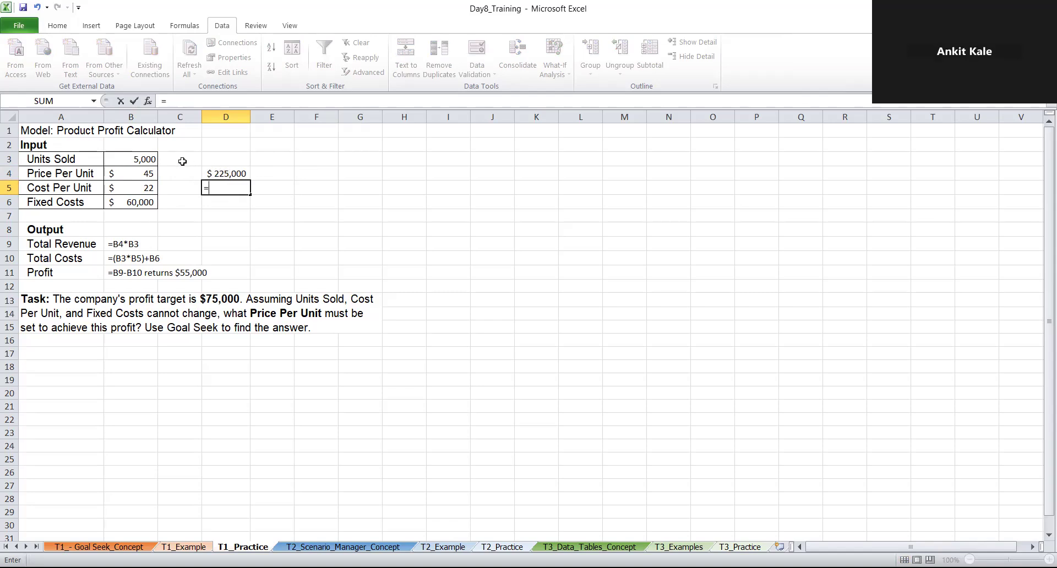
{"action": "left_click", "coordinate": [154, 159]}
{"action": "type", "text": "*"}
{"action": "left_click", "coordinate": [137, 189]}
{"action": "type", "text": "+"}
{"action": "left_click", "coordinate": [141, 200]}
{"action": "key", "text": "Return"}
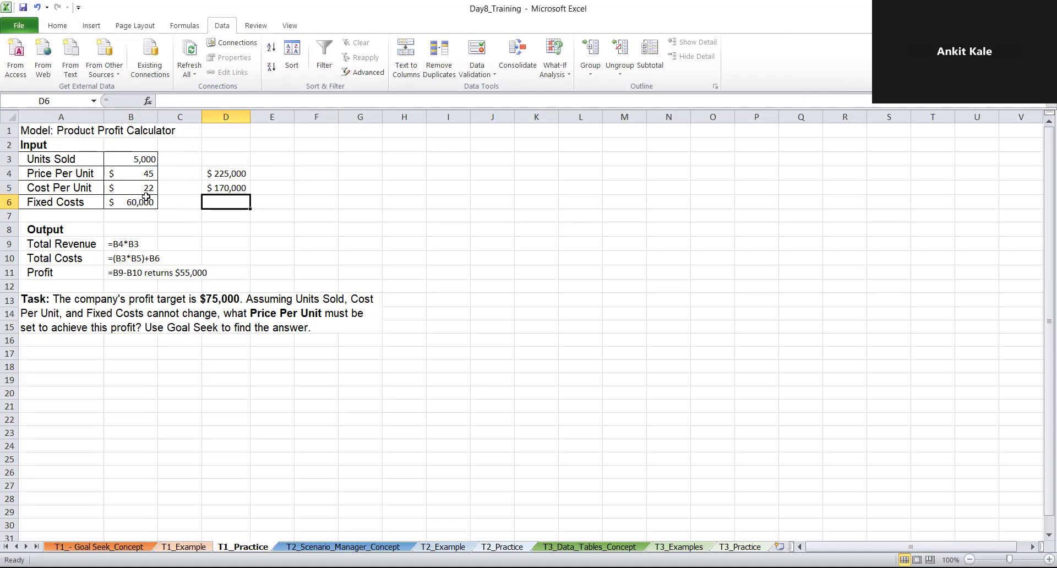
Enter the profit formula =D4-D5 in cell D6 and select that cell
{"action": "type", "text": "="}
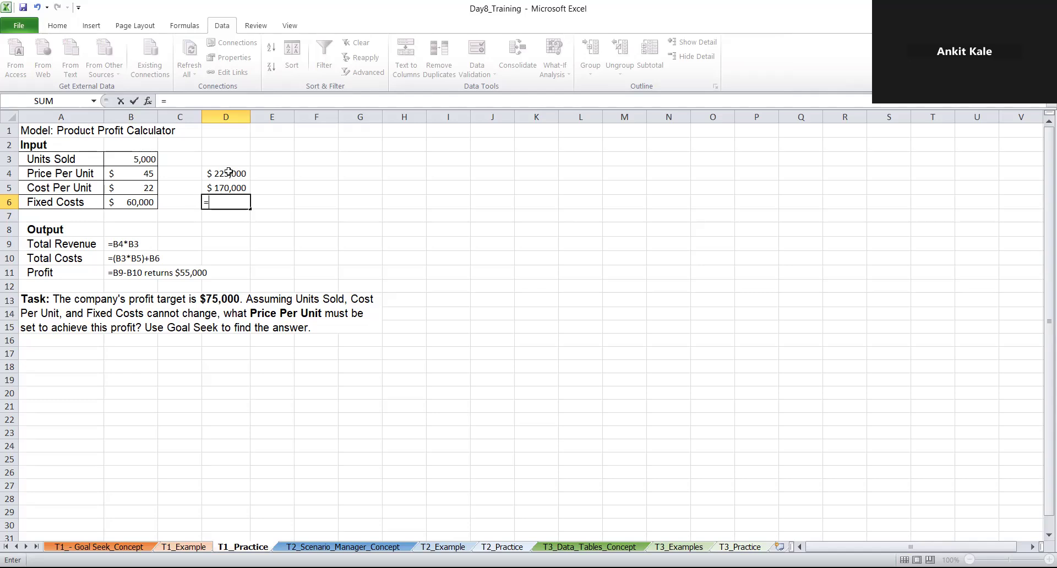
{"action": "left_click", "coordinate": [229, 173]}
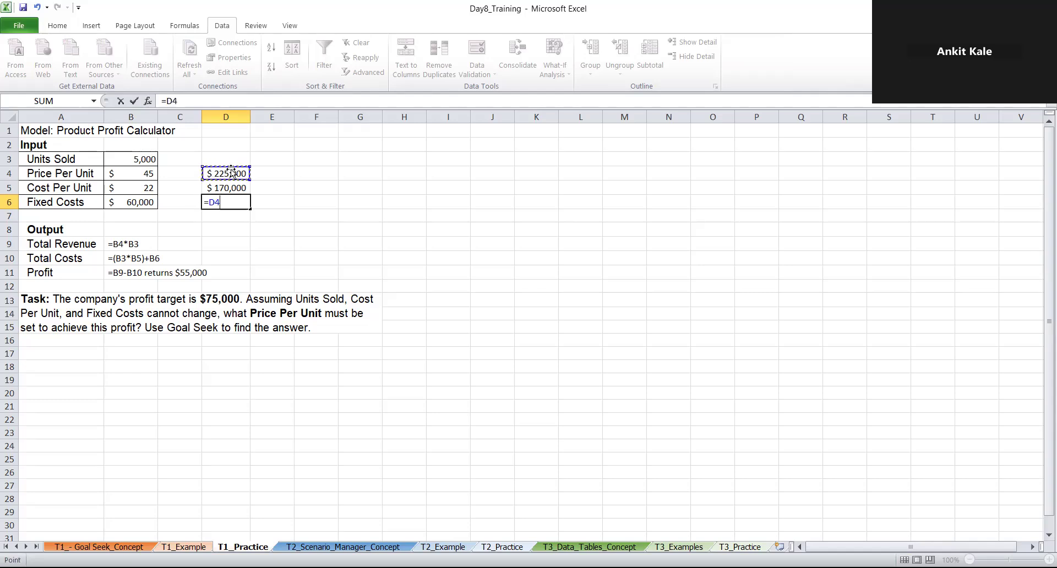
{"action": "type", "text": "-"}
{"action": "left_click", "coordinate": [231, 187]}
{"action": "key", "text": "Return"}
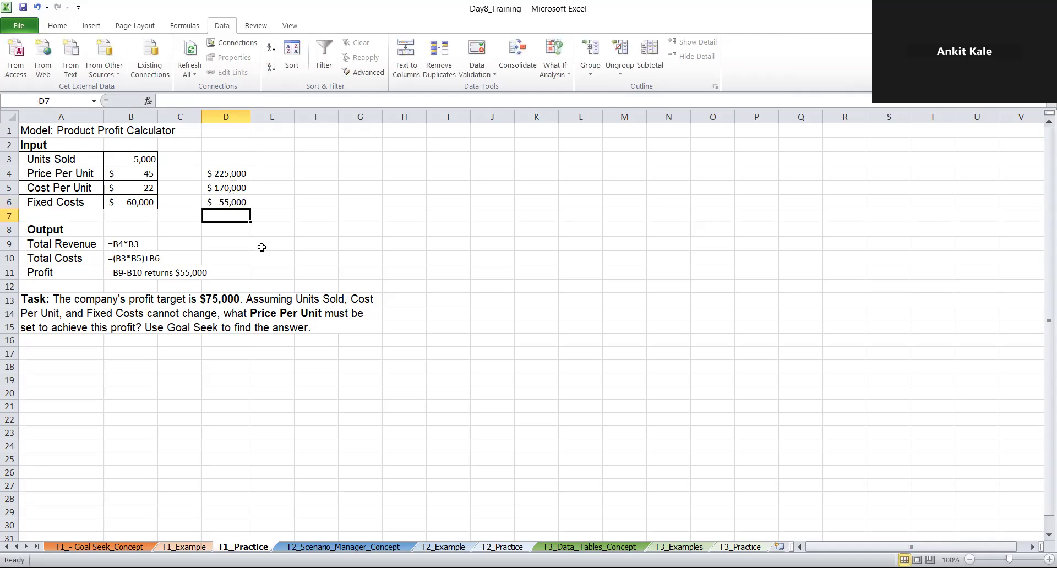
{"action": "left_click", "coordinate": [259, 202]}
{"action": "left_click", "coordinate": [245, 202]}
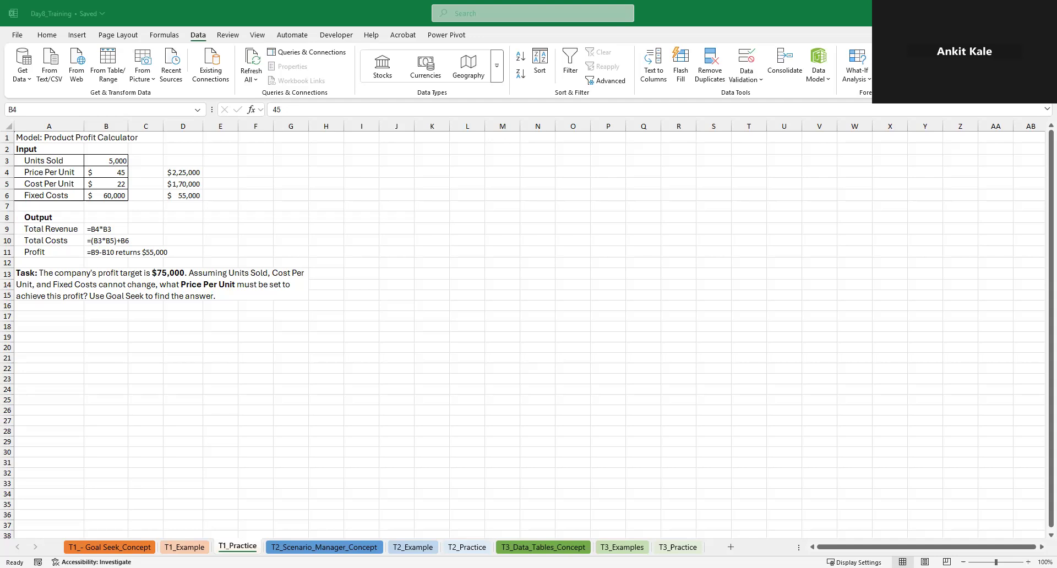
Review the T2_Scenario_Manager_Concept sheet, and inspect the net profit formula in B8 on the T2_Example sheet
{"action": "key", "text": "ctrl+Page_Up"}
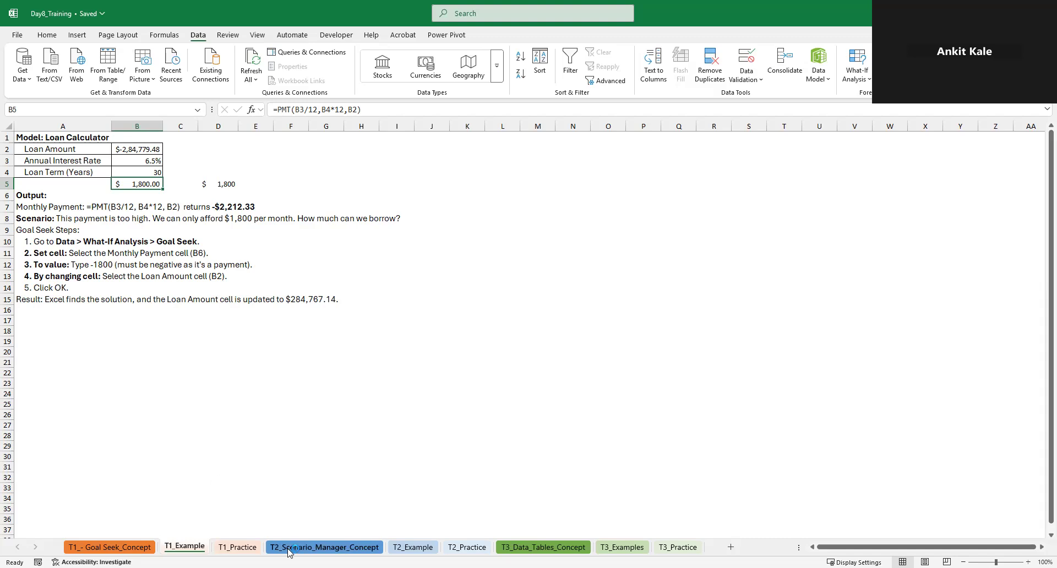
{"action": "left_click", "coordinate": [324, 547]}
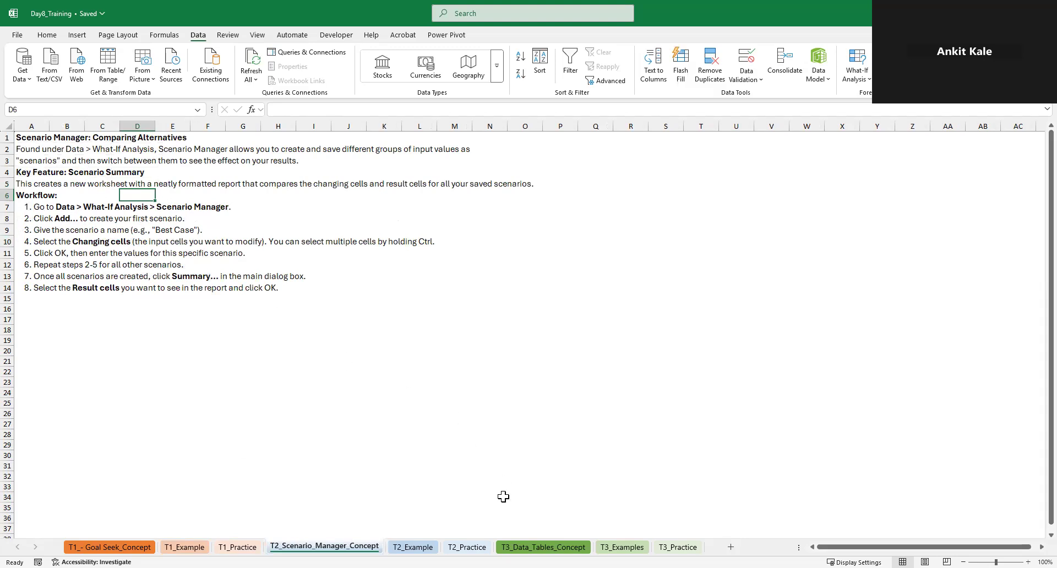
{"action": "left_click", "coordinate": [413, 547]}
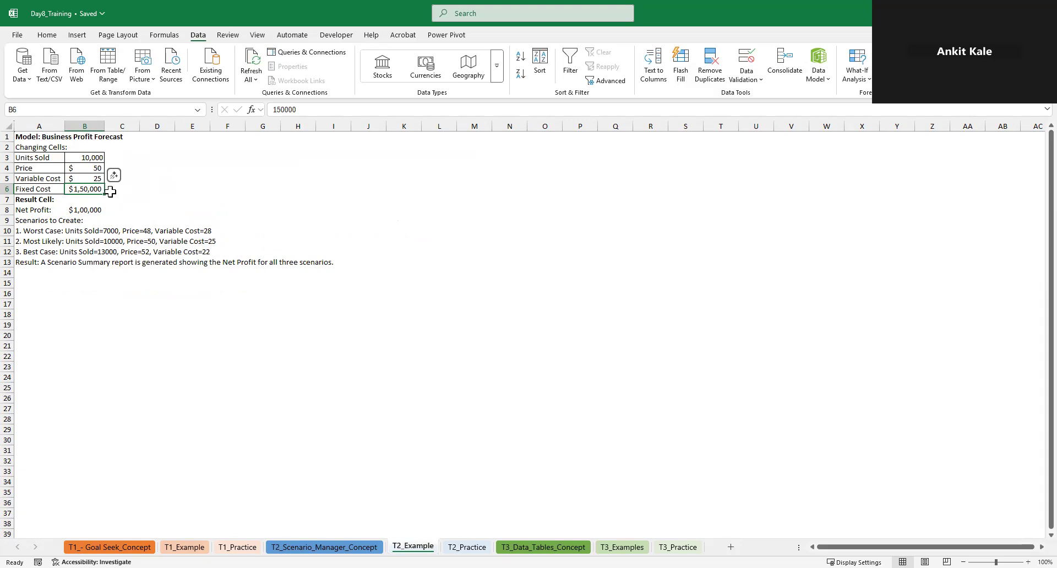
{"action": "left_click", "coordinate": [91, 212]}
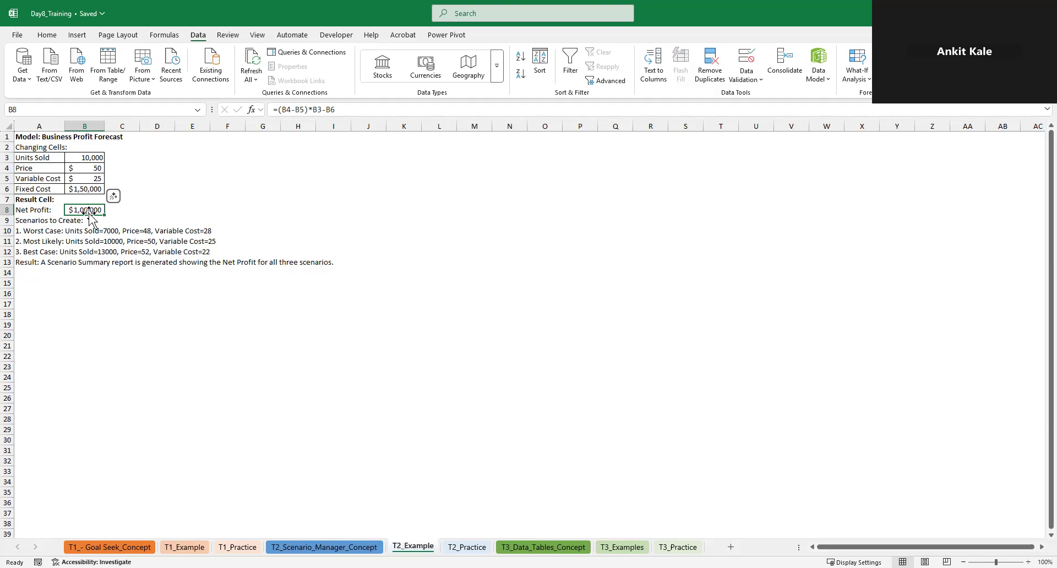
Examine the cells referenced by the net profit formula in B8
{"action": "double_click", "coordinate": [90, 211]}
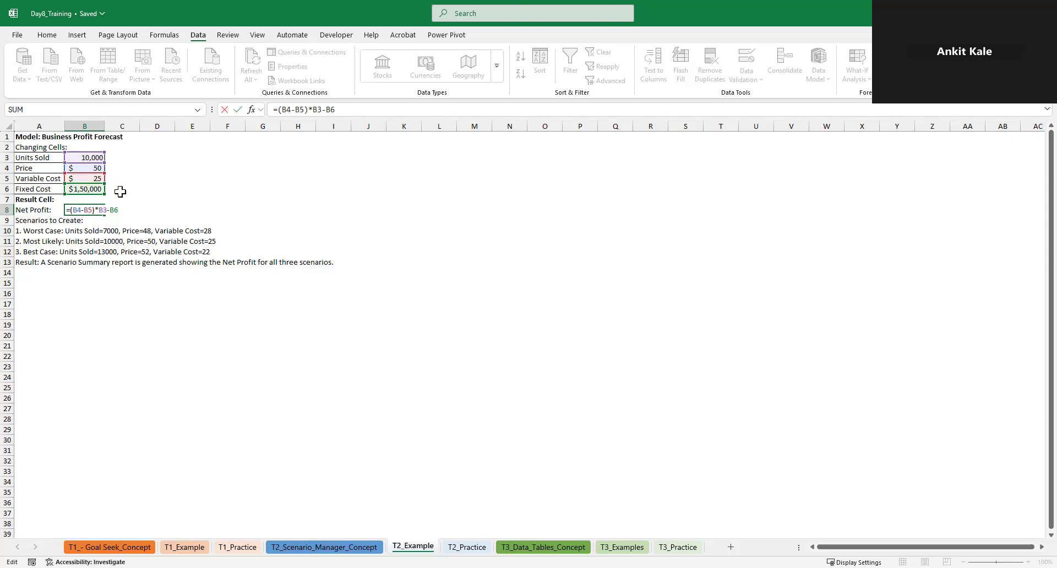
{"action": "key", "text": "Return"}
{"action": "key", "text": "Up"}
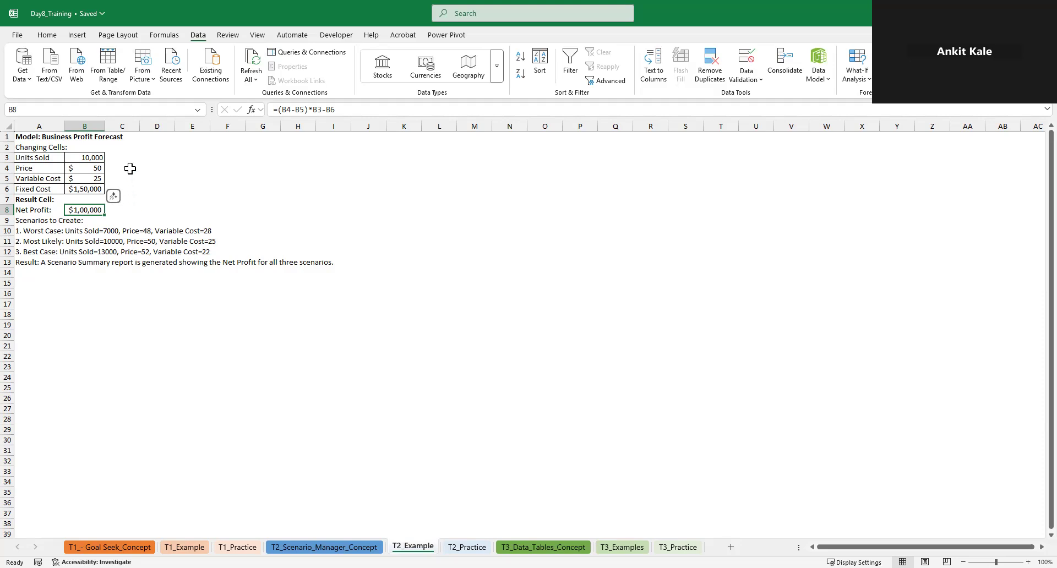
Open Scenario Manager for the profit forecast and delete the existing Worst Case, Best Case and Most Likely scenarios
{"action": "left_click", "coordinate": [124, 157]}
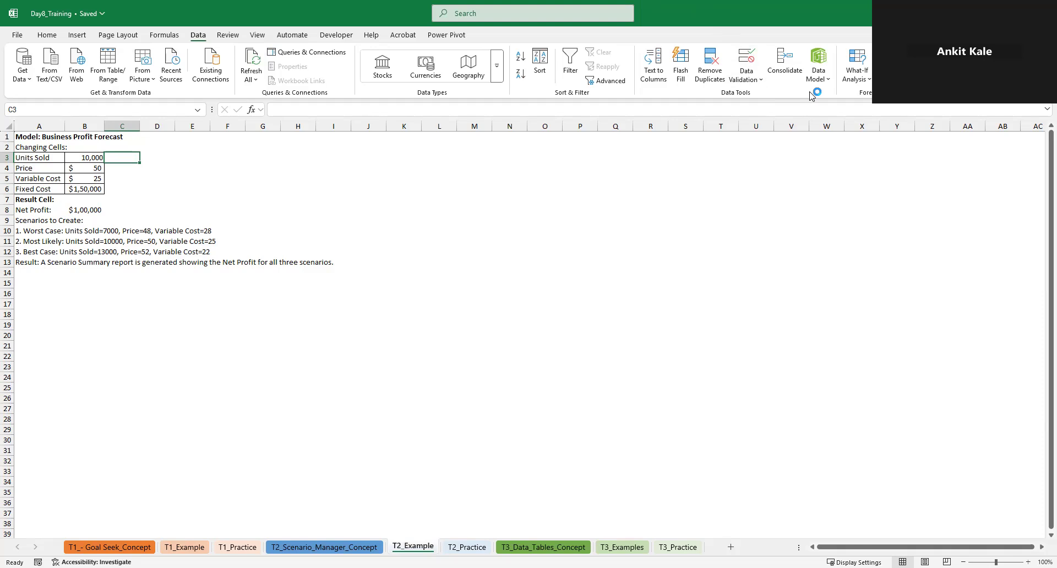
{"action": "left_click", "coordinate": [858, 83]}
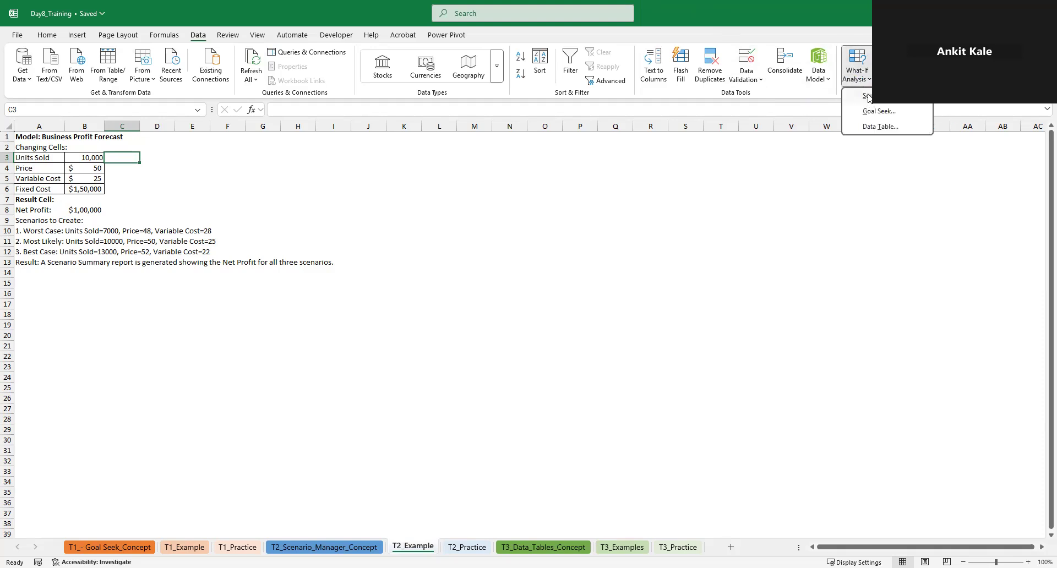
{"action": "left_click", "coordinate": [867, 97]}
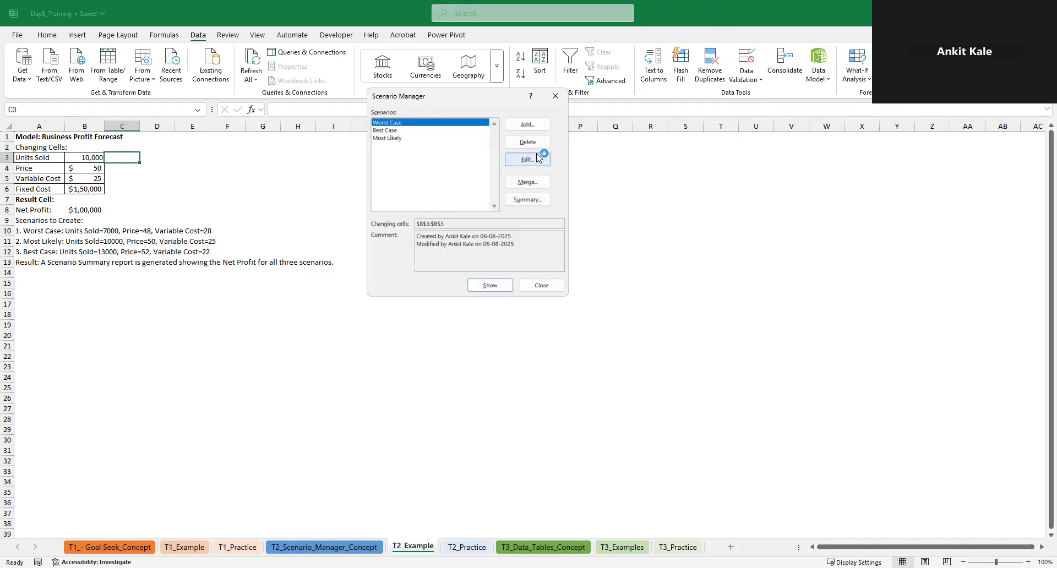
{"action": "left_click", "coordinate": [527, 142]}
{"action": "left_click", "coordinate": [527, 142]}
{"action": "left_click", "coordinate": [527, 142]}
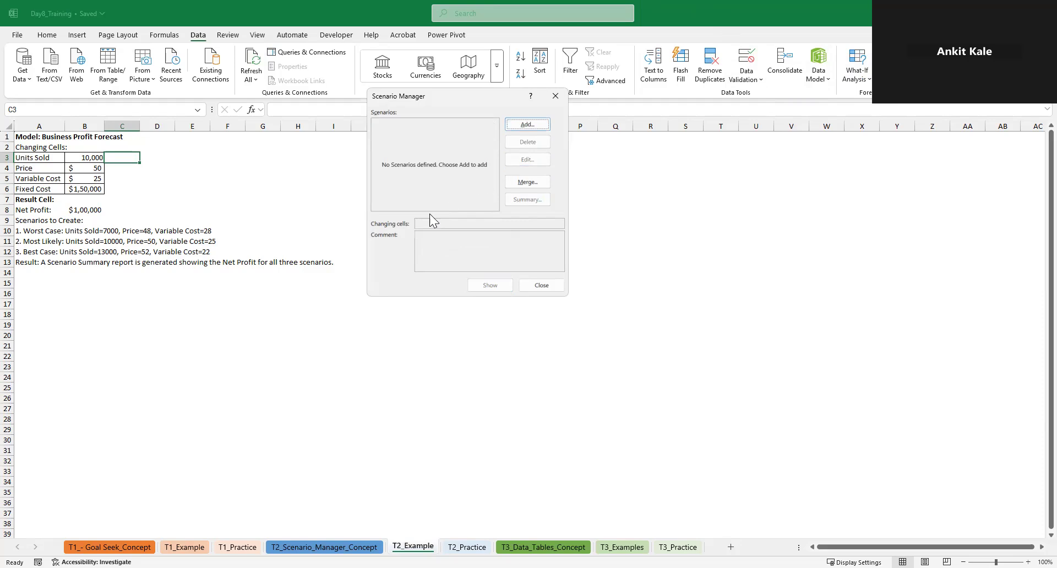
Add a scenario named Worst_case with B3:B5 as its changing cells
{"action": "left_click", "coordinate": [515, 121]}
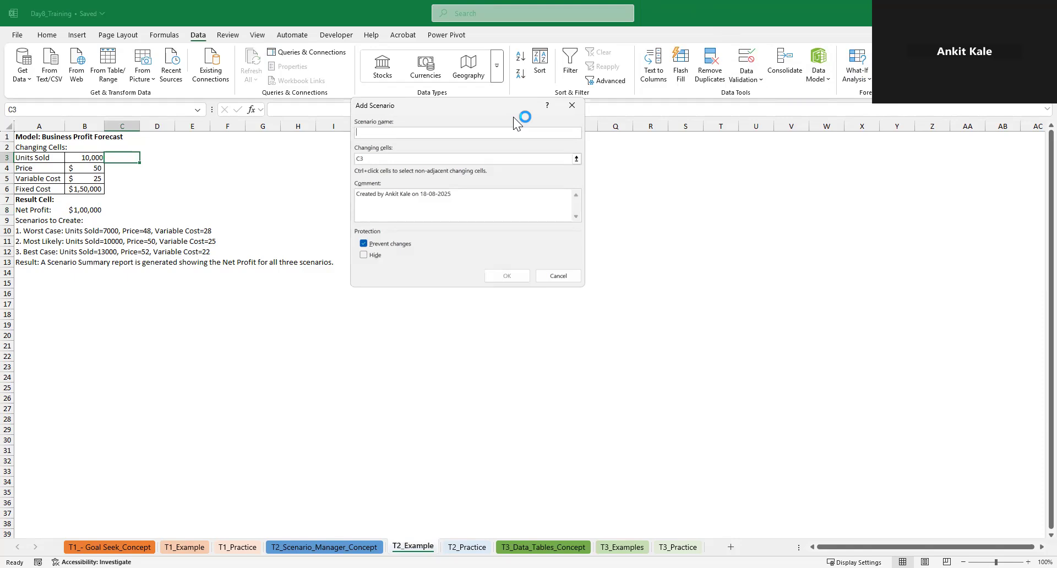
{"action": "type", "text": "Wor"}
{"action": "type", "text": "s"}
{"action": "type", "text": "t"}
{"action": "key", "text": "BackSpace"}
{"action": "type", "text": "t _case"}
{"action": "left_click", "coordinate": [91, 158]}
{"action": "left_click", "coordinate": [392, 157]}
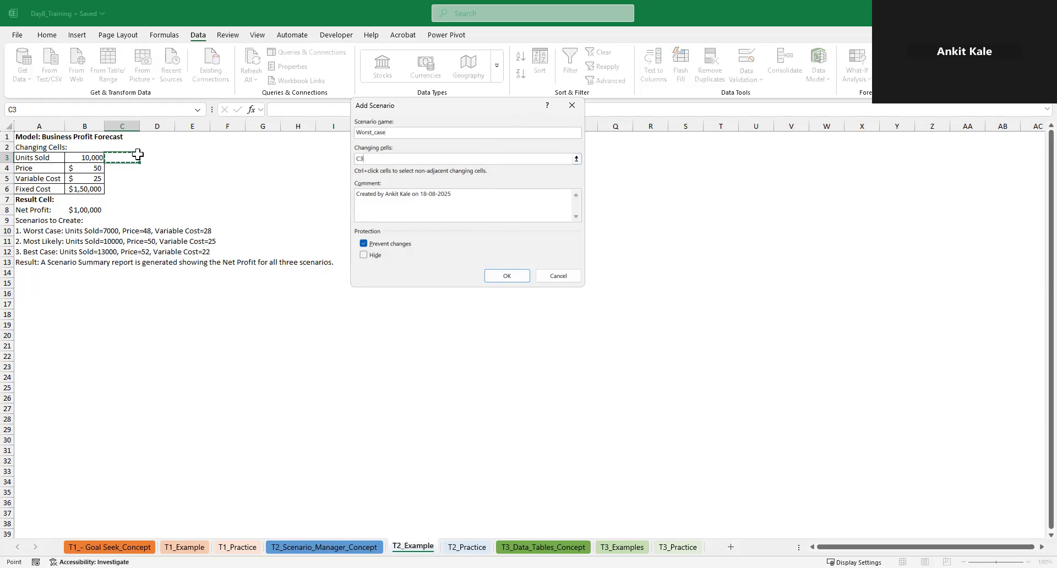
{"action": "left_click", "coordinate": [93, 158]}
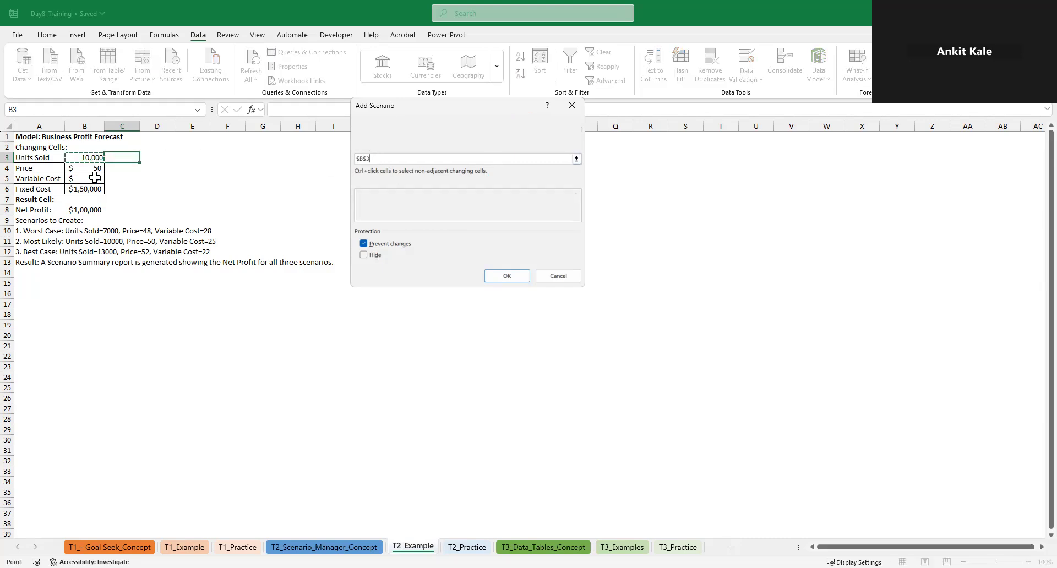
{"action": "left_click_drag", "start_coordinate": [95, 177], "coordinate": [95, 178]}
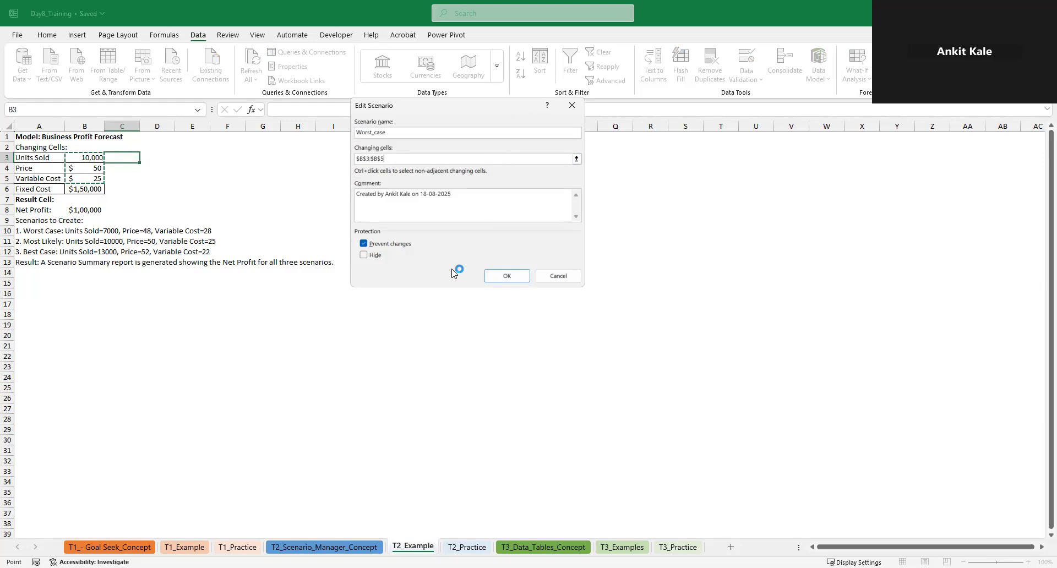
{"action": "left_click", "coordinate": [507, 278]}
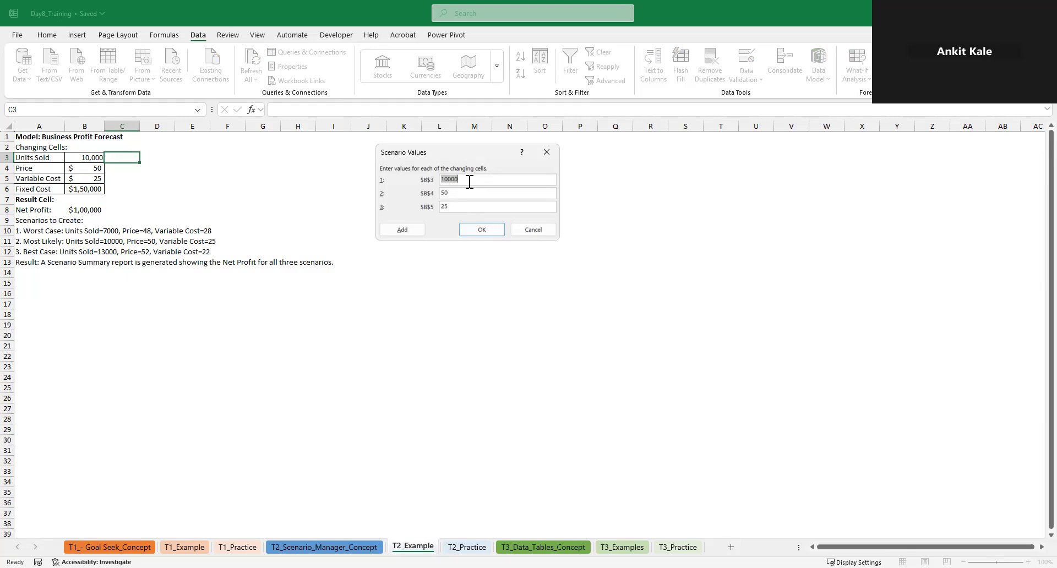
Set the Worst_case scenario values to 7000 for B3, 48 for B4 and 28 for B5
{"action": "key", "text": "BackSpace"}
{"action": "type", "text": "7000"}
{"action": "key", "text": "Tab"}
{"action": "type", "text": "48"}
{"action": "key", "text": "Tab"}
{"action": "type", "text": "28"}
{"action": "left_click", "coordinate": [480, 230]}
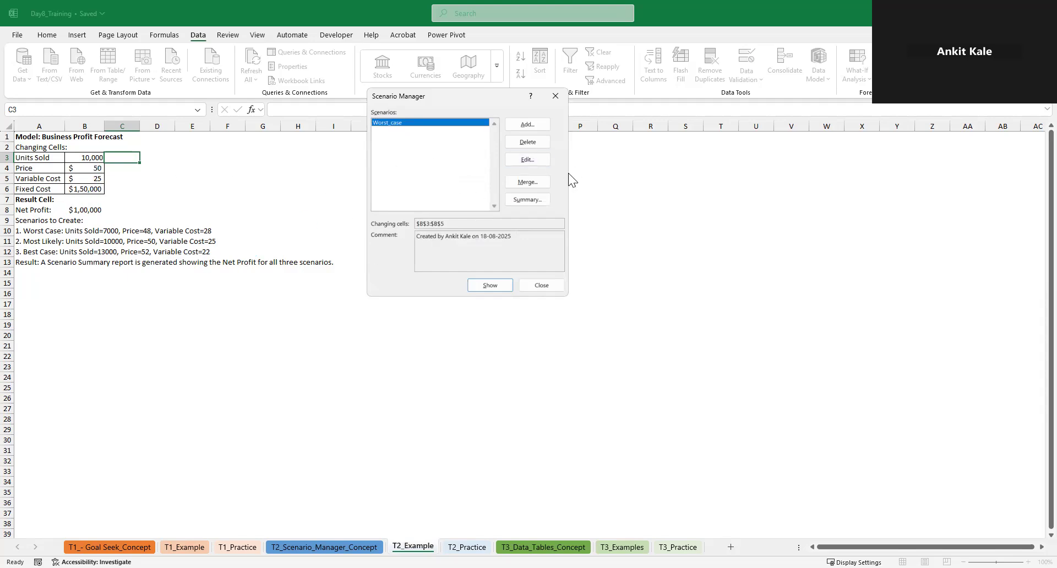
Add a scenario named Most Likeley for B3:B5, accepting the values 10000, 50 and 25
{"action": "left_click", "coordinate": [524, 125]}
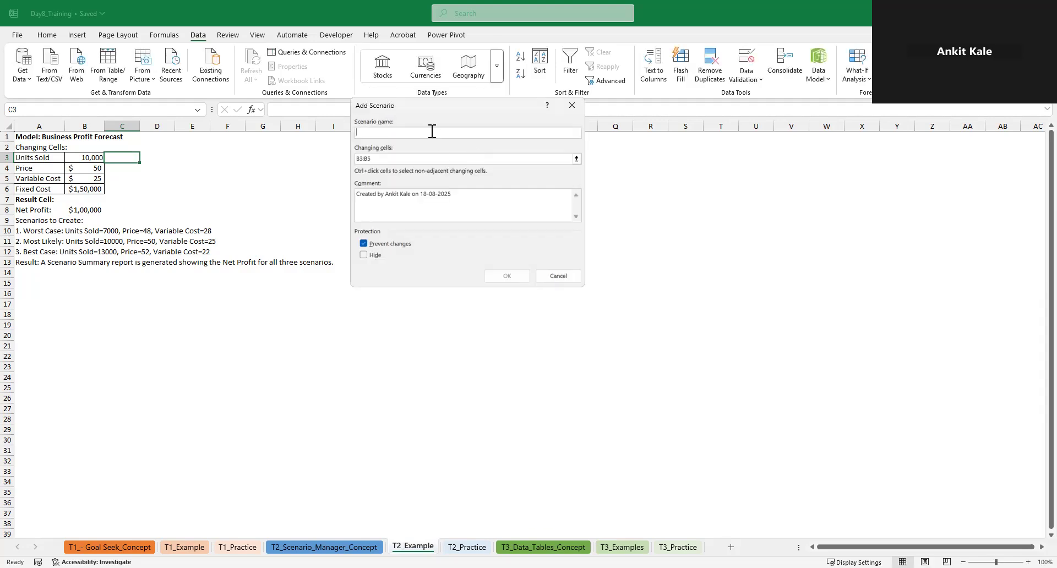
{"action": "type", "text": "Most Likeley"}
{"action": "left_click", "coordinate": [497, 277]}
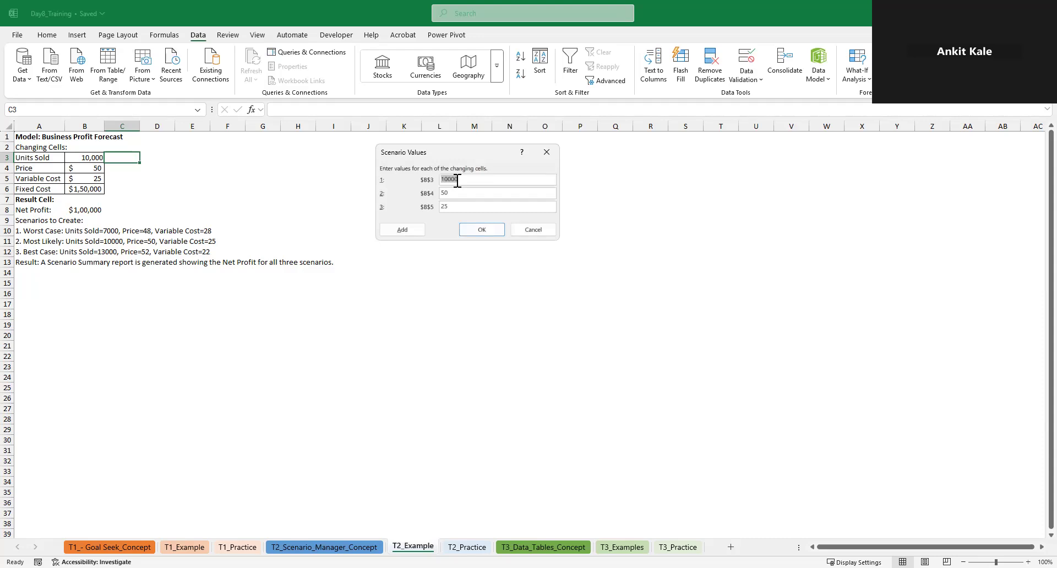
{"action": "left_click", "coordinate": [474, 231]}
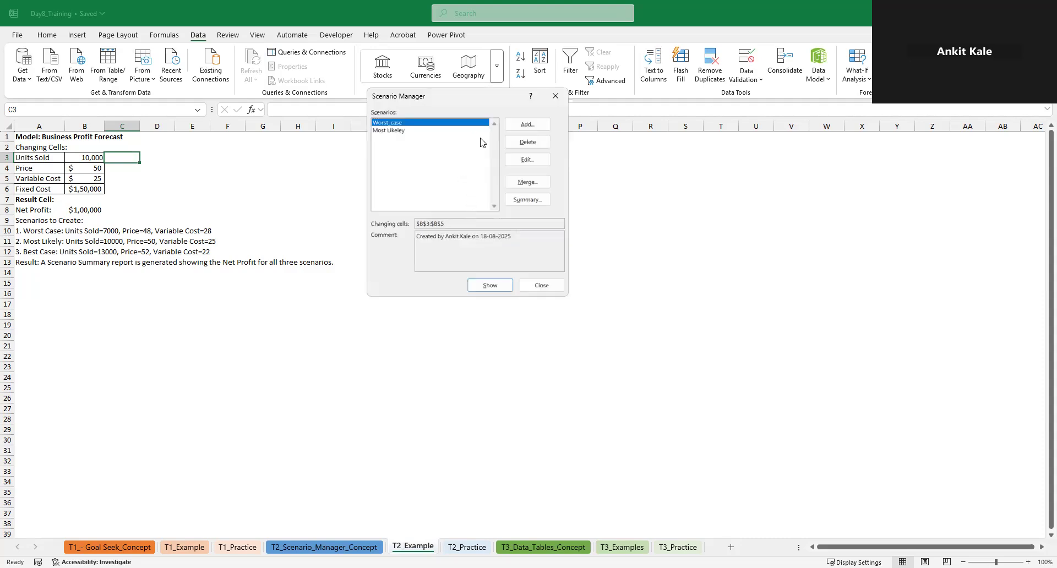
Add a scenario named Best Case for B3:B5 with the values 13000, 52 and 22
{"action": "left_click", "coordinate": [527, 126]}
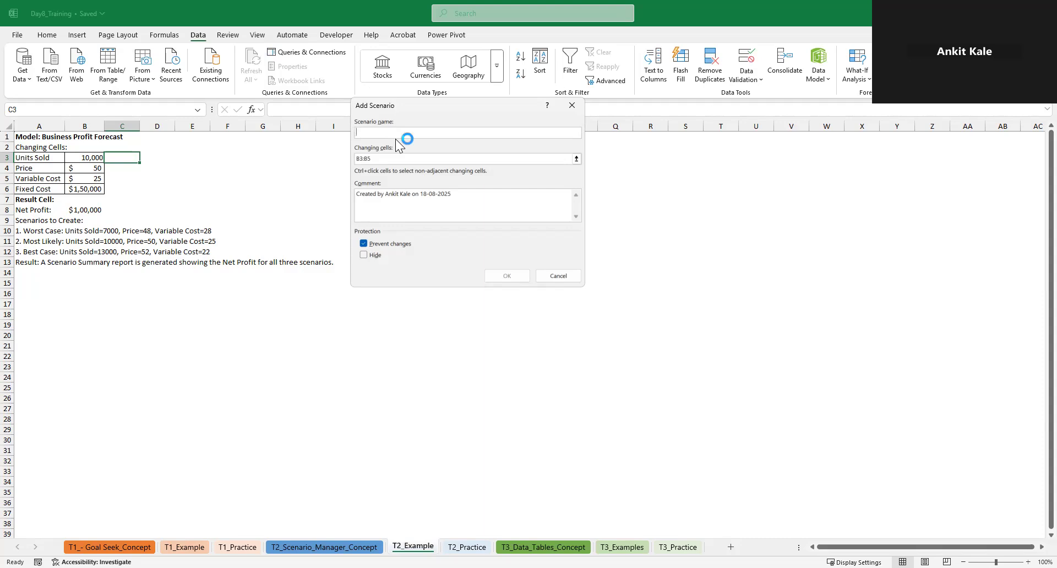
{"action": "type", "text": "Best Case"}
{"action": "left_click", "coordinate": [494, 275]}
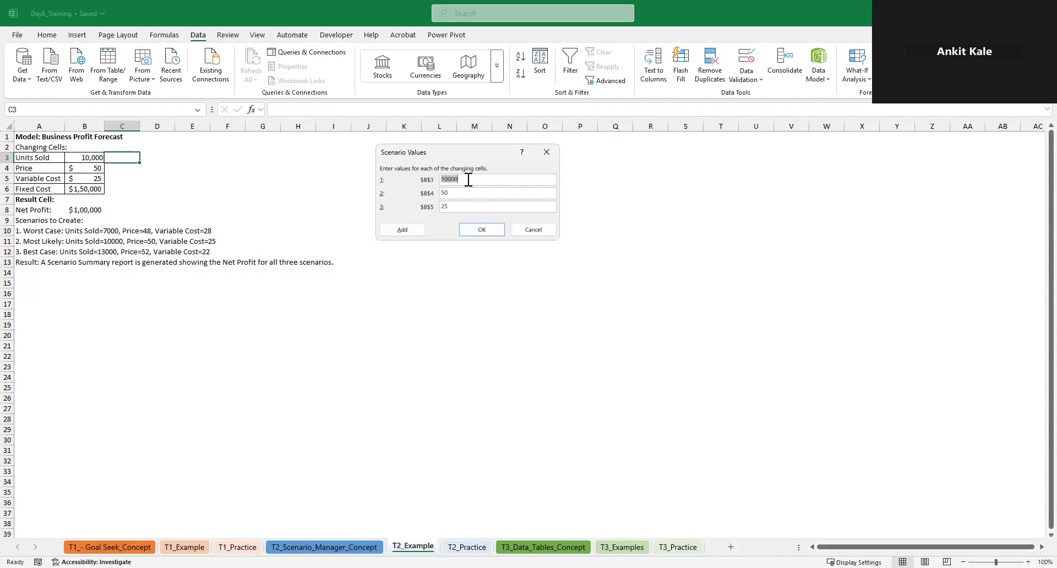
{"action": "type", "text": "1300"}
{"action": "left_click", "coordinate": [465, 194]}
{"action": "type", "text": "52"}
{"action": "key", "text": "BackSpace"}
{"action": "type", "text": "2"}
{"action": "left_click", "coordinate": [479, 233]}
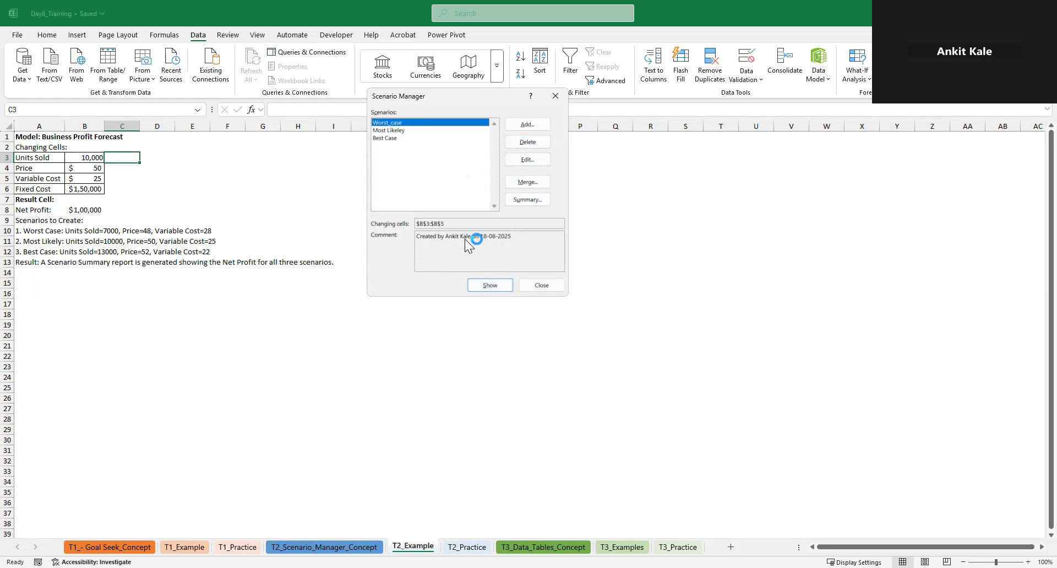
Show the Worst_case, Most Likeley and Best Case scenarios in turn in the forecast, and close Scenario Manager
{"action": "left_click", "coordinate": [488, 288]}
{"action": "left_click", "coordinate": [527, 199]}
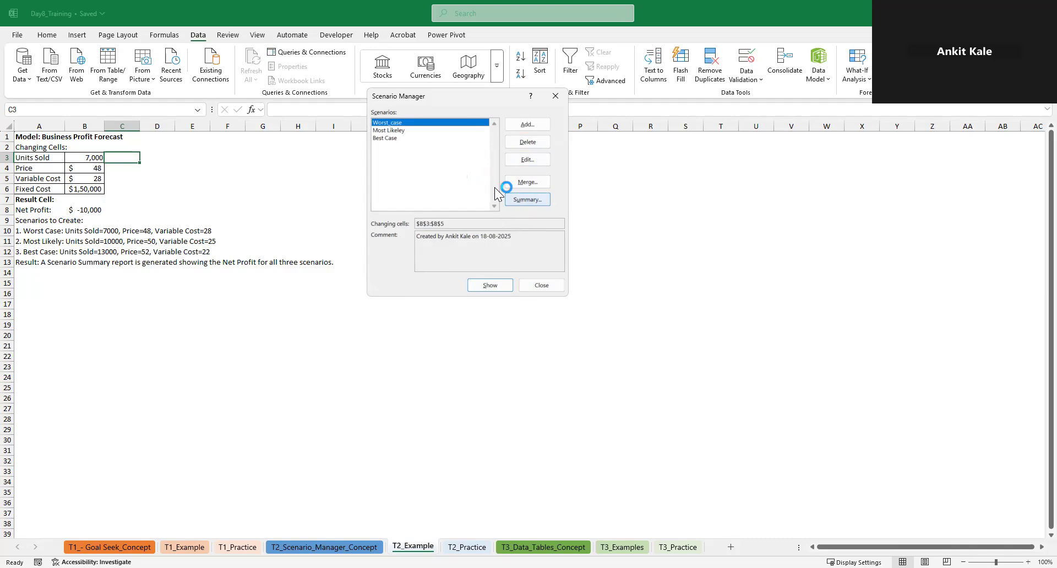
{"action": "left_click", "coordinate": [393, 131]}
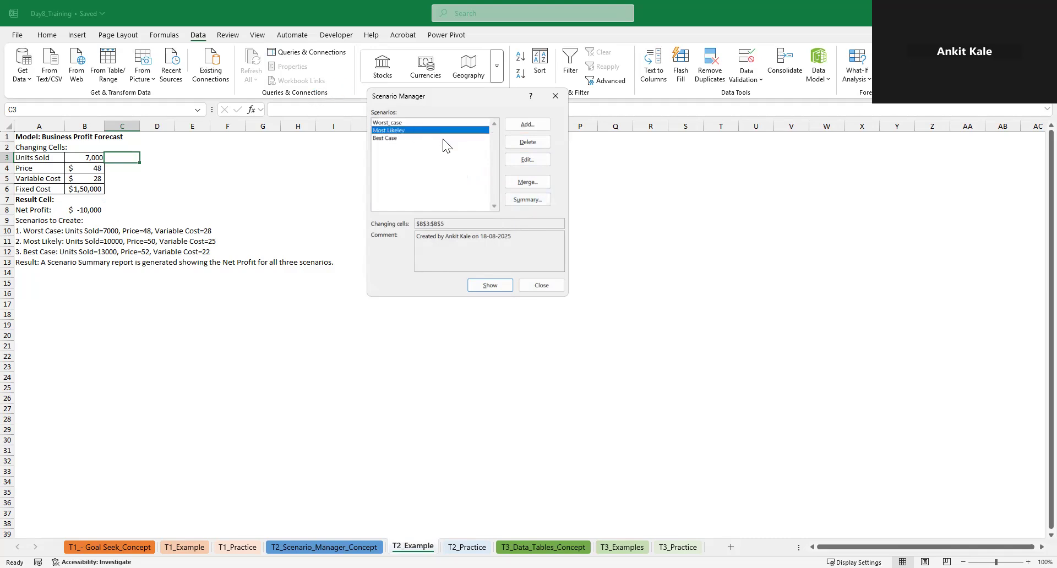
{"action": "left_click", "coordinate": [395, 122]}
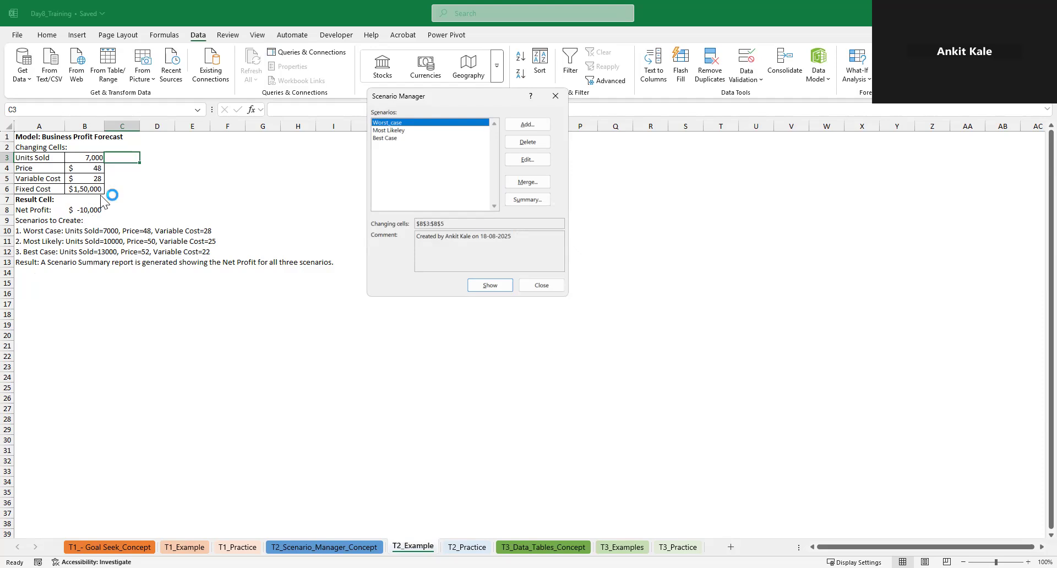
{"action": "left_click", "coordinate": [388, 130]}
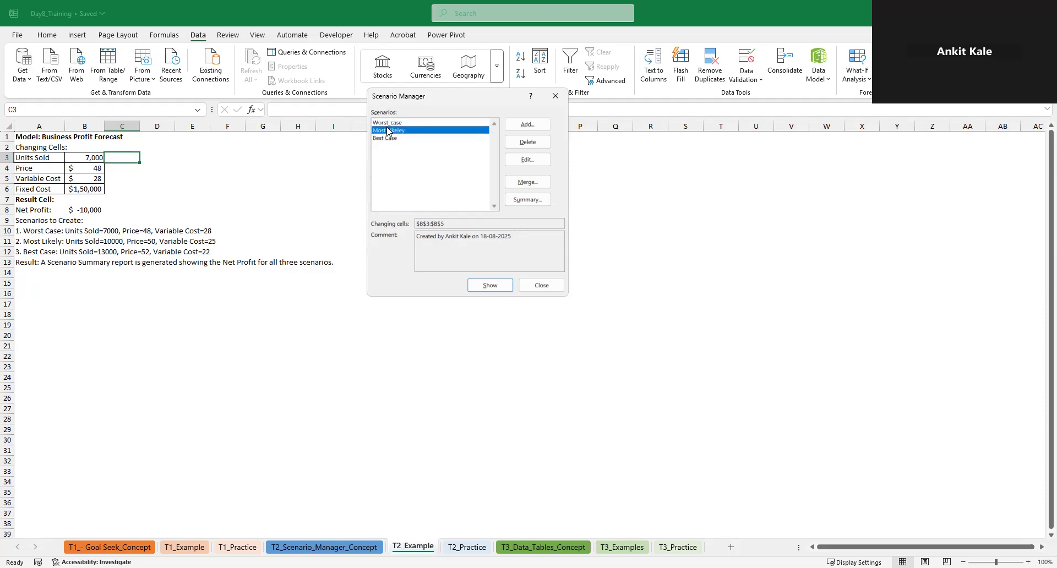
{"action": "left_click", "coordinate": [488, 285]}
{"action": "left_click", "coordinate": [406, 138]}
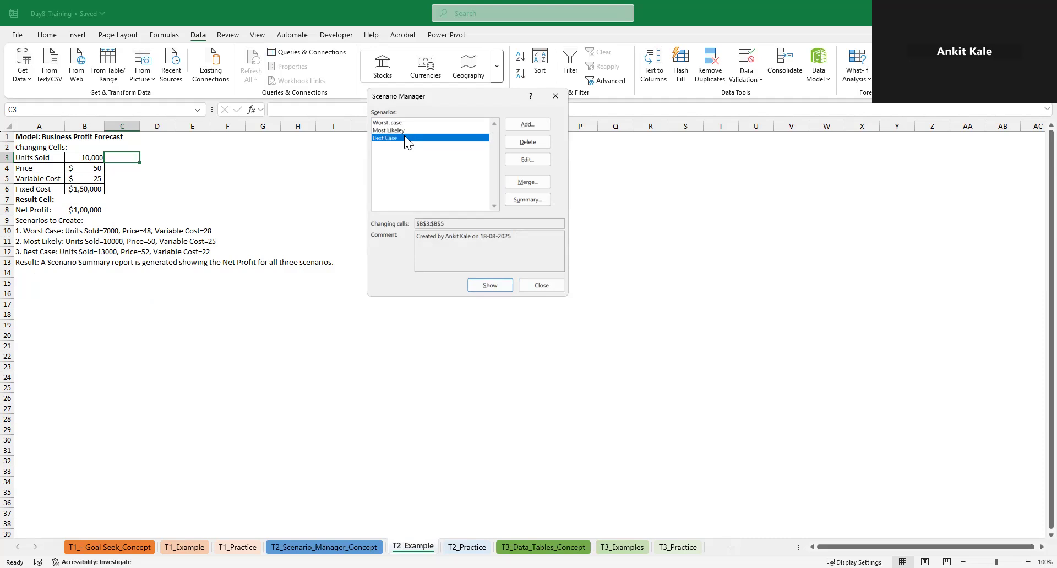
{"action": "left_click", "coordinate": [480, 284]}
{"action": "left_click", "coordinate": [540, 282]}
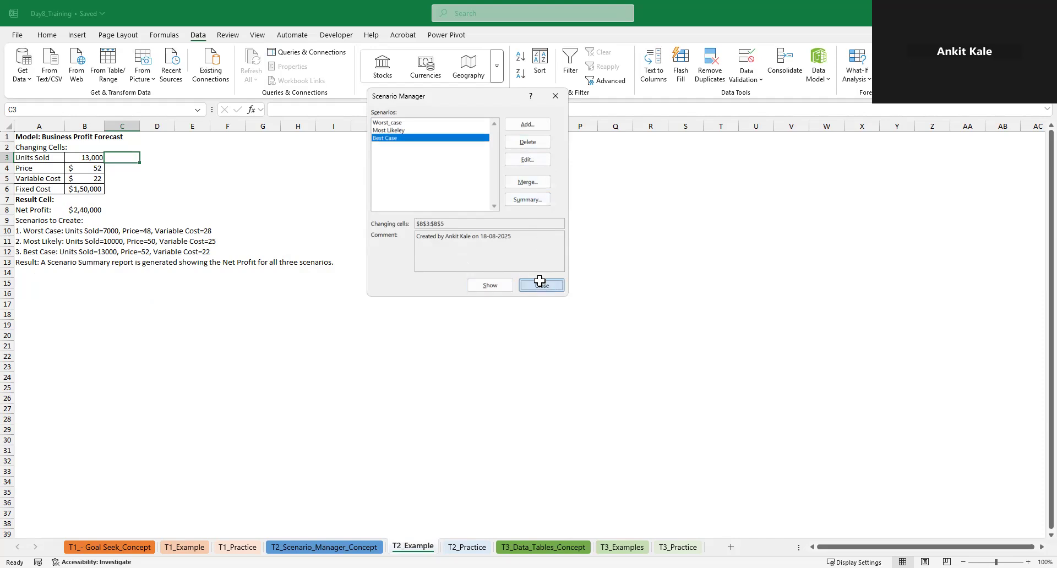
Review the formula behind the net profit in cell B8 without changing it
{"action": "left_click", "coordinate": [76, 208]}
{"action": "left_click_drag", "start_coordinate": [338, 109], "coordinate": [279, 108]}
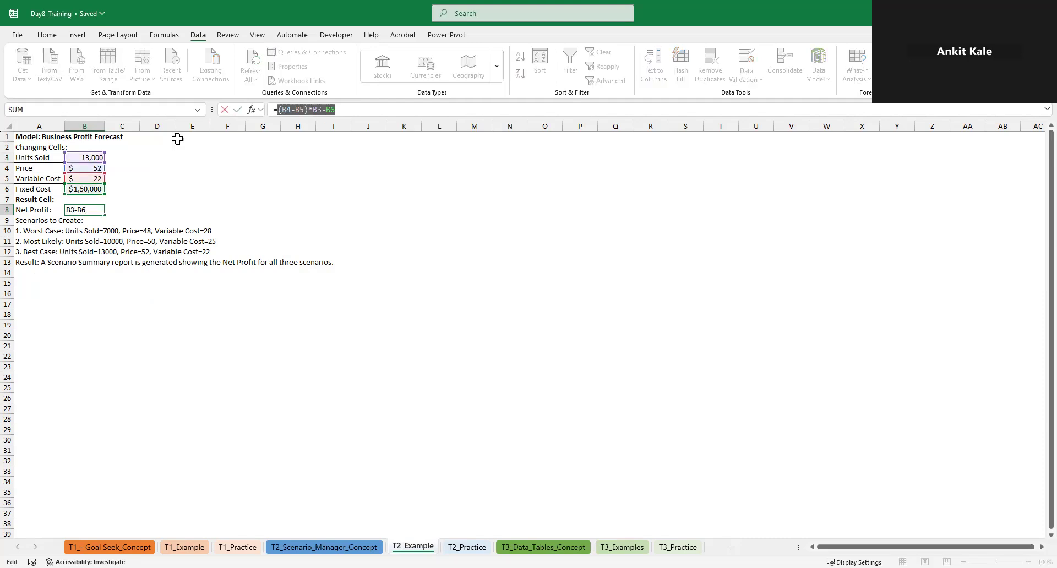
{"action": "key", "text": "Escape"}
{"action": "left_click", "coordinate": [145, 154]}
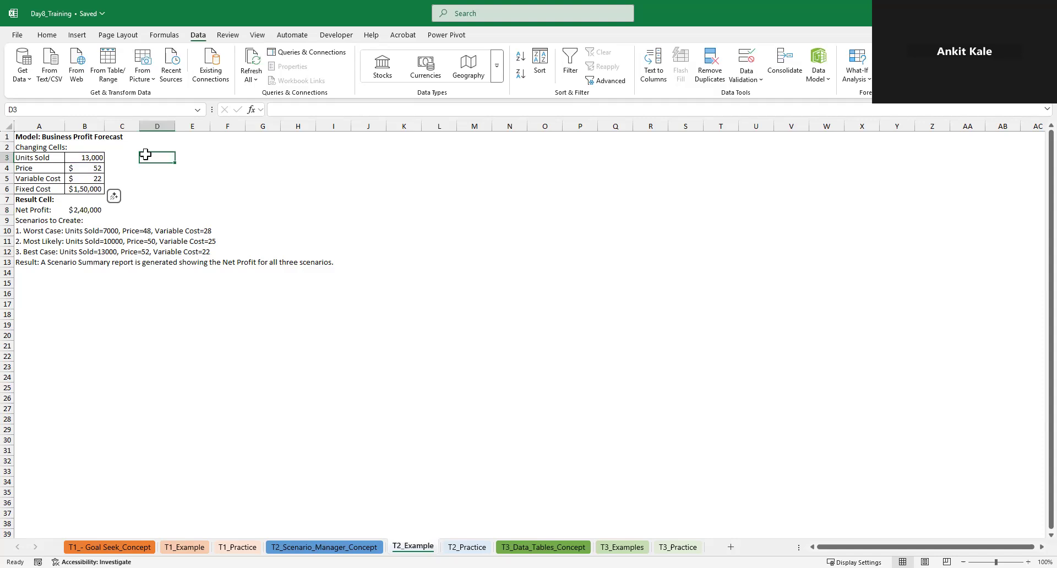
Generate a Scenario summary report with net profit cell B8 as the result cell
{"action": "left_click", "coordinate": [85, 214]}
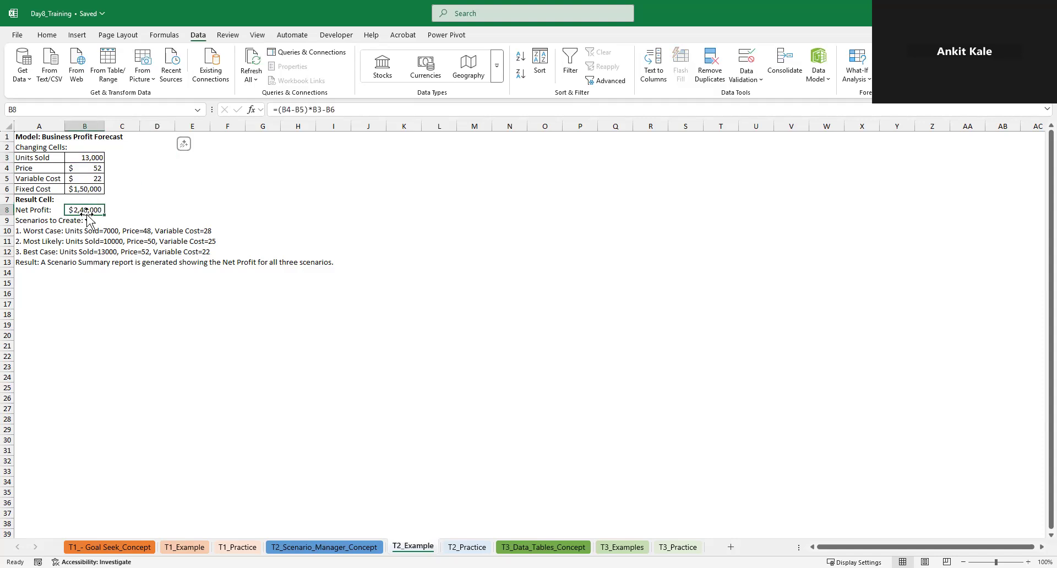
{"action": "left_click", "coordinate": [862, 81]}
{"action": "left_click", "coordinate": [885, 96]}
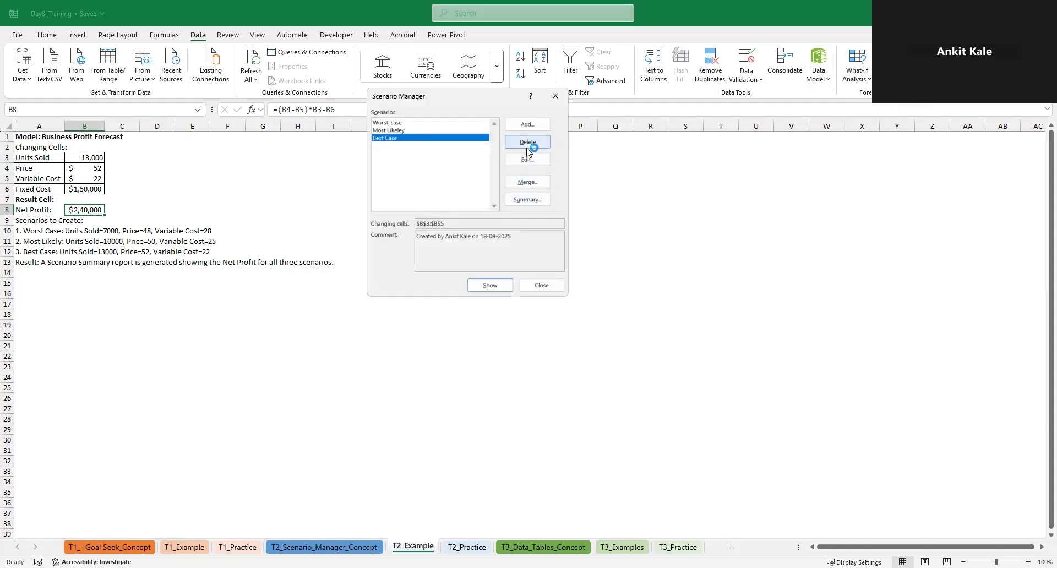
{"action": "left_click", "coordinate": [531, 202]}
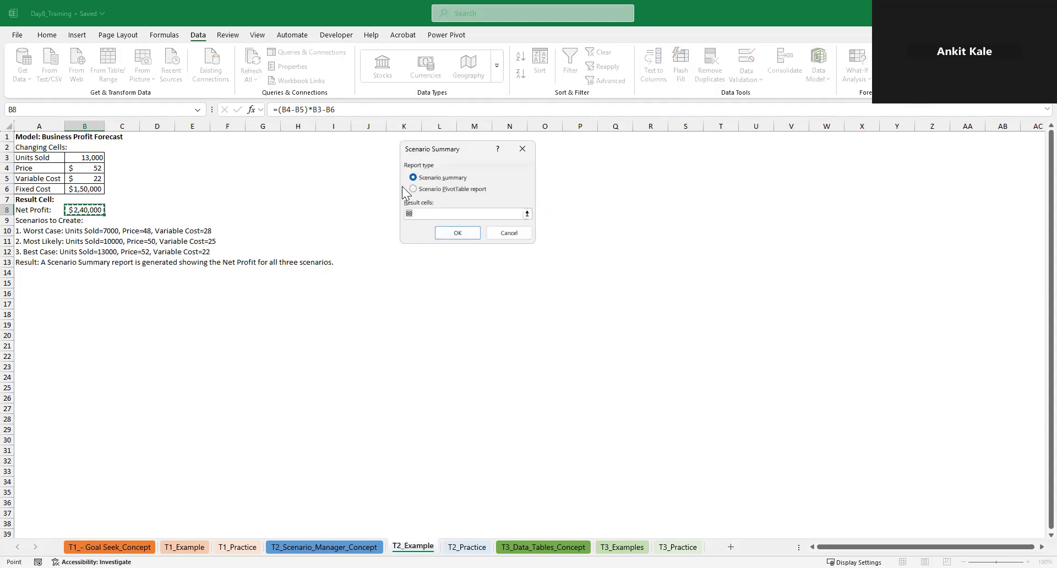
{"action": "left_click", "coordinate": [422, 184]}
{"action": "left_click", "coordinate": [418, 189]}
{"action": "left_click", "coordinate": [459, 234]}
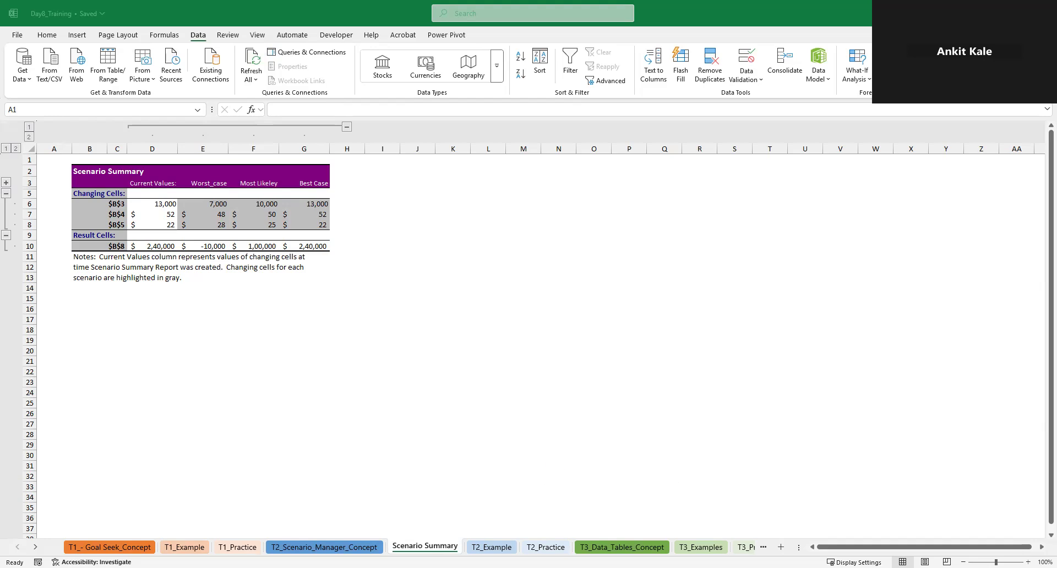
Delete the Scenario Summary sheet from the workbook
{"action": "right_click", "coordinate": [438, 544]}
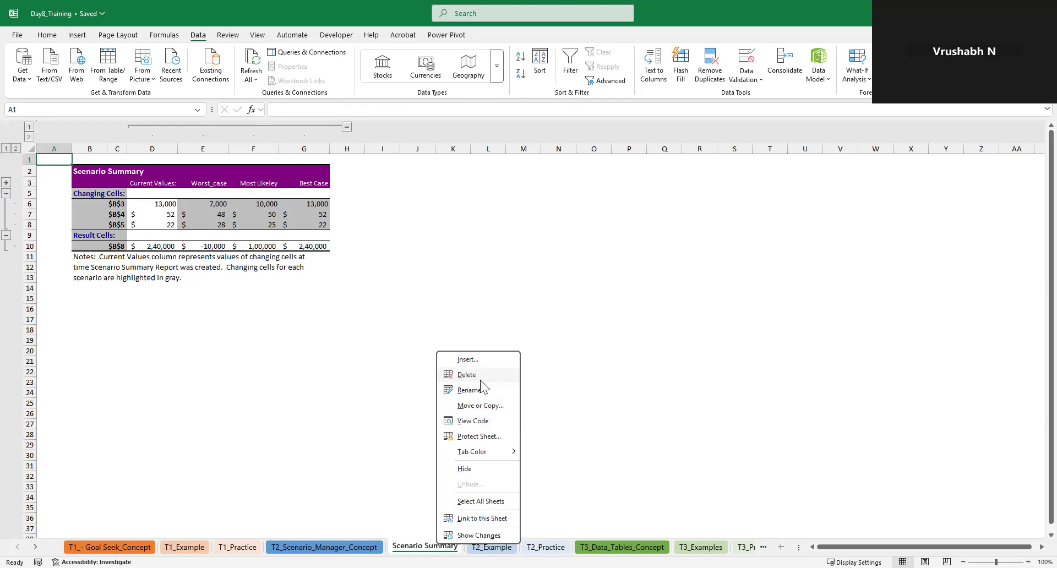
{"action": "left_click", "coordinate": [469, 374]}
{"action": "left_click", "coordinate": [514, 323]}
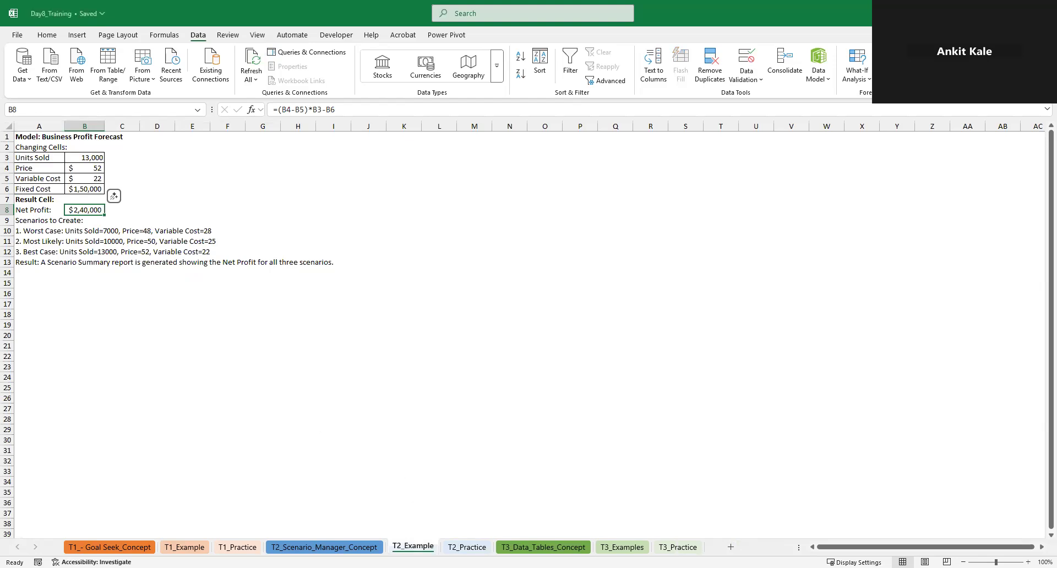
Open the T2_Practice sheet
{"action": "left_click", "coordinate": [446, 550]}
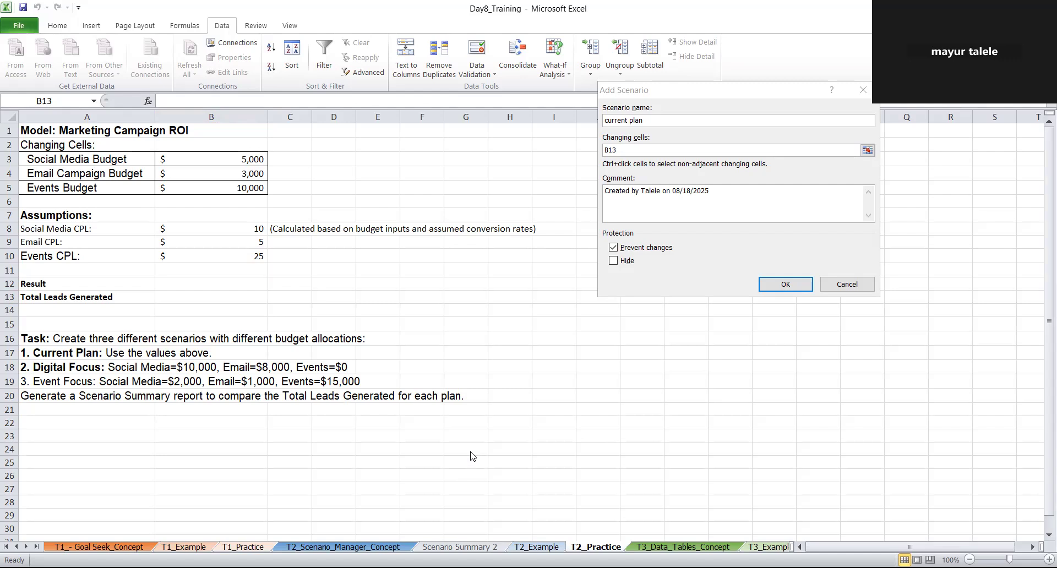
{"action": "left_click", "coordinate": [621, 150]}
{"action": "key", "text": "BackSpace"}
{"action": "key", "text": "BackSpace"}
{"action": "key", "text": "BackSpace"}
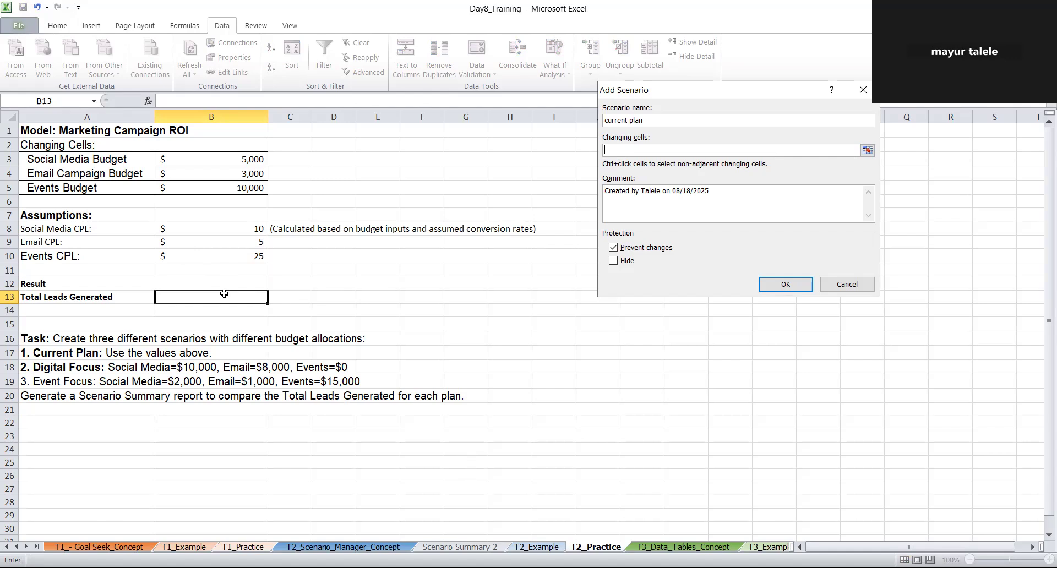
{"action": "type", "text": "=sum"}
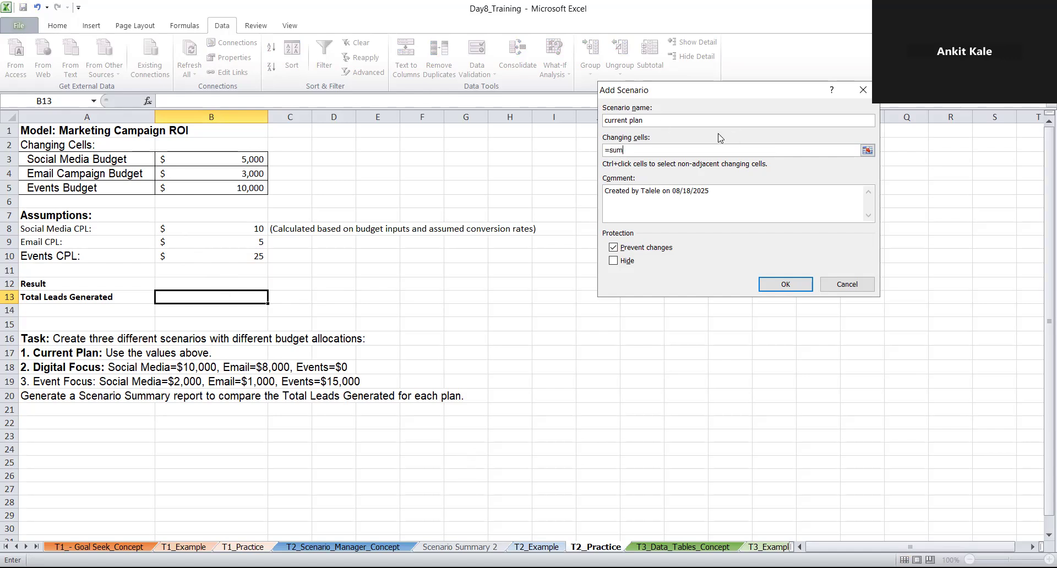
{"action": "key", "text": "BackSpace"}
{"action": "key", "text": "BackSpace"}
{"action": "key", "text": "BackSpace"}
{"action": "key", "text": "BackSpace"}
{"action": "left_click", "coordinate": [862, 287]}
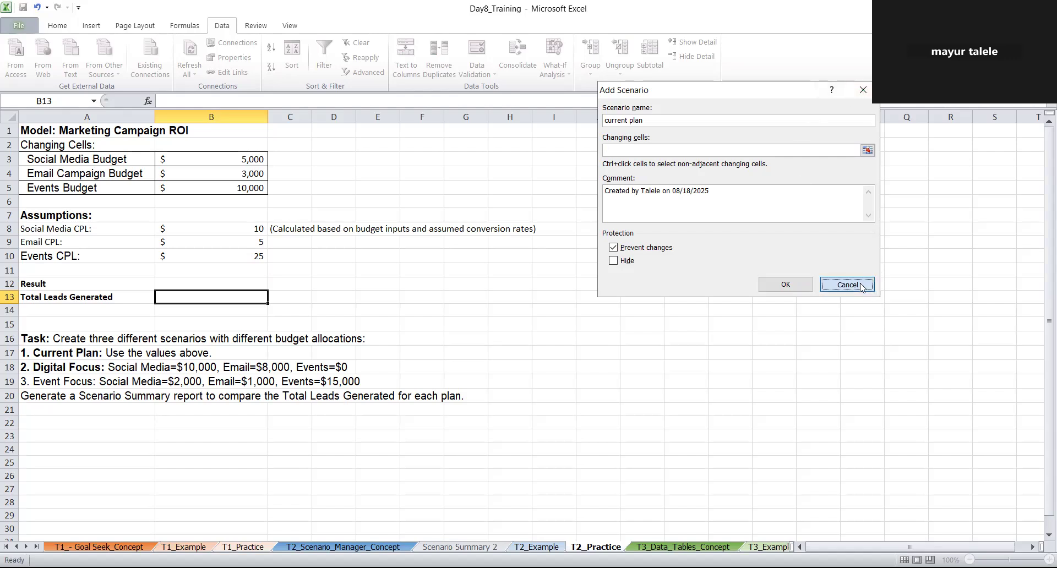
{"action": "left_click", "coordinate": [830, 290]}
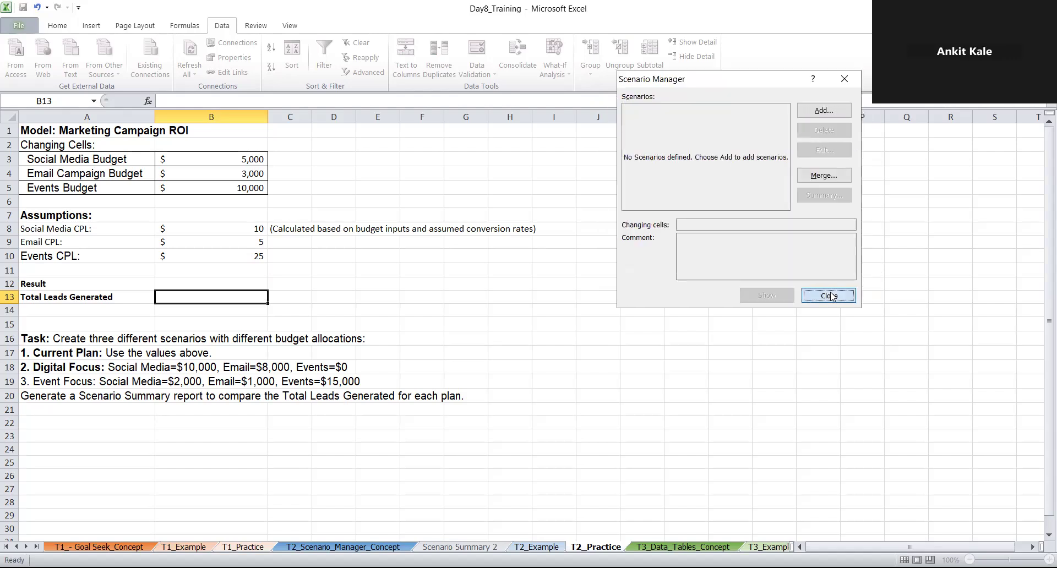
{"action": "left_click", "coordinate": [830, 296]}
Enter =SUM(B8:B10) in cell B13 as the Total Leads Generated formula
{"action": "type", "text": "=s"}
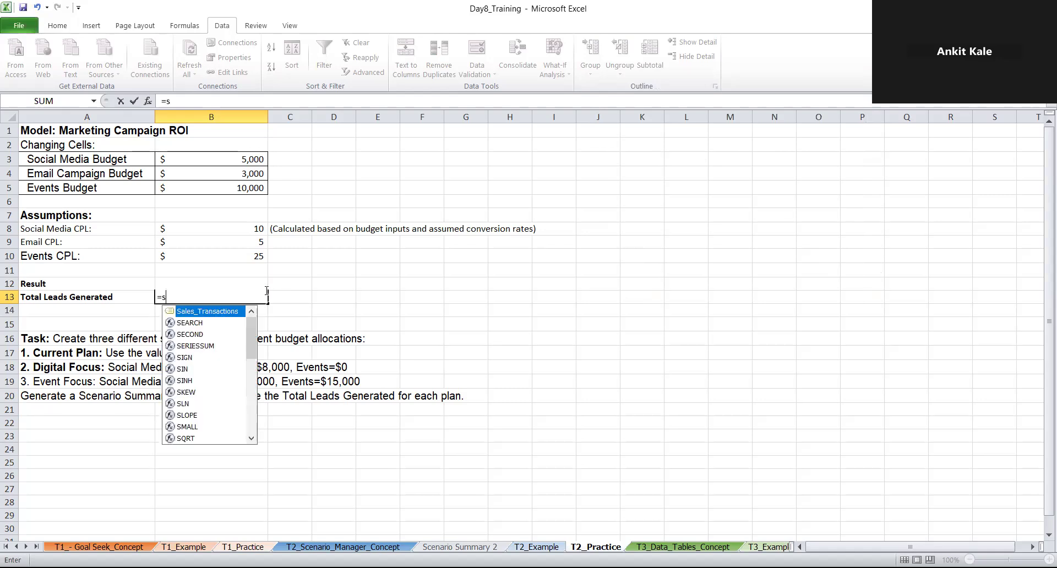
{"action": "type", "text": "um("}
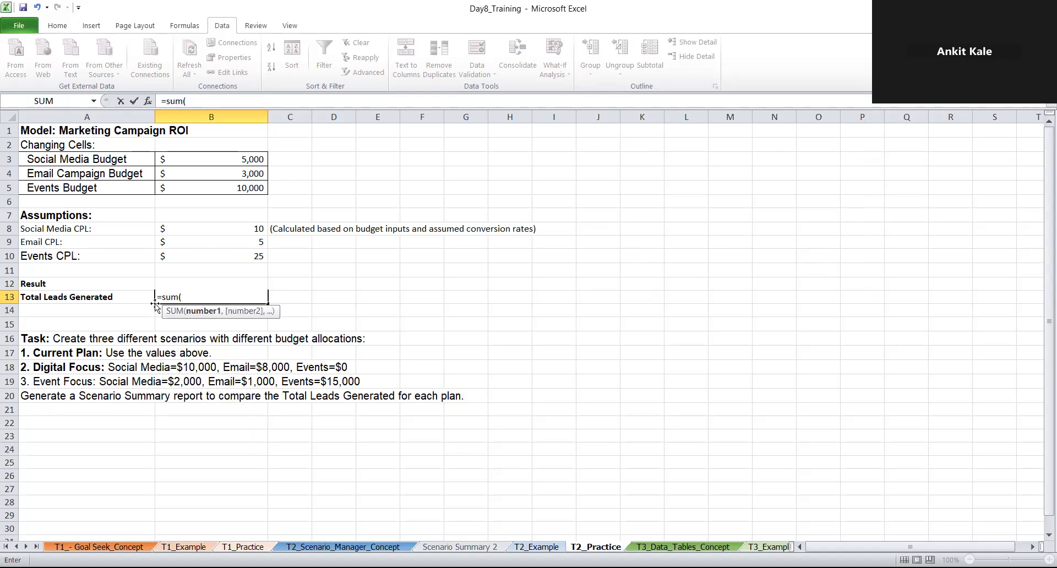
{"action": "left_click_drag", "start_coordinate": [215, 228], "coordinate": [228, 259]}
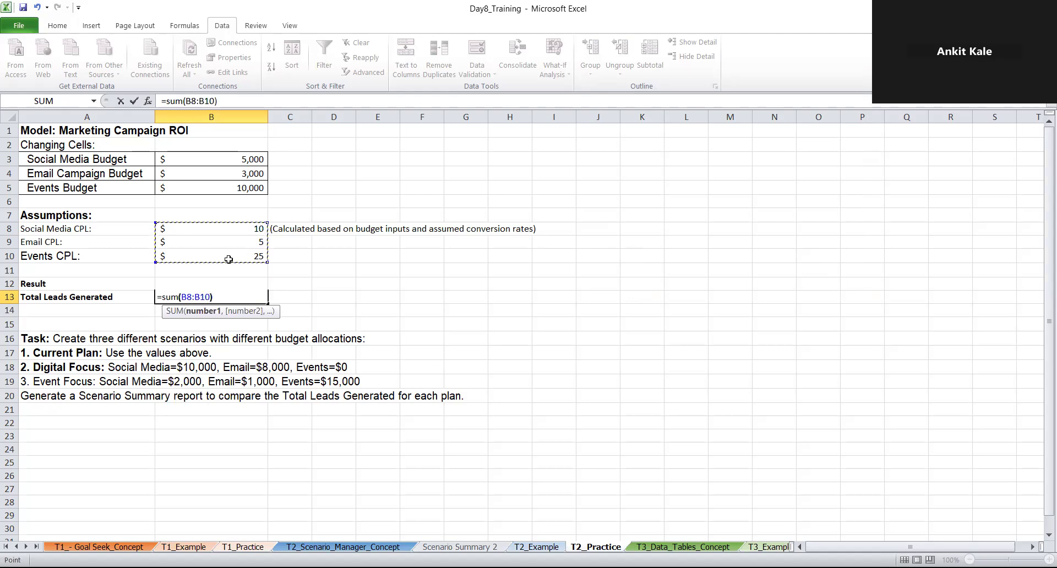
{"action": "type", "text": ")"}
{"action": "key", "text": "Return"}
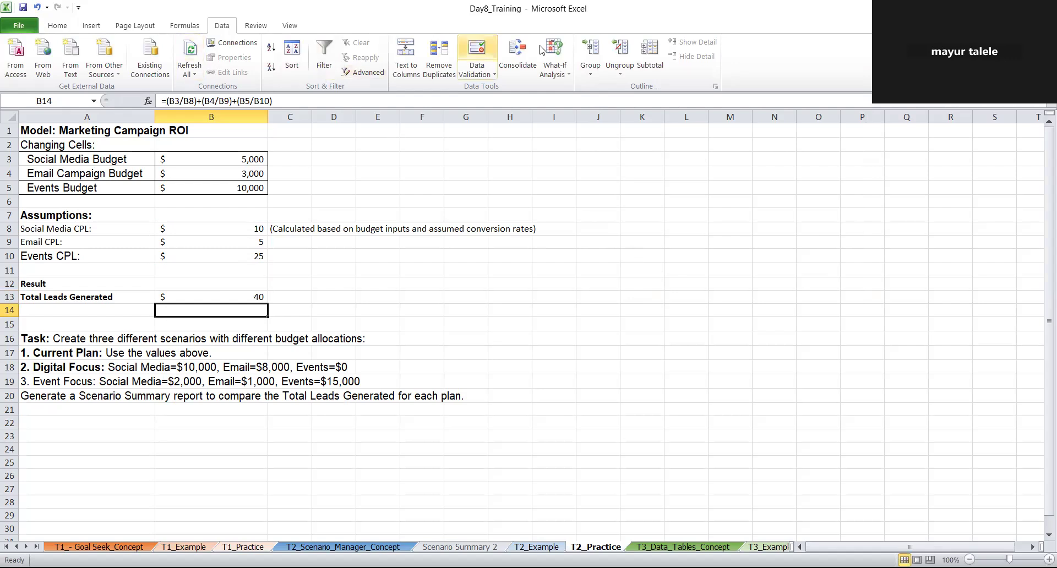
Add a scenario named "current plan" in Scenario Manager with the budget cells B3:B5 as changing cells
{"action": "left_click", "coordinate": [553, 76]}
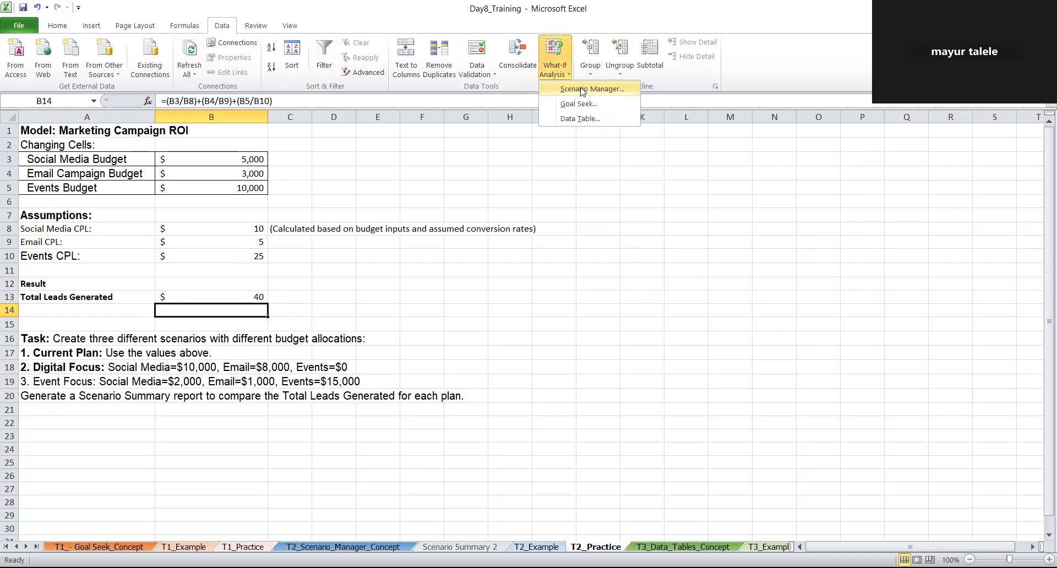
{"action": "left_click", "coordinate": [583, 90]}
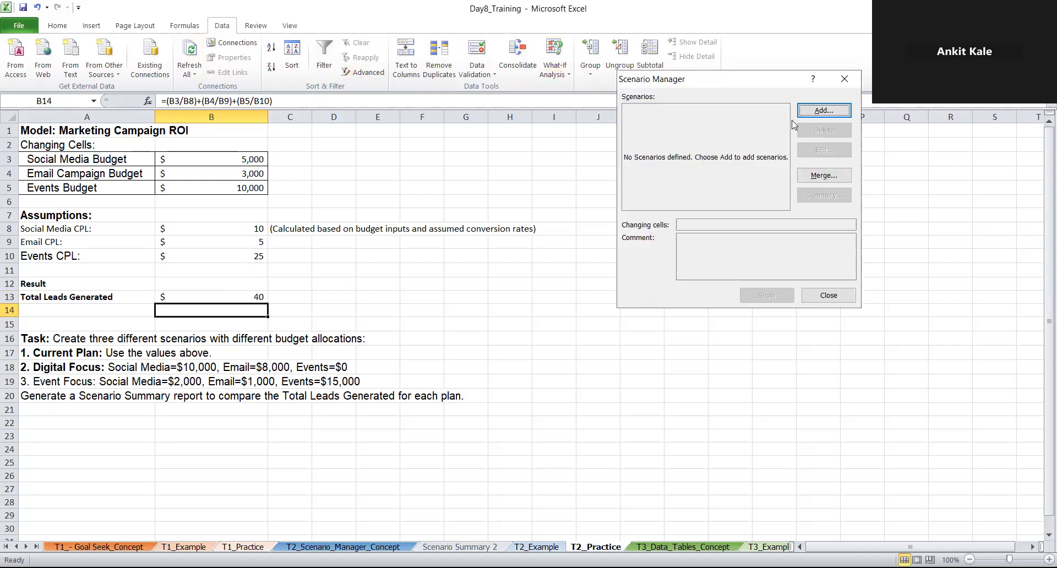
{"action": "left_click", "coordinate": [823, 111]}
{"action": "type", "text": "c"}
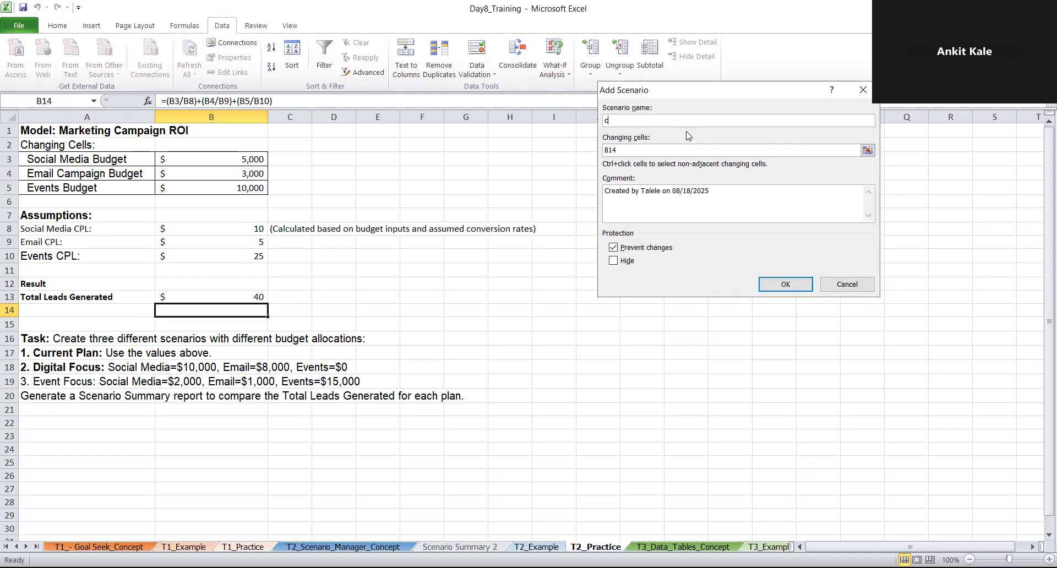
{"action": "type", "text": "urrent plan"}
{"action": "left_click_drag", "start_coordinate": [231, 155], "coordinate": [256, 189]}
{"action": "left_click", "coordinate": [785, 285]}
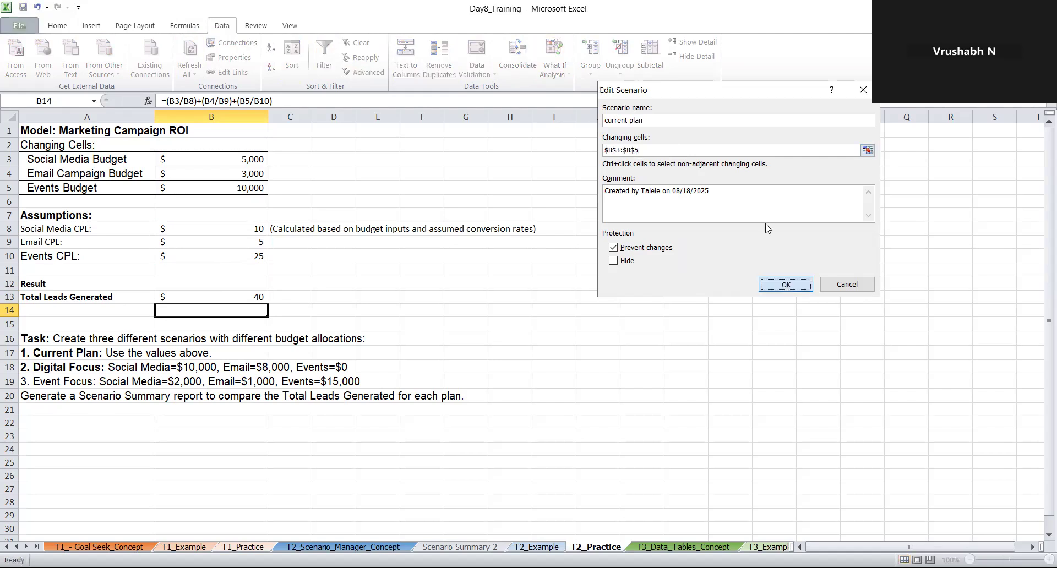
Try the scenario values 10000 for B3, 8000 for B4 and 0 for B5, and clear the B5 value
{"action": "type", "text": "1"}
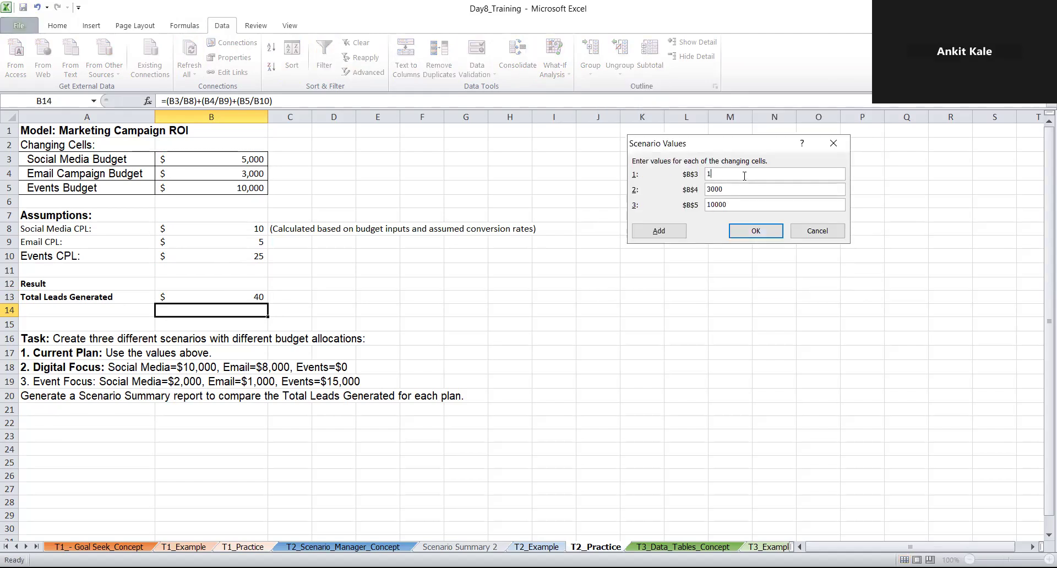
{"action": "type", "text": "0000"}
{"action": "left_click", "coordinate": [726, 190]}
{"action": "key", "text": "BackSpace"}
{"action": "key", "text": "BackSpace"}
{"action": "key", "text": "BackSpace"}
{"action": "key", "text": "BackSpace"}
{"action": "type", "text": "8000"}
{"action": "left_click", "coordinate": [736, 208]}
{"action": "key", "text": "BackSpace"}
{"action": "key", "text": "BackSpace"}
{"action": "key", "text": "BackSpace"}
{"action": "key", "text": "BackSpace"}
{"action": "type", "text": "0"}
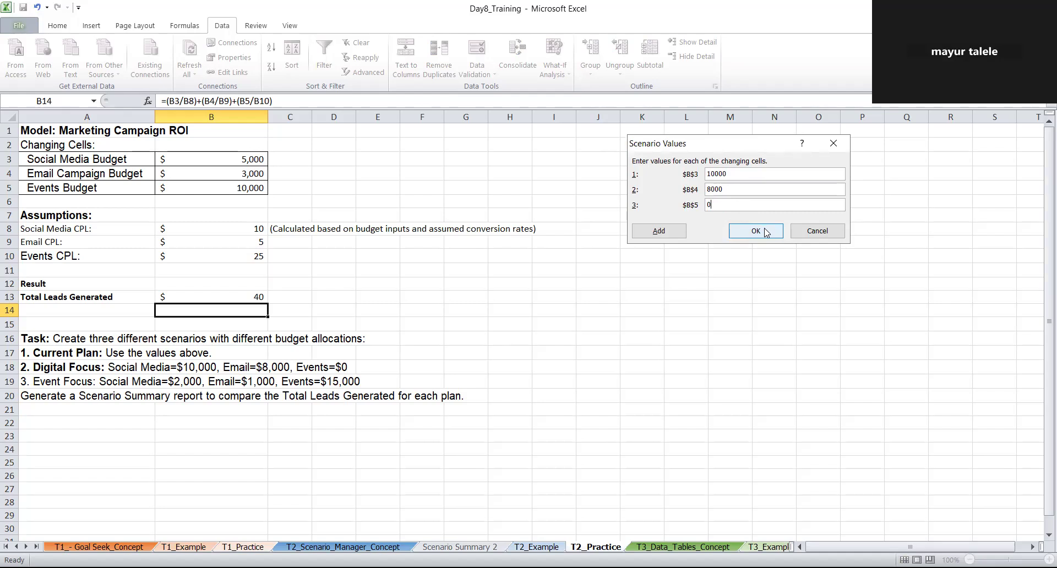
{"action": "key", "text": "BackSpace"}
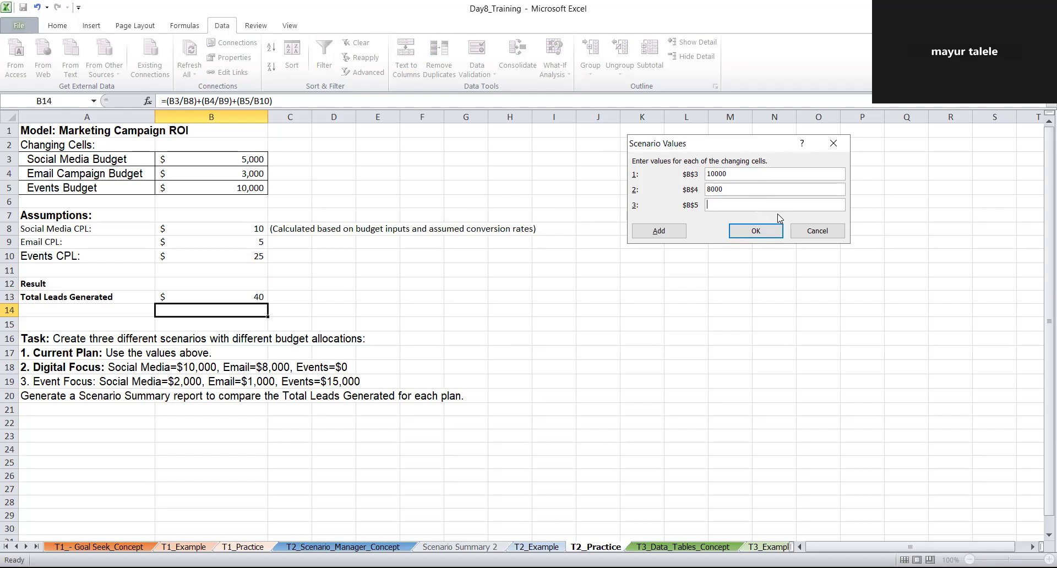
Set the current plan values to 5000 for B3, 3000 for B4 and 10000 for B5, and save the scenario
{"action": "type", "text": "10000"}
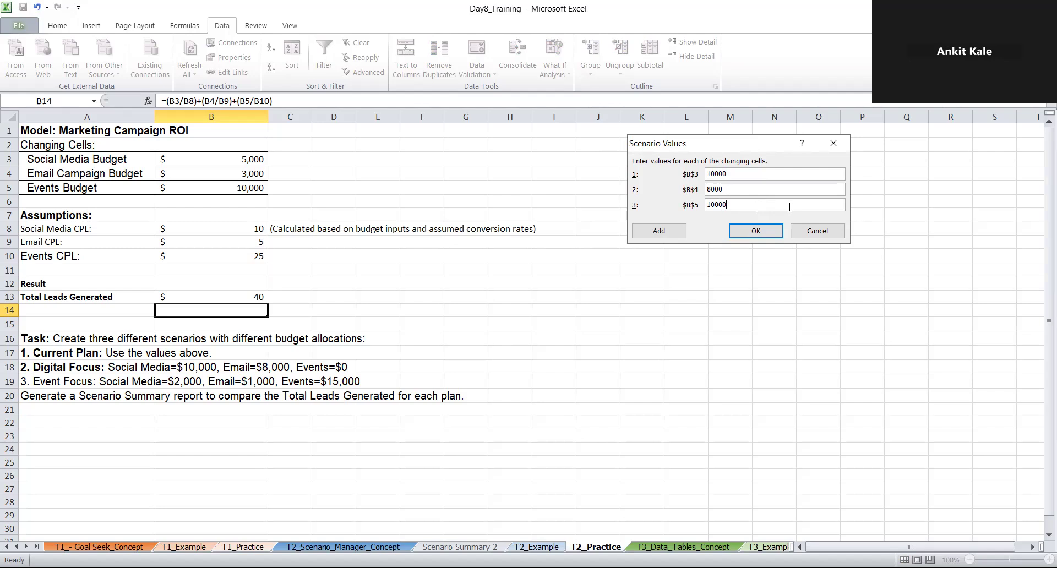
{"action": "left_click", "coordinate": [733, 176]}
{"action": "key", "text": "BackSpace"}
{"action": "key", "text": "BackSpace"}
{"action": "key", "text": "BackSpace"}
{"action": "key", "text": "BackSpace"}
{"action": "type", "text": "5000"}
{"action": "left_click", "coordinate": [733, 190]}
{"action": "key", "text": "BackSpace"}
{"action": "key", "text": "BackSpace"}
{"action": "key", "text": "BackSpace"}
{"action": "type", "text": "3000"}
{"action": "left_click", "coordinate": [743, 229]}
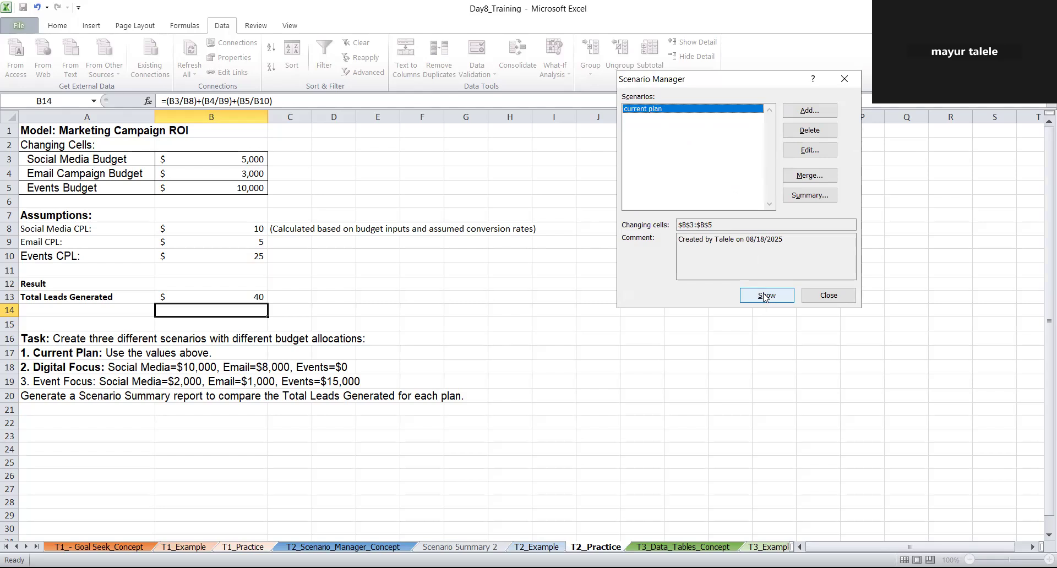
Add a second scenario named "digital focus" with B3:B5 as the changing cells
{"action": "left_click", "coordinate": [823, 113]}
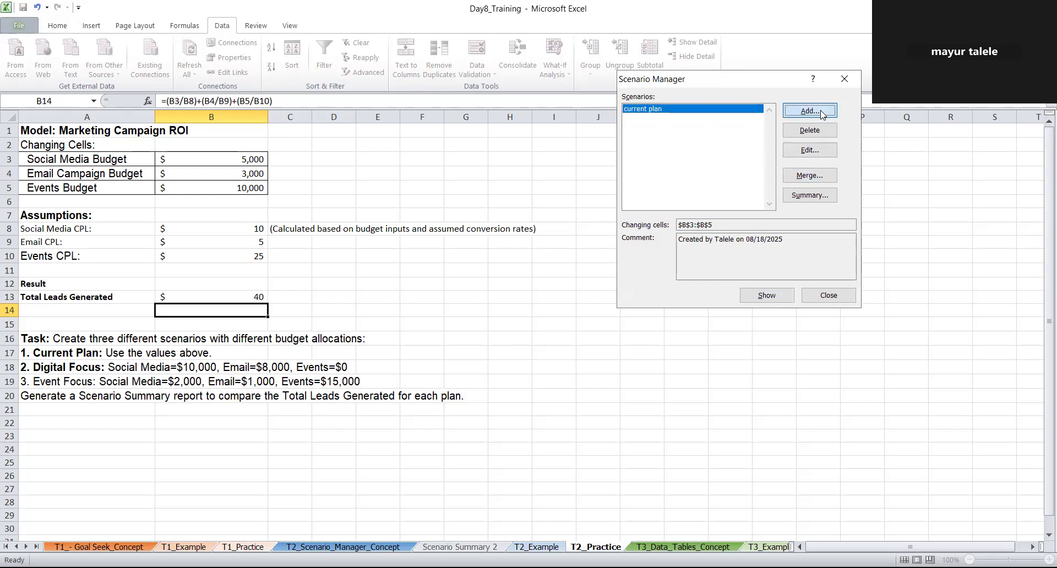
{"action": "type", "text": "digital focus"}
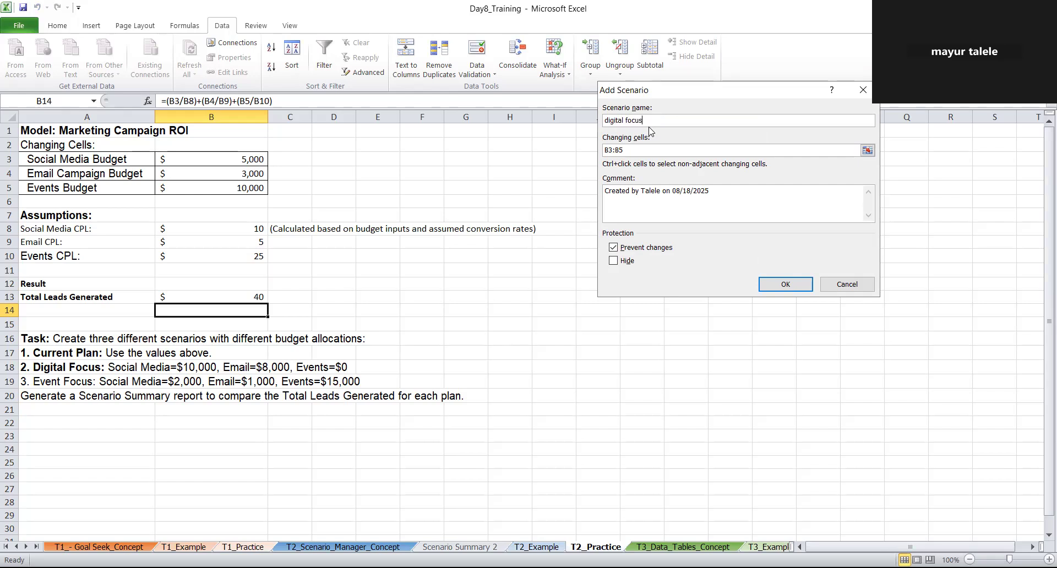
{"action": "double_click", "coordinate": [644, 150]}
{"action": "key", "text": "BackSpace"}
{"action": "key", "text": "BackSpace"}
{"action": "key", "text": "BackSpace"}
{"action": "key", "text": "BackSpace"}
{"action": "left_click", "coordinate": [253, 159]}
{"action": "left_click", "coordinate": [782, 284]}
Set the digital focus values to 10000 for B3, 8000 for B4 and 0 for B5, and save the scenario
{"action": "type", "text": "10000"}
{"action": "key", "text": "BackSpace"}
{"action": "key", "text": "BackSpace"}
{"action": "key", "text": "BackSpace"}
{"action": "key", "text": "BackSpace"}
{"action": "type", "text": "8000"}
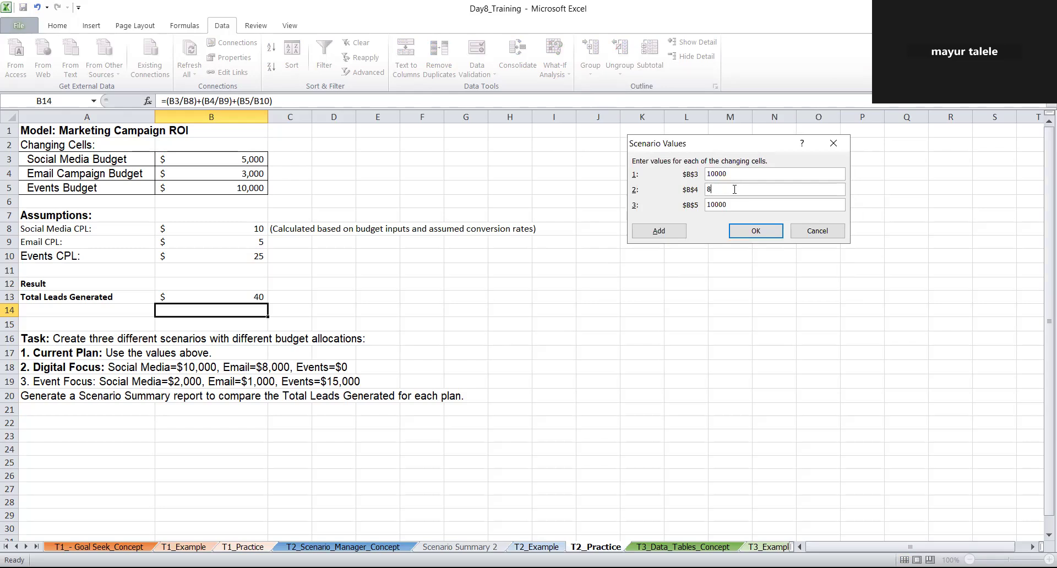
{"action": "left_click", "coordinate": [734, 204]}
{"action": "key", "text": "BackSpace"}
{"action": "key", "text": "BackSpace"}
{"action": "key", "text": "BackSpace"}
{"action": "key", "text": "BackSpace"}
{"action": "key", "text": "BackSpace"}
{"action": "type", "text": "0"}
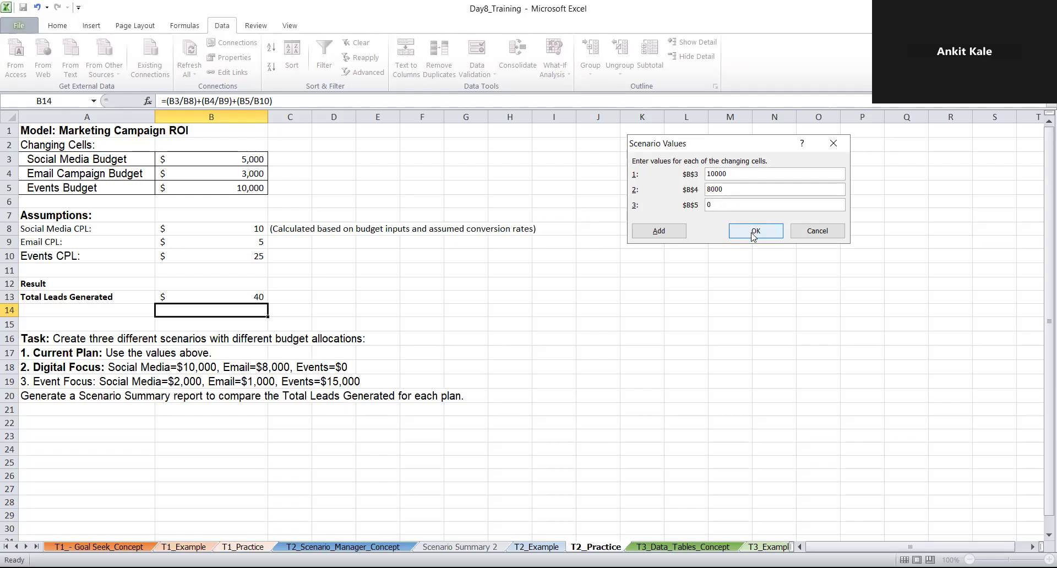
{"action": "left_click", "coordinate": [754, 231]}
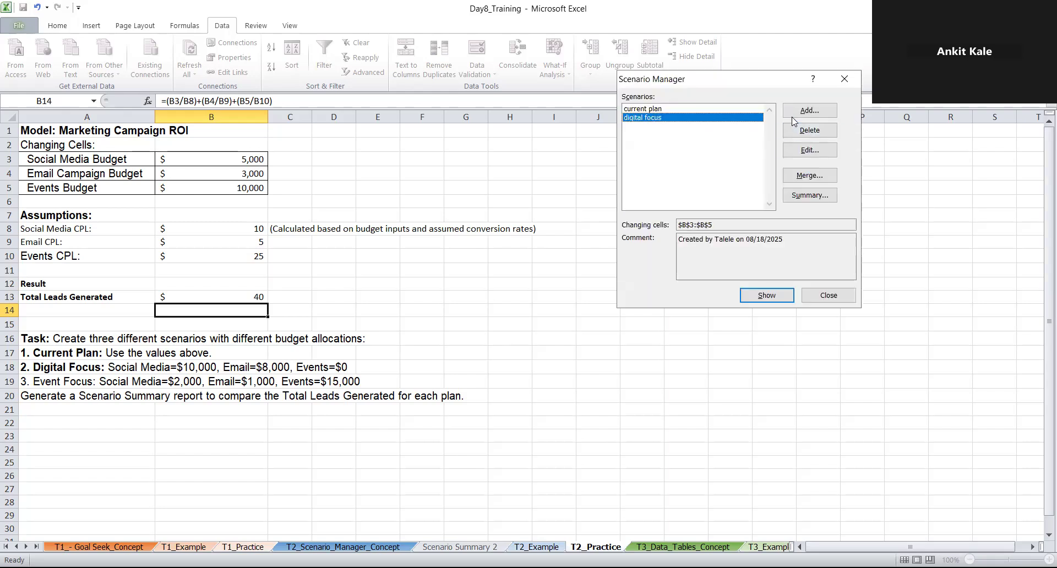
Add a third scenario named "event focus" with B3:B5 as the changing cells
{"action": "left_click", "coordinate": [799, 113]}
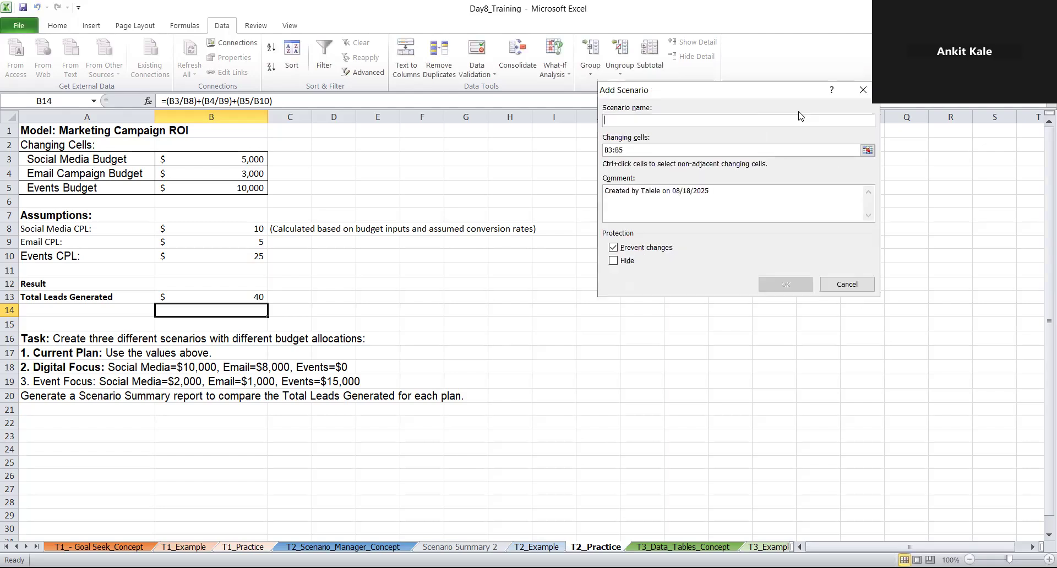
{"action": "type", "text": "event "}
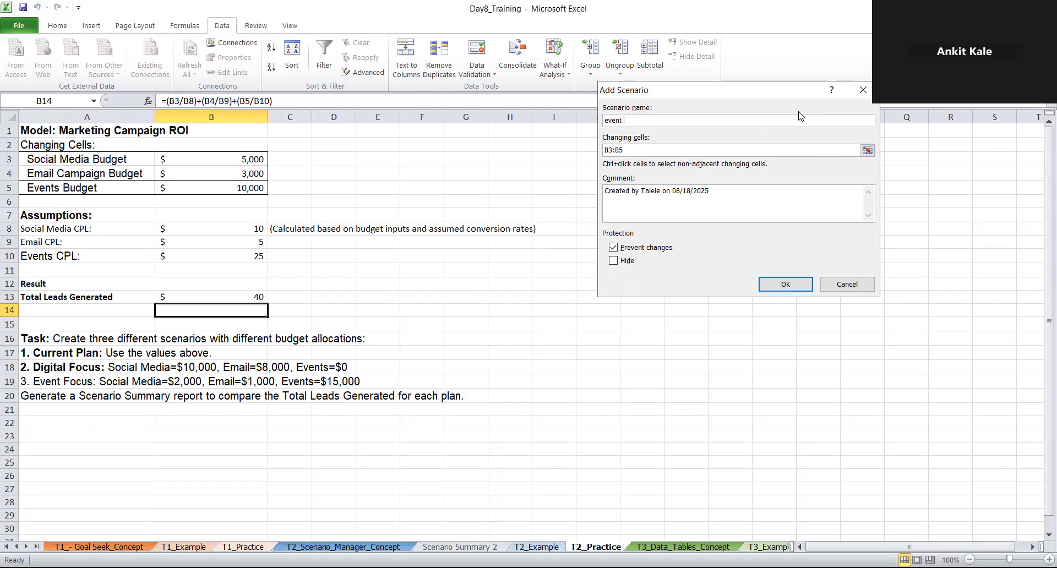
{"action": "type", "text": "focus"}
{"action": "left_click", "coordinate": [653, 147]}
{"action": "key", "text": "BackSpace"}
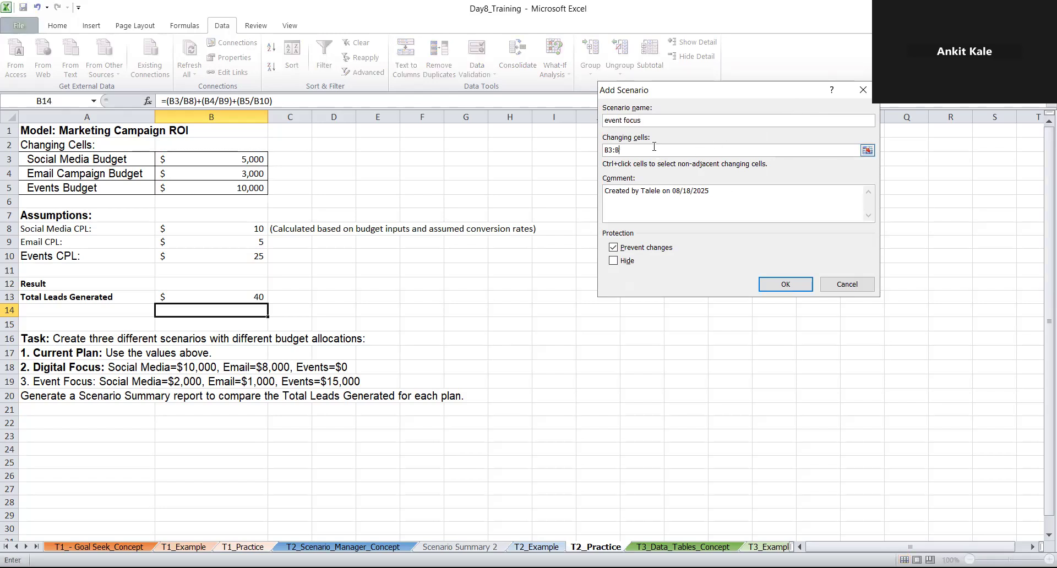
{"action": "left_click", "coordinate": [251, 159]}
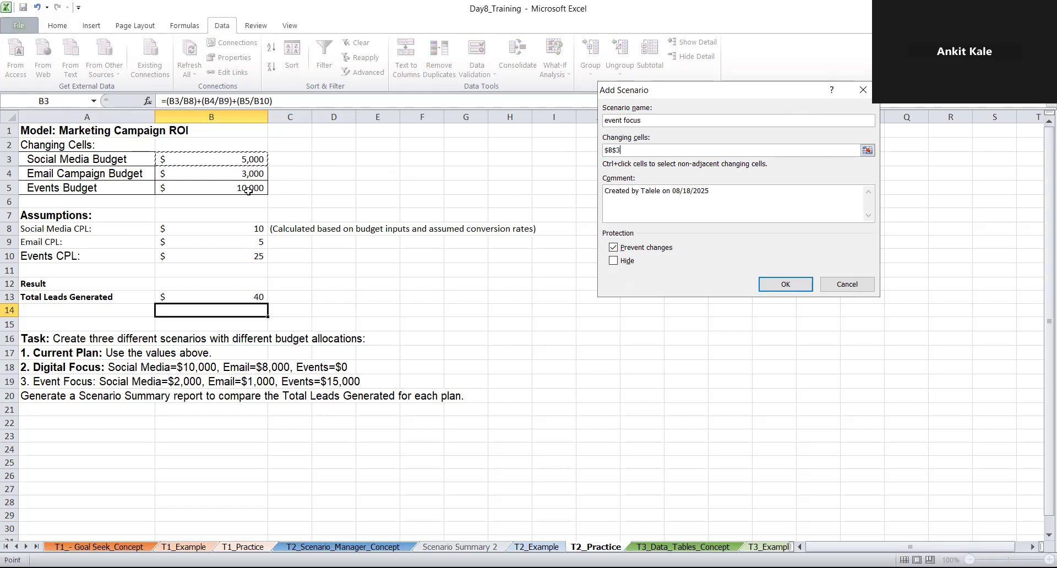
{"action": "left_click", "coordinate": [786, 284]}
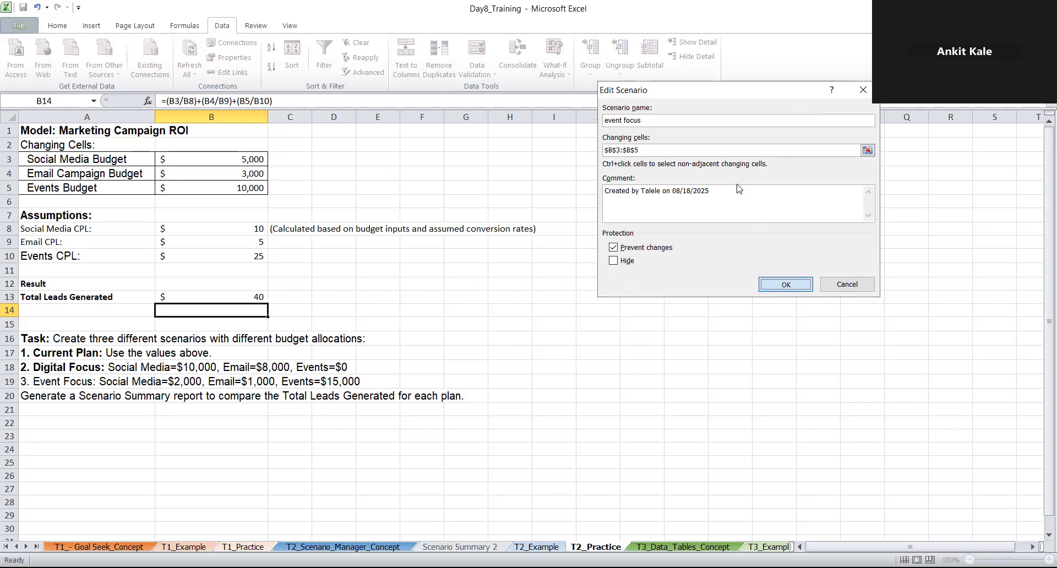
Set the event focus values to 2000 for B3, 1000 for B4 and 15000 for B5, and save the scenario
{"action": "key", "text": "BackSpace"}
{"action": "type", "text": "2000"}
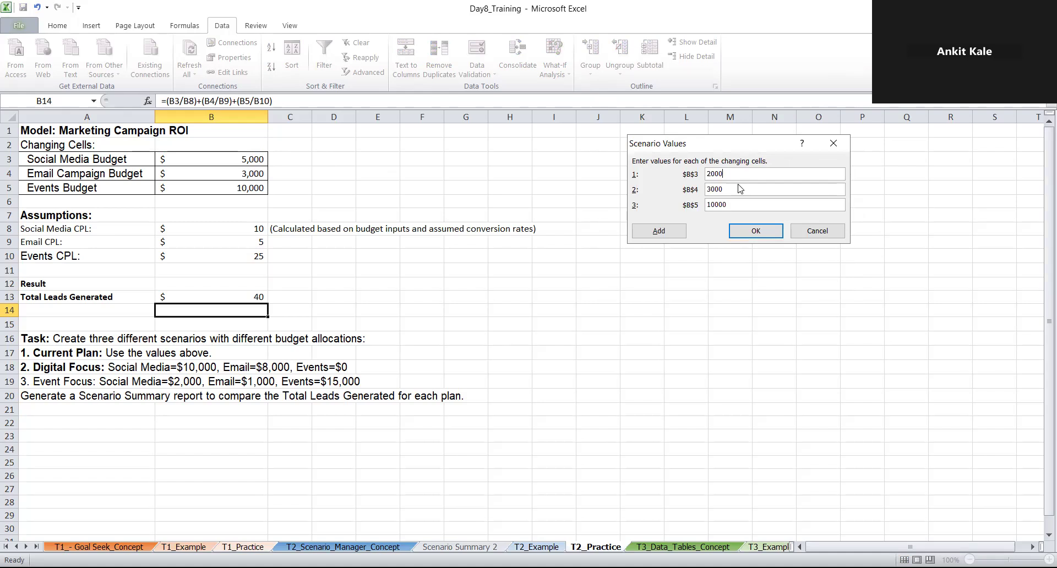
{"action": "key", "text": "BackSpace"}
{"action": "key", "text": "BackSpace"}
{"action": "key", "text": "BackSpace"}
{"action": "key", "text": "BackSpace"}
{"action": "type", "text": "1000"}
{"action": "left_click", "coordinate": [728, 204]}
{"action": "key", "text": "BackSpace"}
{"action": "key", "text": "BackSpace"}
{"action": "key", "text": "BackSpace"}
{"action": "key", "text": "BackSpace"}
{"action": "key", "text": "BackSpace"}
{"action": "type", "text": "15000"}
{"action": "left_click", "coordinate": [751, 232]}
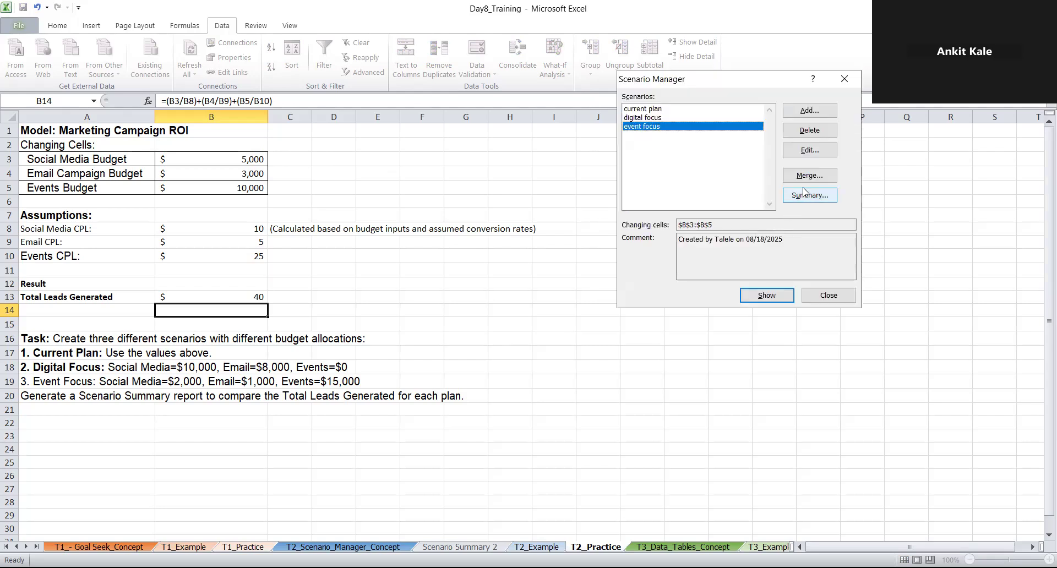
Generate a Scenario summary report comparing the three budget plans, with B14 as the result cell
{"action": "left_click", "coordinate": [804, 197]}
{"action": "left_click", "coordinate": [732, 234]}
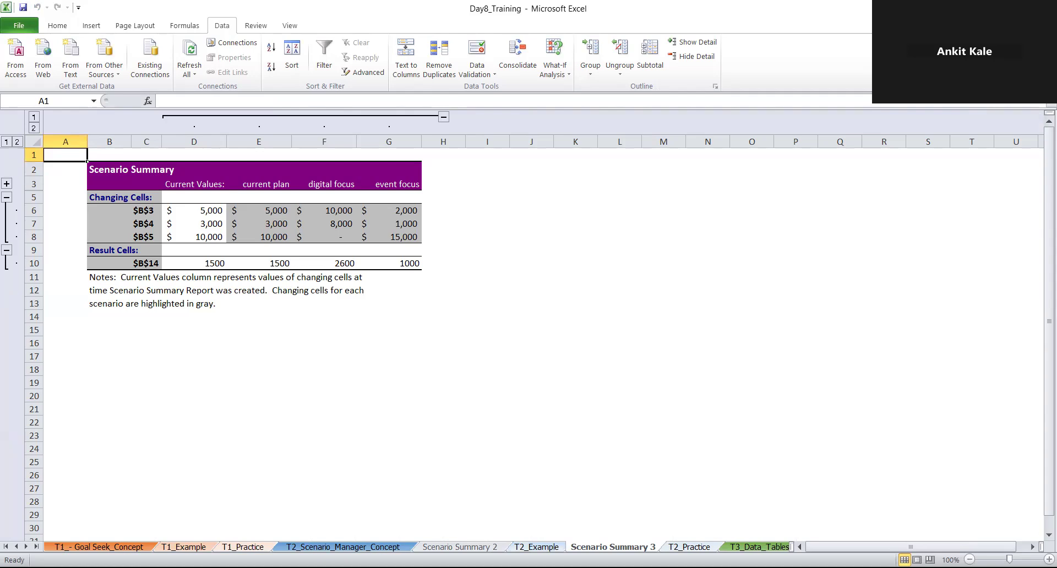
Return to the T2_Practice sheet and examine the formulas in cells B14 and B13 without changing them
{"action": "left_click", "coordinate": [706, 547]}
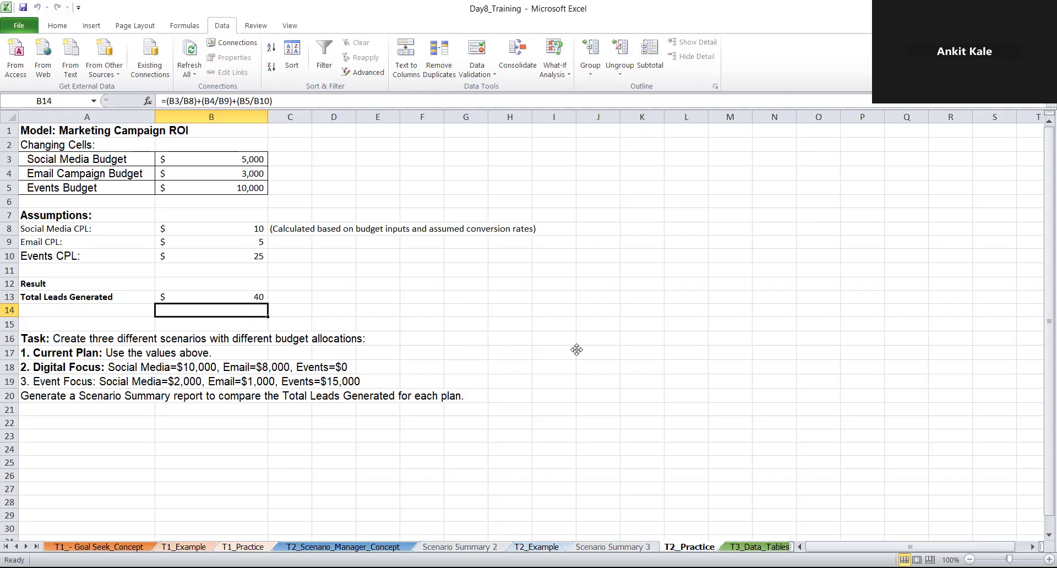
{"action": "left_click", "coordinate": [396, 173]}
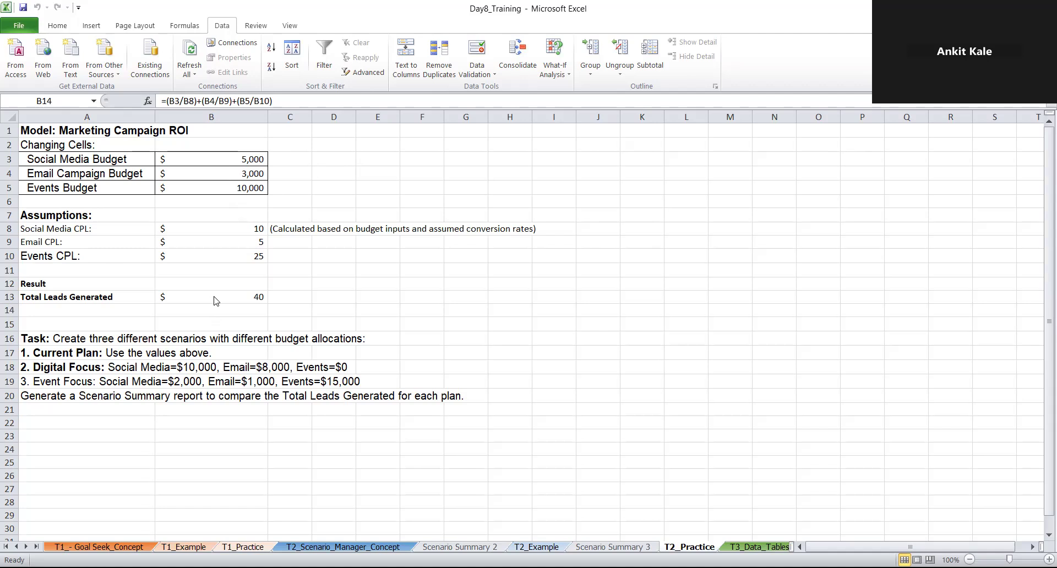
{"action": "key", "text": "F2"}
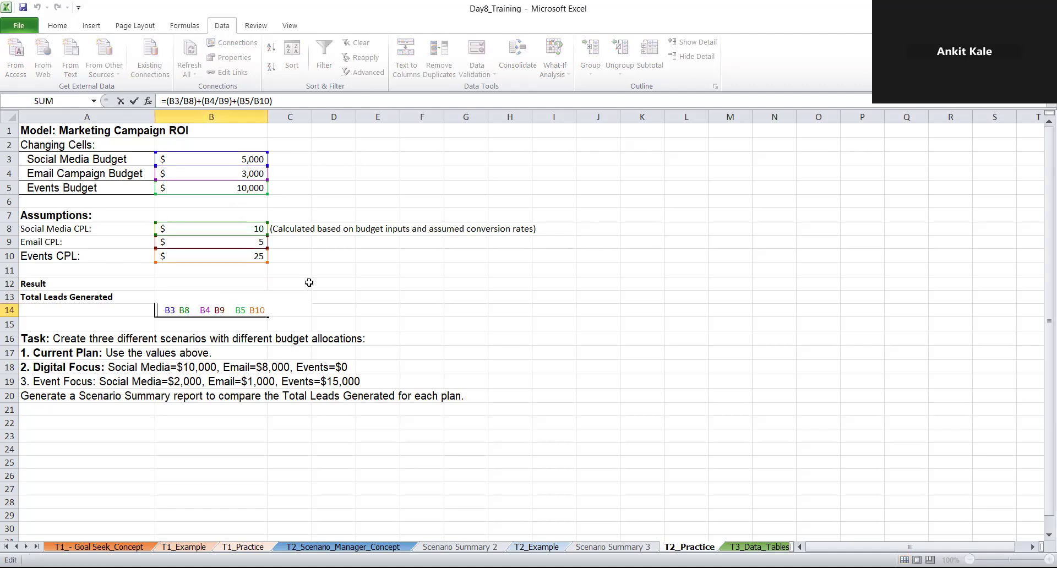
{"action": "key", "text": "Escape"}
{"action": "left_click", "coordinate": [256, 296]}
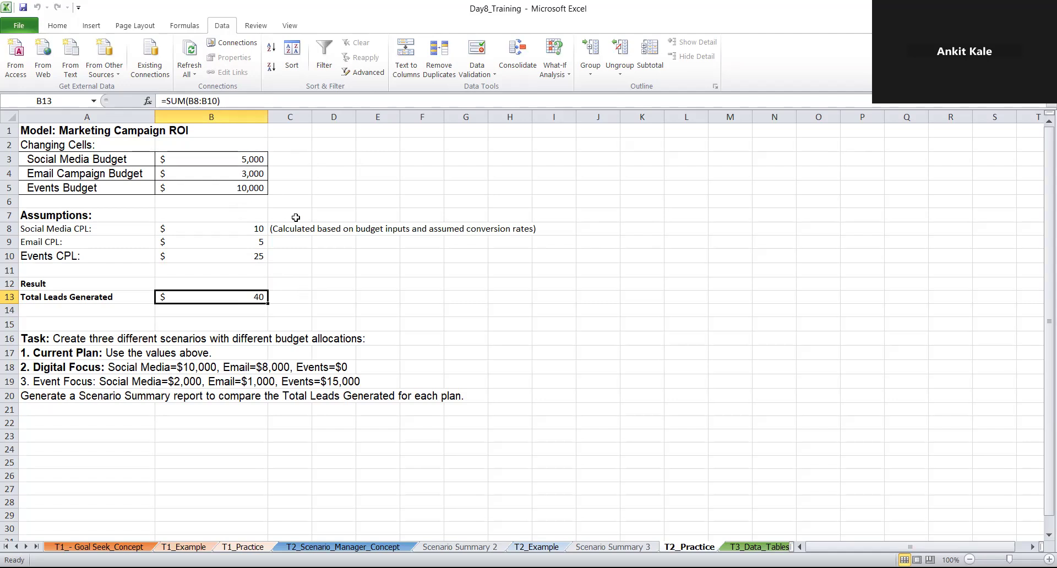
Start the Total Leads Generated formula in B13 with social media budget divided by its CPL, =(B3/B8)
{"action": "type", "text": "="}
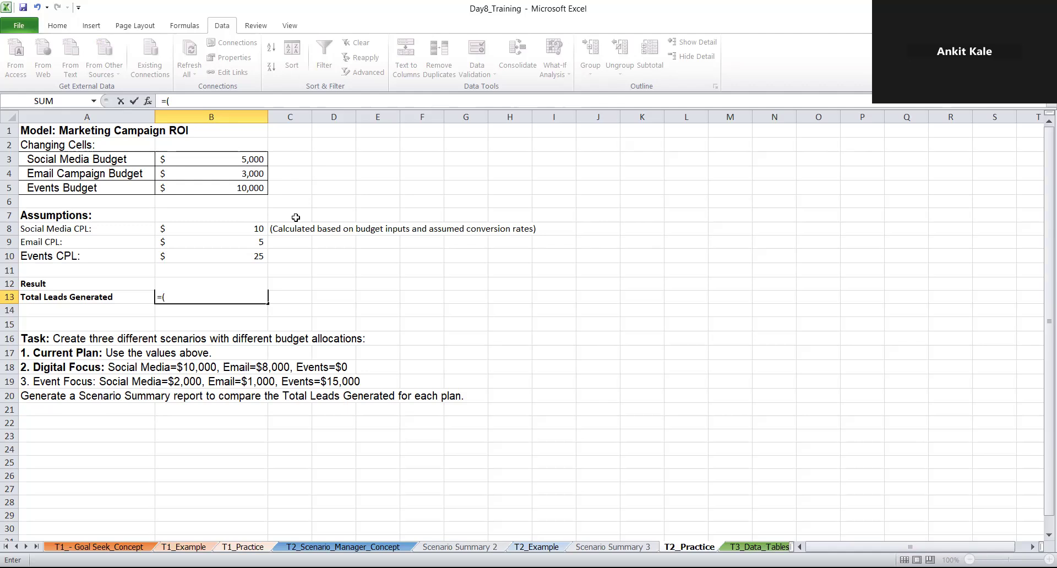
{"action": "type", "text": "(5000"}
{"action": "key", "text": "BackSpace"}
{"action": "key", "text": "BackSpace"}
{"action": "key", "text": "BackSpace"}
{"action": "key", "text": "BackSpace"}
{"action": "left_click", "coordinate": [231, 159]}
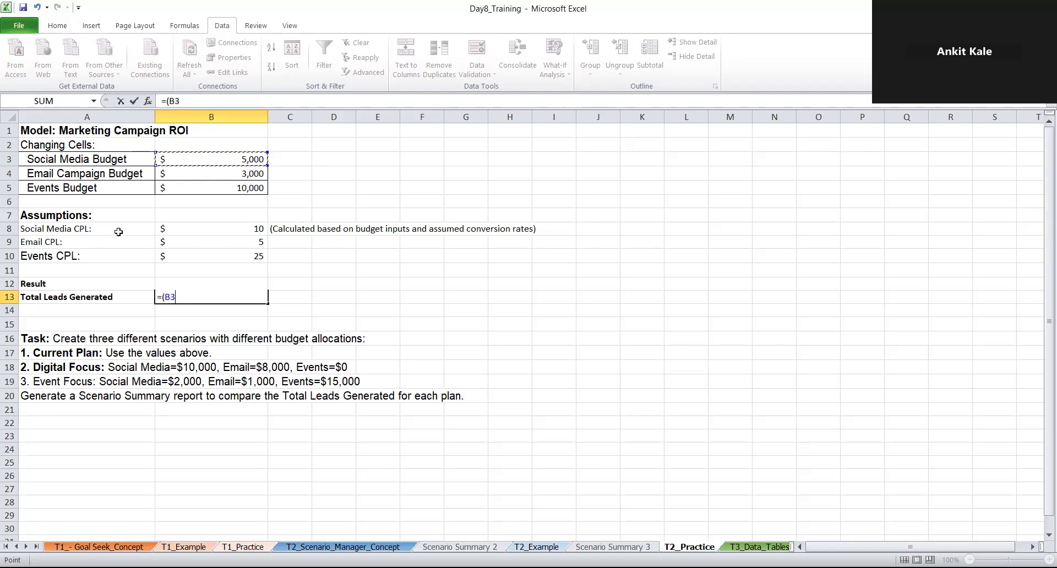
{"action": "type", "text": "/"}
{"action": "left_click", "coordinate": [227, 233]}
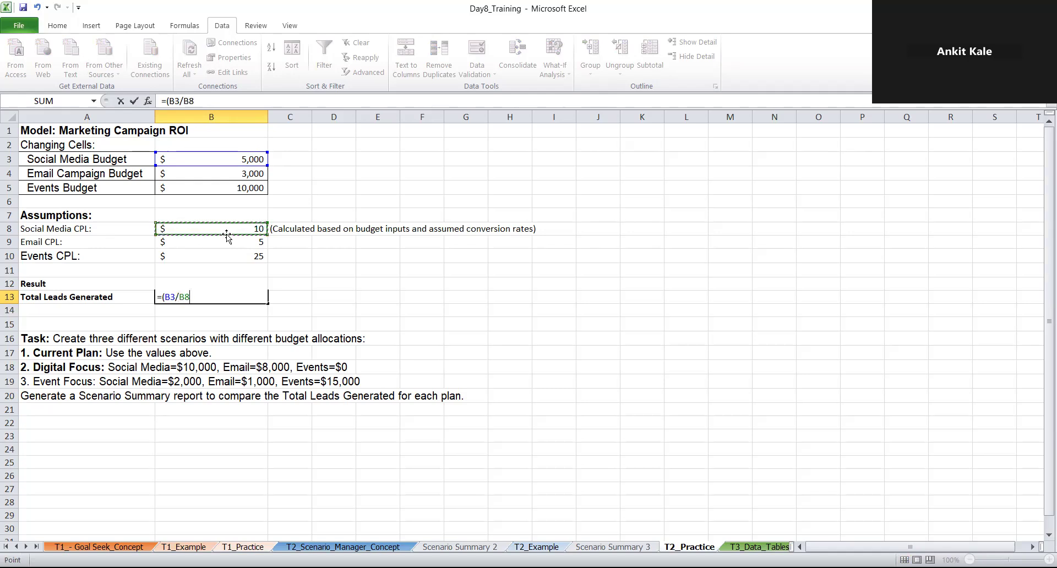
{"action": "type", "text": ")+"}
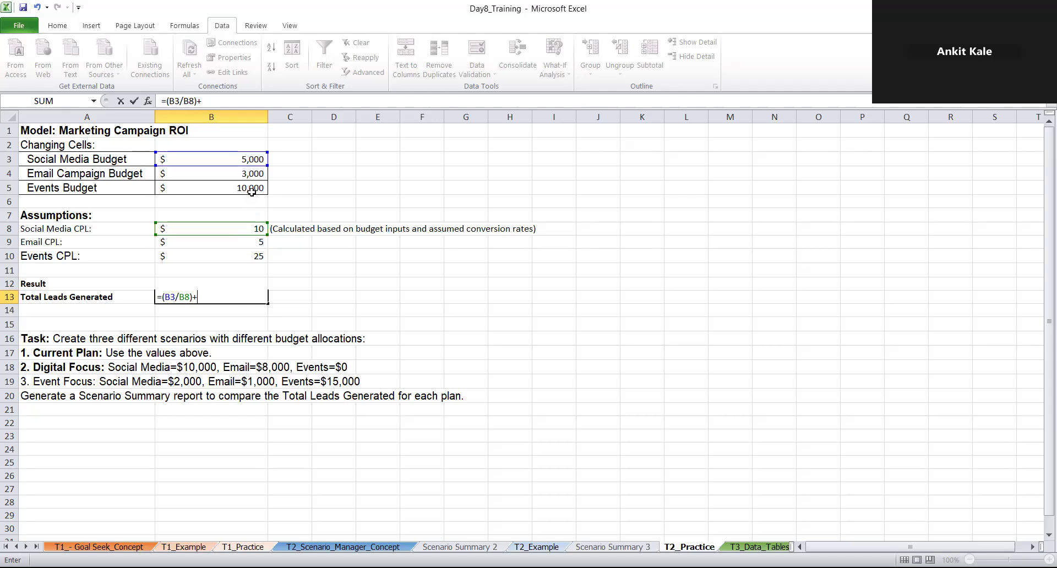
Add the email campaign term (B4:B4/B9) to the formula in B13
{"action": "type", "text": "("}
{"action": "left_click", "coordinate": [244, 173]}
{"action": "key", "text": "F8"}
{"action": "key", "text": "F8"}
{"action": "type", "text": "/"}
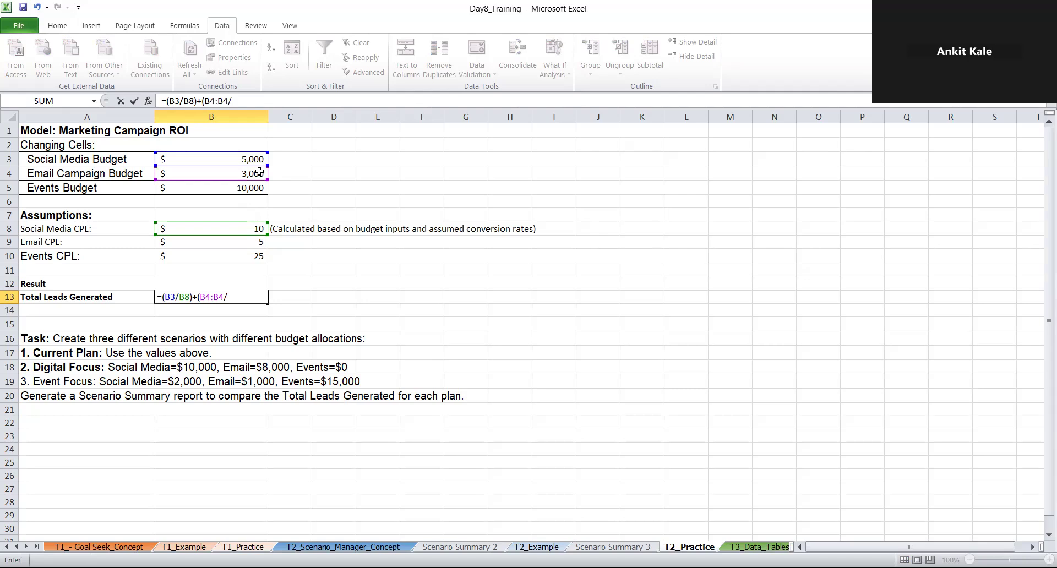
{"action": "left_click", "coordinate": [258, 244]}
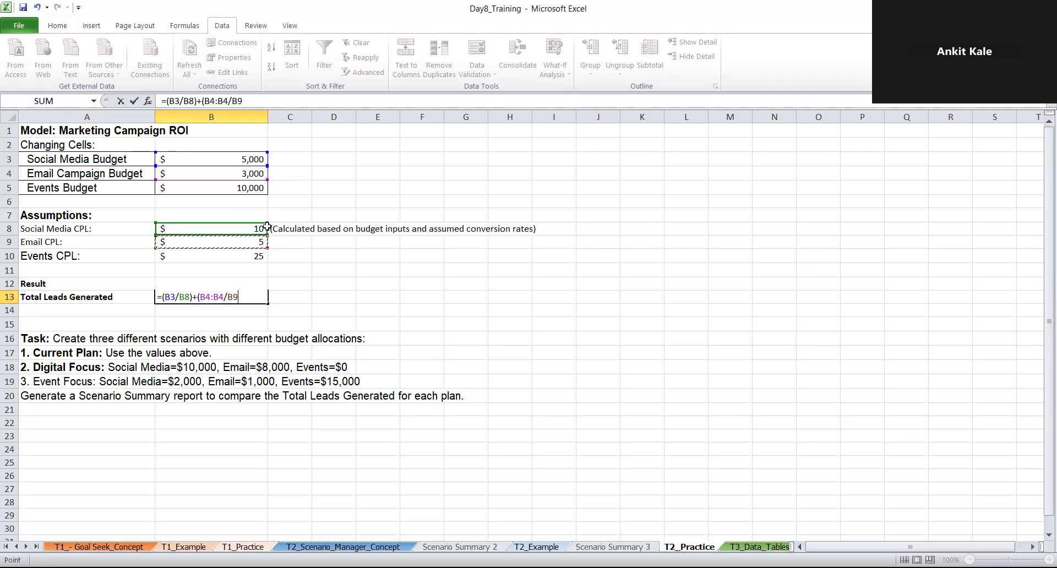
{"action": "type", "text": ")"}
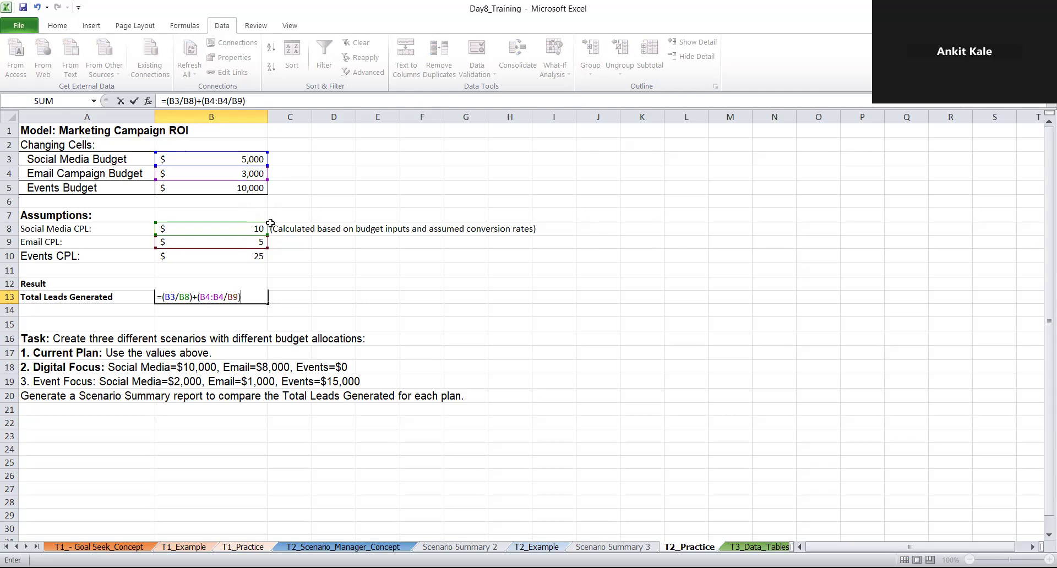
{"action": "type", "text": "+("}
Add the events term (B5/B10) to the formula in B13 and commit the formula
{"action": "left_click", "coordinate": [226, 187]}
{"action": "type", "text": "/"}
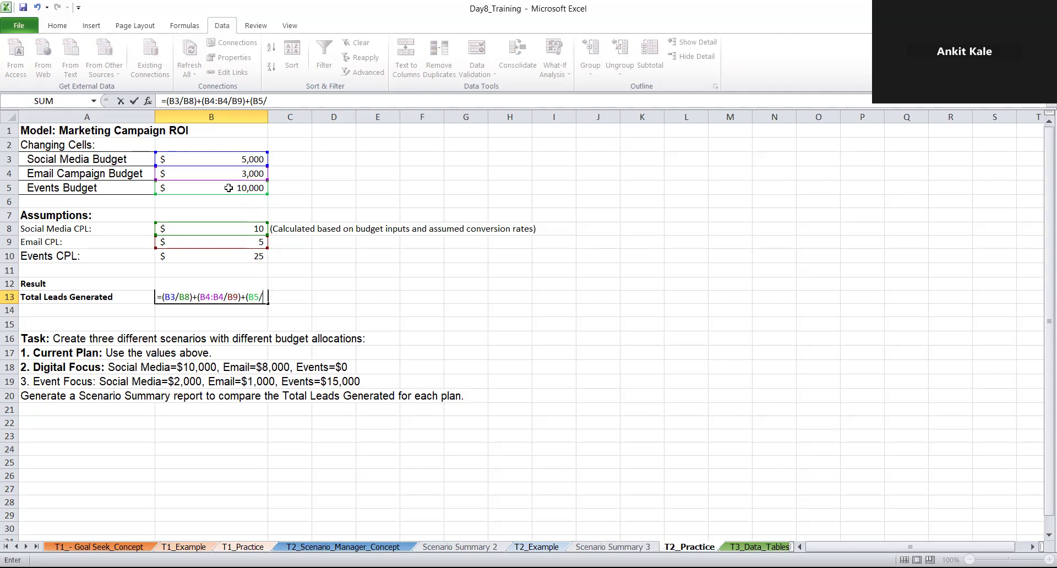
{"action": "left_click", "coordinate": [210, 259]}
{"action": "type", "text": ")"}
{"action": "key", "text": "Return"}
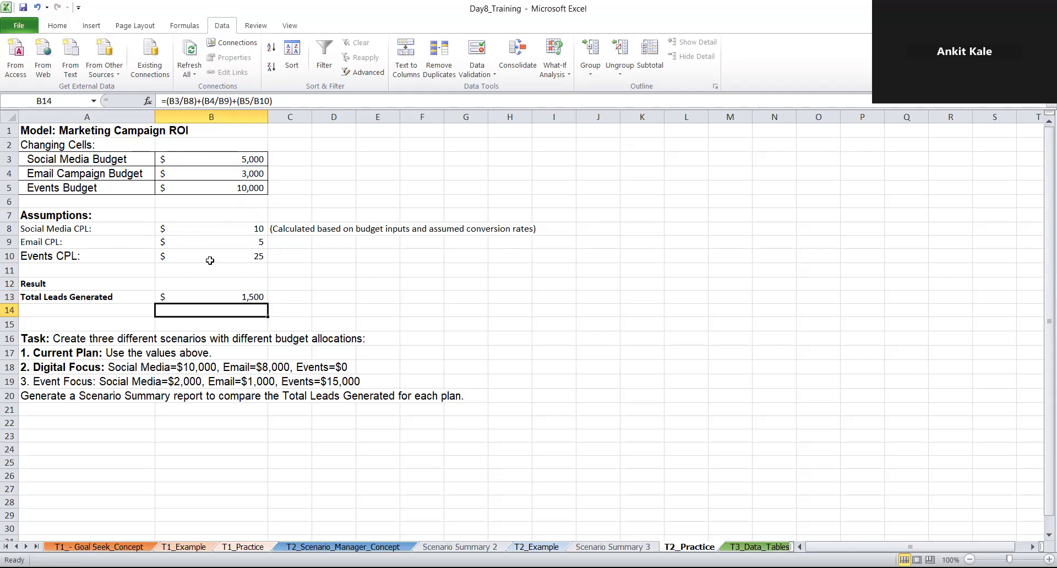
Examine the formulas in B13 and B14 and the cells that B13 refers to, leaving them unchanged
{"action": "left_click", "coordinate": [210, 297]}
{"action": "left_click", "coordinate": [212, 313]}
{"action": "left_click", "coordinate": [223, 298]}
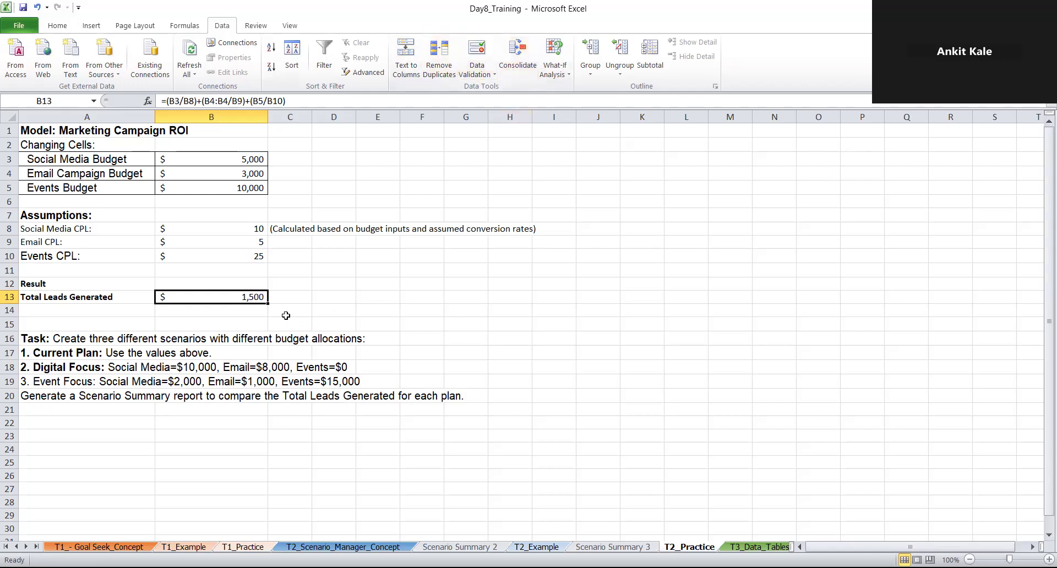
{"action": "left_click", "coordinate": [251, 159]}
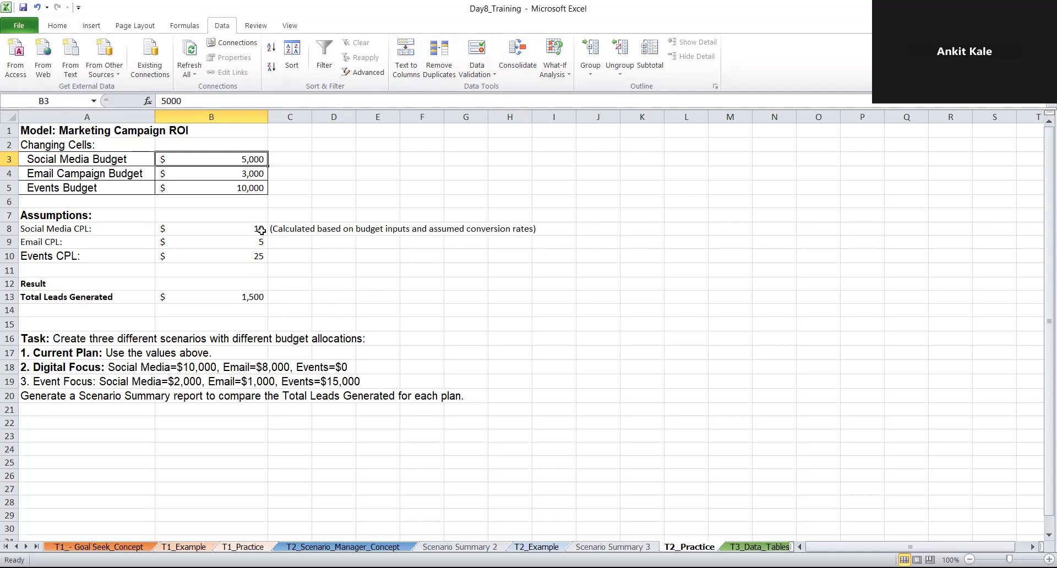
{"action": "left_click", "coordinate": [230, 301]}
{"action": "double_click", "coordinate": [230, 301]}
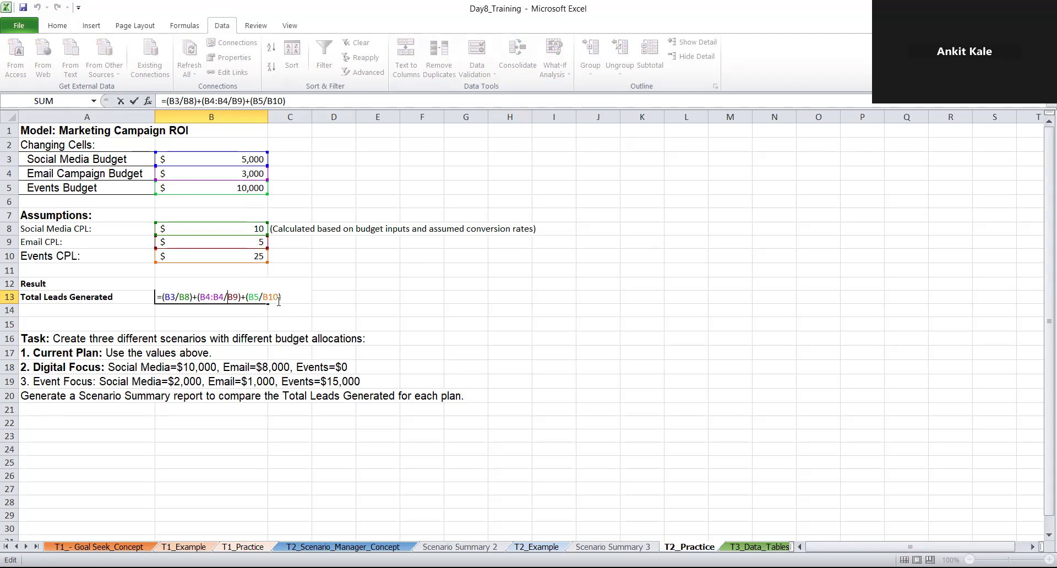
{"action": "key", "text": "ctrl+Return"}
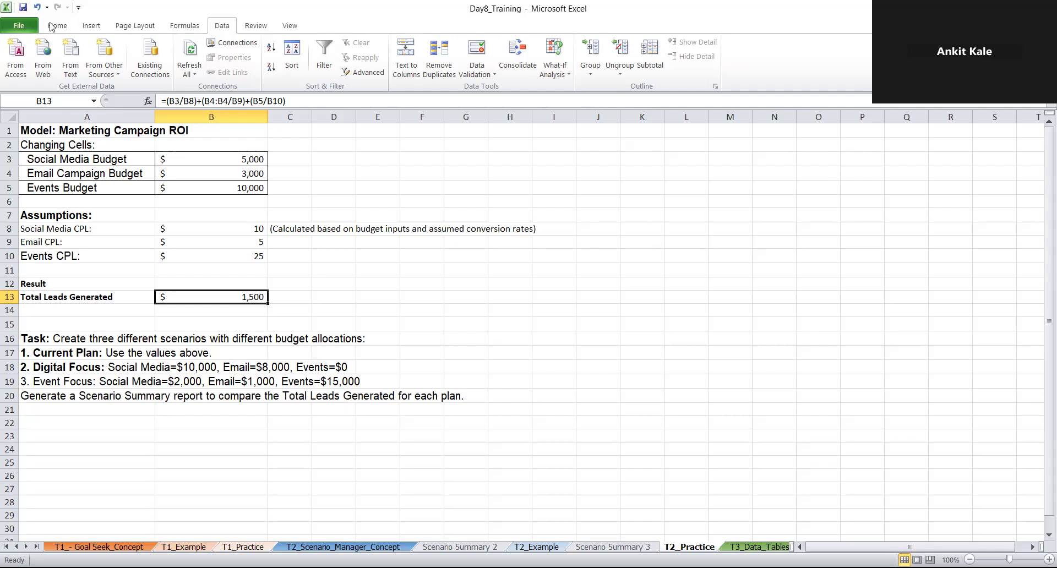
Format the Total Leads Generated cell B13 as Number with no decimal places
{"action": "left_click", "coordinate": [66, 26]}
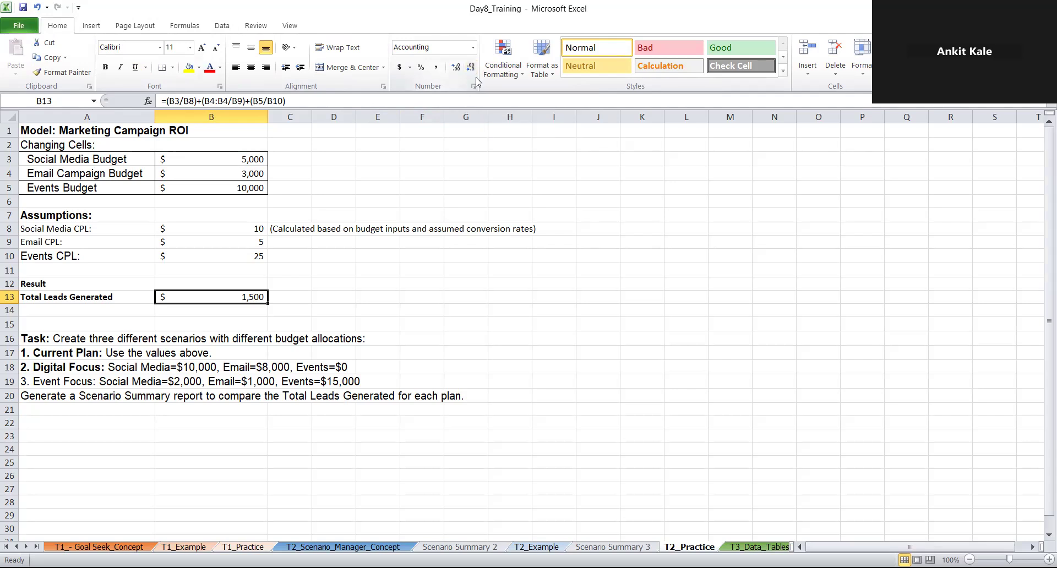
{"action": "left_click", "coordinate": [472, 47]}
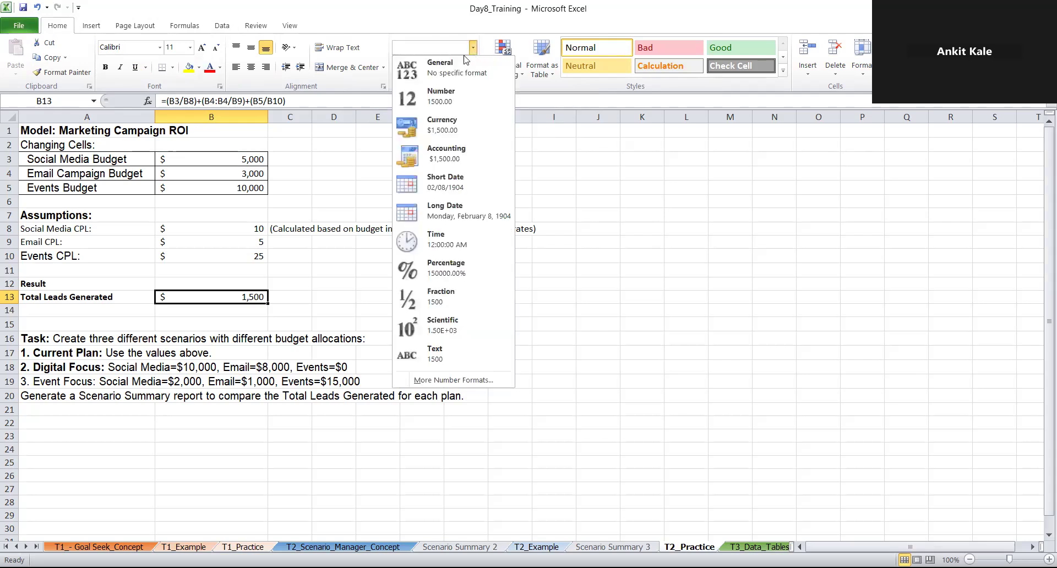
{"action": "left_click", "coordinate": [430, 96]}
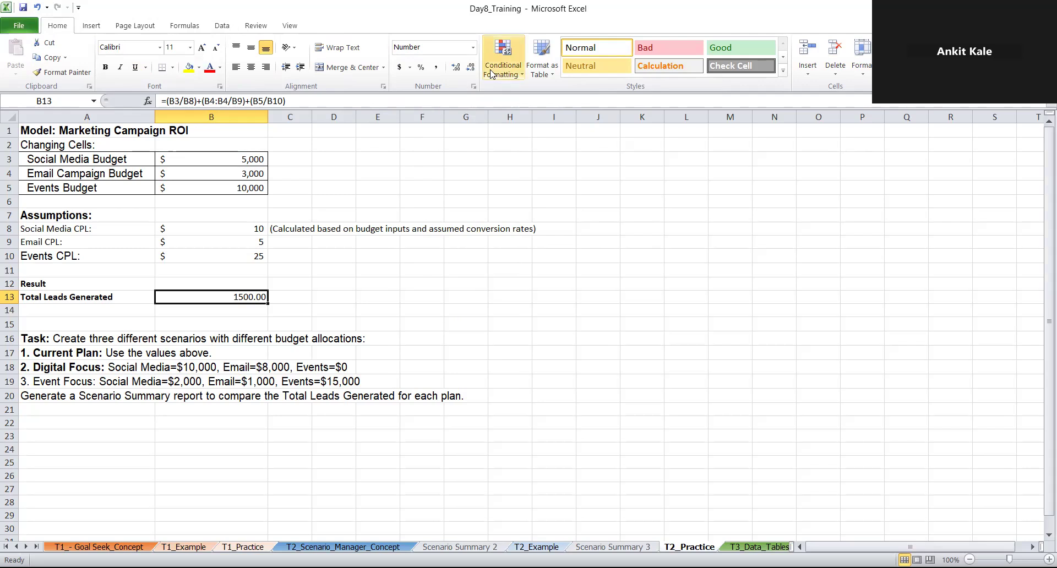
{"action": "left_click", "coordinate": [471, 68]}
{"action": "left_click", "coordinate": [471, 71]}
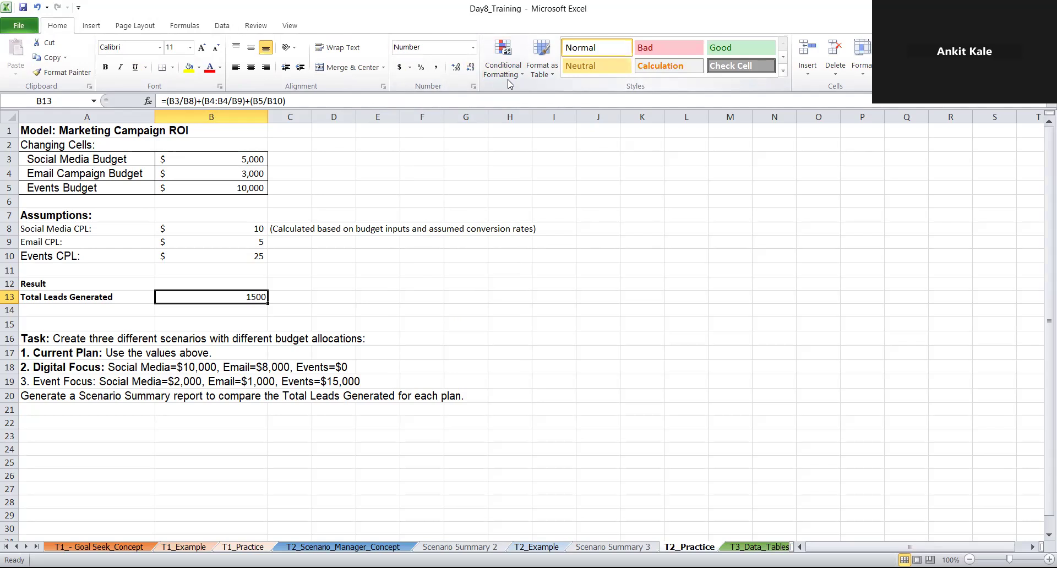
Check the current plan scenario's settings and generate a new Scenario summary report with B14 as the result cell
{"action": "left_click", "coordinate": [223, 24]}
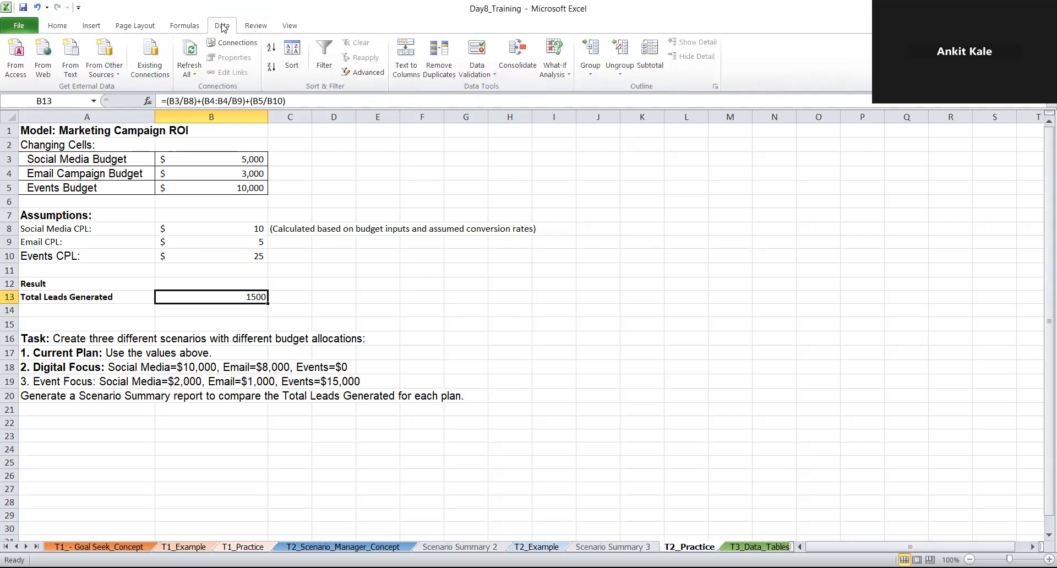
{"action": "left_click", "coordinate": [566, 76]}
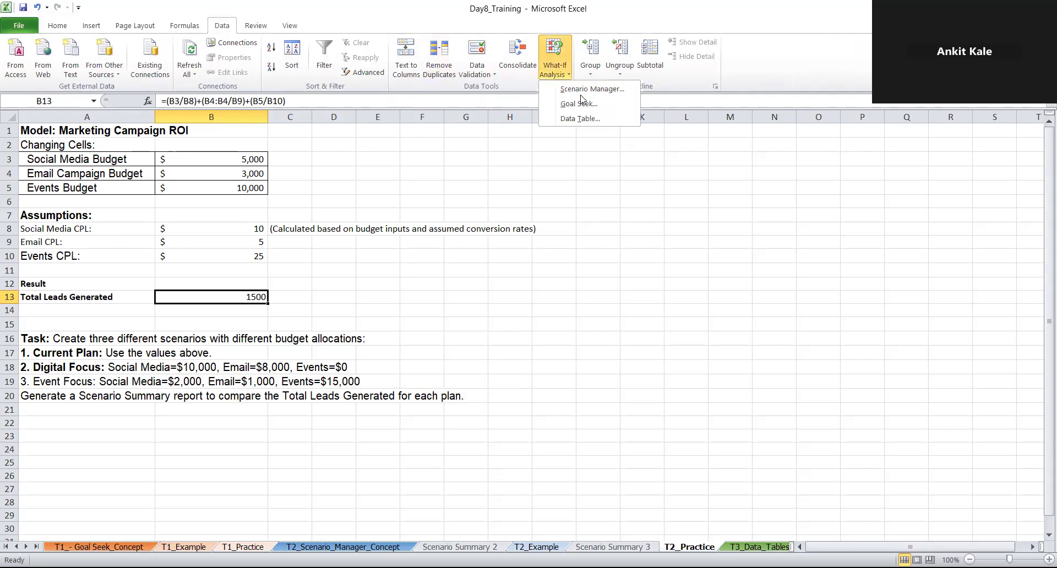
{"action": "left_click", "coordinate": [630, 94]}
{"action": "left_click", "coordinate": [697, 117]}
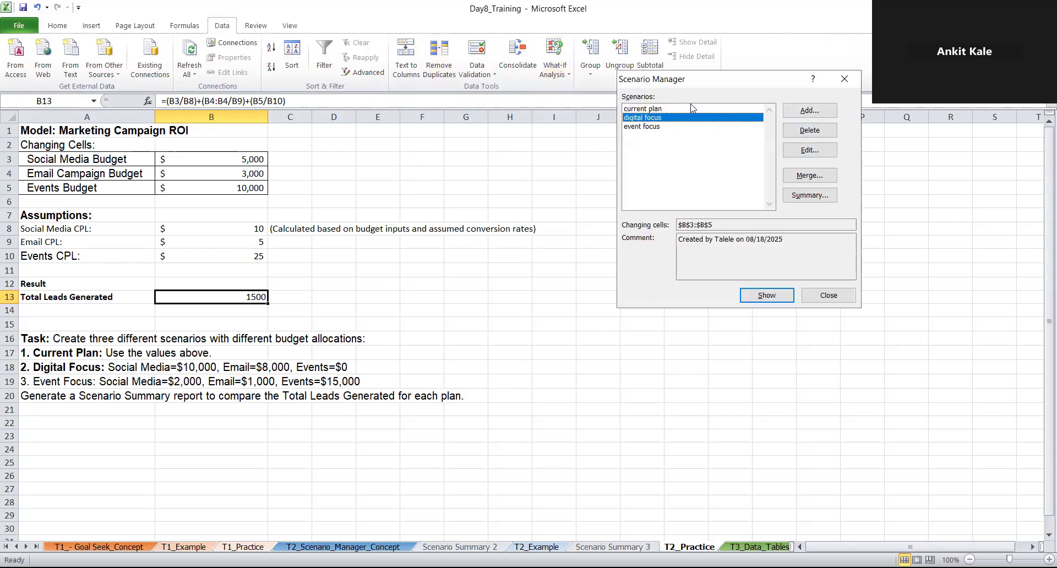
{"action": "left_click", "coordinate": [692, 109]}
{"action": "left_click", "coordinate": [791, 156]}
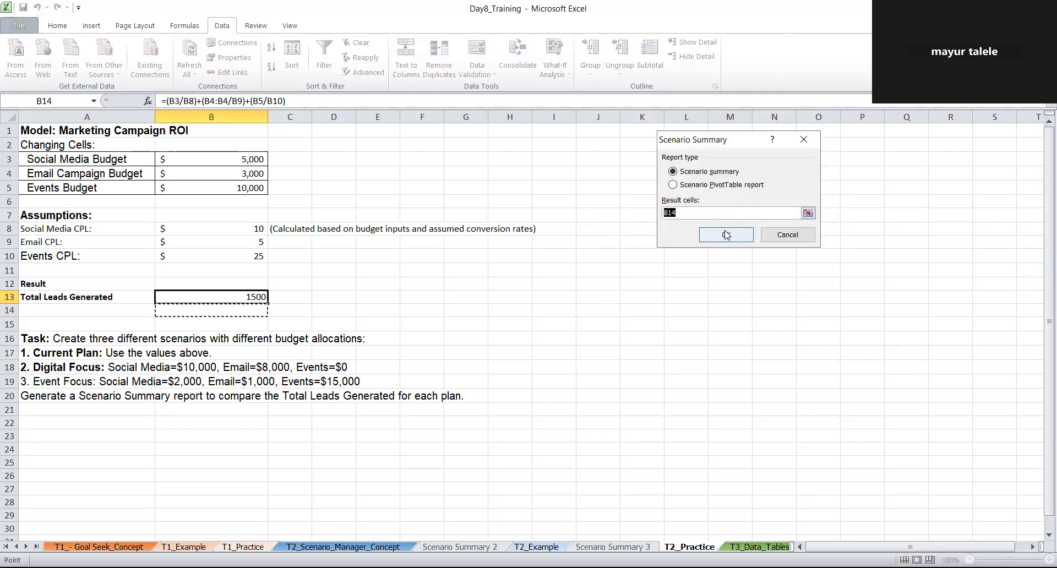
{"action": "left_click", "coordinate": [725, 233]}
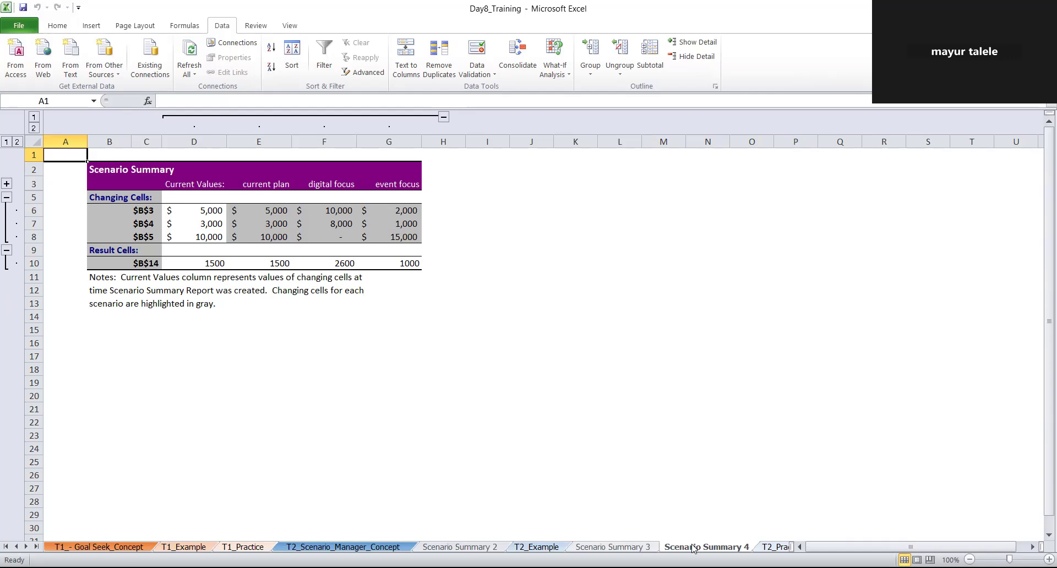
Compare the Scenario Summary 3 and Scenario Summary 4 reports and return to the T2_Practice sheet
{"action": "left_click", "coordinate": [622, 544]}
{"action": "left_click", "coordinate": [689, 547]}
{"action": "left_click", "coordinate": [779, 547]}
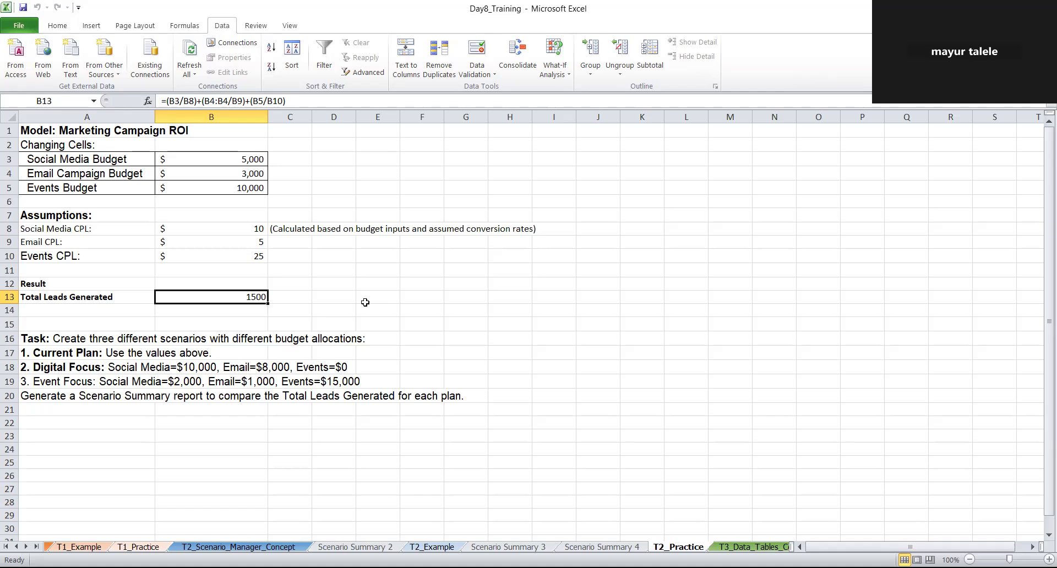
Switch between the Scenario Summary 4 and Scenario Summary 3 reports to compare their result rows, ending on T2_Practice
{"action": "left_click", "coordinate": [599, 547]}
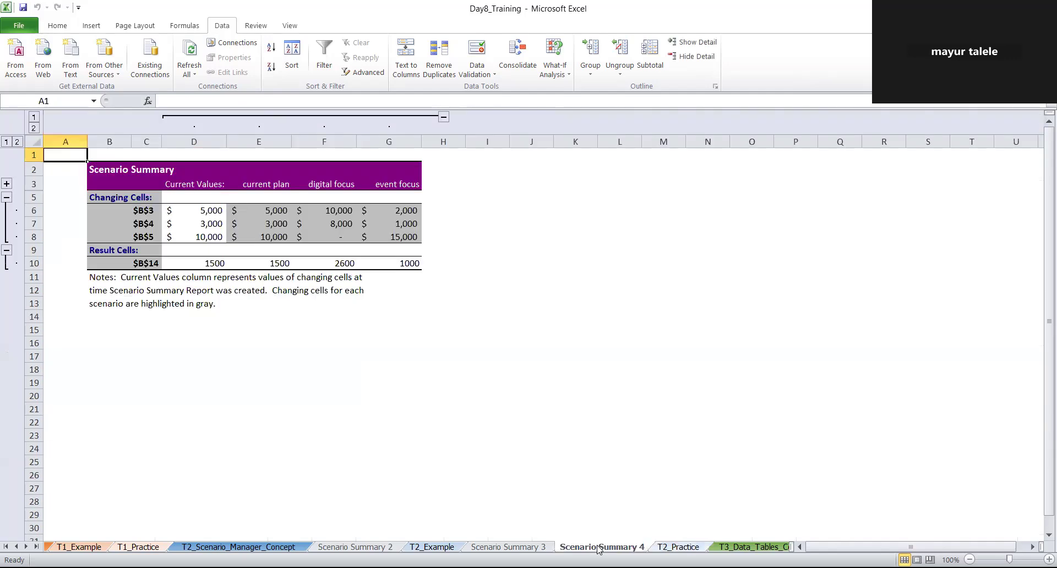
{"action": "left_click", "coordinate": [542, 547]}
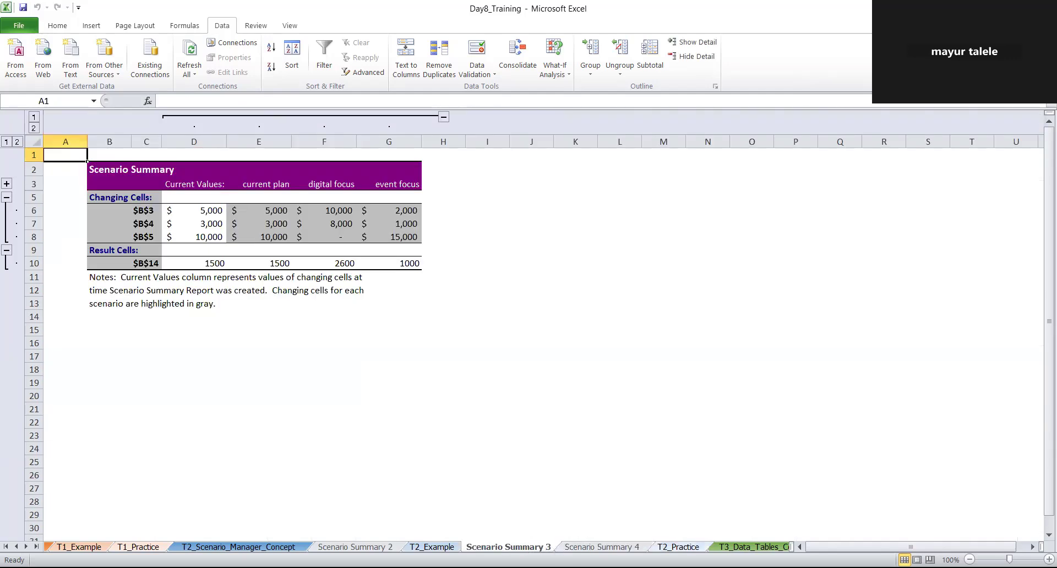
{"action": "key", "text": "ctrl+Page_Down"}
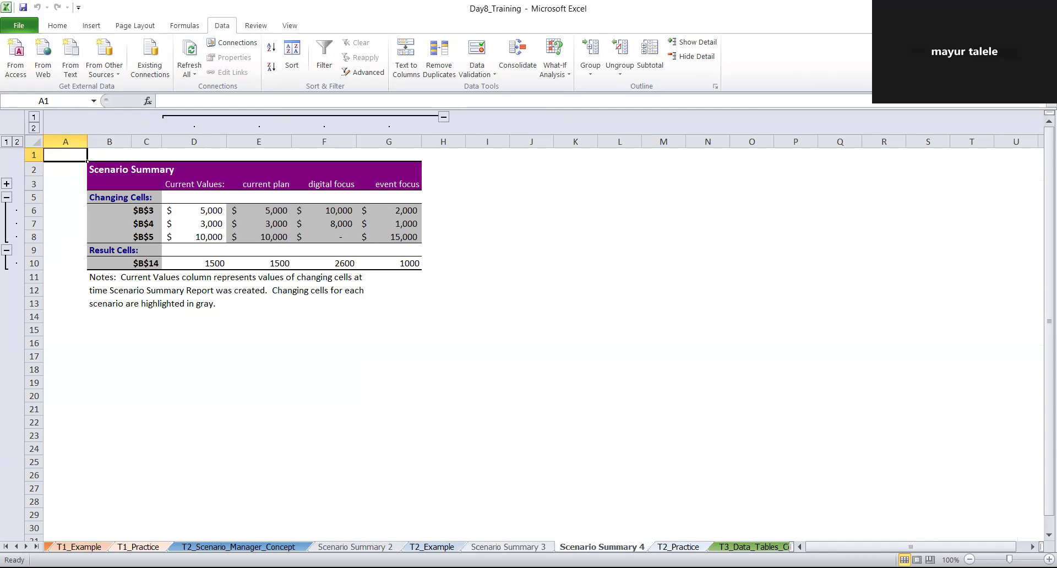
{"action": "key", "text": "ctrl+Page_Up"}
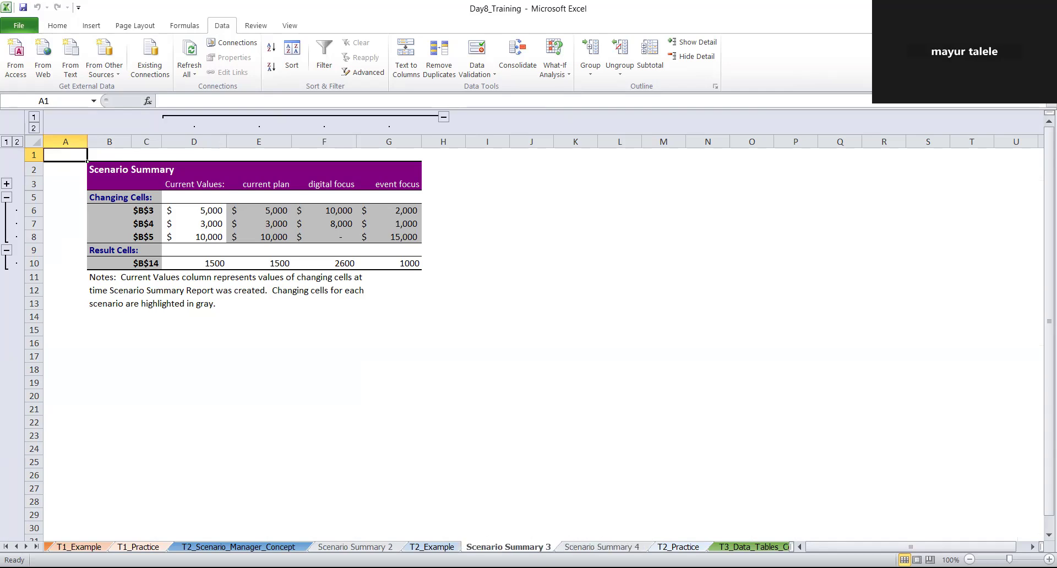
{"action": "left_click", "coordinate": [572, 548]}
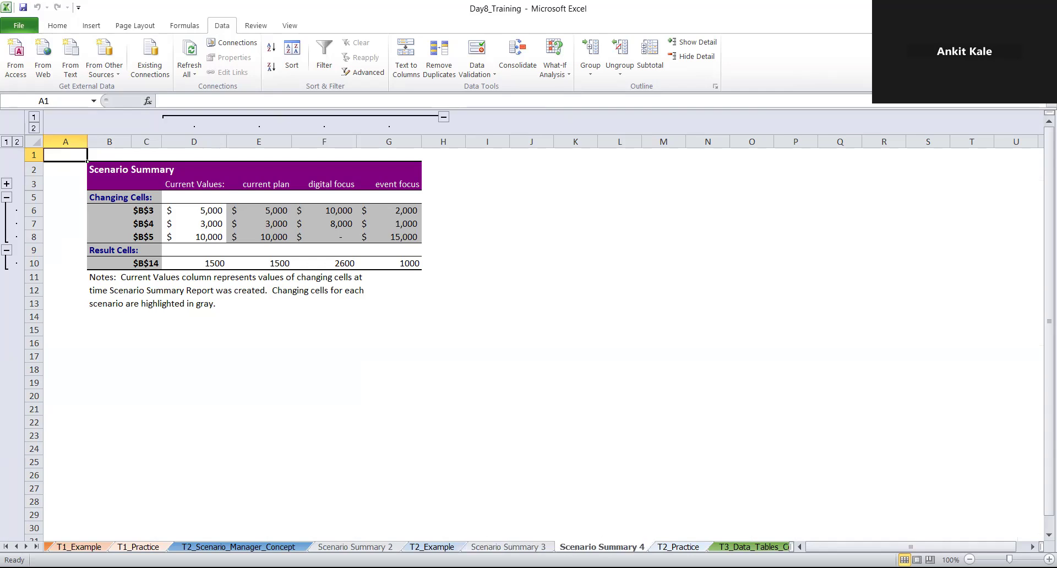
{"action": "left_click", "coordinate": [670, 546]}
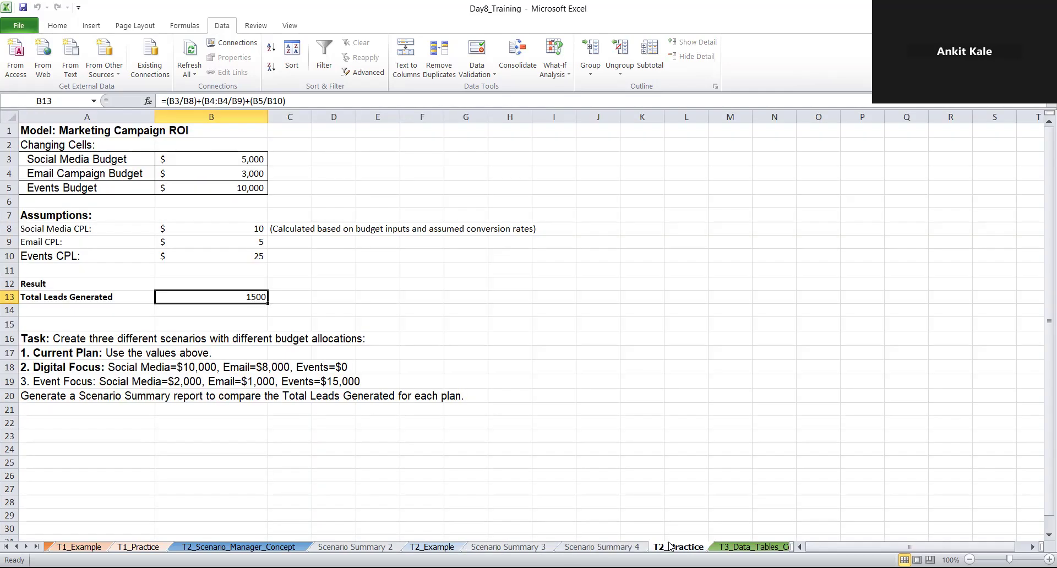
Review the digital focus scenario's changing cell values in Scenario Manager without editing them
{"action": "left_click", "coordinate": [553, 60]}
{"action": "left_click", "coordinate": [578, 90]}
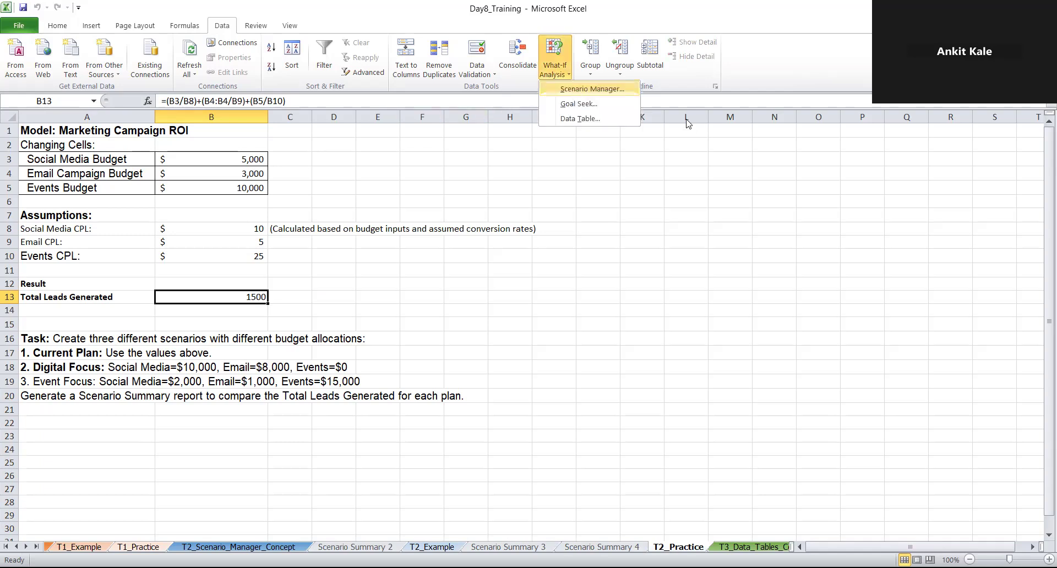
{"action": "left_click", "coordinate": [810, 150]}
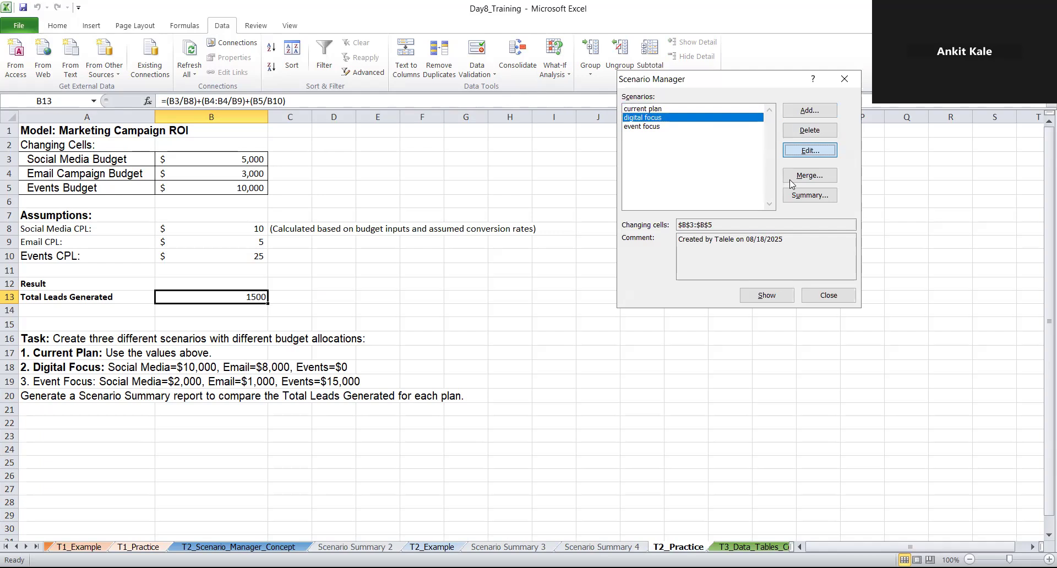
{"action": "left_click", "coordinate": [777, 281]}
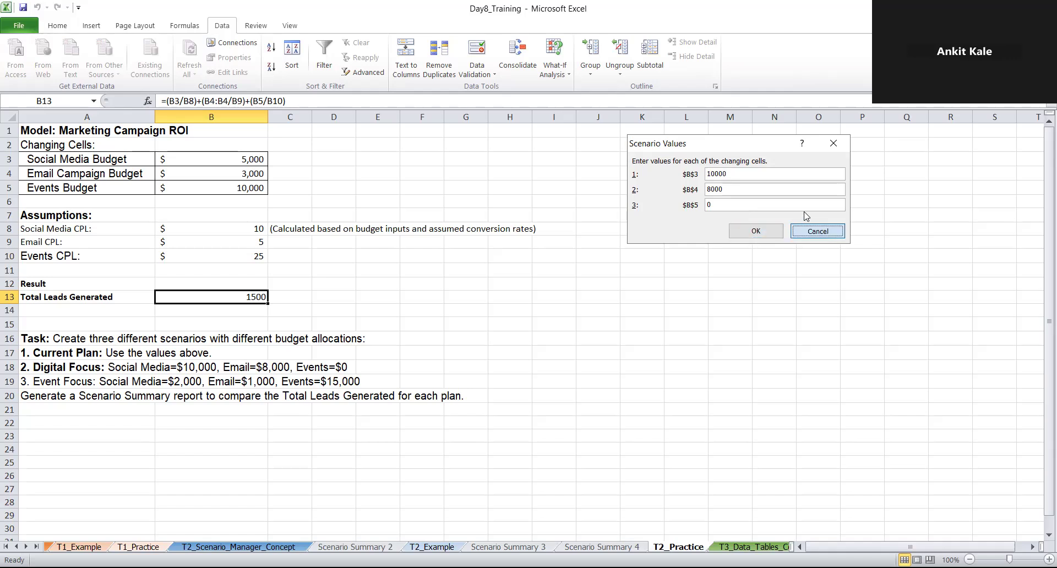
{"action": "left_click", "coordinate": [824, 231]}
{"action": "left_click", "coordinate": [842, 299]}
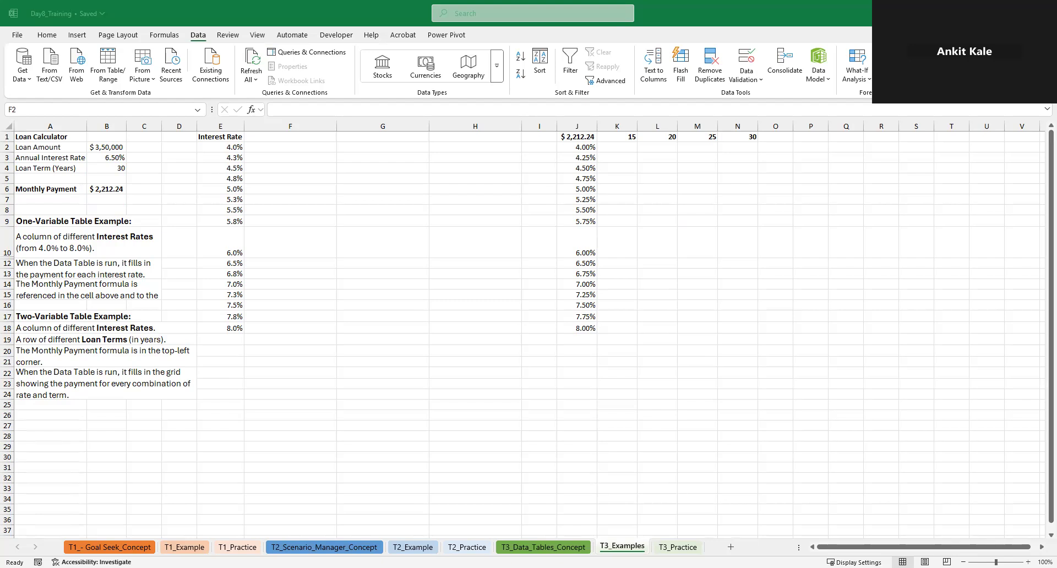
Read the one-variable data table setup notes on the T3_Data_Tables_Concept sheet and return to T3_Examples
{"action": "left_click", "coordinate": [576, 549]}
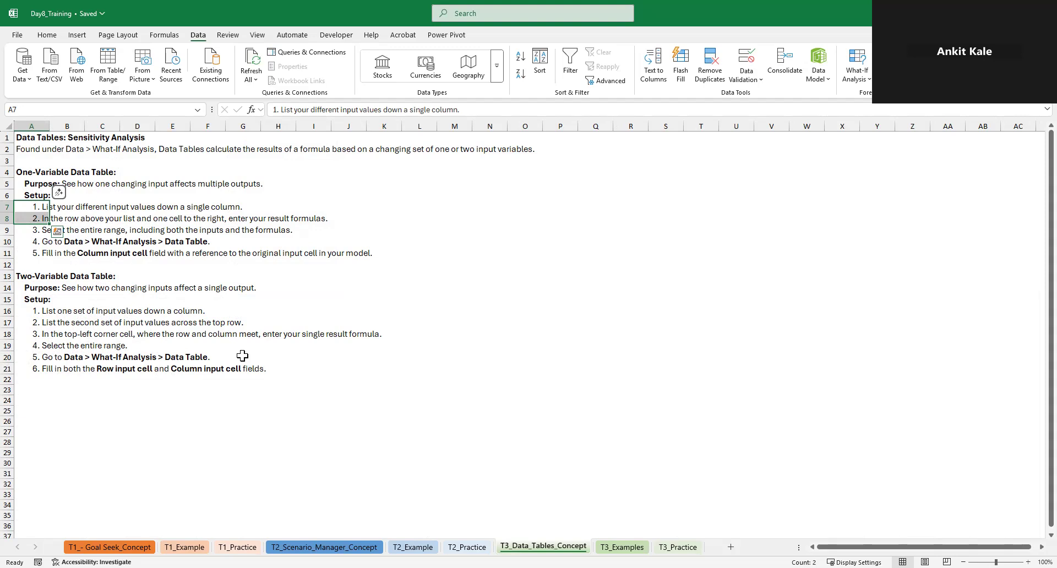
{"action": "left_click", "coordinate": [160, 254]}
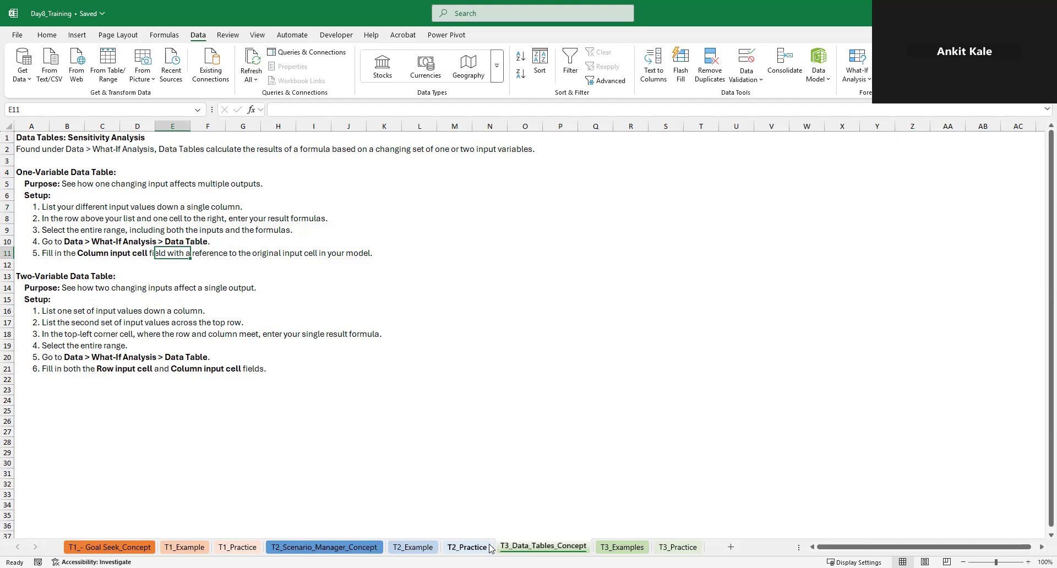
{"action": "left_click", "coordinate": [621, 547]}
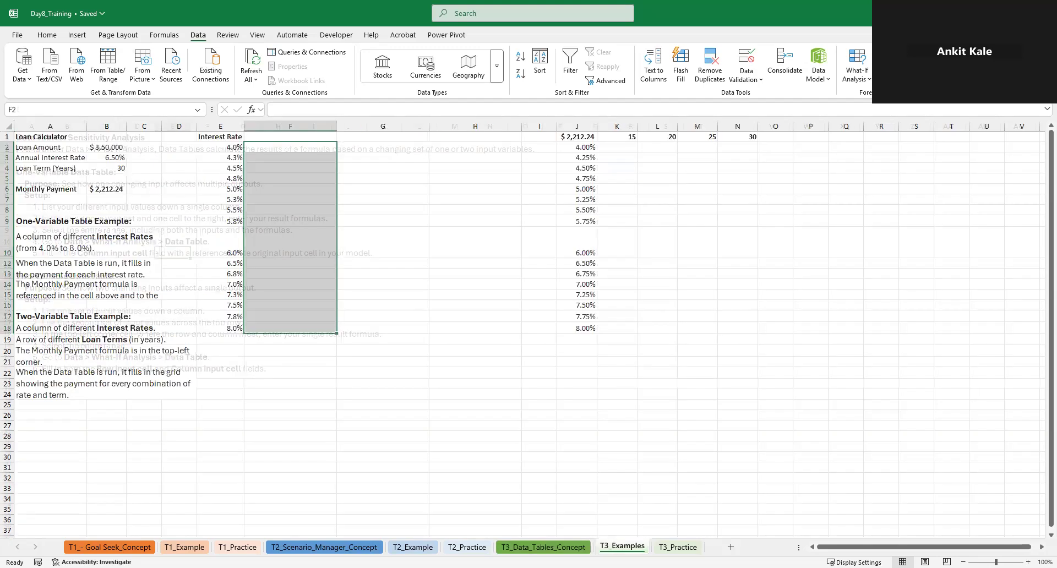
{"action": "left_click", "coordinate": [359, 283]}
{"action": "left_click", "coordinate": [250, 139]}
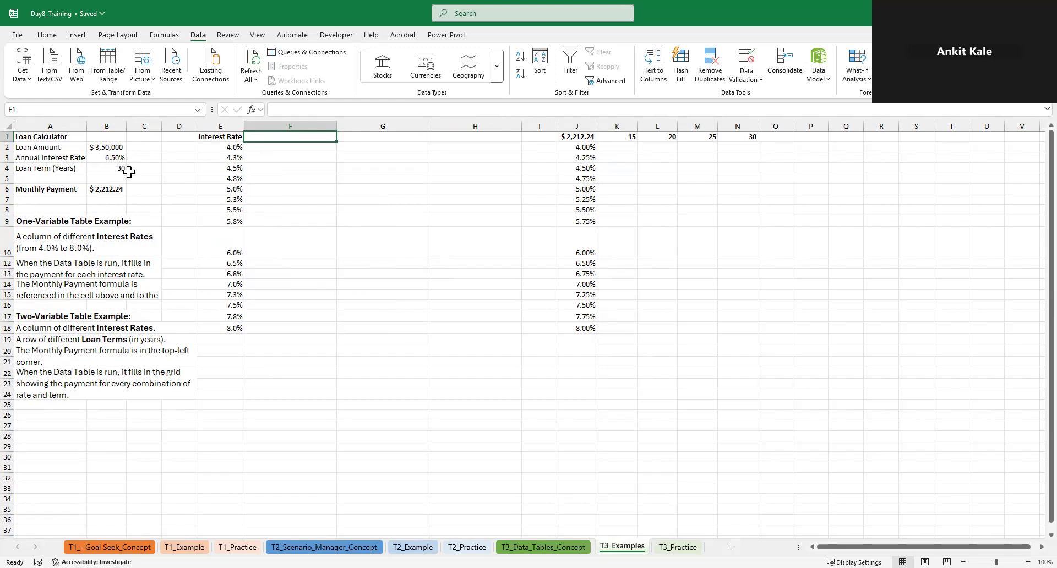
Start a new PMT formula in the Monthly Payment cell B6, discard it and restore =-PMT(B3/12, B4*12, B2)
{"action": "left_click", "coordinate": [108, 190]}
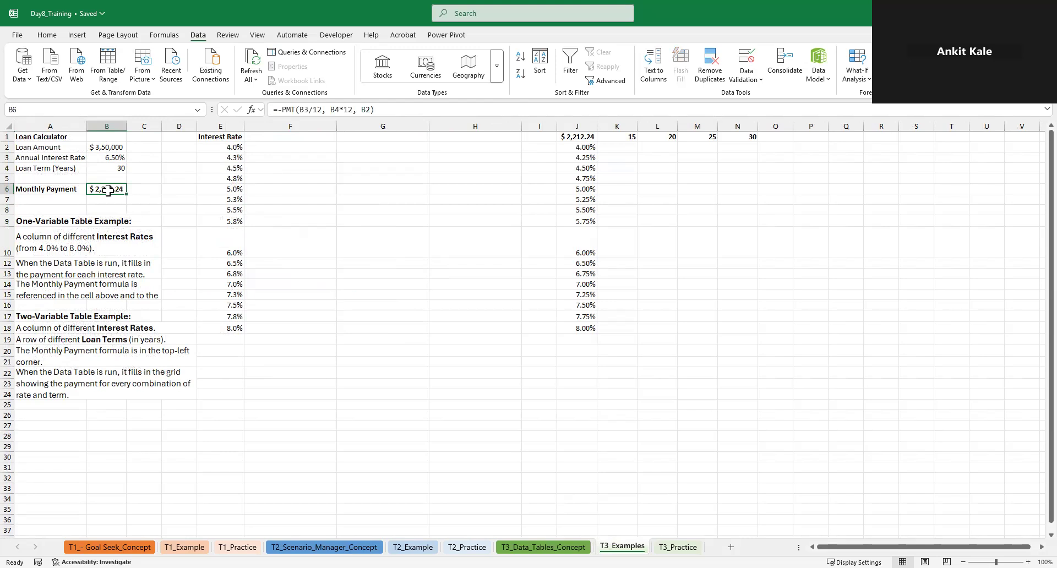
{"action": "type", "text": "=p"}
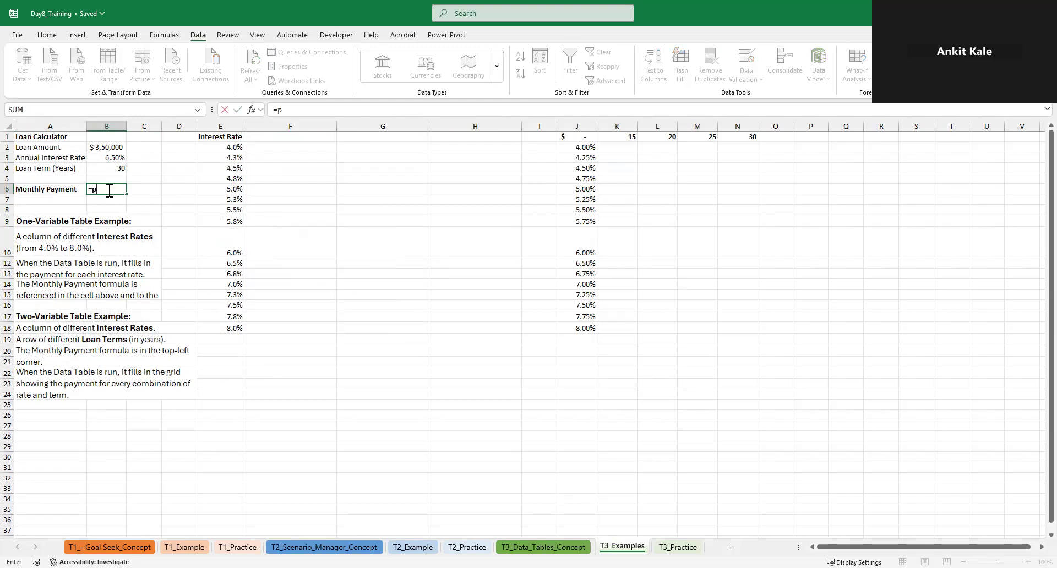
{"action": "type", "text": "m"}
{"action": "key", "text": "Tab"}
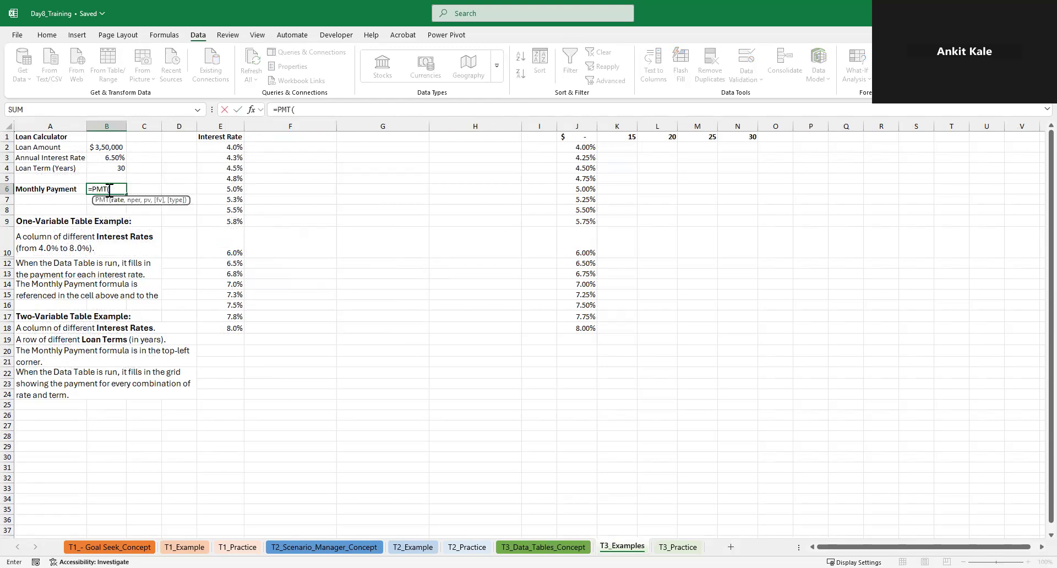
{"action": "key", "text": "Escape"}
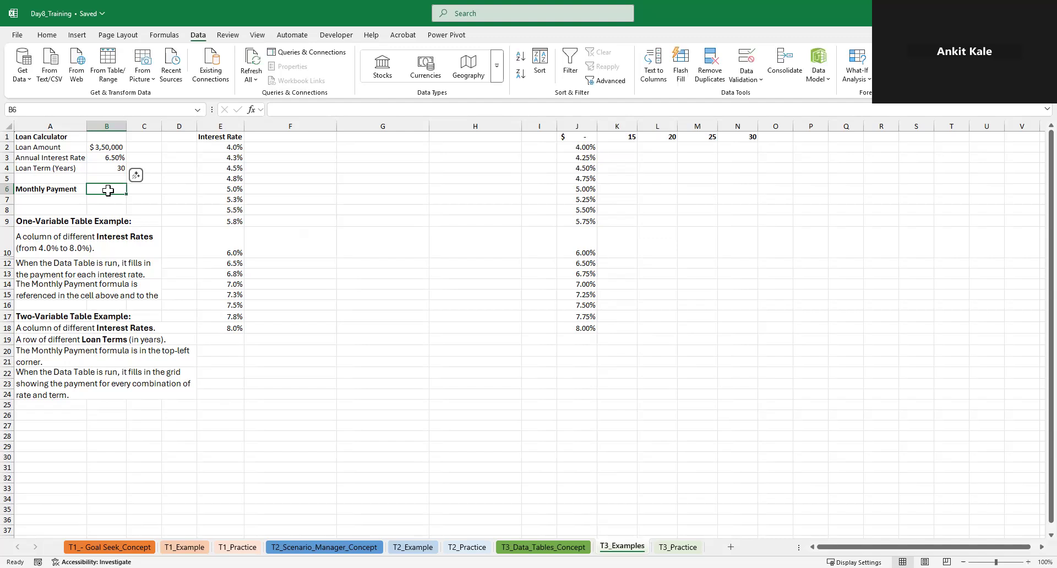
{"action": "type", "text": "=-PMT(B3/12, B4*12, B2)"}
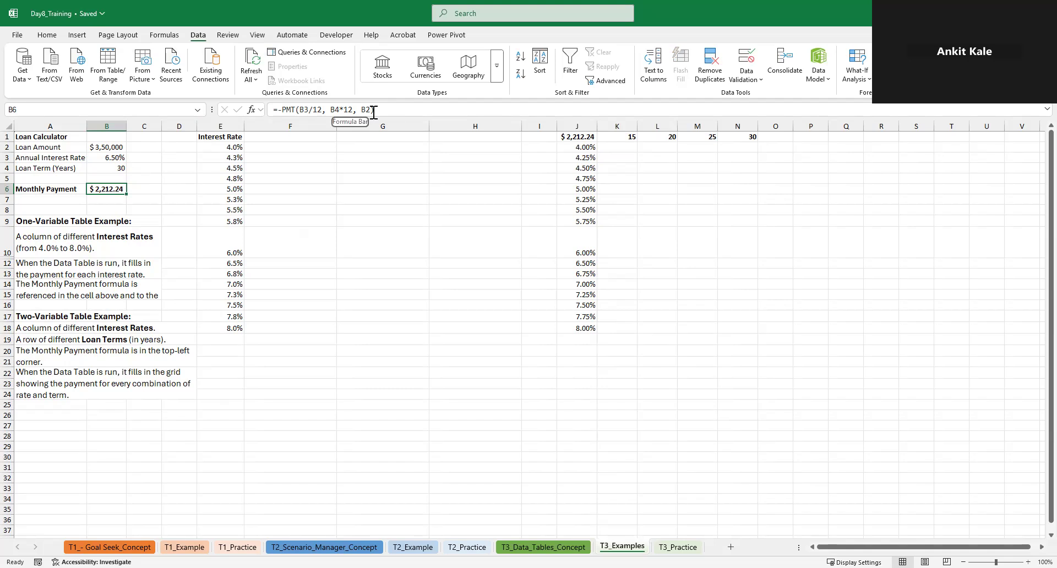
Link cell F1, beside the Interest Rate heading, to the Monthly Payment result with =B6
{"action": "left_click", "coordinate": [272, 146]}
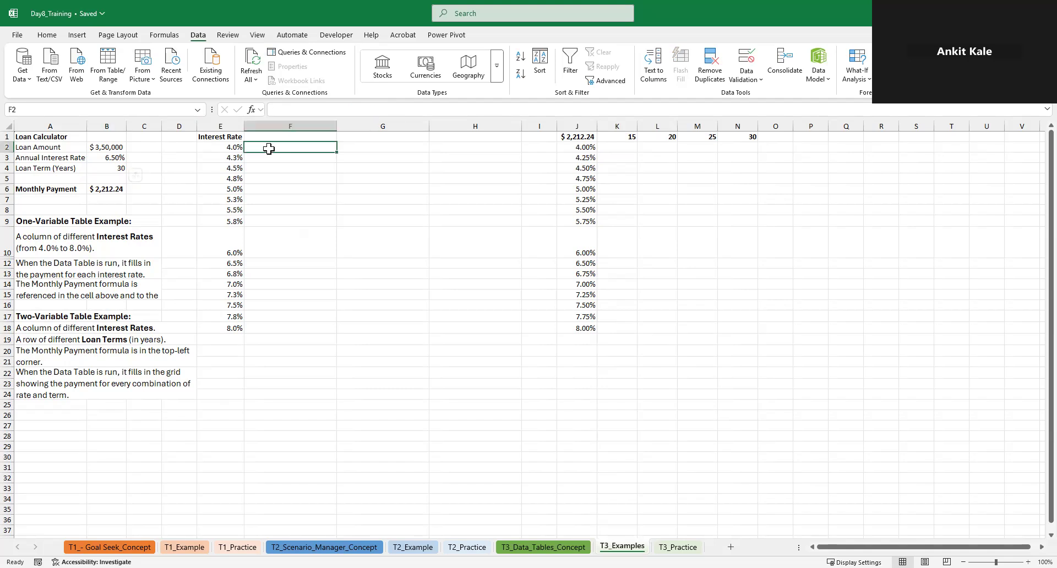
{"action": "key", "text": "Up"}
{"action": "type", "text": "="}
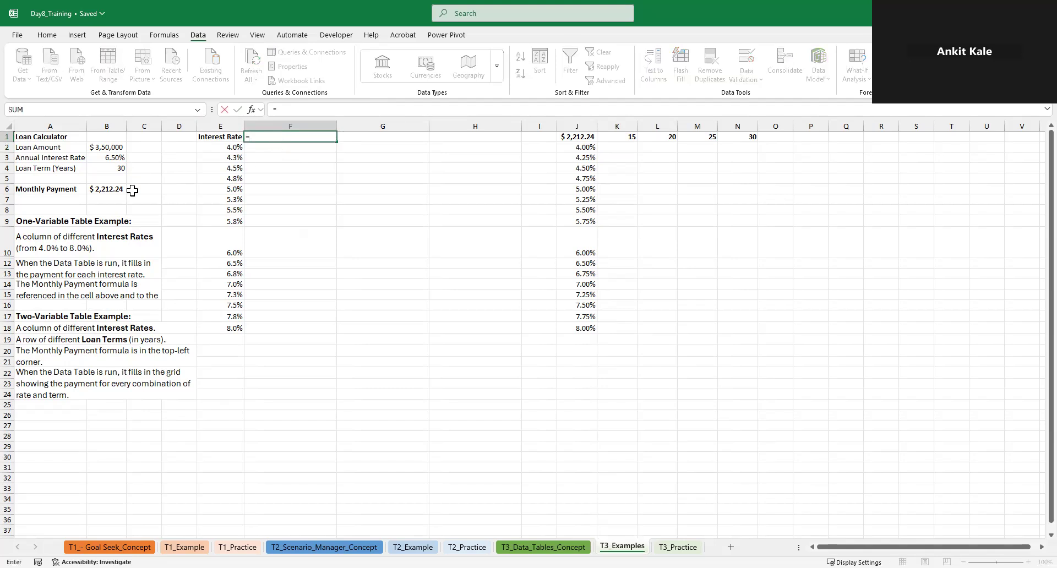
{"action": "left_click", "coordinate": [110, 190]}
{"action": "key", "text": "Return"}
{"action": "key", "text": "Up"}
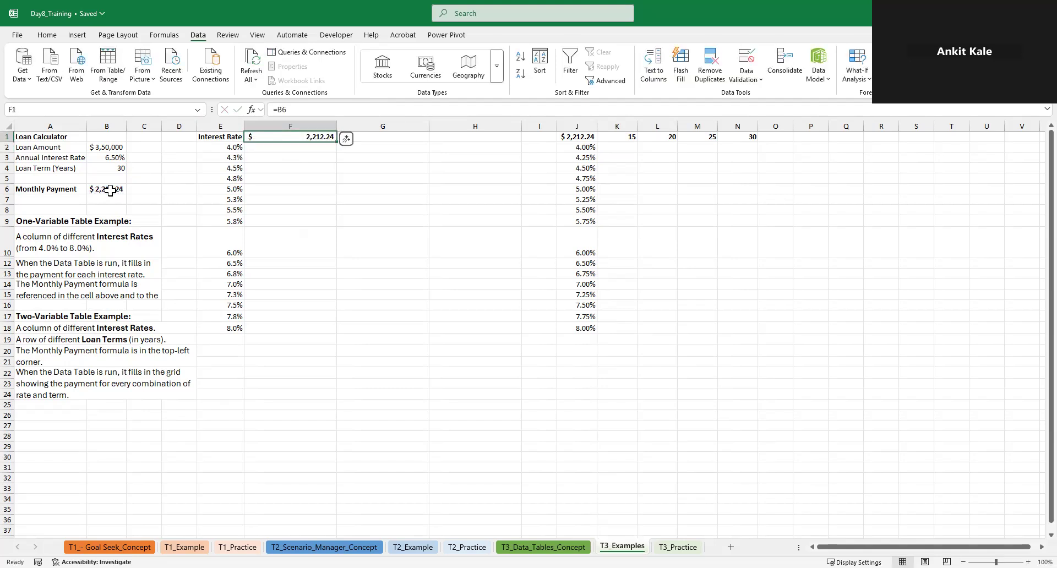
Create a one-variable data table over E1:F18 using the annual interest rate cell B3 as the column input cell
{"action": "key", "text": "Left"}
{"action": "key", "text": "shift+Right"}
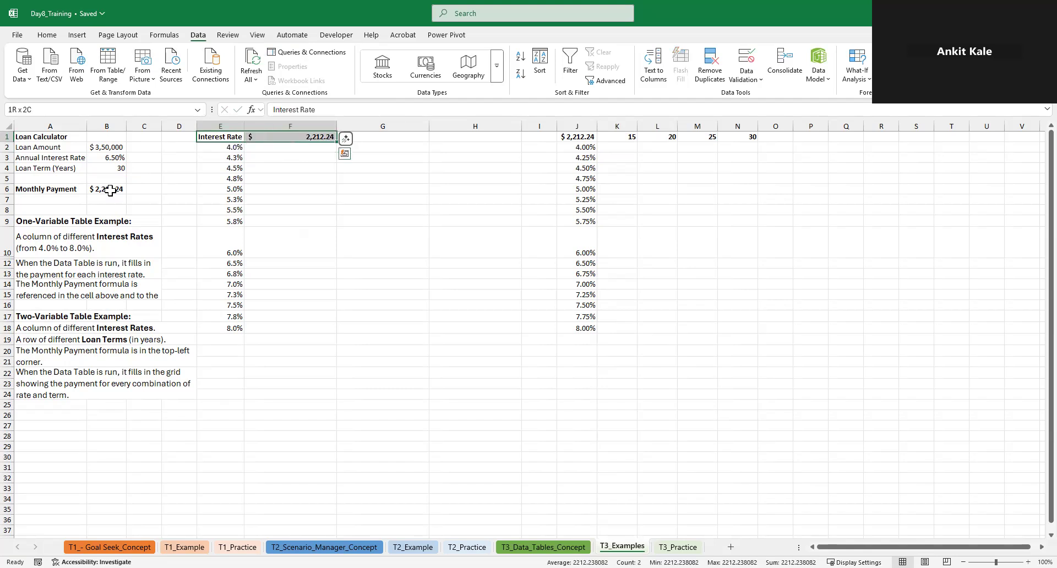
{"action": "key", "text": "ctrl+shift+Down"}
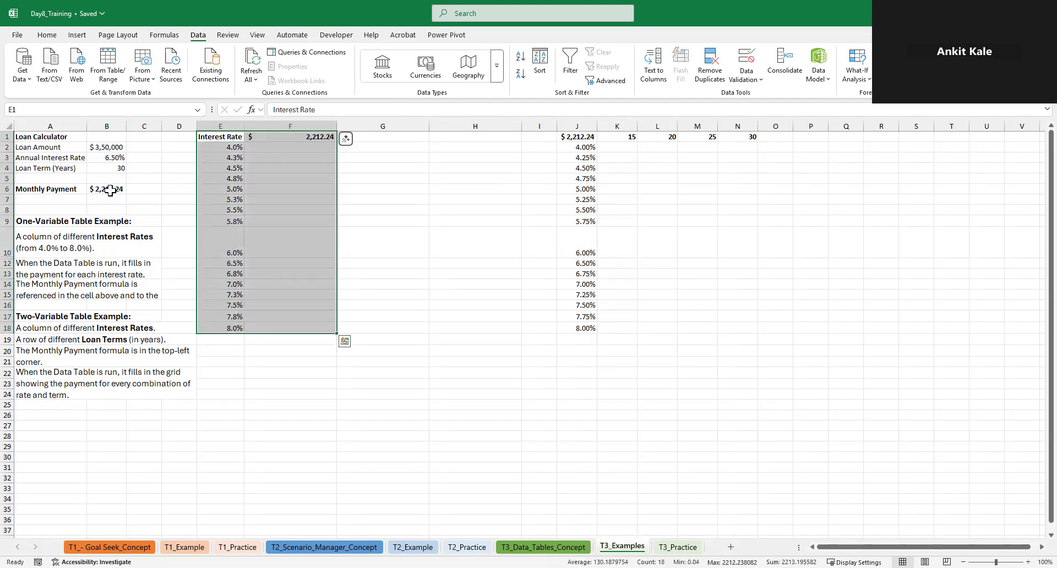
{"action": "left_click", "coordinate": [865, 84]}
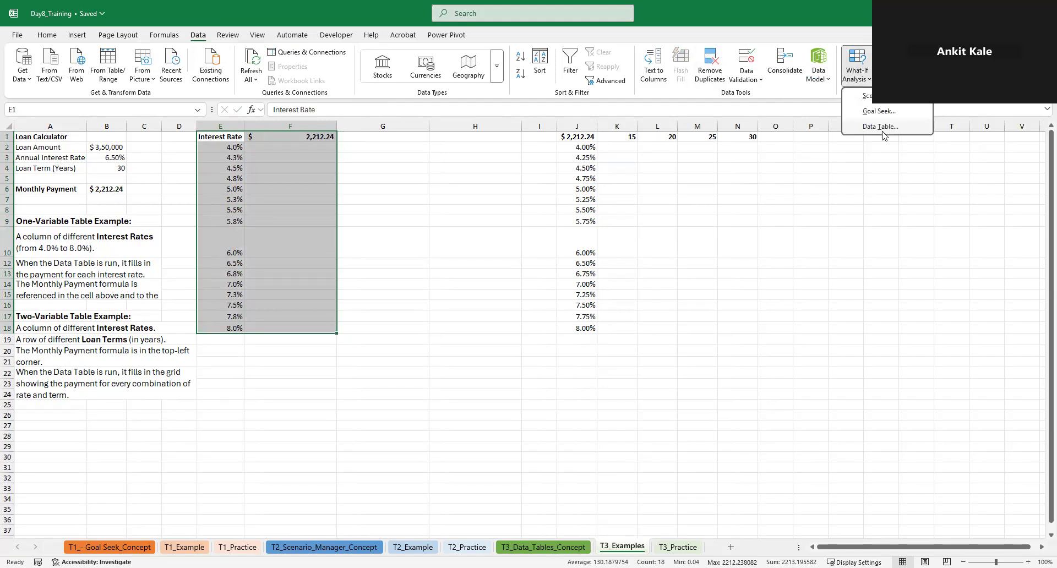
{"action": "left_click", "coordinate": [881, 130]}
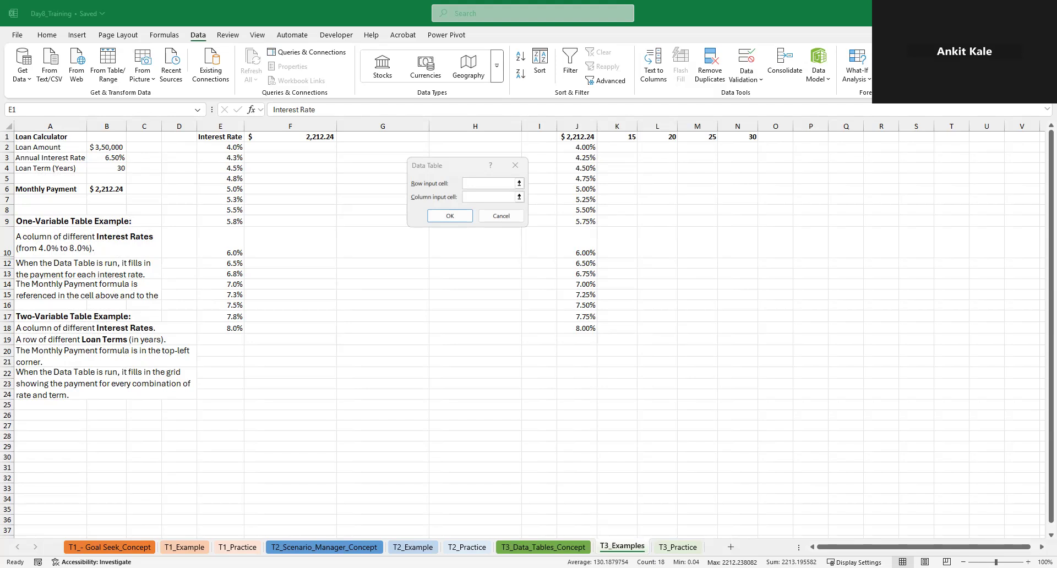
{"action": "left_click", "coordinate": [494, 197]}
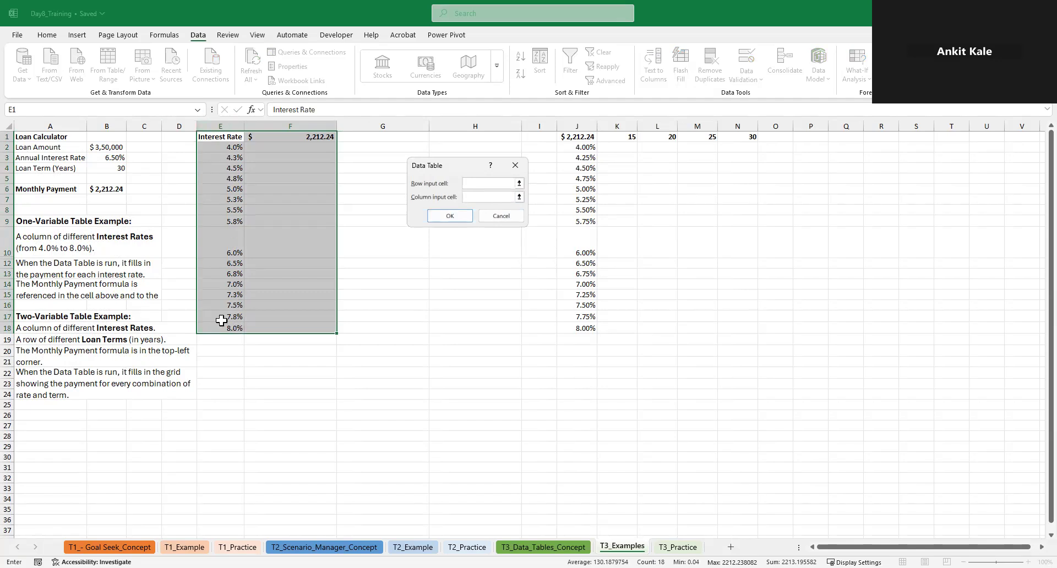
{"action": "left_click", "coordinate": [118, 157]}
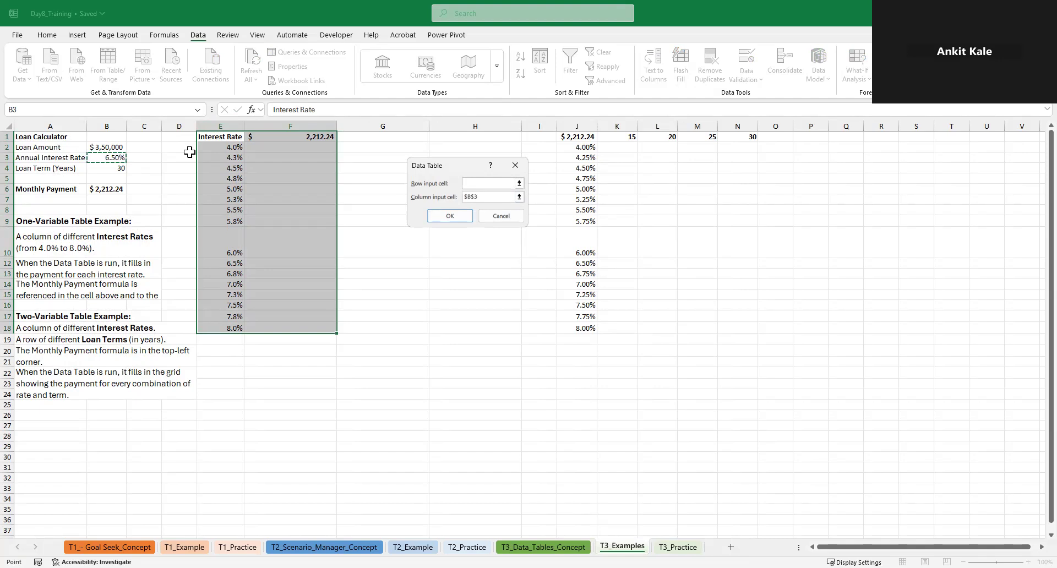
{"action": "left_click", "coordinate": [452, 216]}
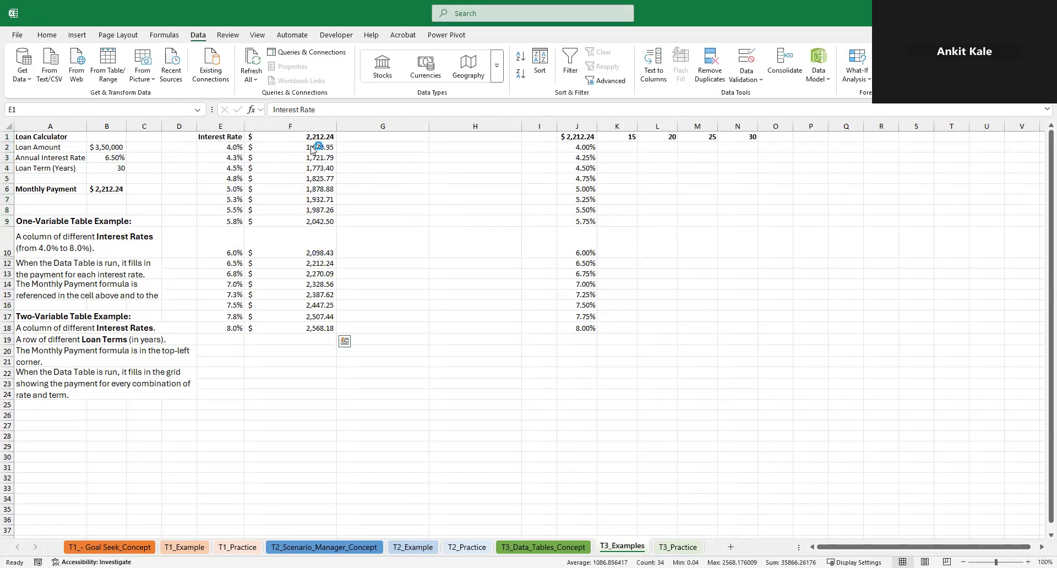
Format the interest rates in E2:E18 as percentages with two decimal places
{"action": "mouse_move", "coordinate": [398, 184]}
{"action": "left_mouse_down"}
{"action": "mouse_move", "coordinate": [319, 158]}
{"action": "mouse_move", "coordinate": [383, 184]}
{"action": "left_mouse_up"}
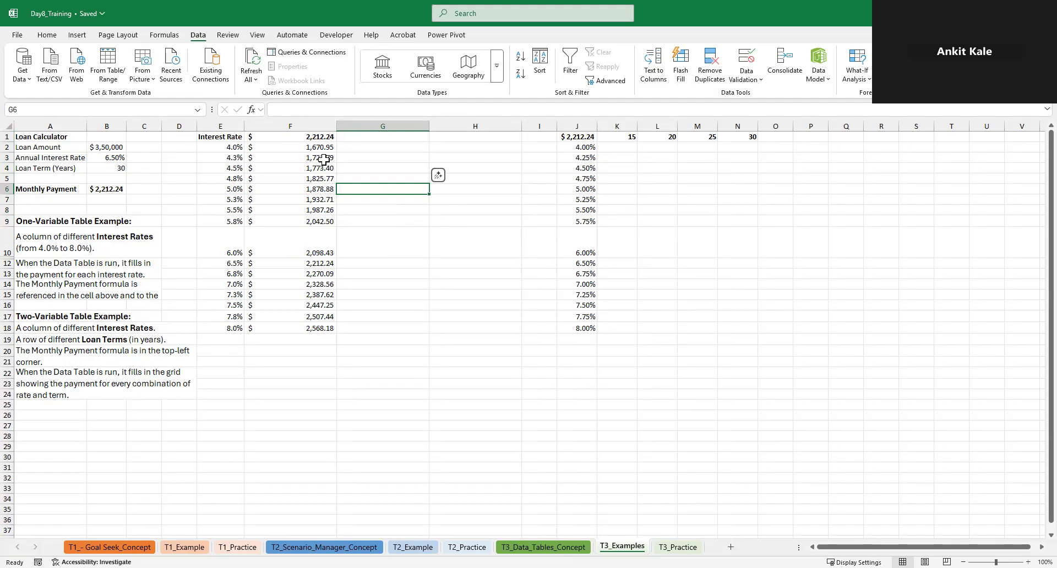
{"action": "left_click_drag", "start_coordinate": [235, 144], "coordinate": [222, 327]}
{"action": "left_click", "coordinate": [47, 35]}
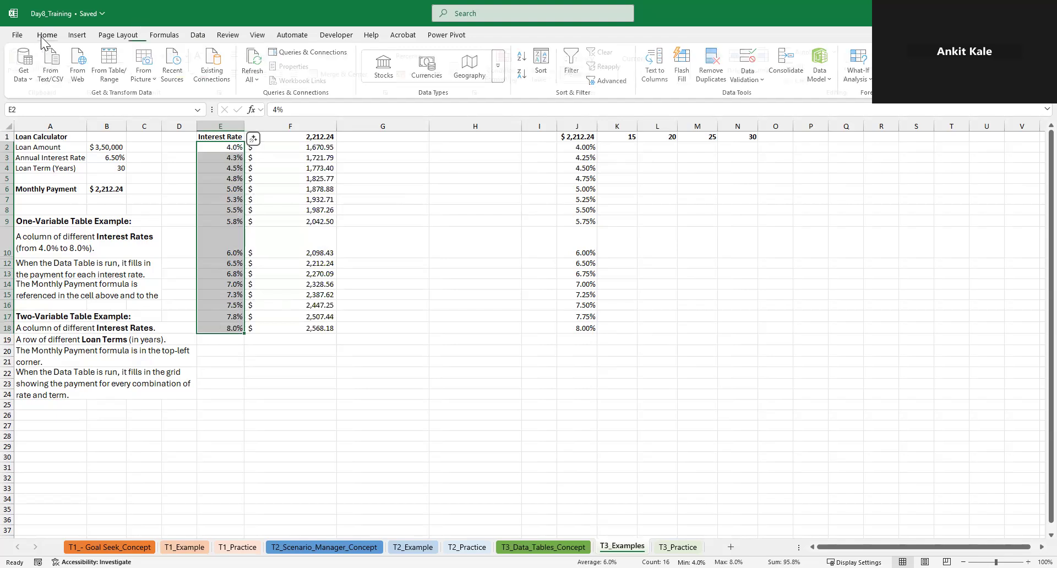
{"action": "left_click", "coordinate": [461, 74]}
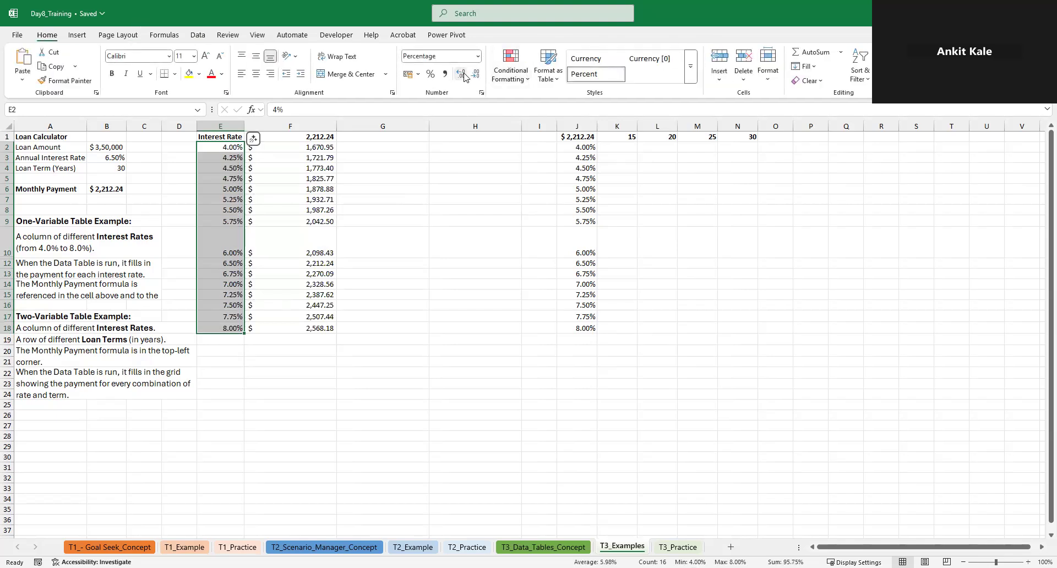
Examine the contents of E2 and E3 and the data table's payment for the 6.50% rate in row 12
{"action": "left_click", "coordinate": [213, 153]}
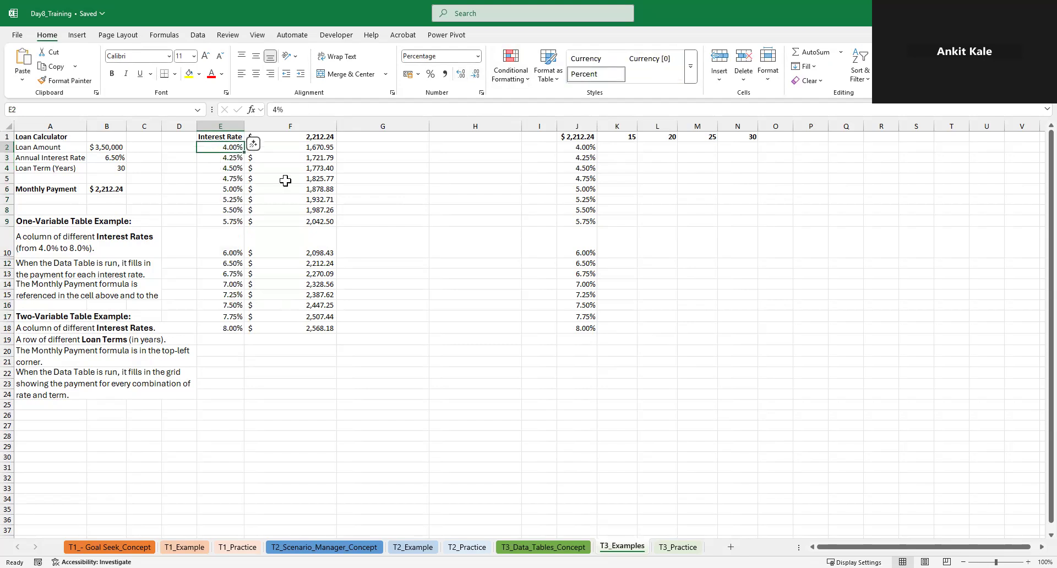
{"action": "key", "text": "Down"}
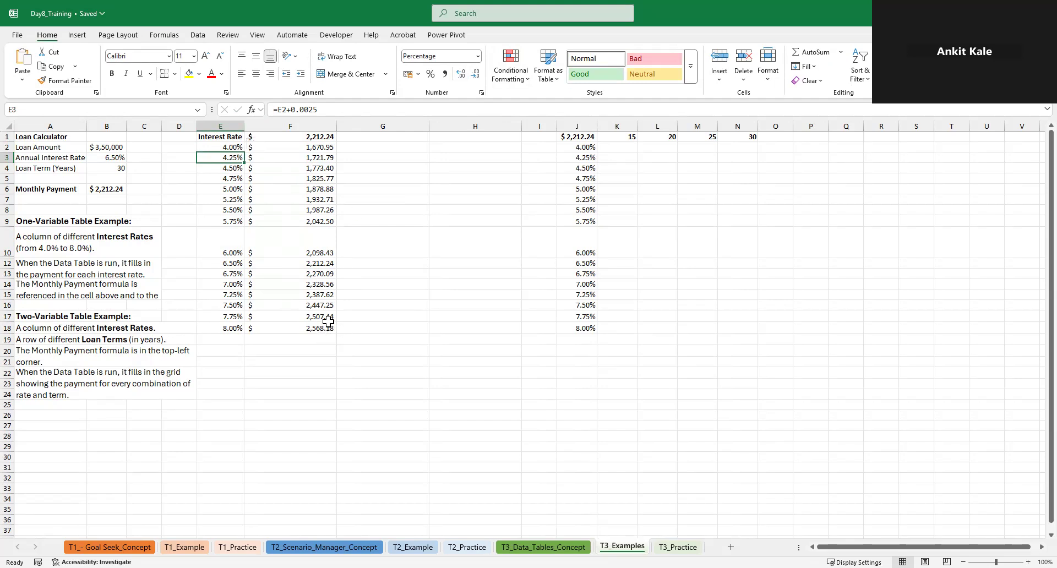
{"action": "left_click_drag", "start_coordinate": [234, 265], "coordinate": [290, 264]}
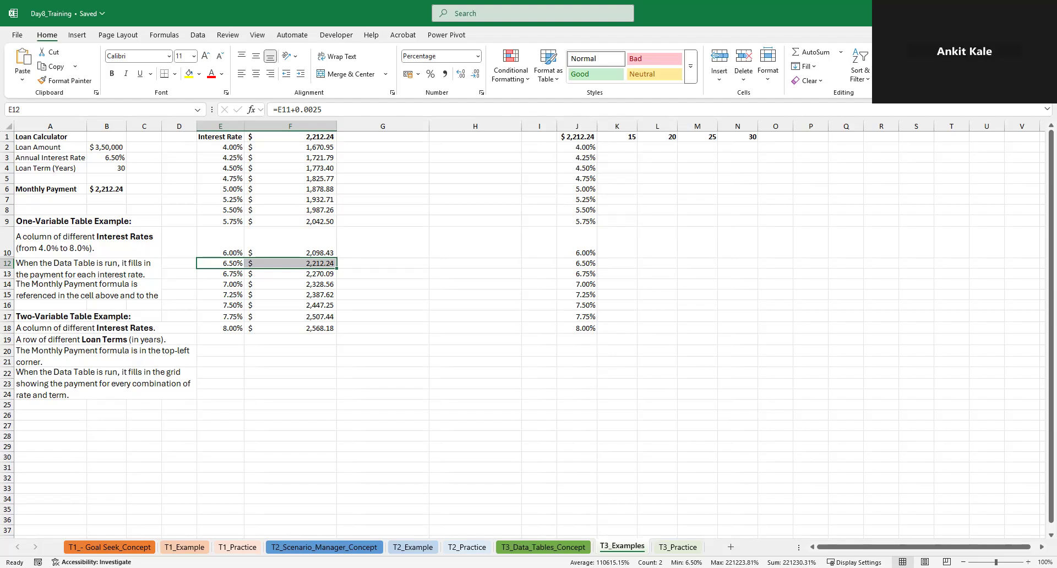
{"action": "left_click", "coordinate": [835, 240]}
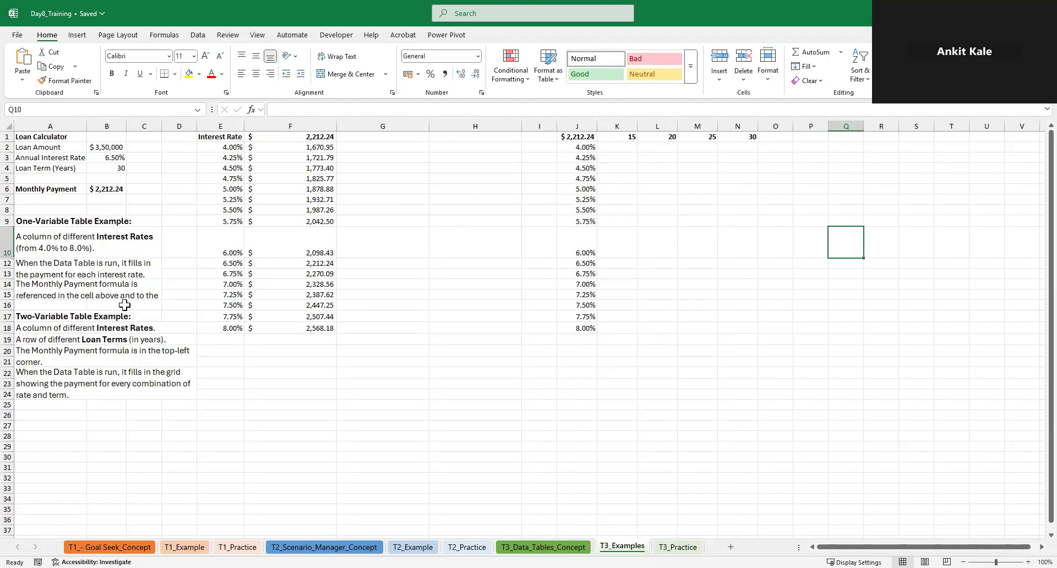
{"action": "left_click_drag", "start_coordinate": [577, 137], "coordinate": [547, 250]}
{"action": "left_click", "coordinate": [639, 249]}
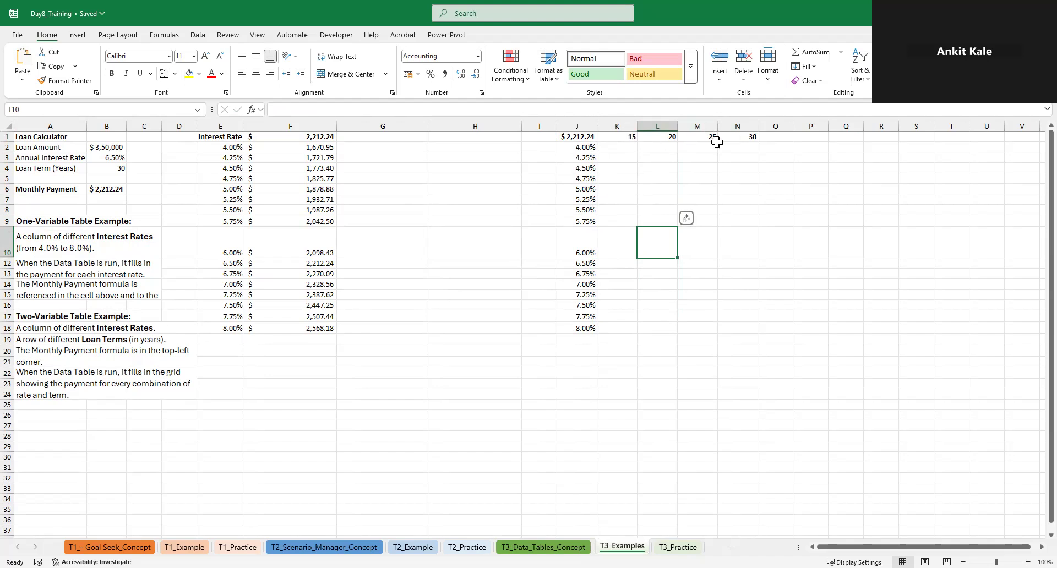
Create a two-variable data table over J1:N18 with loan term B4 as the row input and annual interest rate B3 as the column input
{"action": "left_click", "coordinate": [583, 137]}
{"action": "left_click_drag", "start_coordinate": [582, 137], "coordinate": [727, 328]}
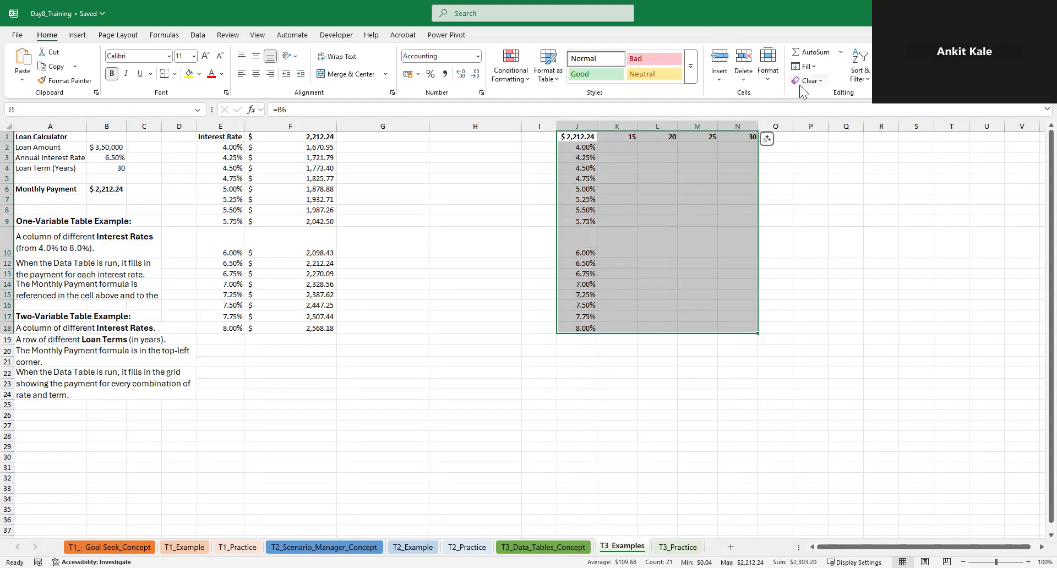
{"action": "left_click", "coordinate": [195, 36]}
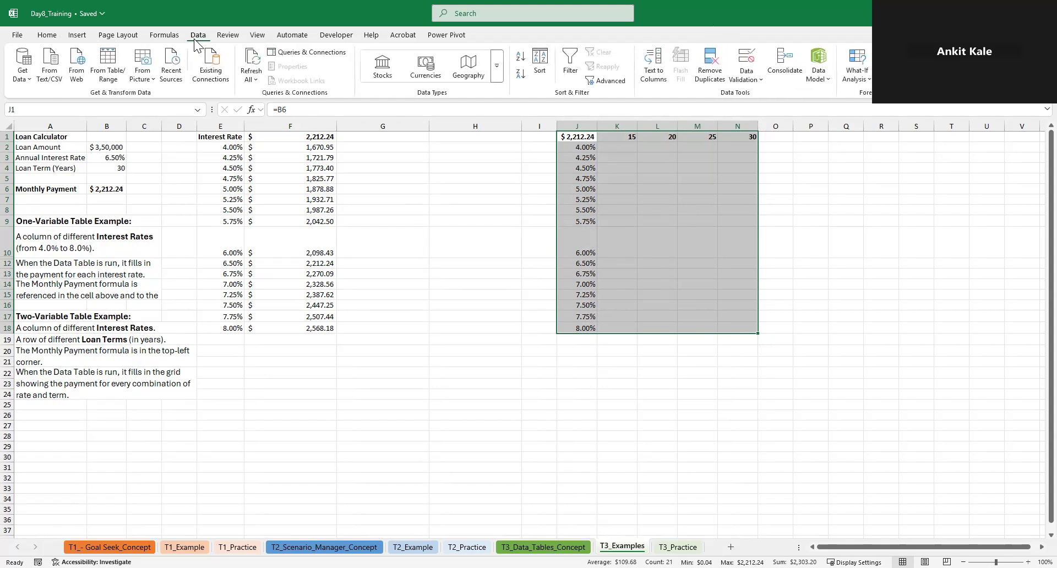
{"action": "left_click", "coordinate": [853, 81]}
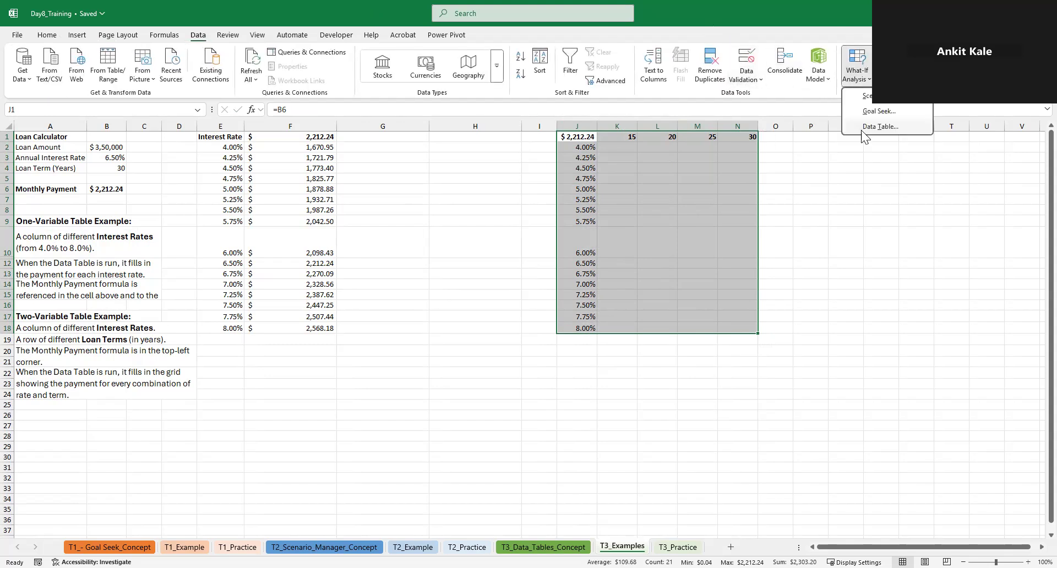
{"action": "left_click", "coordinate": [871, 127]}
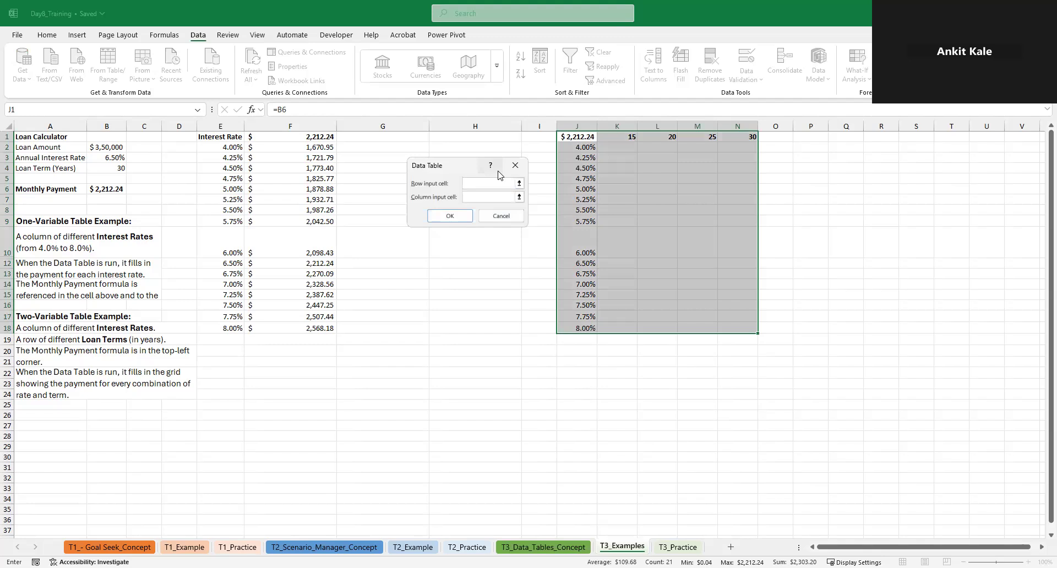
{"action": "left_click", "coordinate": [102, 166]}
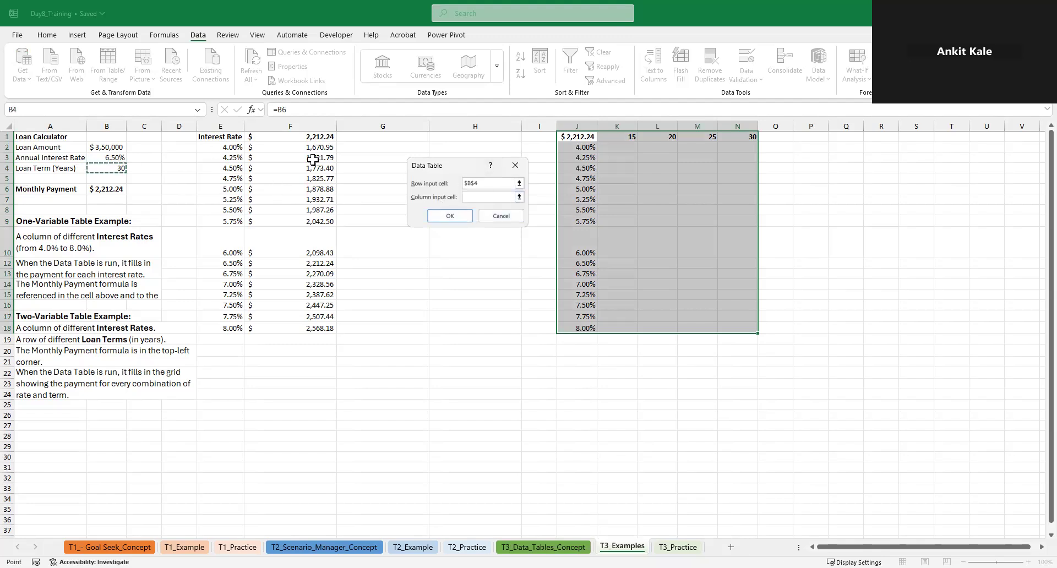
{"action": "left_click", "coordinate": [489, 198]}
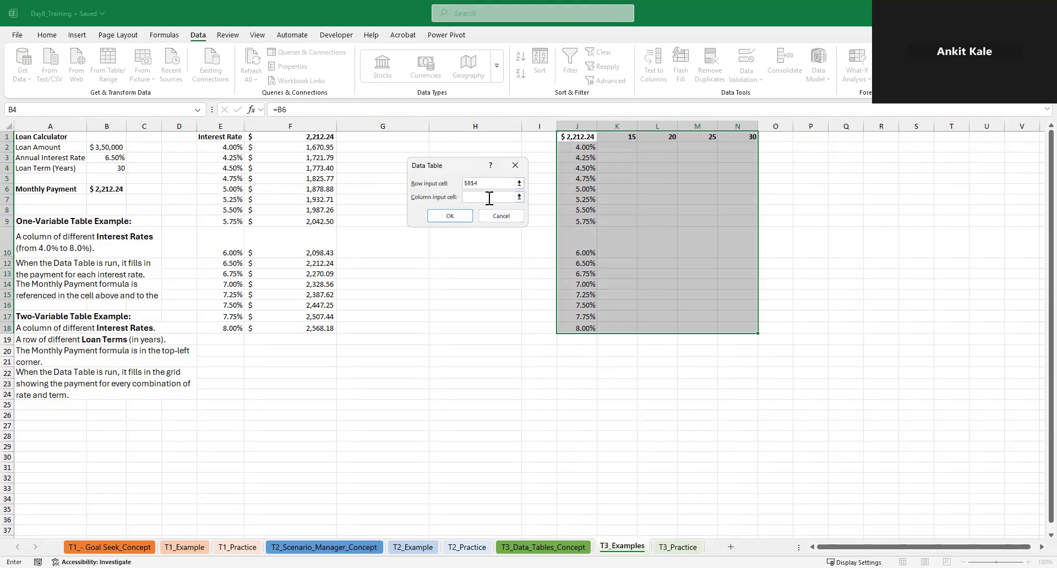
{"action": "left_click", "coordinate": [106, 159]}
{"action": "left_click", "coordinate": [449, 216]}
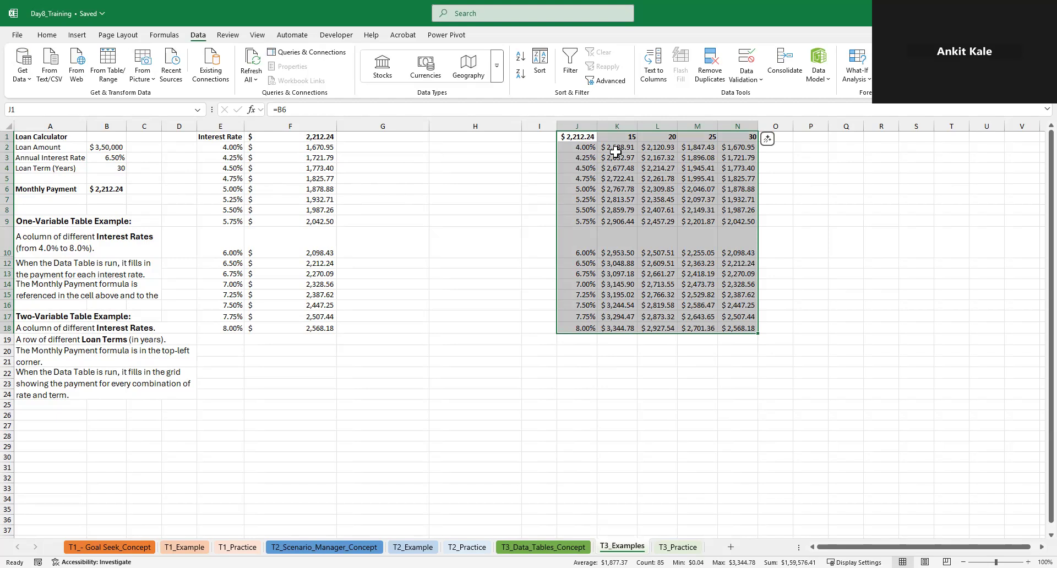
{"action": "left_click", "coordinate": [615, 147]}
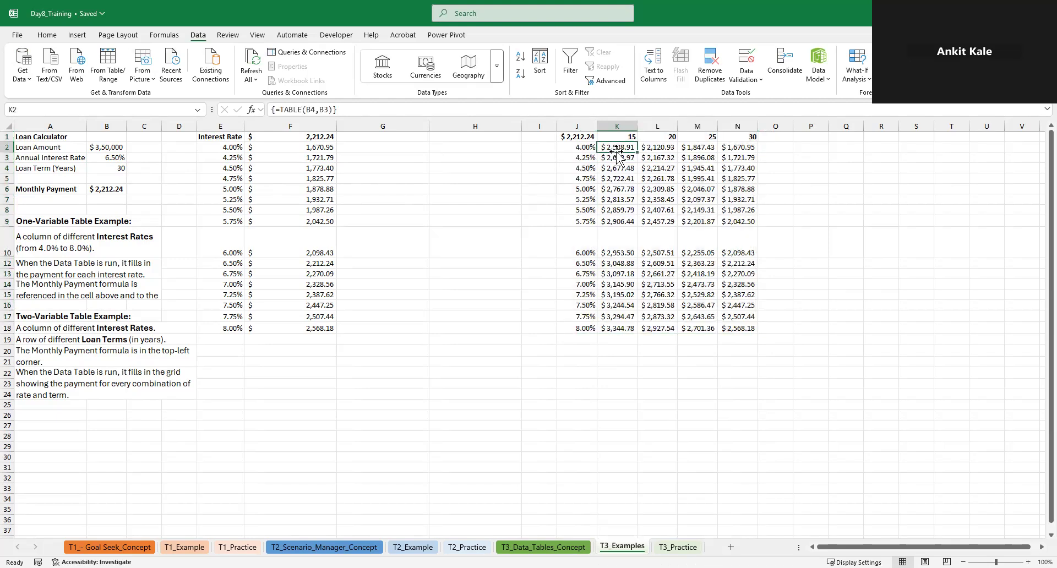
{"action": "left_click", "coordinate": [749, 266]}
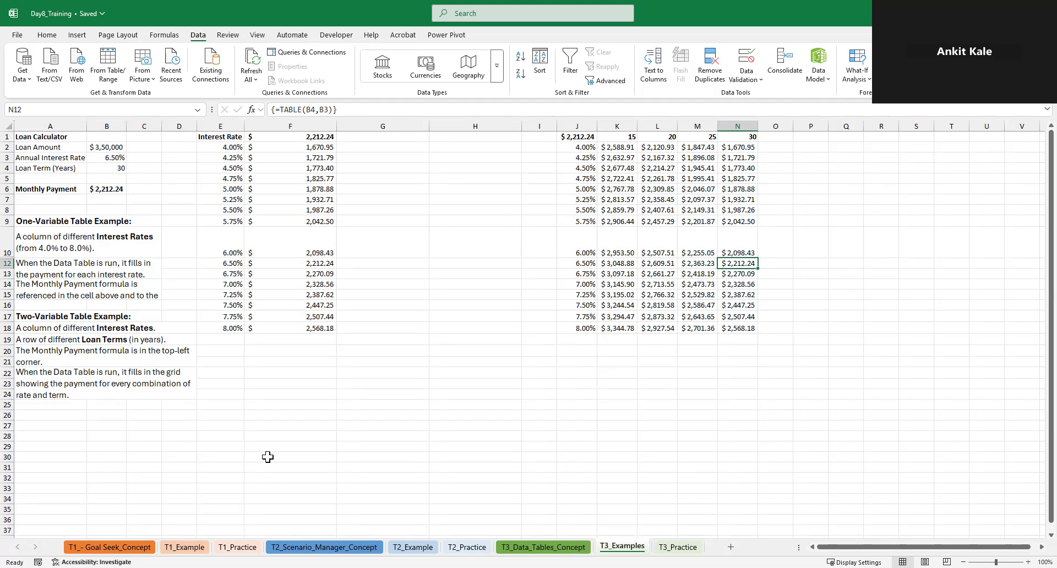
Clear the calculated payments in K2:N18 of the two-variable table
{"action": "left_click", "coordinate": [618, 137]}
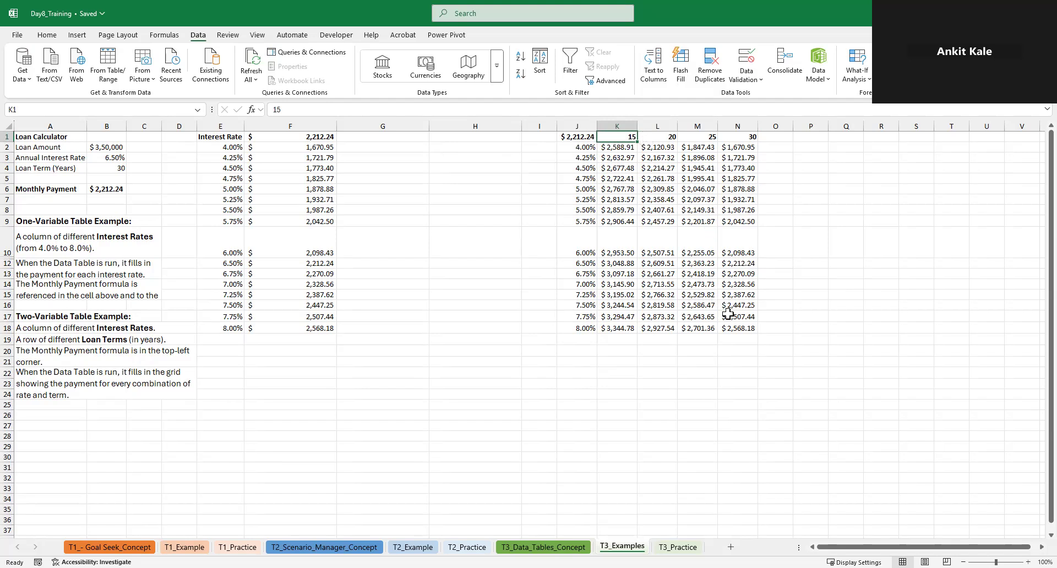
{"action": "key", "text": "Down"}
{"action": "key", "text": "ctrl+shift+Right"}
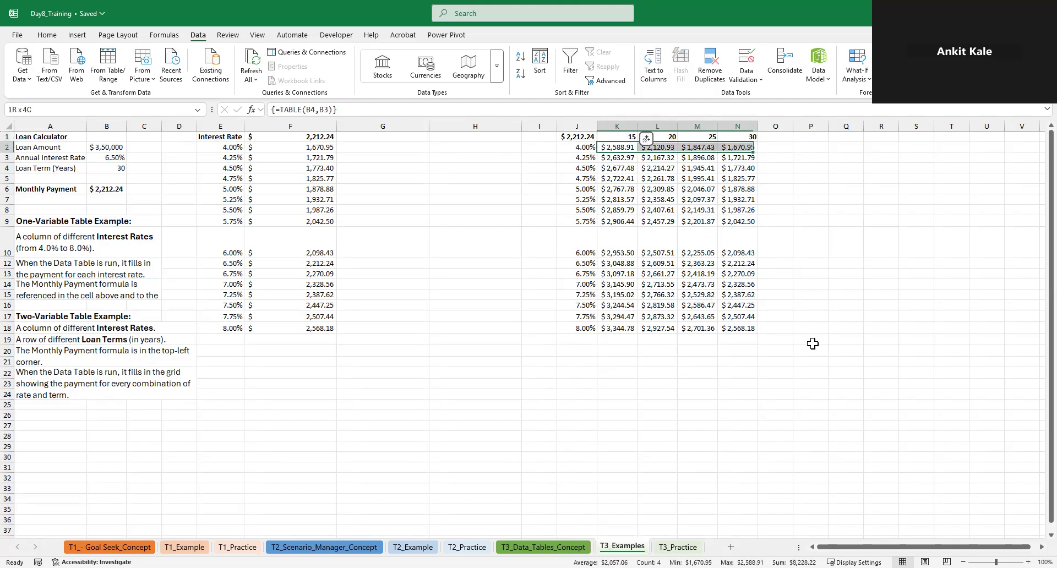
{"action": "key", "text": "ctrl+shift+Down"}
{"action": "key", "text": "Delete"}
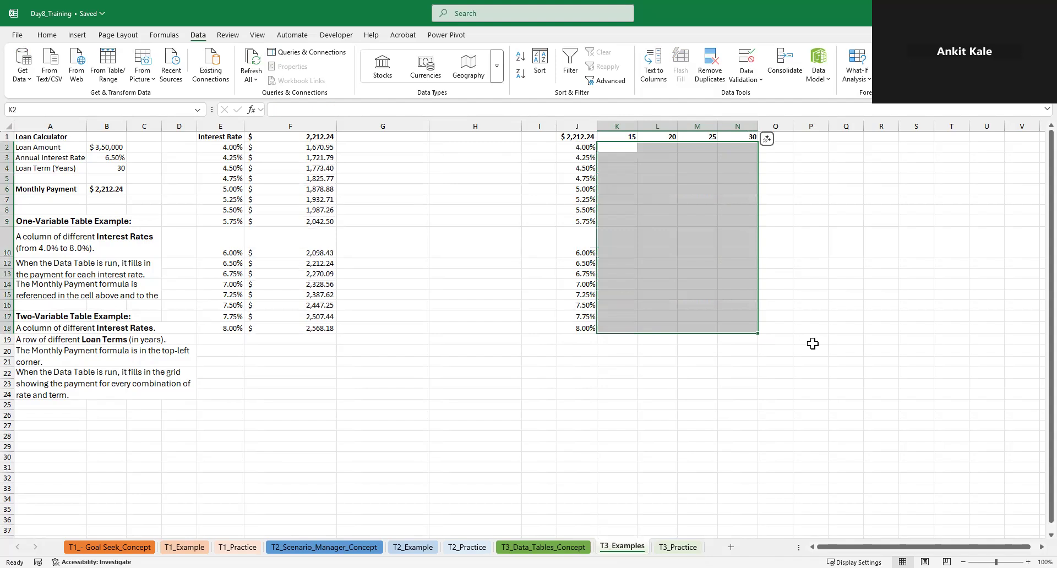
Replace the first two loan terms in K1 and L1 with the loan amounts 100000 and 200000
{"action": "key", "text": "Up"}
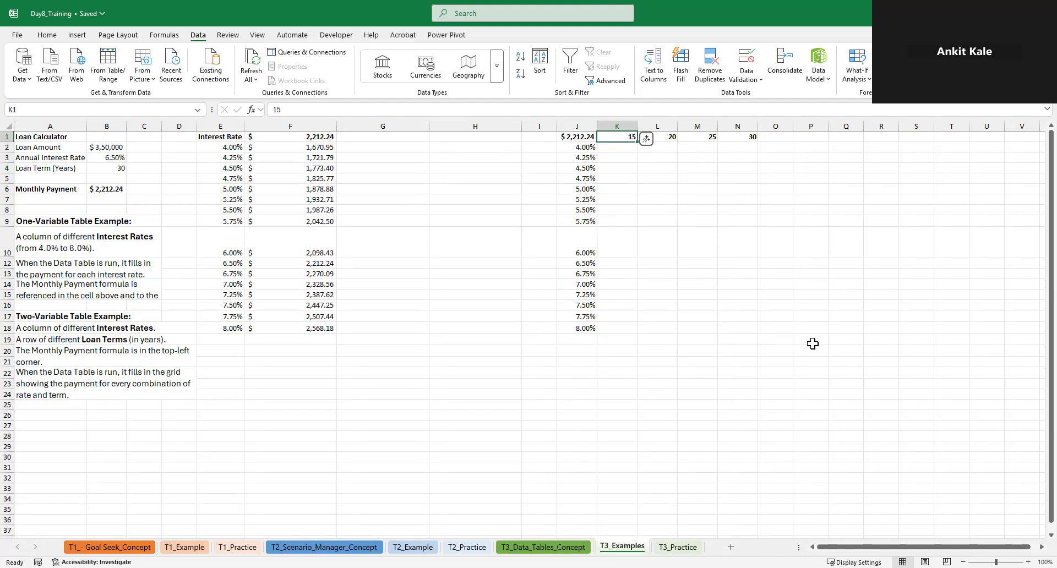
{"action": "type", "text": "100000"}
{"action": "key", "text": "Return"}
{"action": "key", "text": "Up"}
{"action": "key", "text": "Right"}
{"action": "type", "text": "2--"}
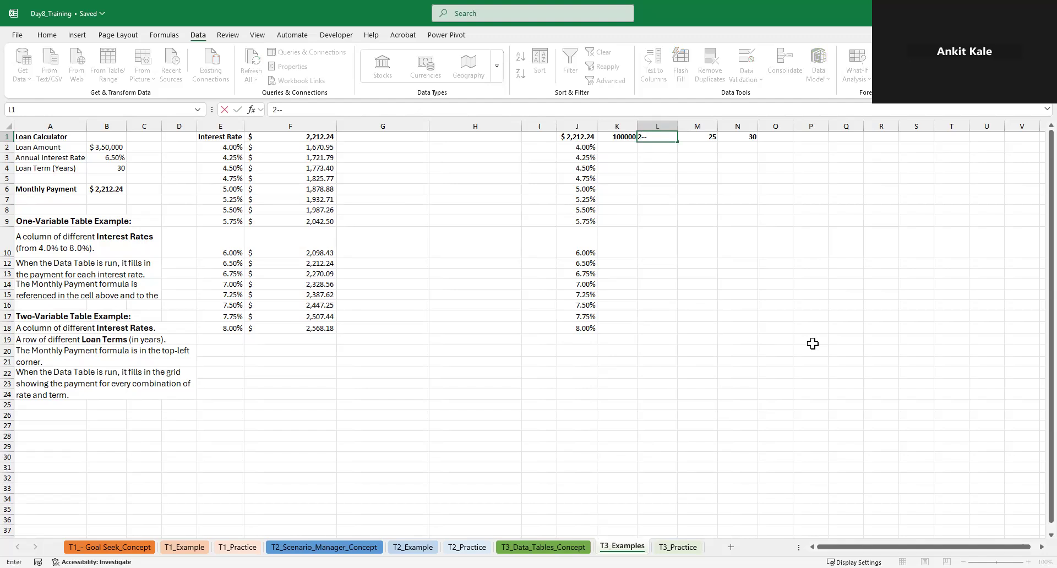
{"action": "key", "text": "BackSpace"}
{"action": "key", "text": "BackSpace"}
{"action": "type", "text": "00000"}
{"action": "key", "text": "Tab"}
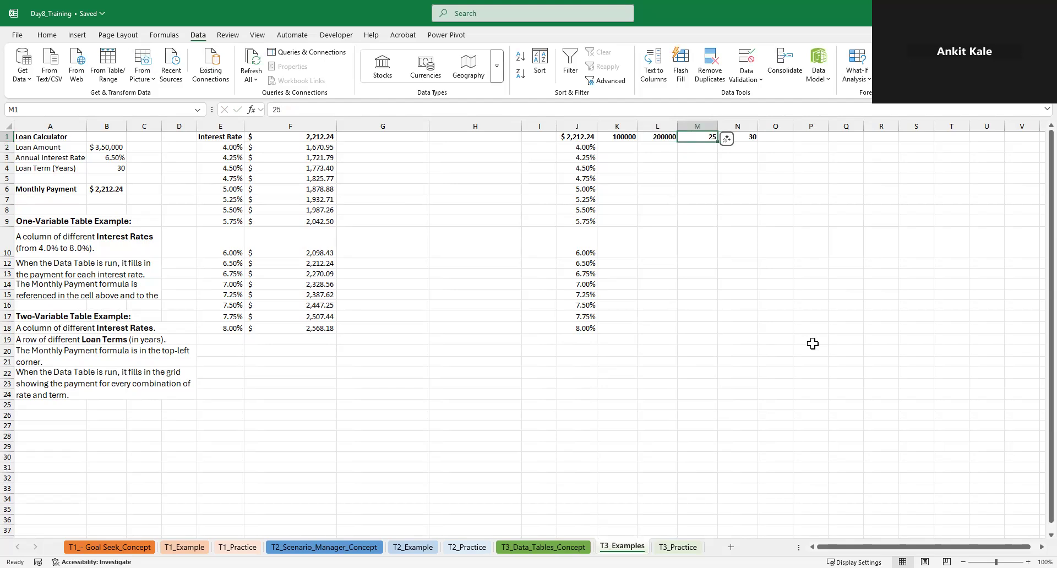
Calculate the remaining loan amounts in the header row with =K1+L1 in M1 and =L1*2 in N1
{"action": "type", "text": "="}
{"action": "key", "text": "Left"}
{"action": "key", "text": "Left"}
{"action": "type", "text": "+"}
{"action": "key", "text": "Left"}
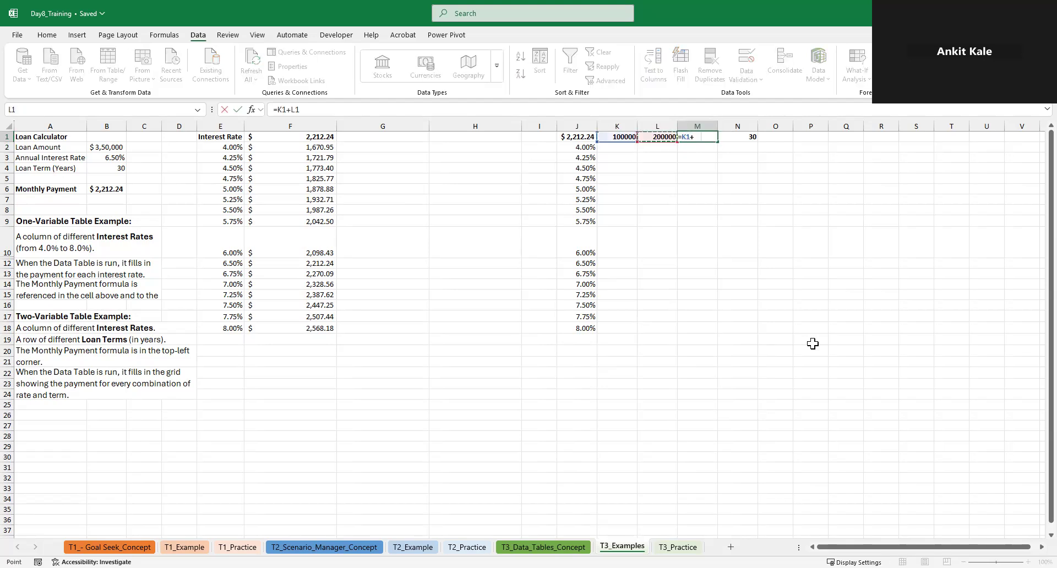
{"action": "key", "text": "Return"}
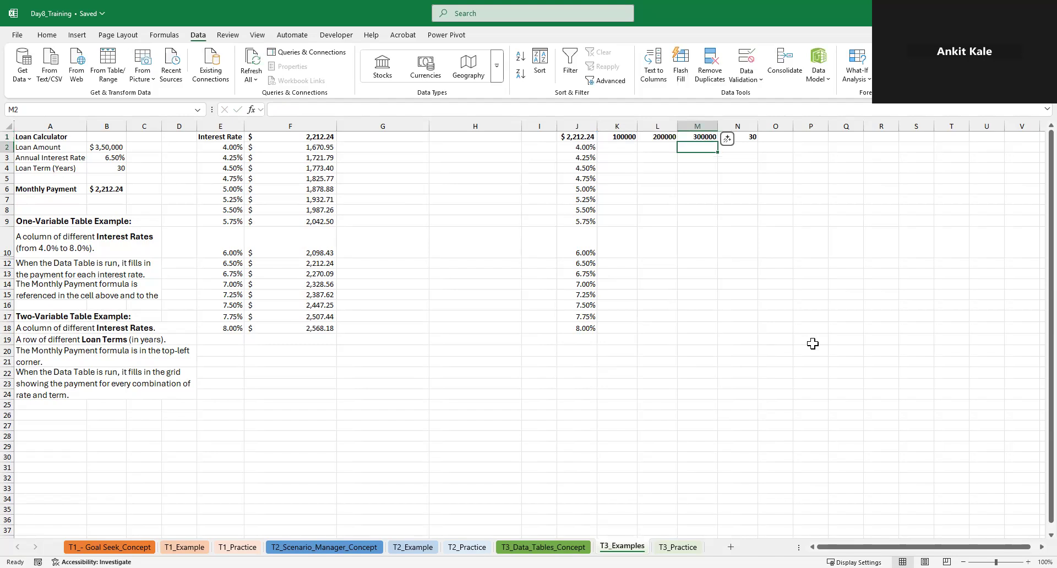
{"action": "key", "text": "Up"}
{"action": "key", "text": "Right"}
{"action": "type", "text": "="}
{"action": "key", "text": "Left"}
Convert the loan amounts in K1:N1 to fixed values by copying the range and pasting values over it
{"action": "key", "text": "Left"}
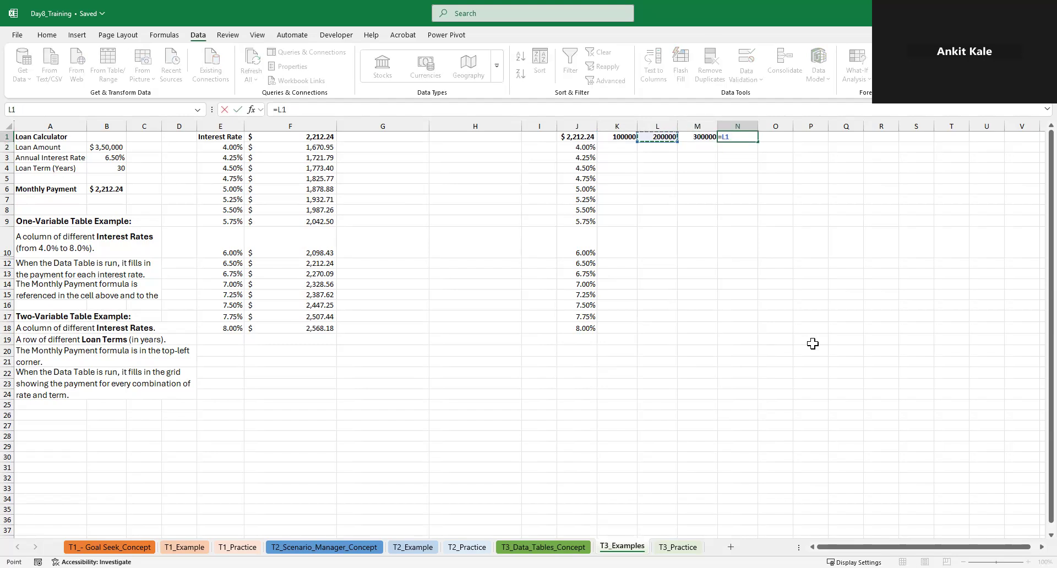
{"action": "type", "text": "*2"}
{"action": "key", "text": "ctrl+Return"}
{"action": "key", "text": "Left"}
{"action": "key", "text": "Left"}
{"action": "key", "text": "Left"}
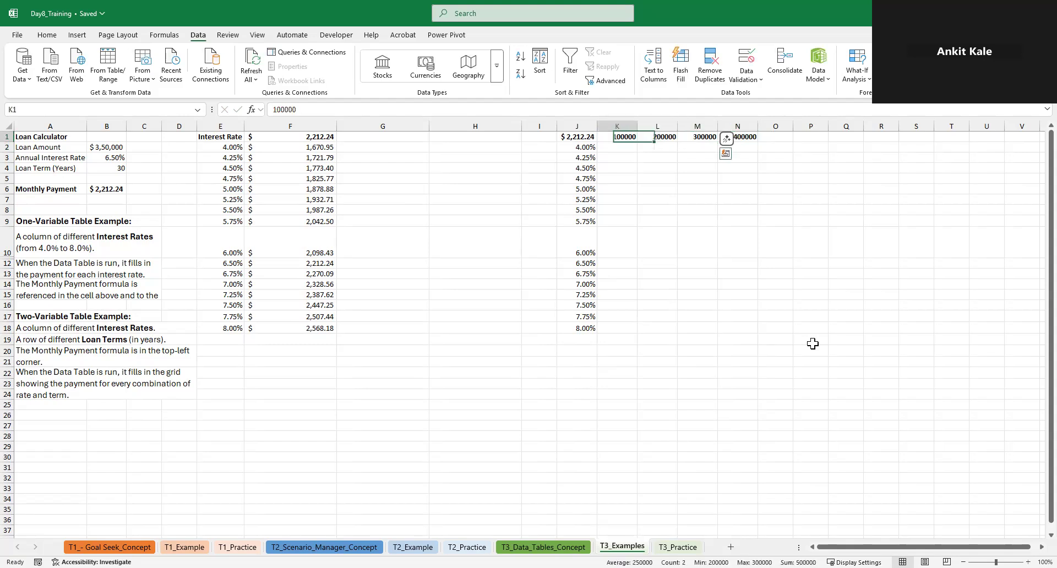
{"action": "key", "text": "ctrl+shift+Right"}
{"action": "key", "text": "ctrl+v"}
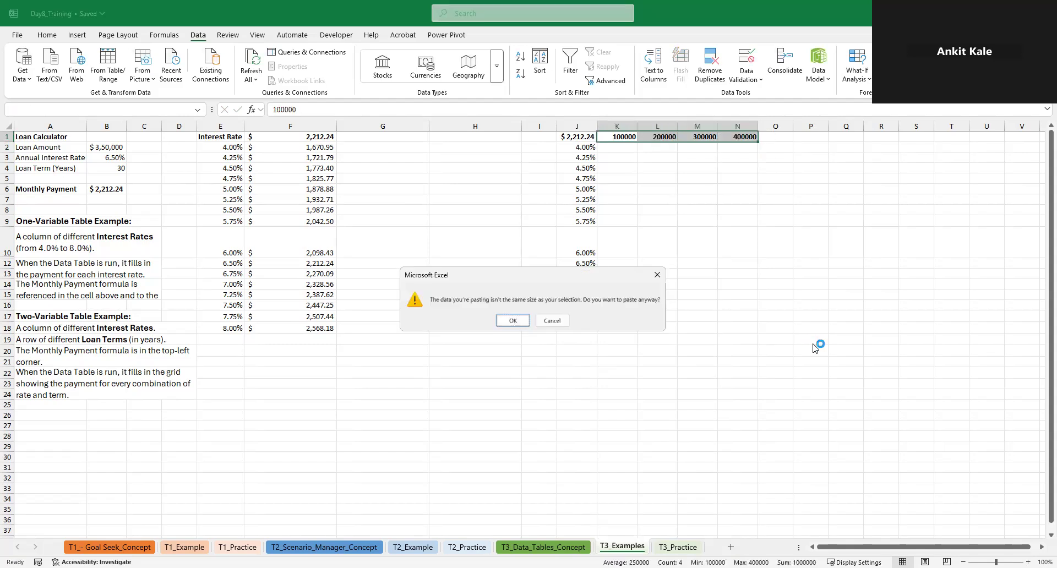
{"action": "key", "text": "Return"}
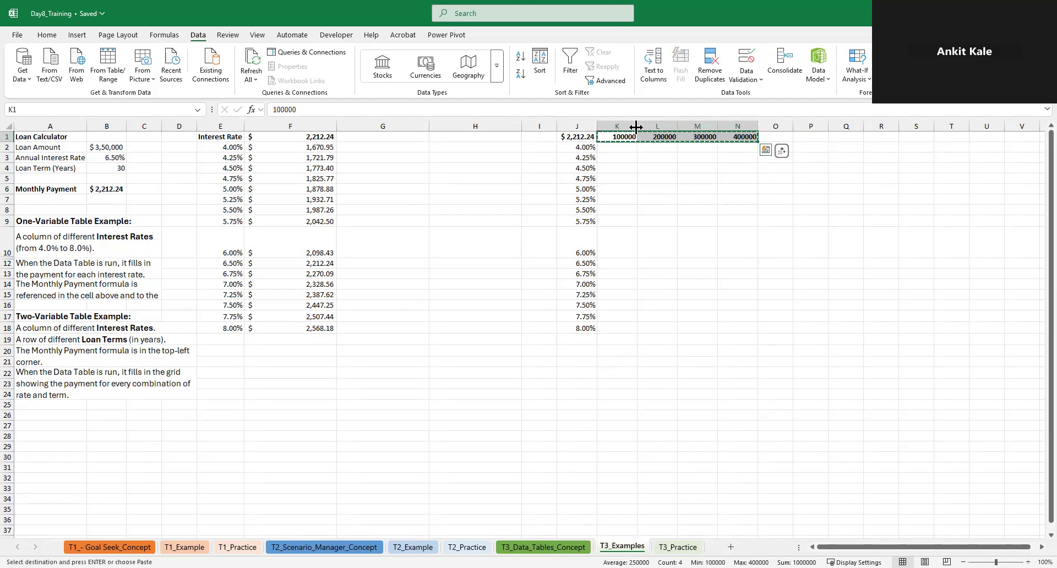
{"action": "left_click", "coordinate": [612, 137]}
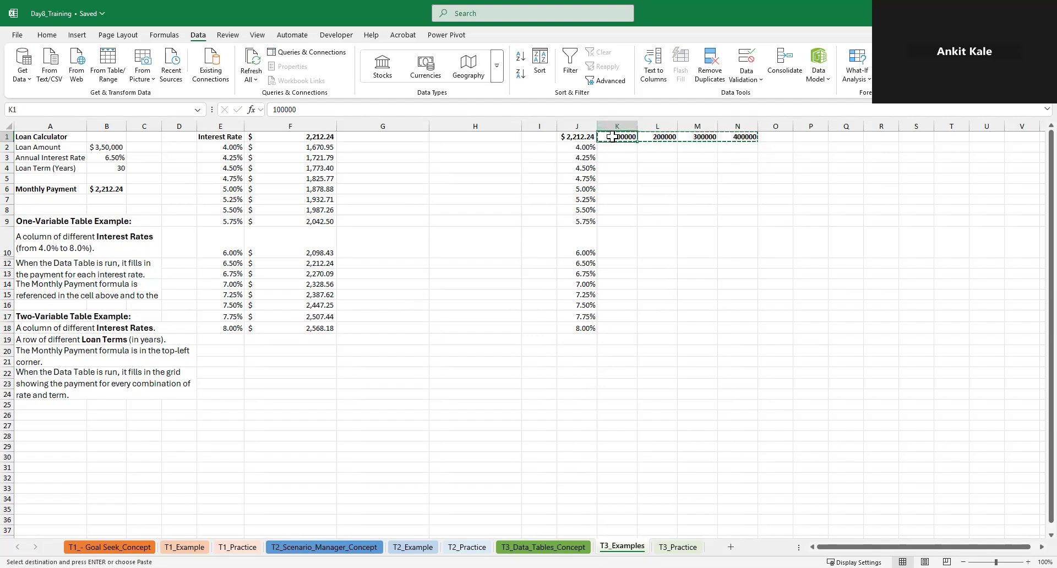
{"action": "key", "text": "Right"}
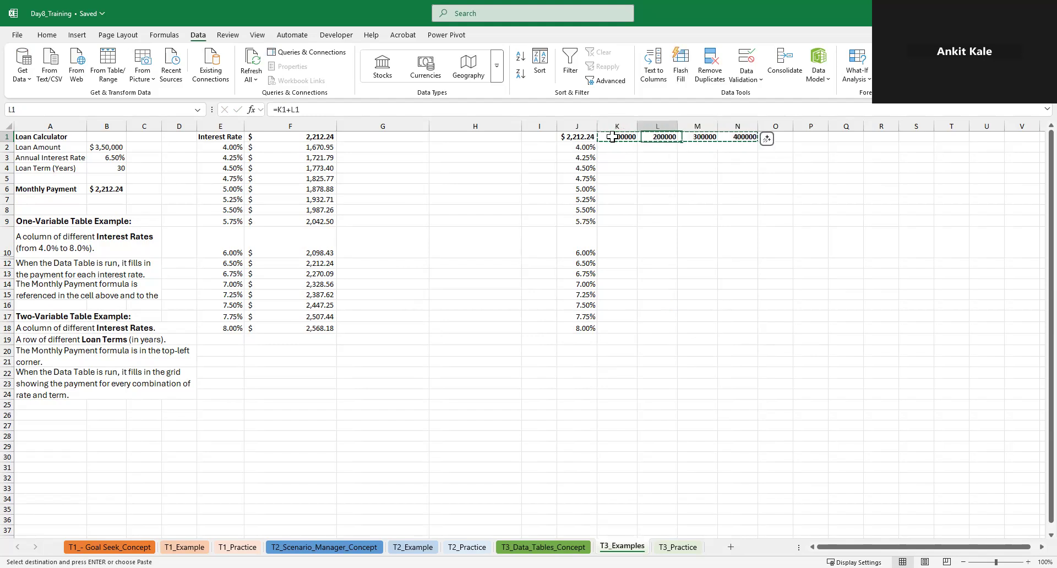
{"action": "key", "text": "Left"}
{"action": "key", "text": "ctrl+shift+Right"}
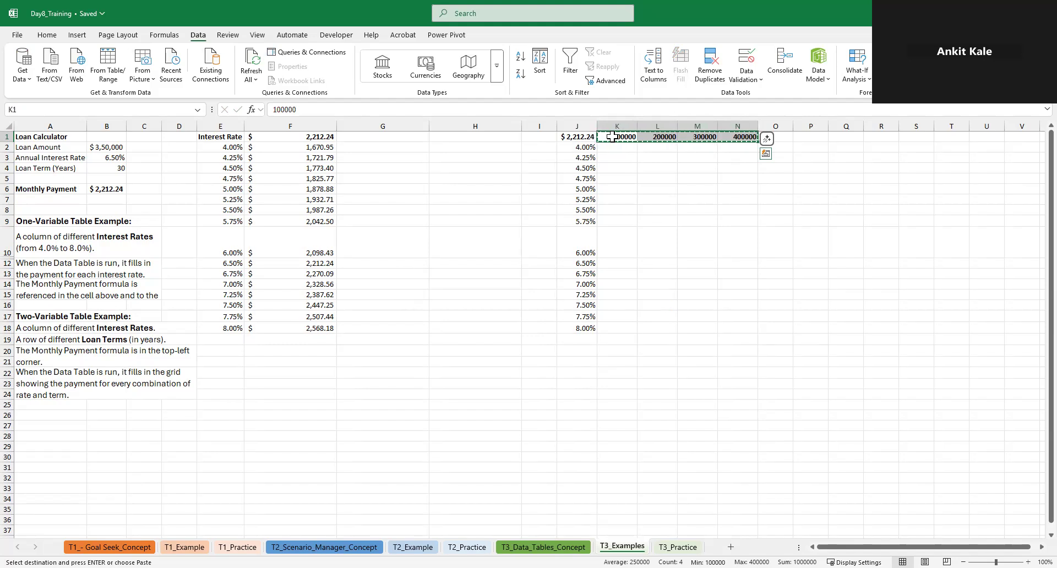
{"action": "right_click", "coordinate": [612, 137]}
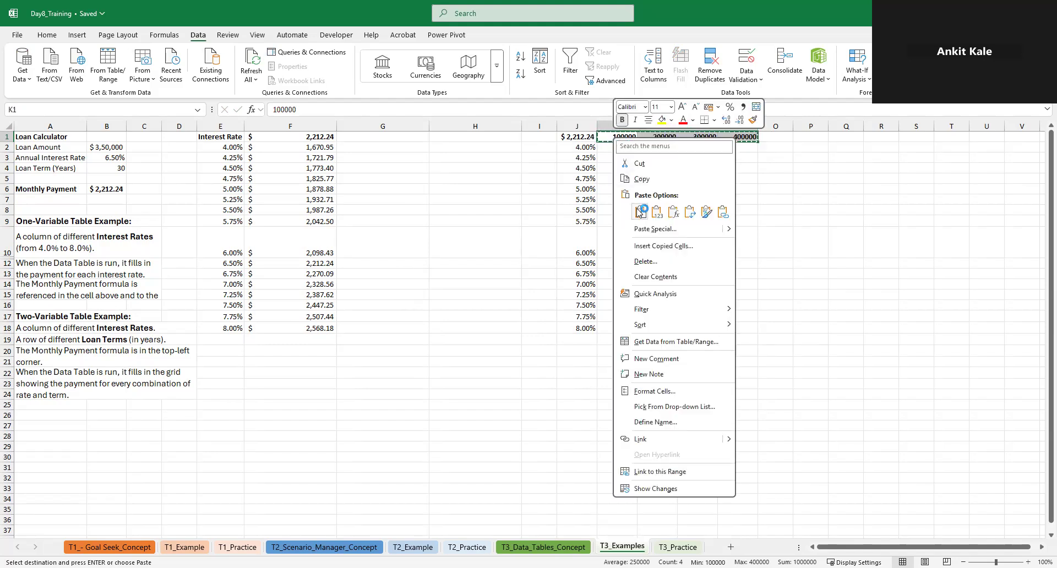
{"action": "left_click", "coordinate": [656, 214]}
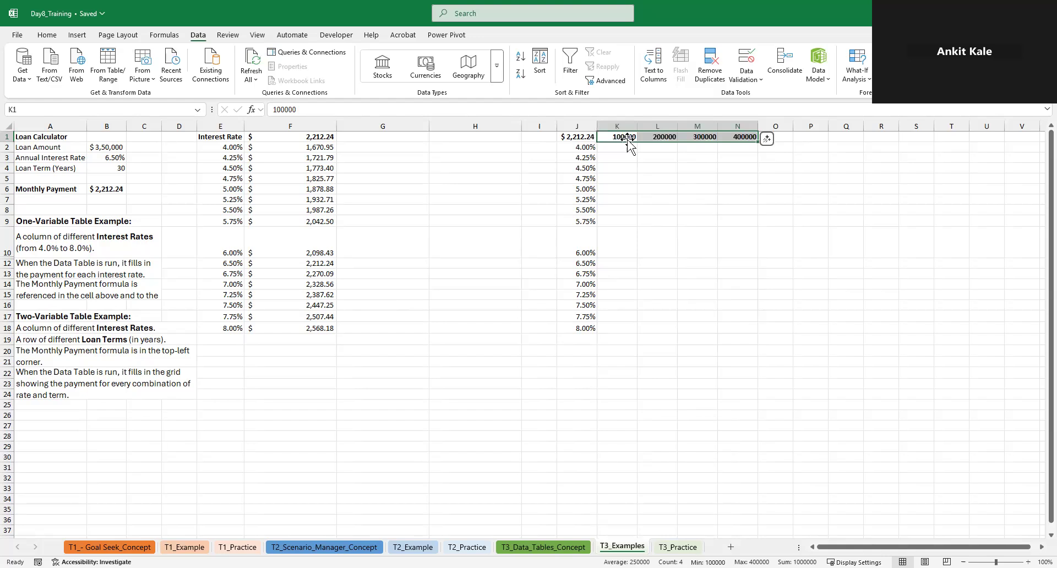
Create a two-variable data table over J1:N18 with row input cell B2 and column input cell B3
{"action": "key", "text": "Left"}
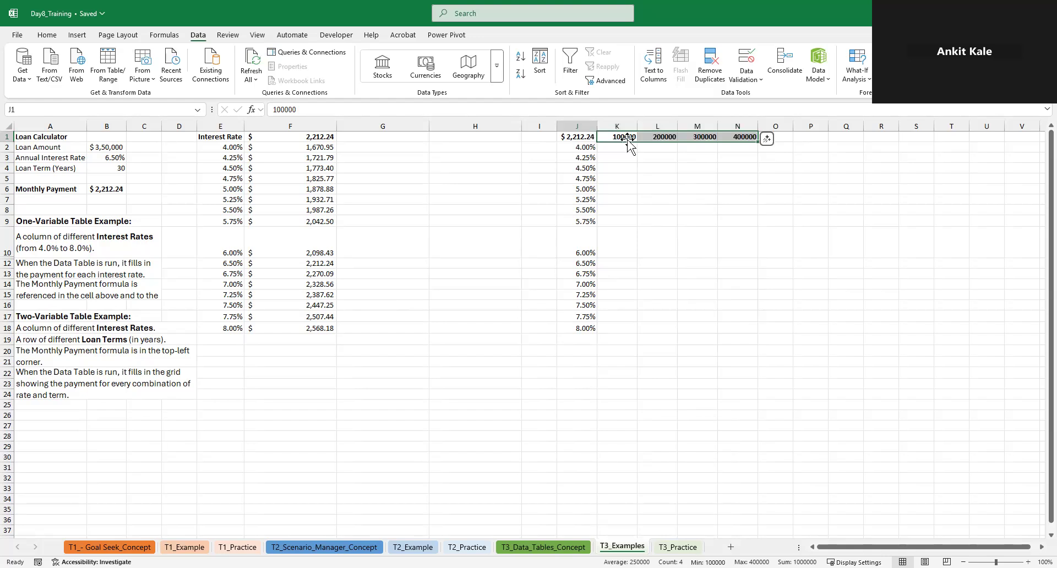
{"action": "left_click", "coordinate": [627, 142]}
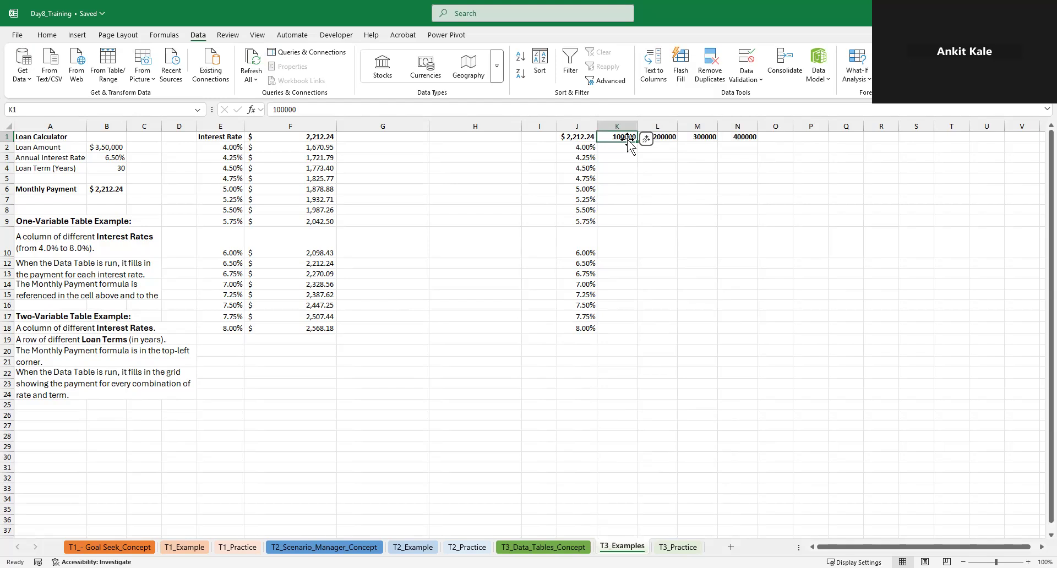
{"action": "key", "text": "Left"}
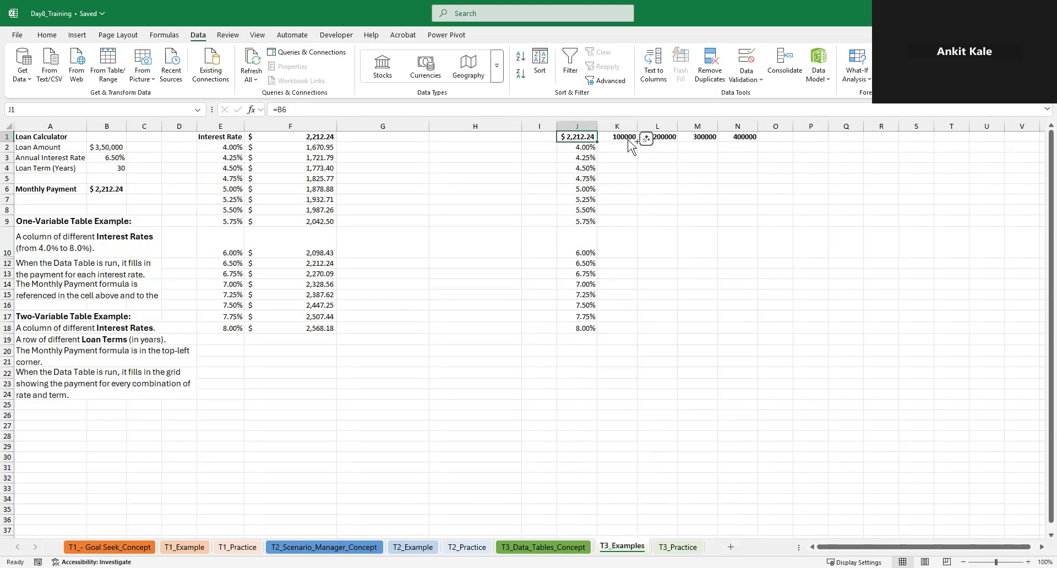
{"action": "key", "text": "ctrl+a"}
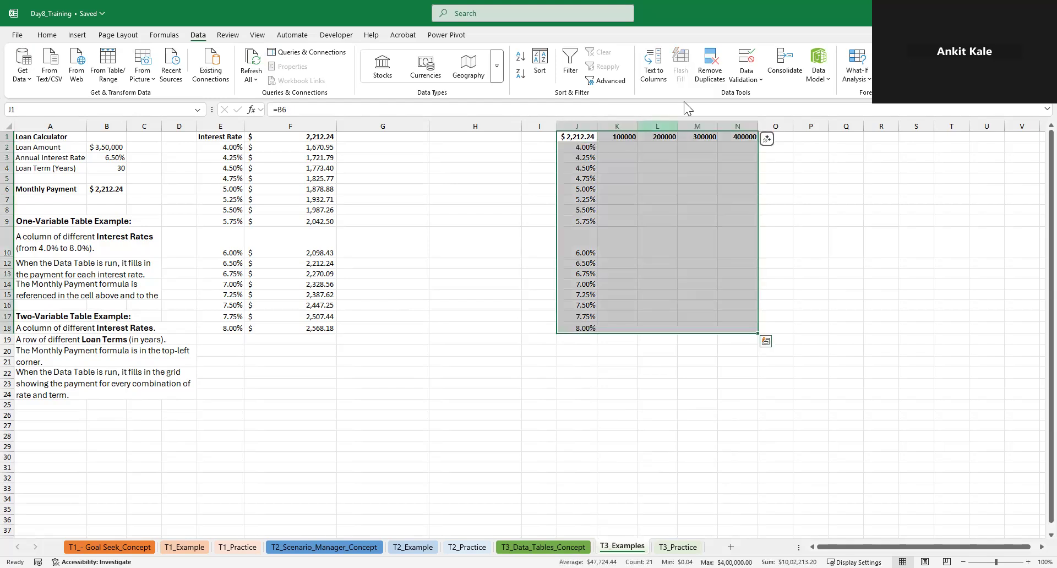
{"action": "left_click", "coordinate": [856, 82]}
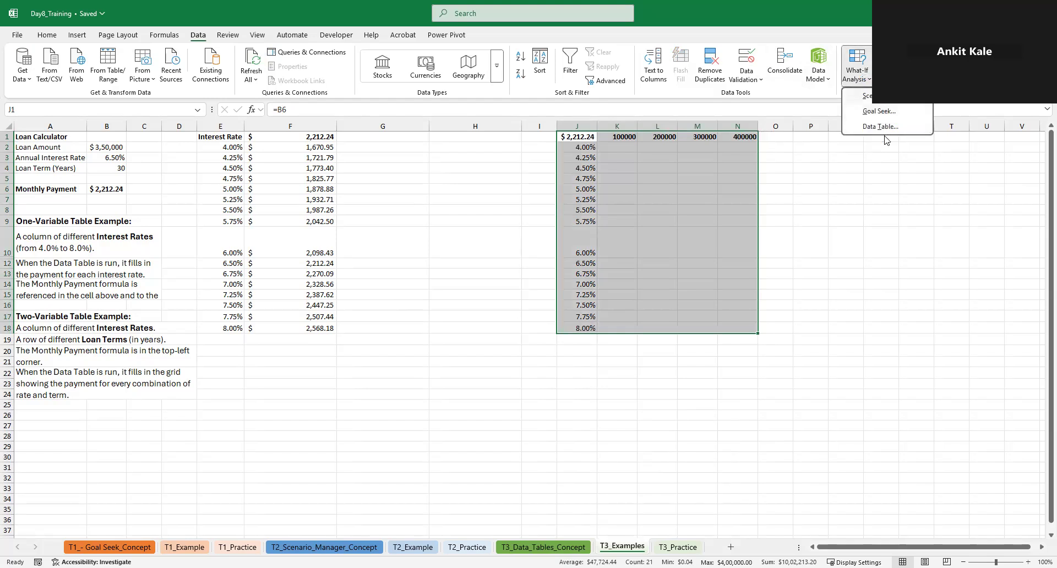
{"action": "left_click", "coordinate": [881, 127]}
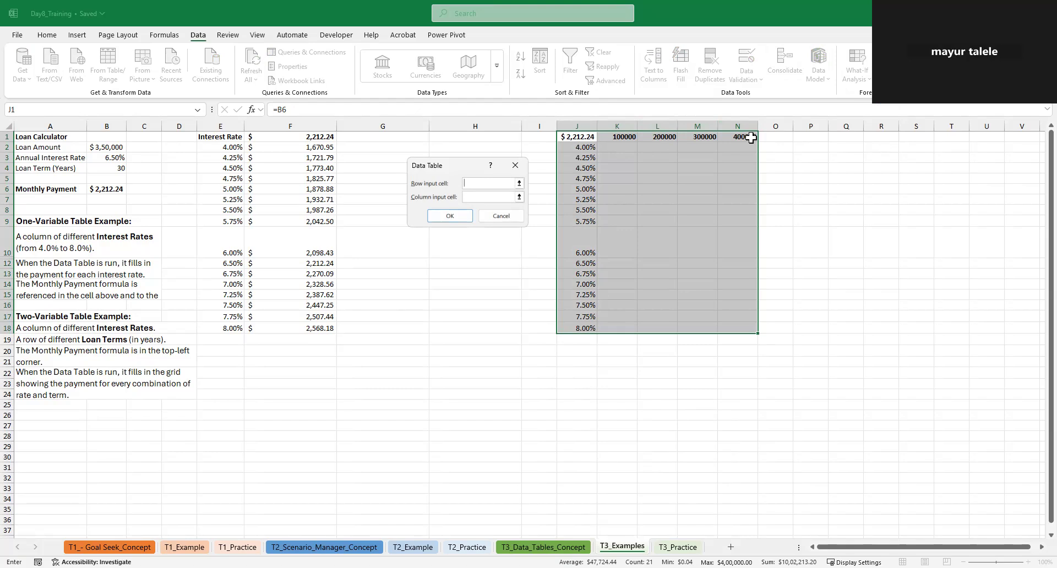
{"action": "left_click", "coordinate": [100, 148]}
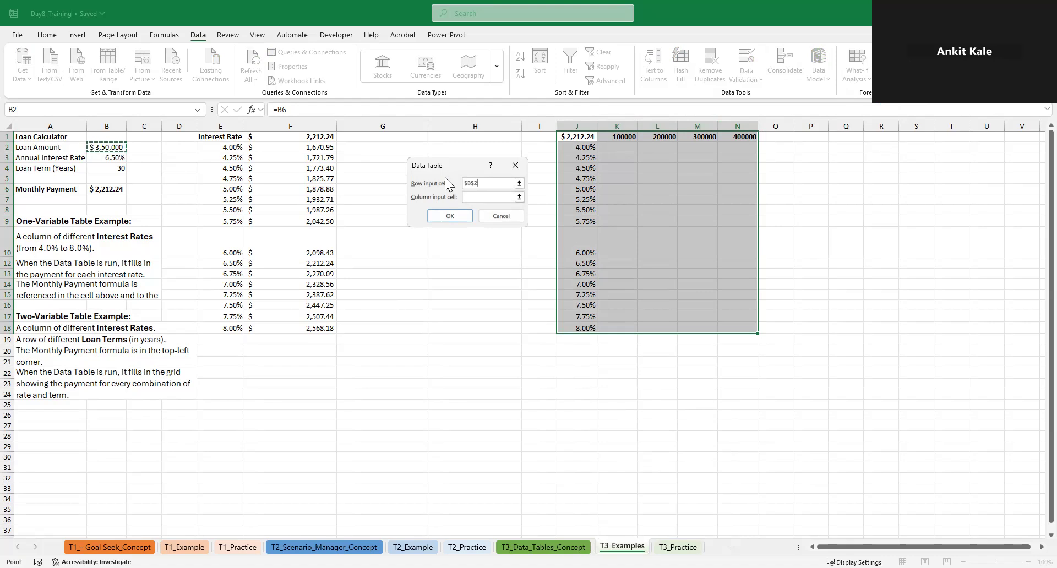
{"action": "left_click", "coordinate": [480, 197]}
{"action": "left_click", "coordinate": [122, 158]}
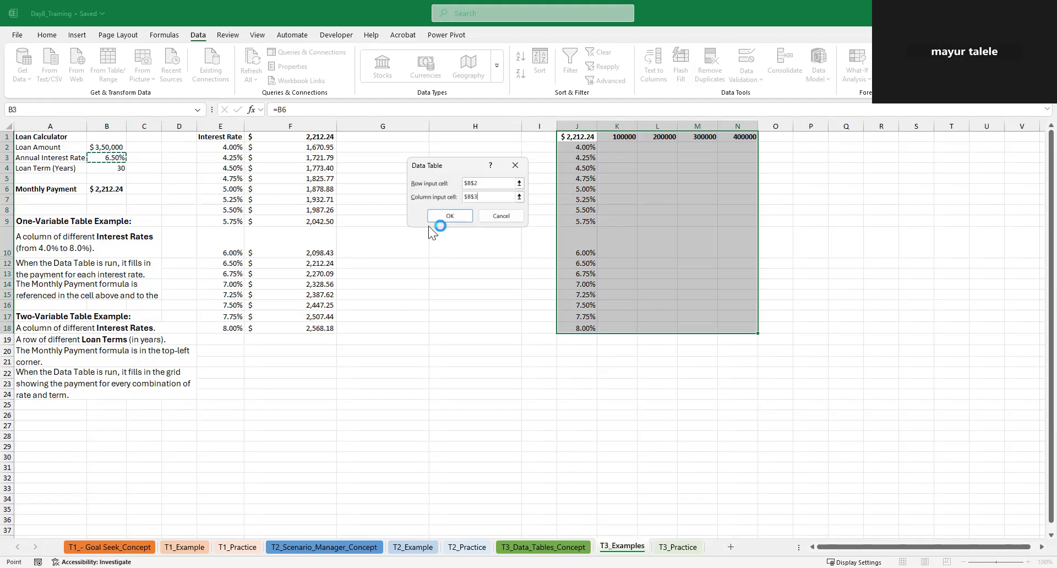
{"action": "left_click", "coordinate": [449, 215]}
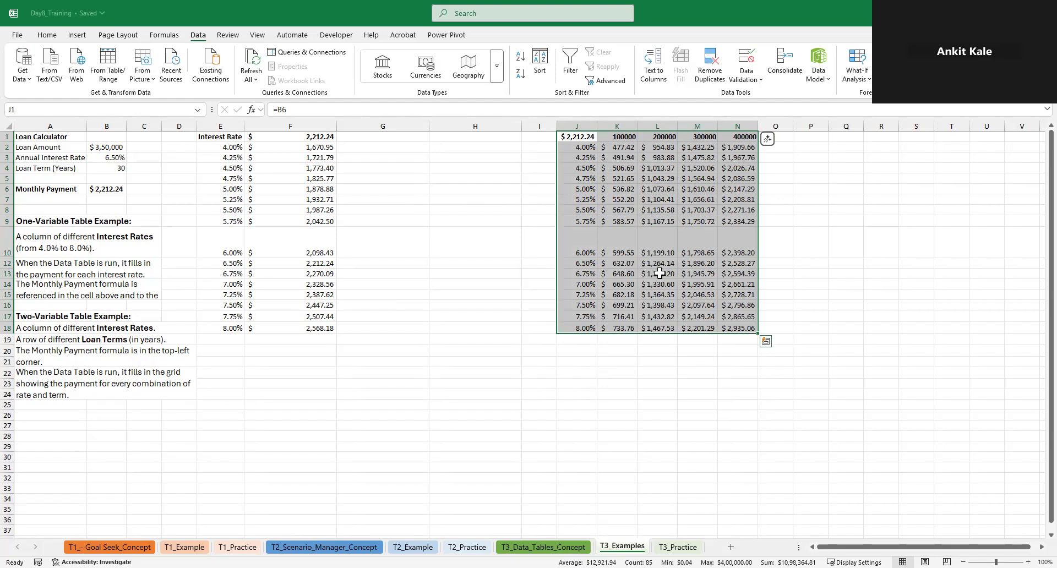
Try to delete only part of the two-variable data table's results, K3:N18
{"action": "left_click", "coordinate": [744, 329]}
{"action": "left_click_drag", "start_coordinate": [744, 329], "coordinate": [620, 160]}
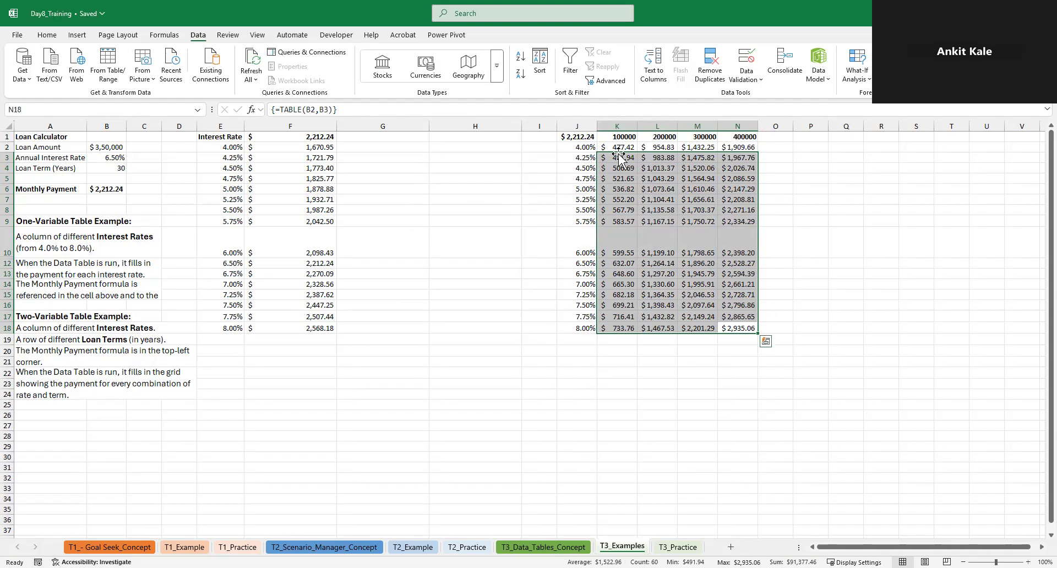
{"action": "key", "text": "Delete"}
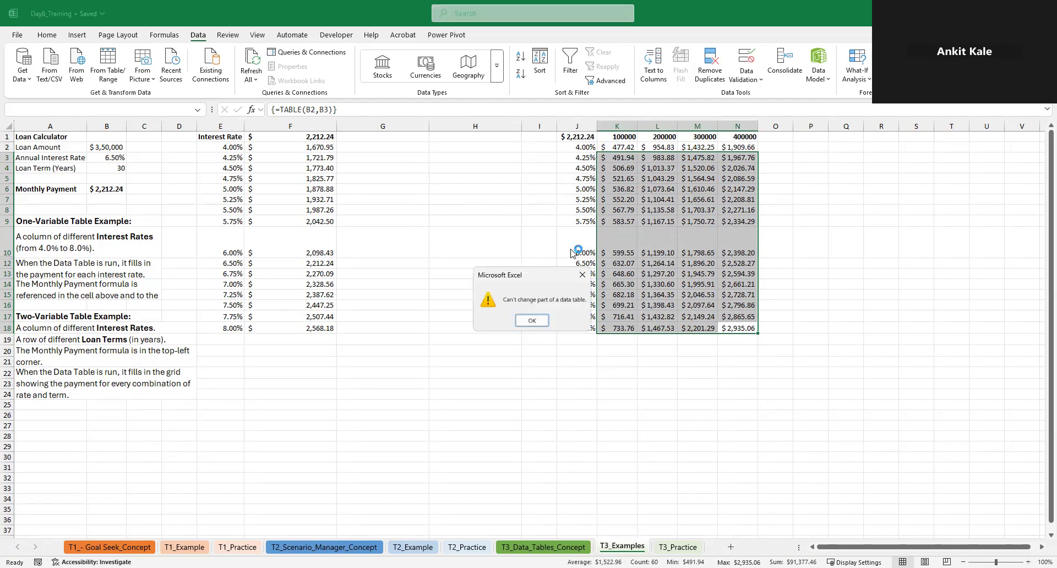
{"action": "left_click", "coordinate": [582, 275]}
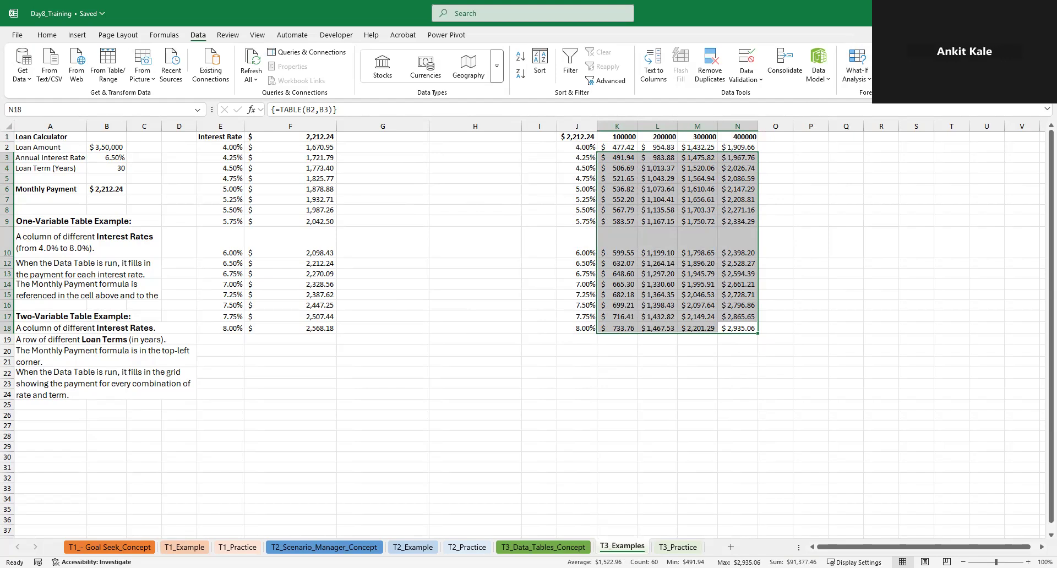
Switch to the Day8_Training workbook window with the Product Gross Profit model on T3_Practice
{"action": "key", "text": "alt+Tab"}
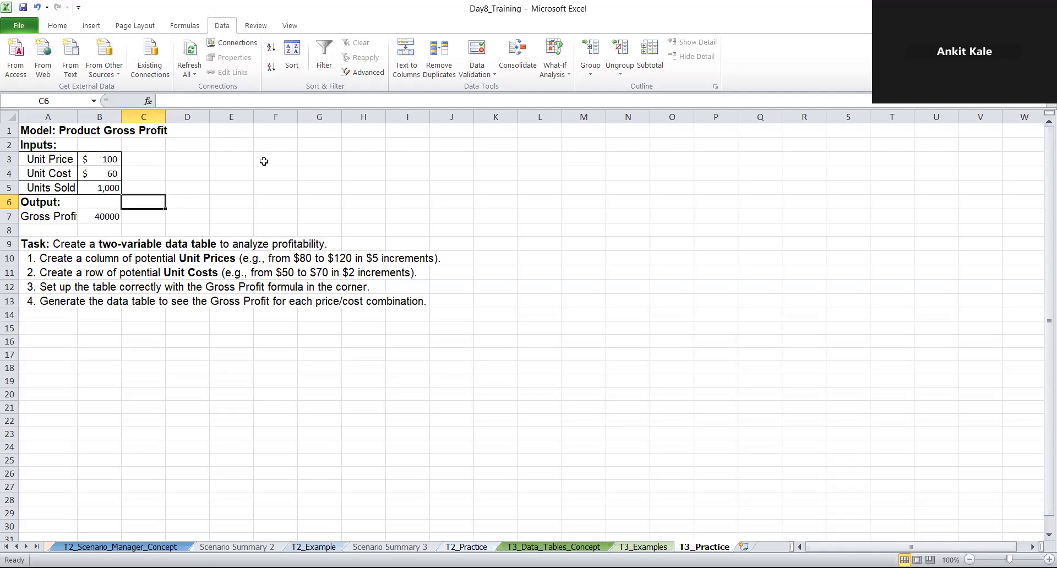
{"action": "left_click", "coordinate": [220, 145]}
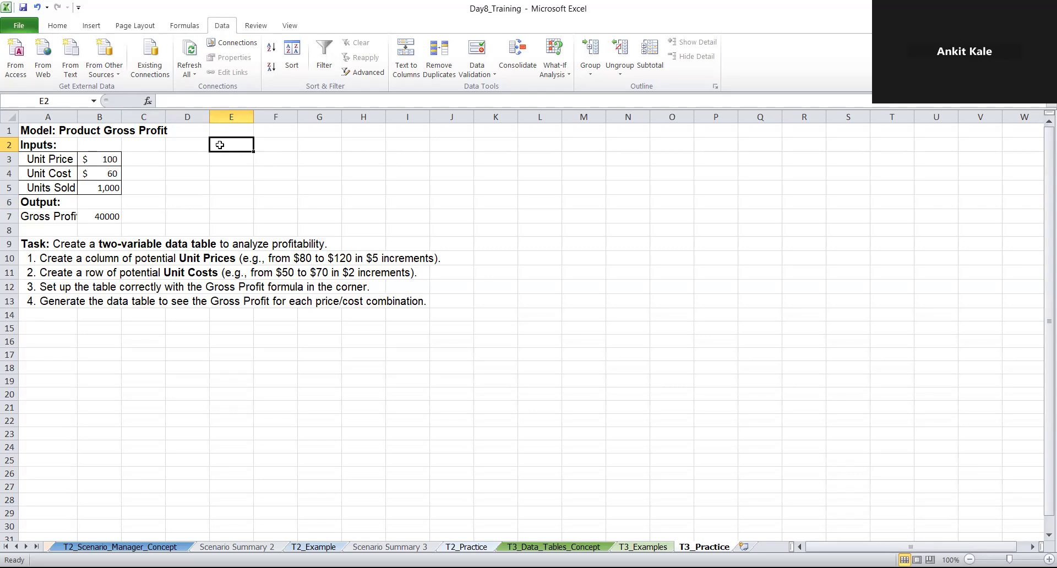
{"action": "type", "text": "u"}
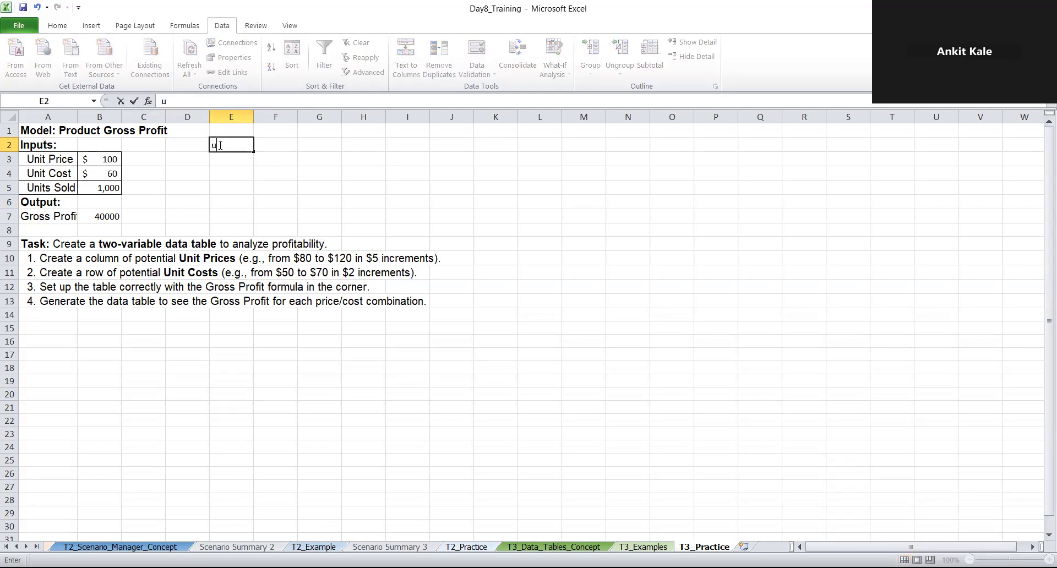
{"action": "type", "text": "nit pric"}
{"action": "key", "text": "BackSpace"}
{"action": "key", "text": "BackSpace"}
{"action": "key", "text": "BackSpace"}
{"action": "key", "text": "BackSpace"}
{"action": "key", "text": "BackSpace"}
{"action": "key", "text": "BackSpace"}
{"action": "key", "text": "BackSpace"}
{"action": "key", "text": "BackSpace"}
{"action": "key", "text": "BackSpace"}
{"action": "key", "text": "BackSpace"}
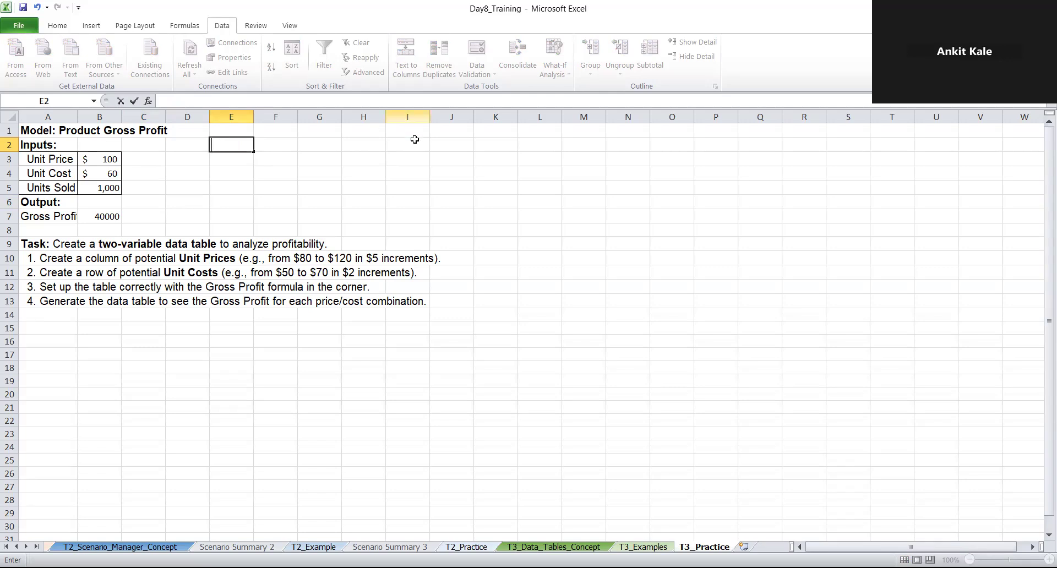
Enter the first unit prices 80, 85 and 90 down column L, starting in L2
{"action": "left_click", "coordinate": [545, 150]}
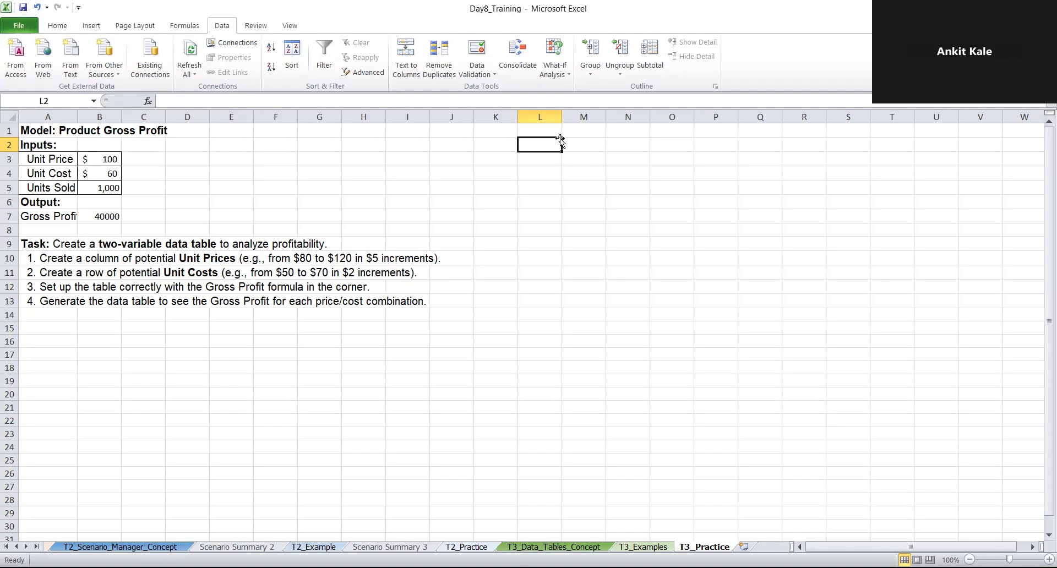
{"action": "type", "text": "80"}
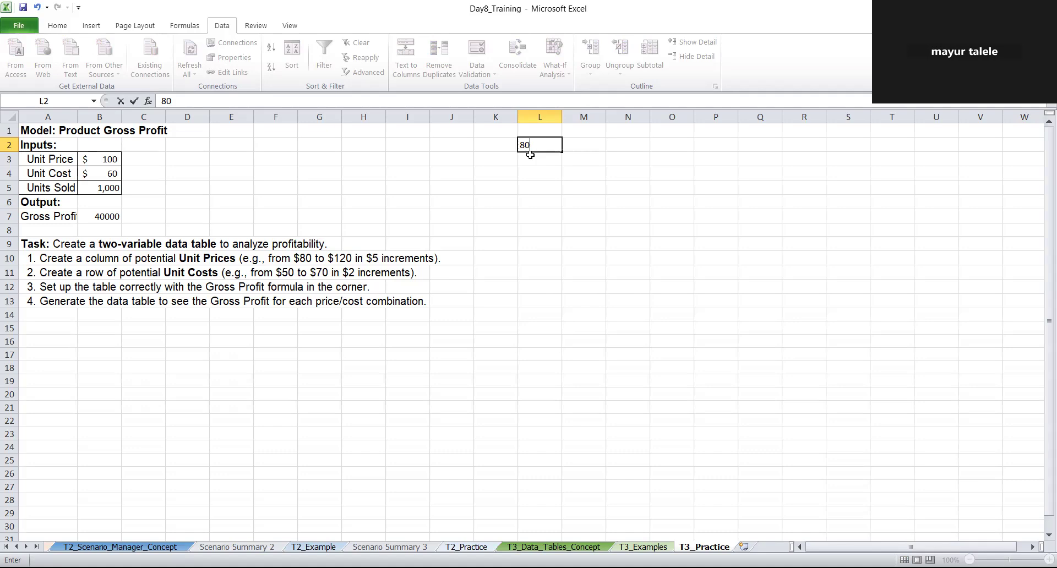
{"action": "key", "text": "Return"}
{"action": "type", "text": "85"}
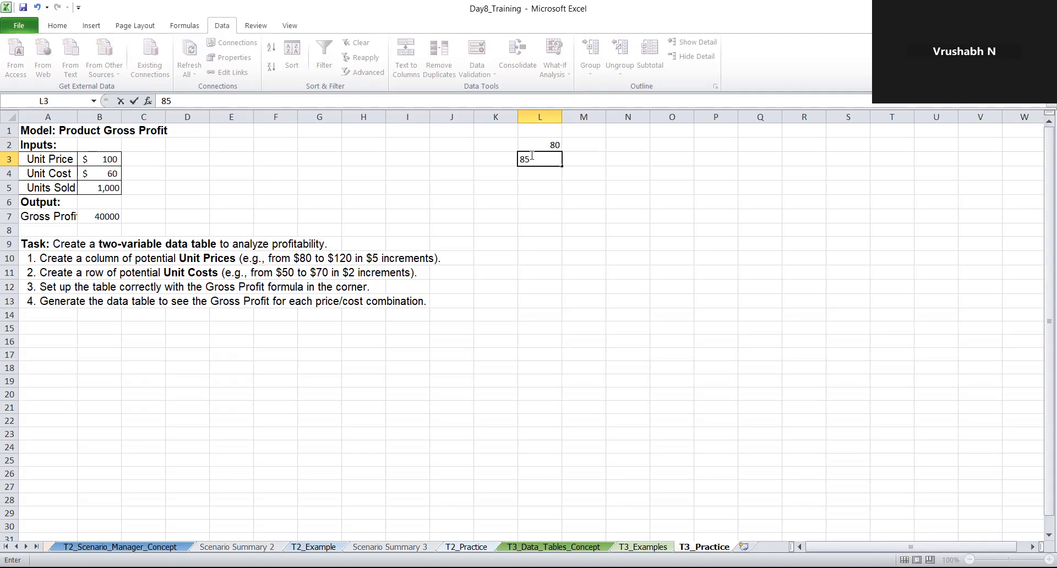
{"action": "key", "text": "Return"}
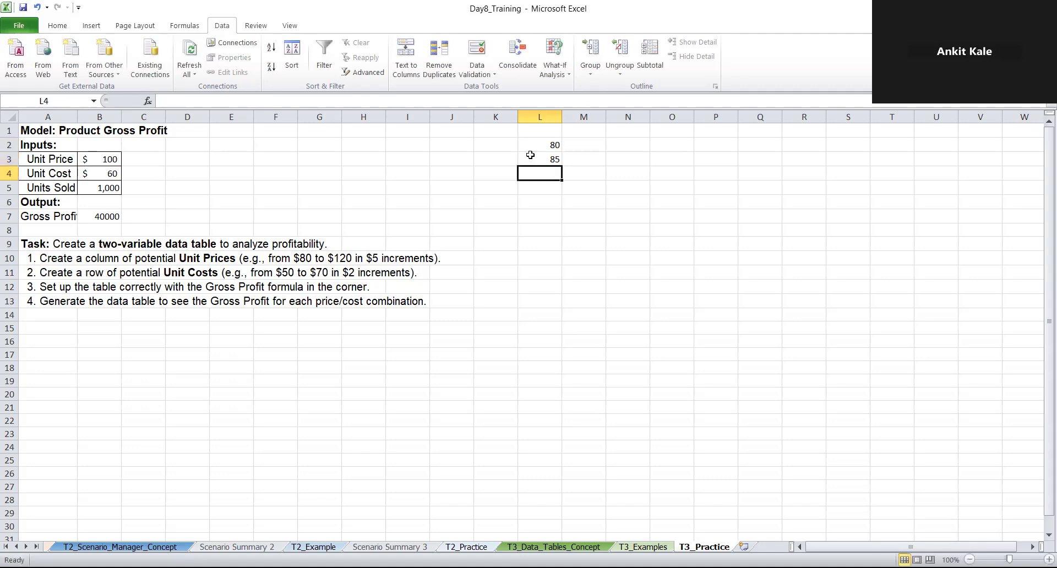
{"action": "type", "text": "90"}
{"action": "key", "text": "Return"}
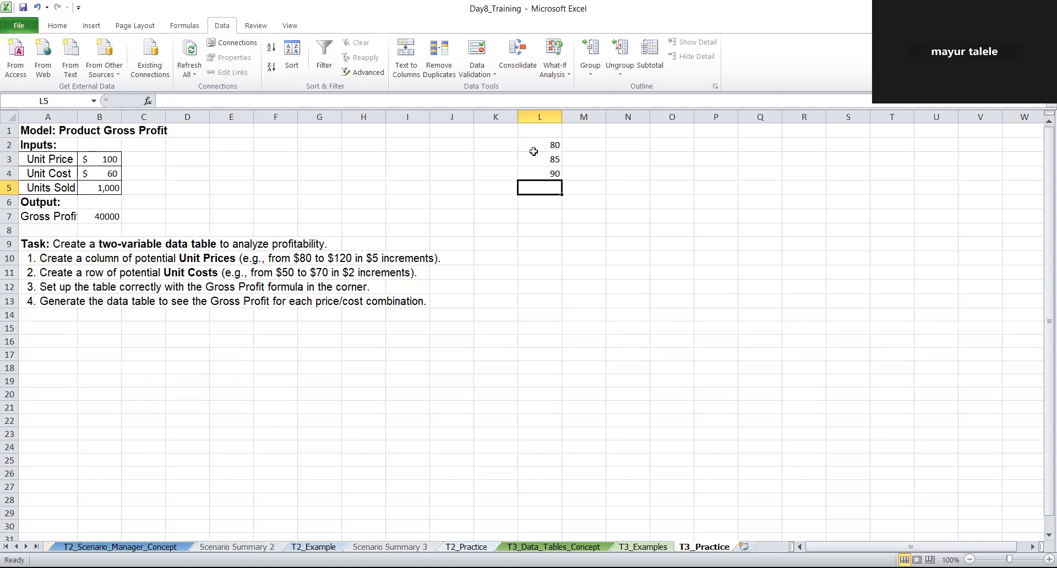
Replace the second unit price in L3 with the formula =L2*5
{"action": "left_click", "coordinate": [535, 145]}
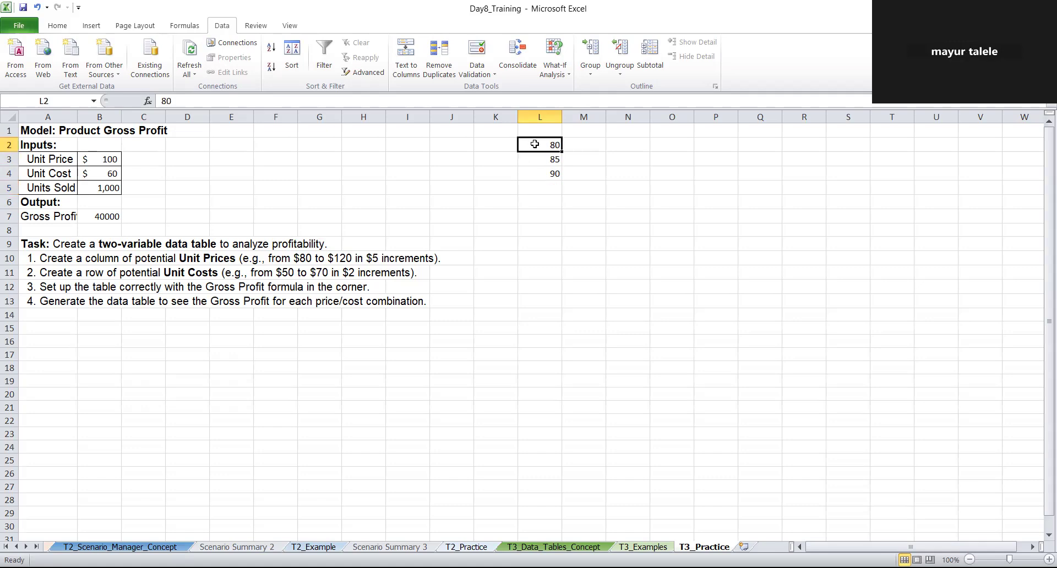
{"action": "double_click", "coordinate": [536, 144]}
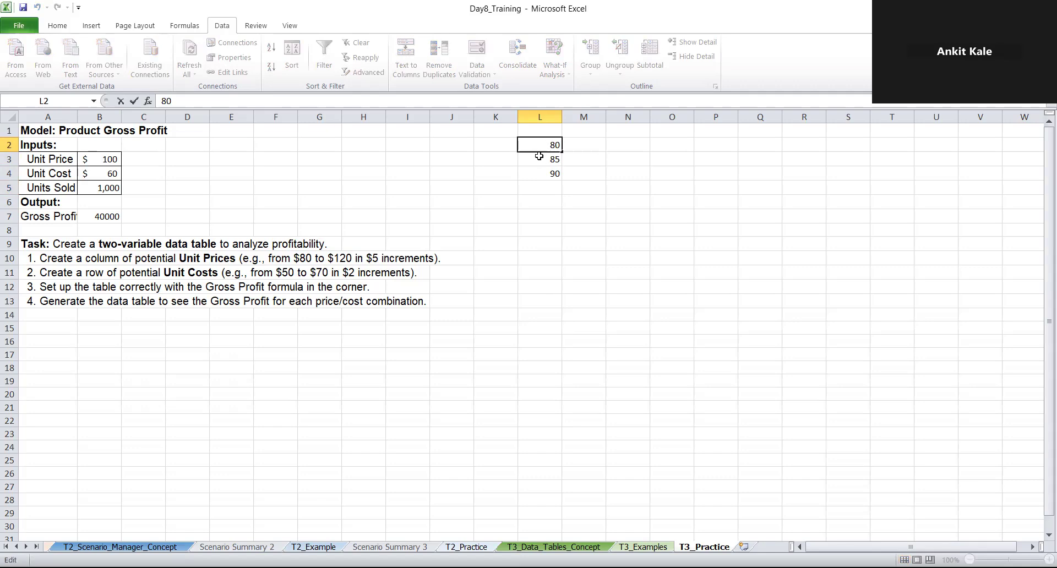
{"action": "left_click", "coordinate": [542, 161]}
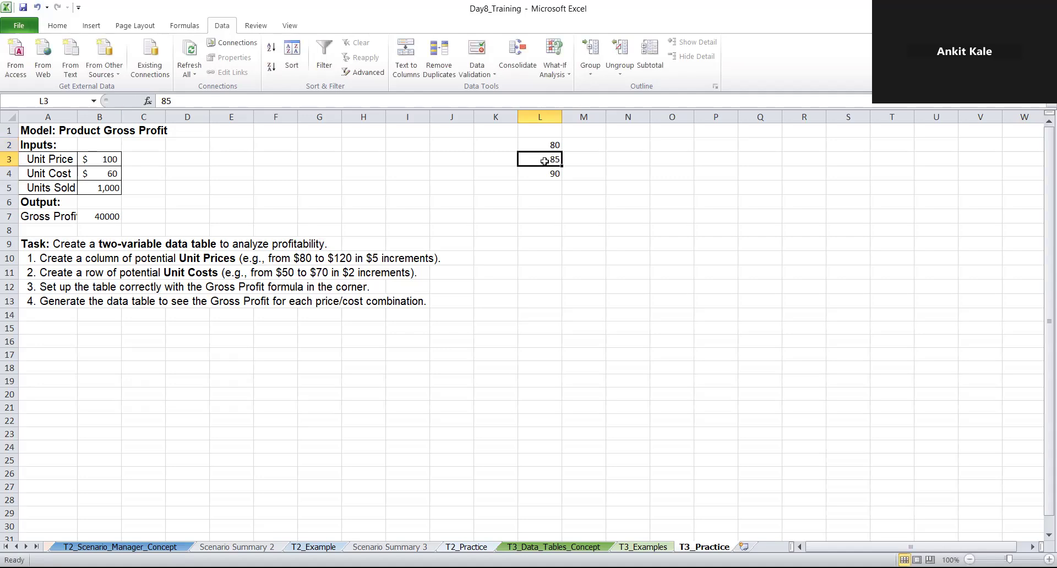
{"action": "double_click", "coordinate": [542, 161]}
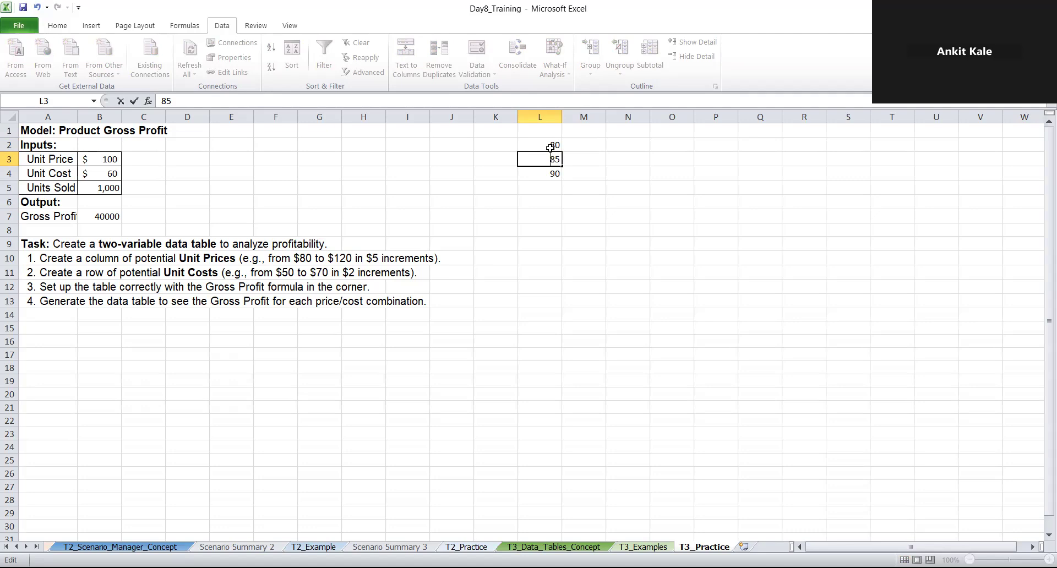
{"action": "key", "text": "BackSpace"}
{"action": "key", "text": "BackSpace"}
{"action": "type", "text": "="}
{"action": "type", "text": "8"}
{"action": "type", "text": "0"}
{"action": "key", "text": "BackSpace"}
{"action": "key", "text": "BackSpace"}
{"action": "left_click", "coordinate": [543, 141]}
{"action": "type", "text": "*"}
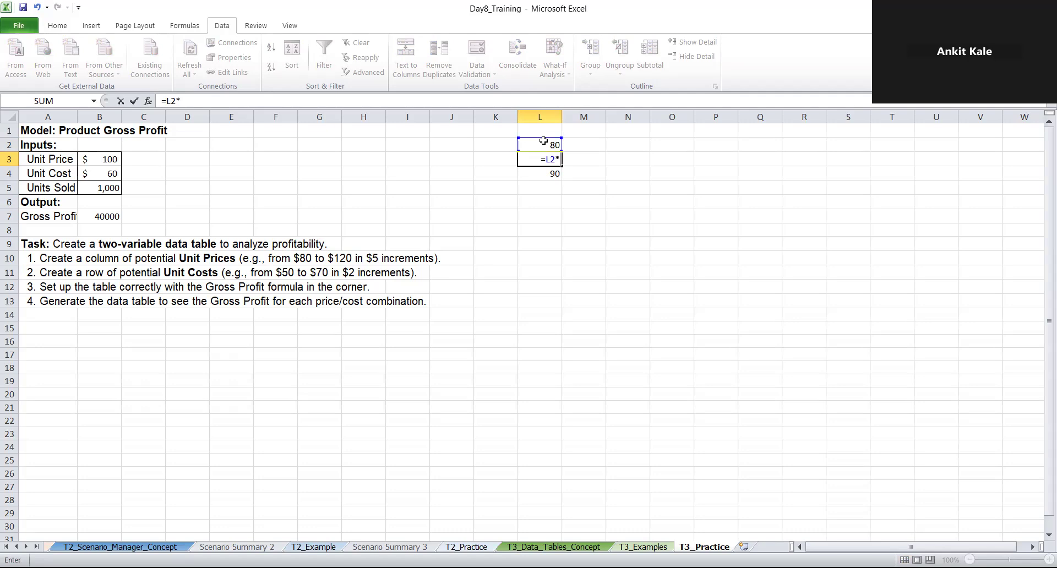
{"action": "type", "text": "5"}
{"action": "key", "text": "Return"}
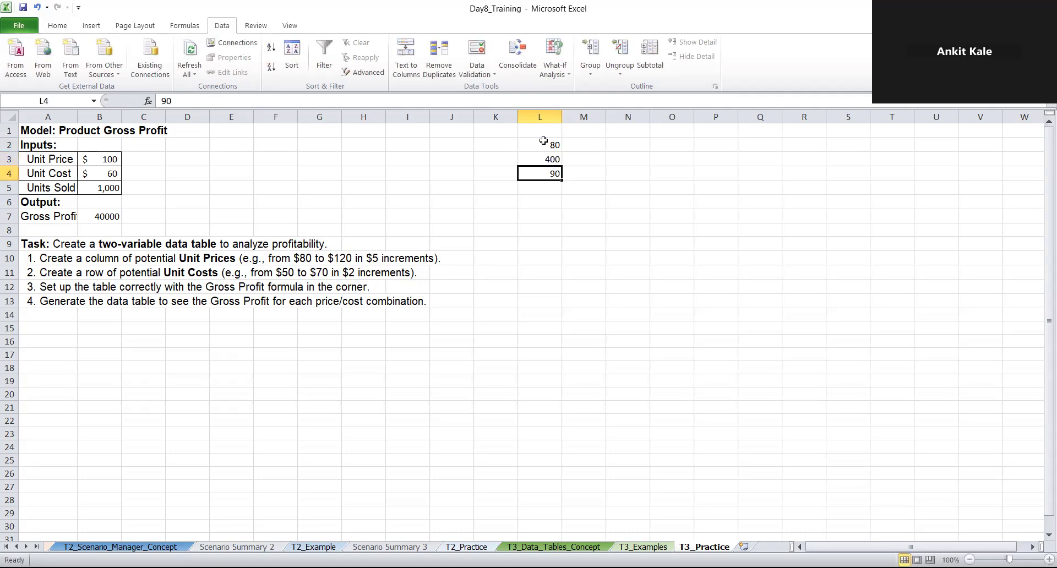
Correct the formula in L3 to =L2+5 and fill it down to L10
{"action": "double_click", "coordinate": [554, 145]}
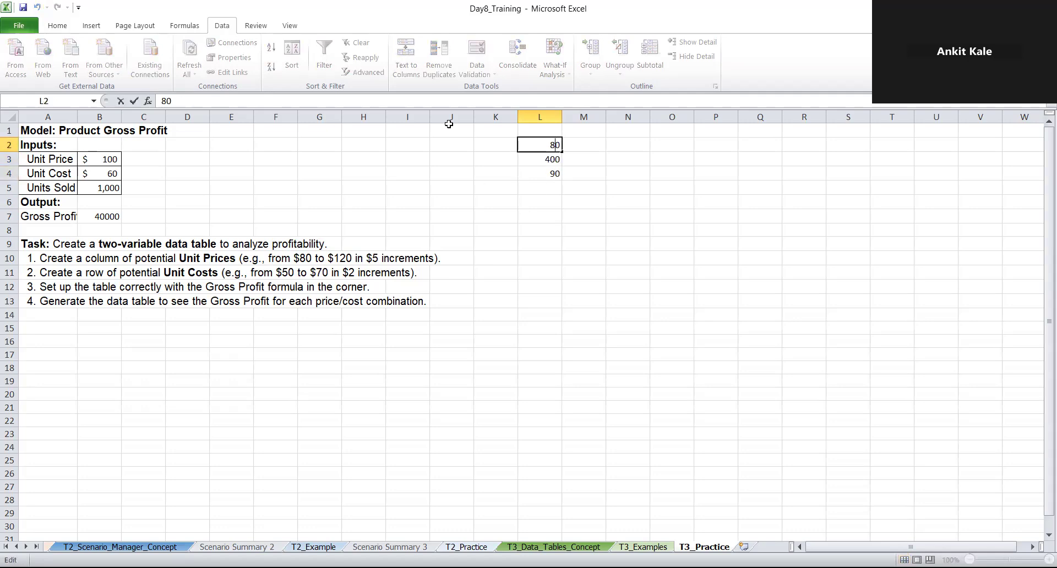
{"action": "left_click", "coordinate": [534, 159]}
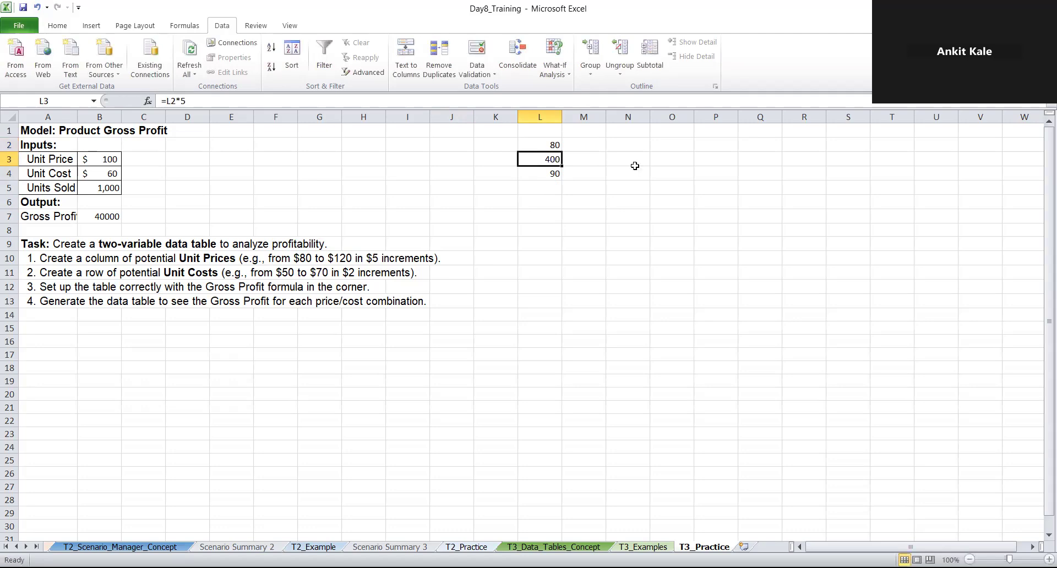
{"action": "left_click", "coordinate": [186, 100]}
{"action": "key", "text": "Left"}
{"action": "key", "text": "BackSpace"}
{"action": "type", "text": "+"}
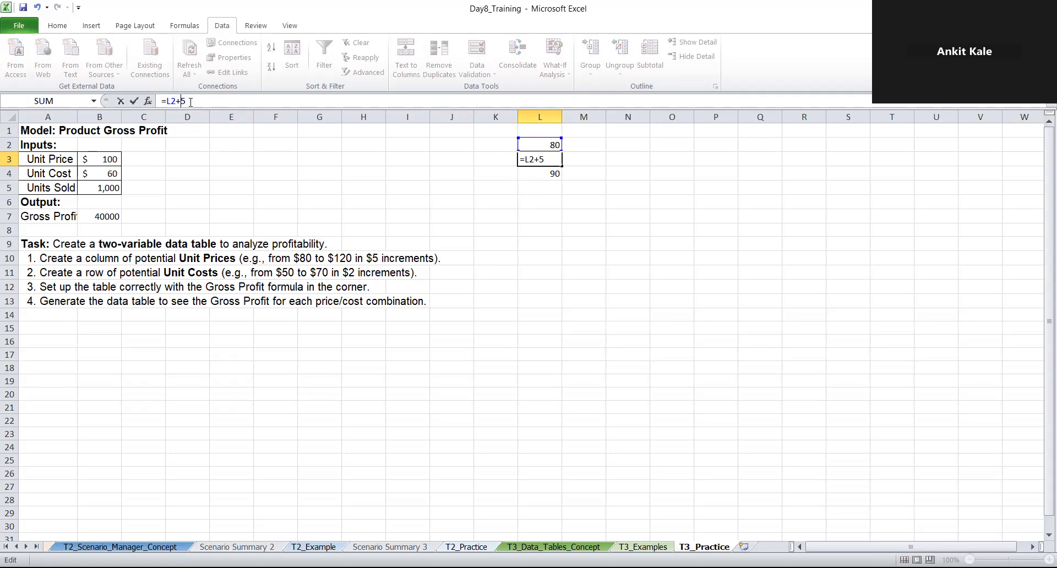
{"action": "key", "text": "Return"}
{"action": "left_click", "coordinate": [547, 158]}
{"action": "left_click_drag", "start_coordinate": [561, 166], "coordinate": [564, 263]}
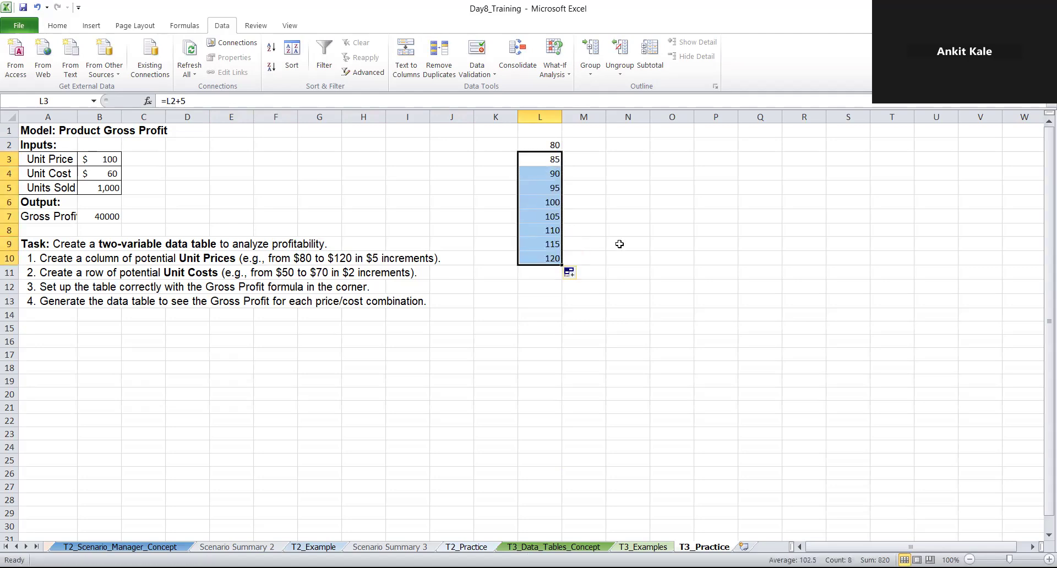
{"action": "left_click", "coordinate": [624, 227]}
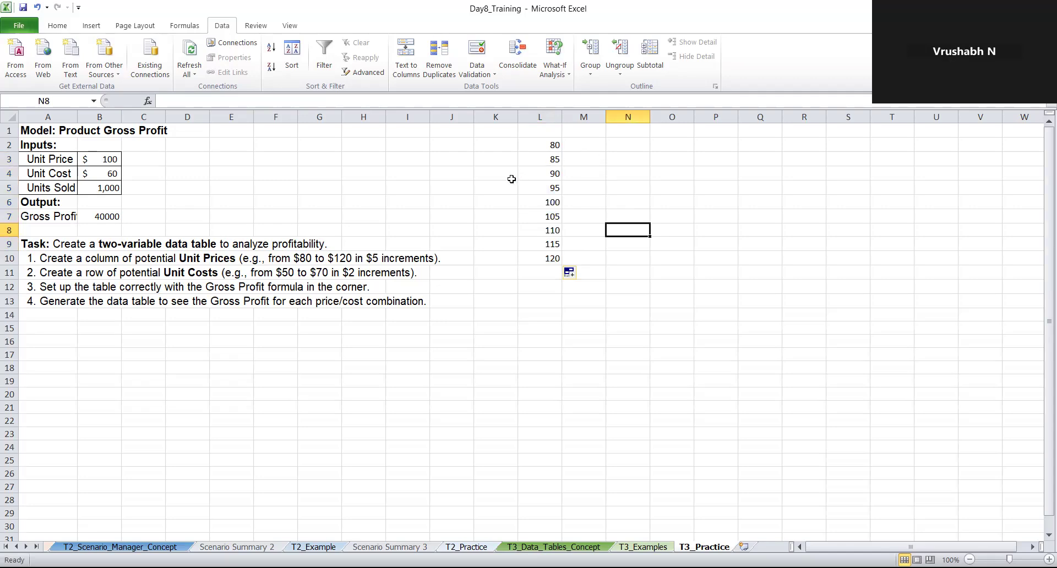
{"action": "left_click", "coordinate": [575, 143]}
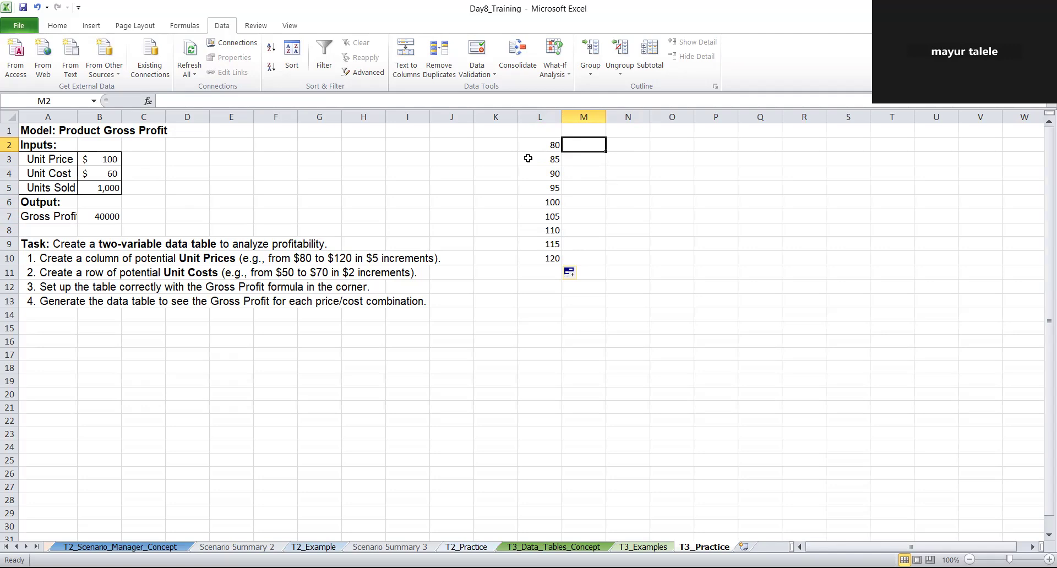
{"action": "type", "text": "50"}
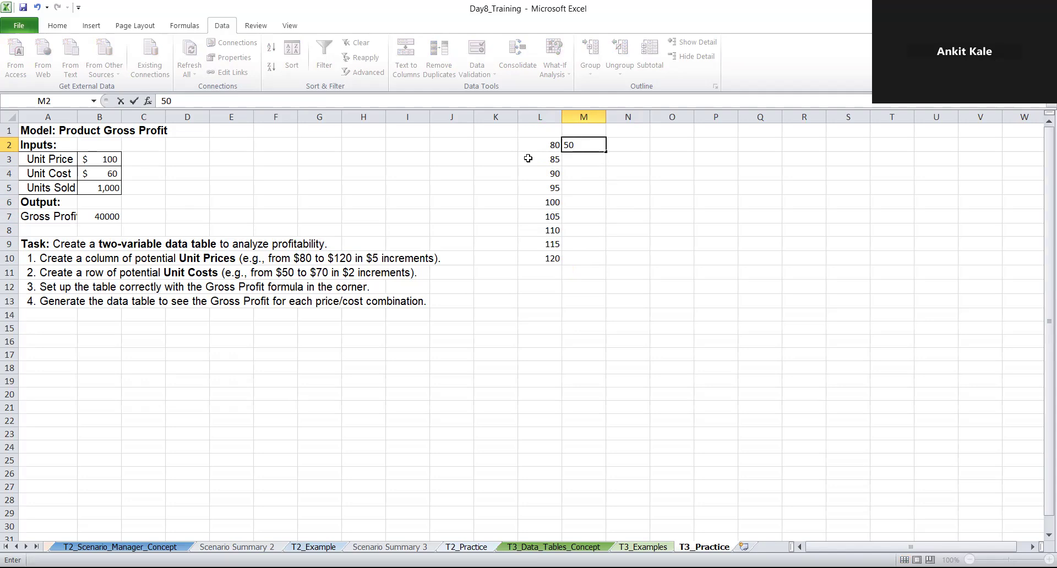
{"action": "key", "text": "BackSpace"}
{"action": "key", "text": "BackSpace"}
Start the unit cost row with 50 in M1 and the formula =M1+2 in N1
{"action": "key", "text": "Up"}
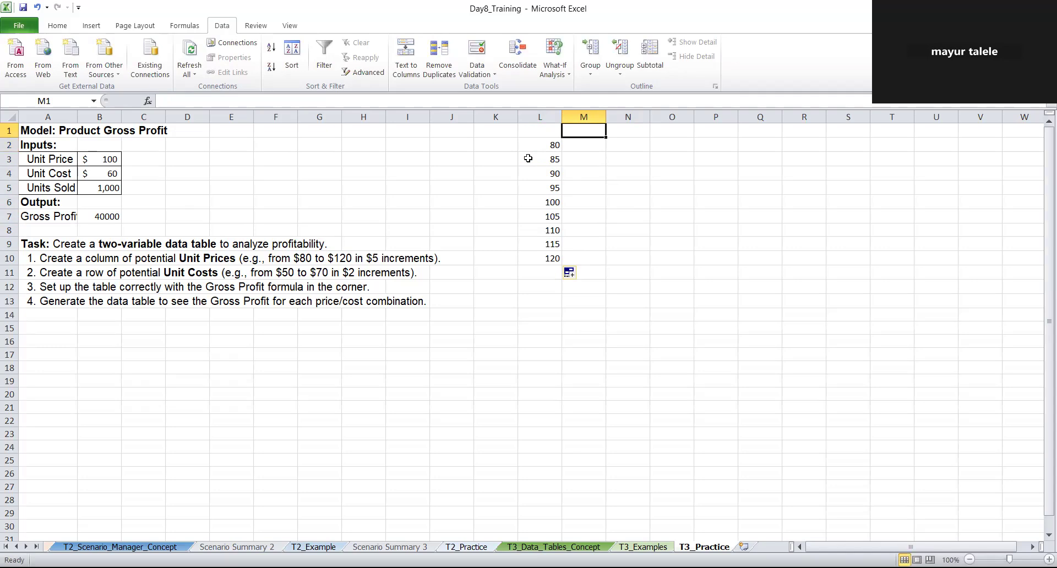
{"action": "type", "text": "50"}
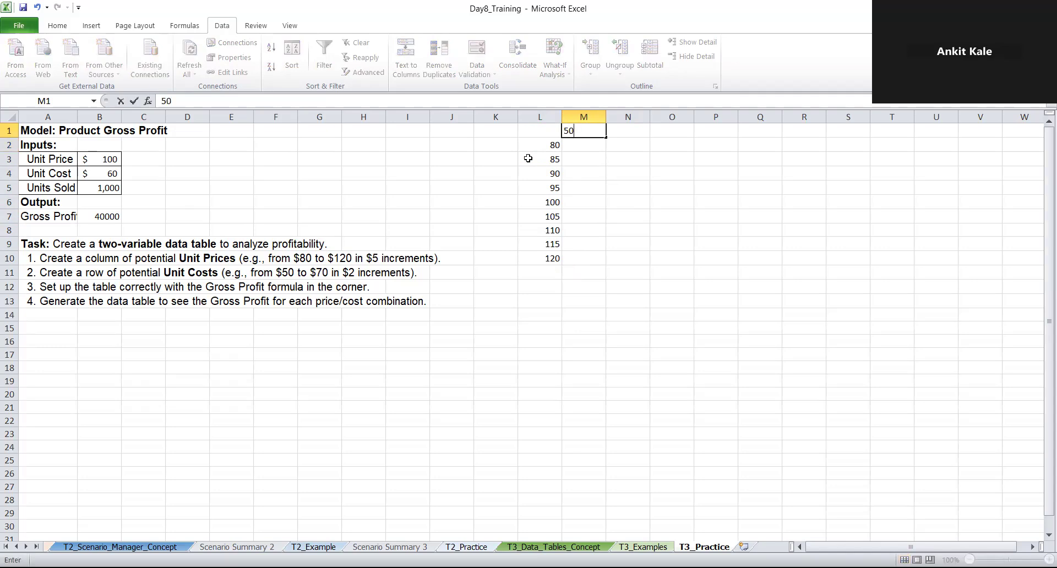
{"action": "key", "text": "Tab"}
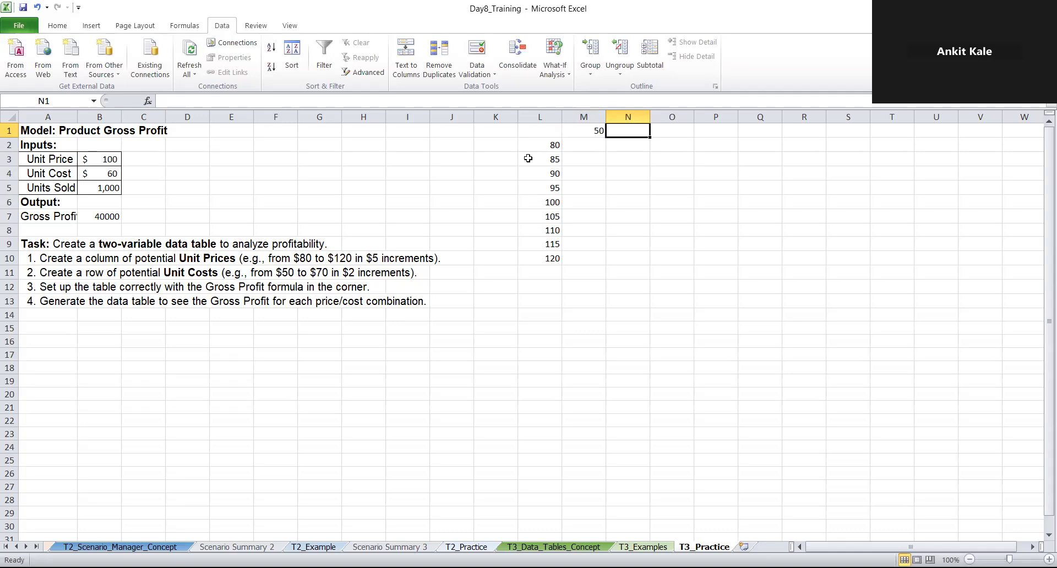
{"action": "type", "text": "="}
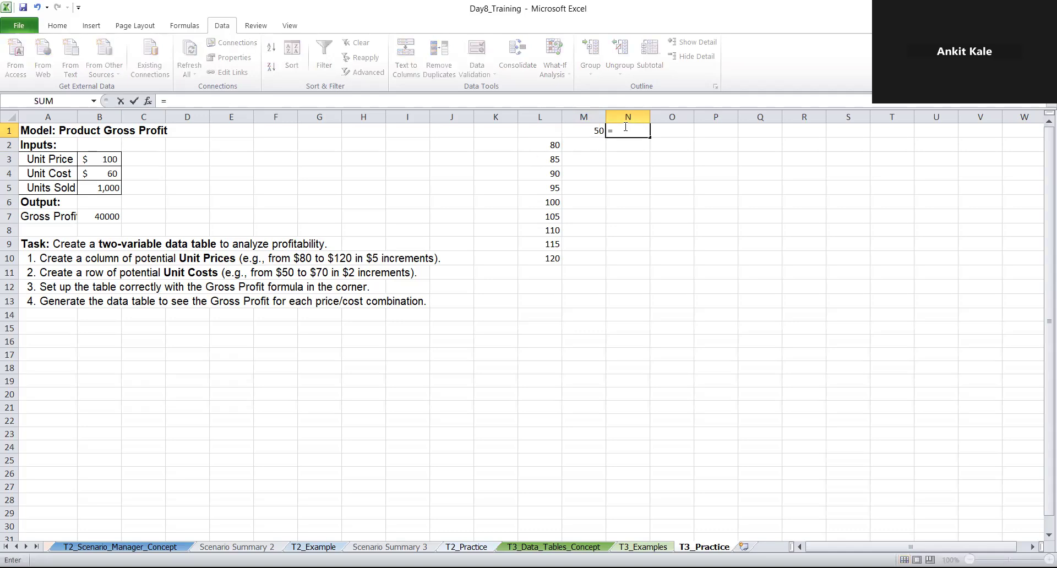
{"action": "left_click", "coordinate": [592, 130]}
{"action": "type", "text": "+2"}
{"action": "key", "text": "Return"}
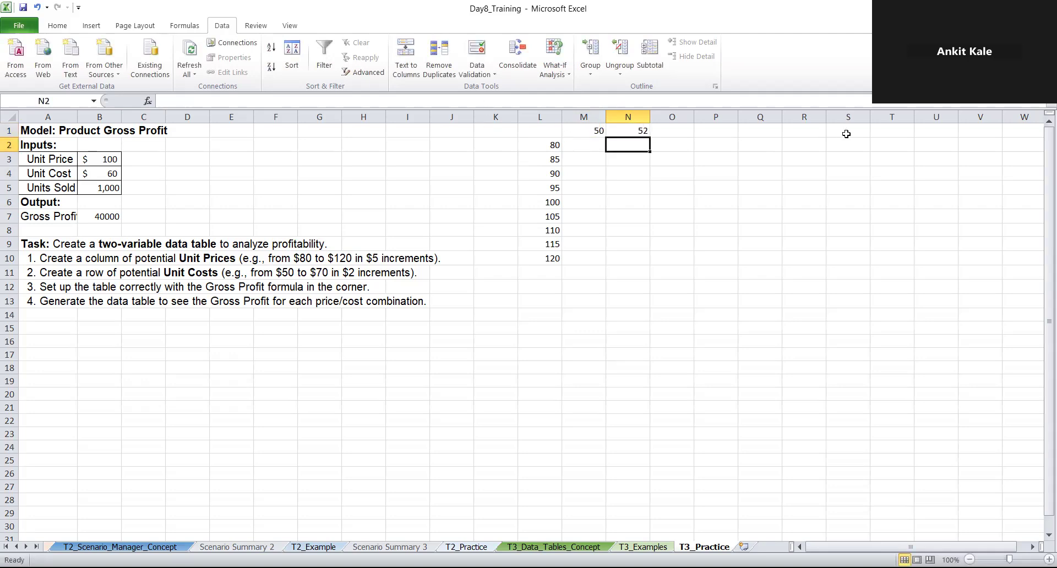
Try to fill M1 across row 1 to S1, and undo the fill
{"action": "left_click", "coordinate": [586, 129]}
{"action": "left_click_drag", "start_coordinate": [606, 137], "coordinate": [679, 136]}
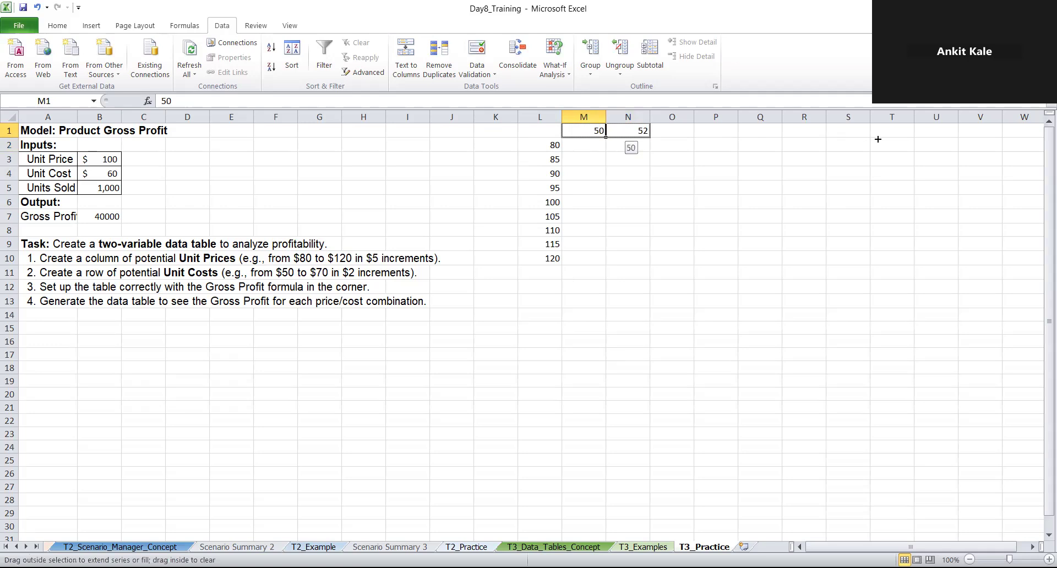
{"action": "left_click_drag", "start_coordinate": [877, 140], "coordinate": [876, 140]}
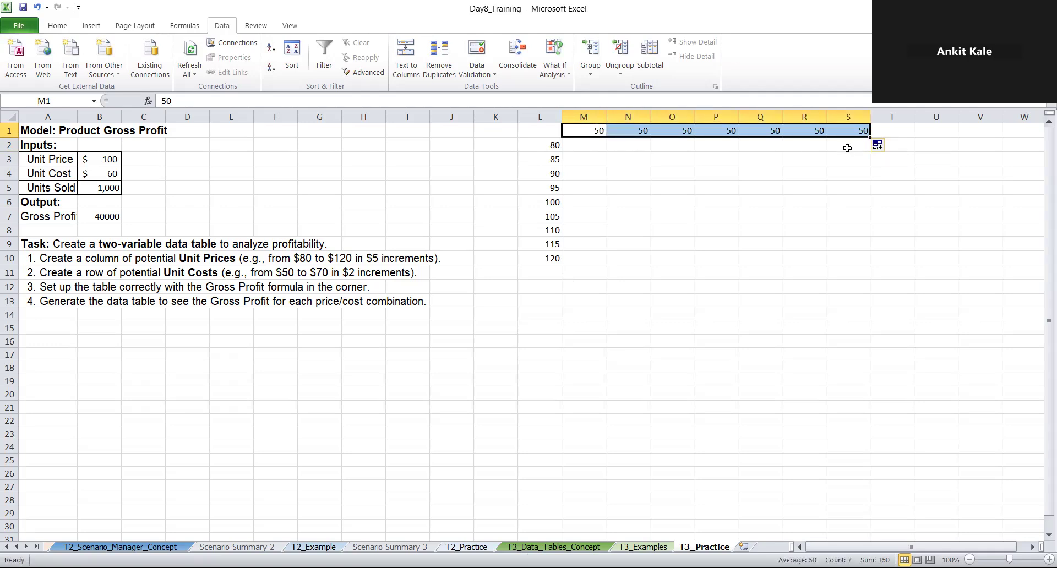
{"action": "left_click", "coordinate": [785, 231]}
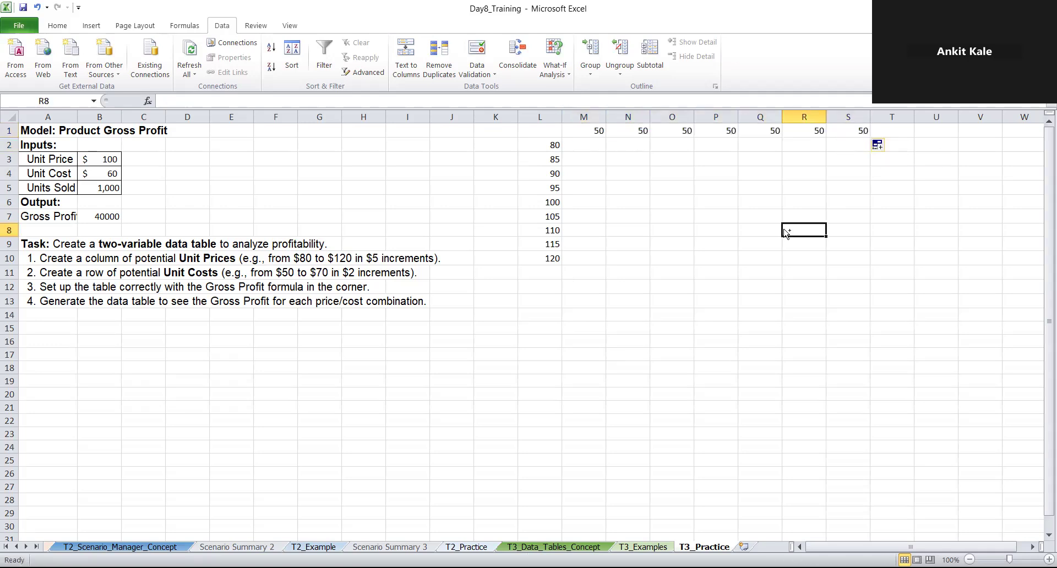
{"action": "key", "text": "ctrl+z"}
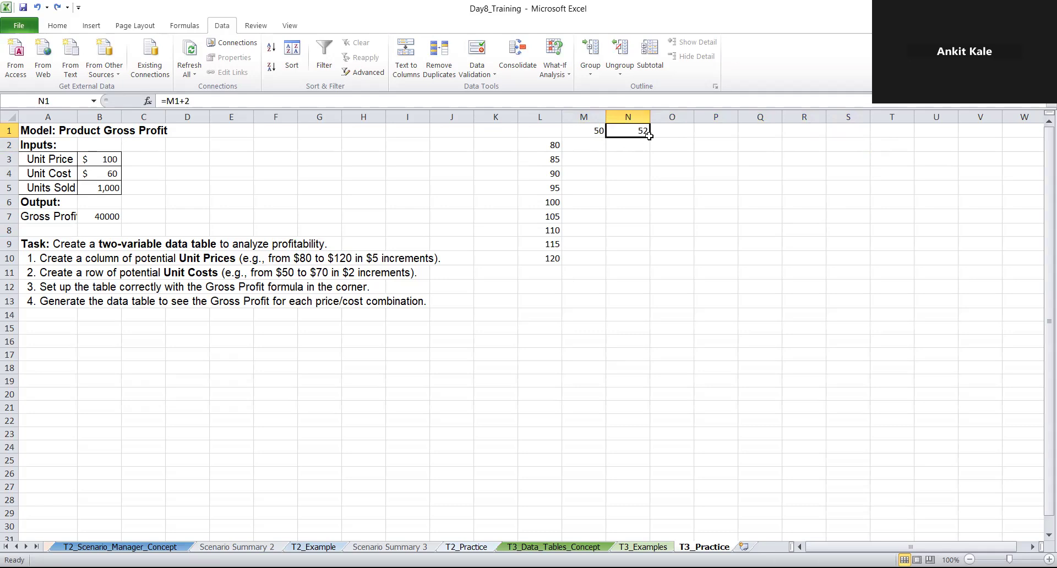
{"action": "key", "text": "ctrl+Right"}
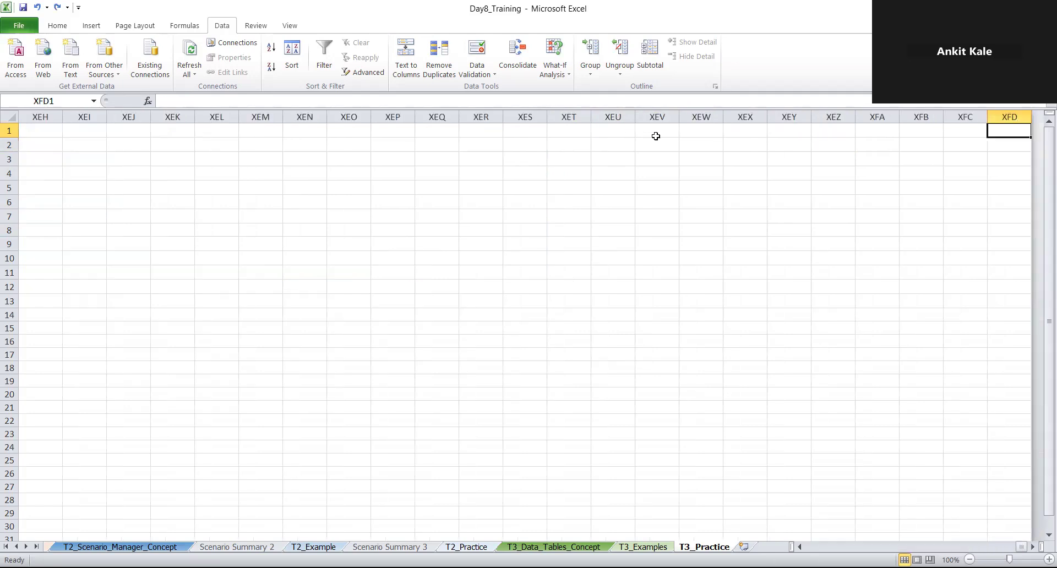
{"action": "key", "text": "ctrl+z"}
{"action": "key", "text": "ctrl+z"}
{"action": "key", "text": "ctrl+z"}
{"action": "key", "text": "ctrl+z"}
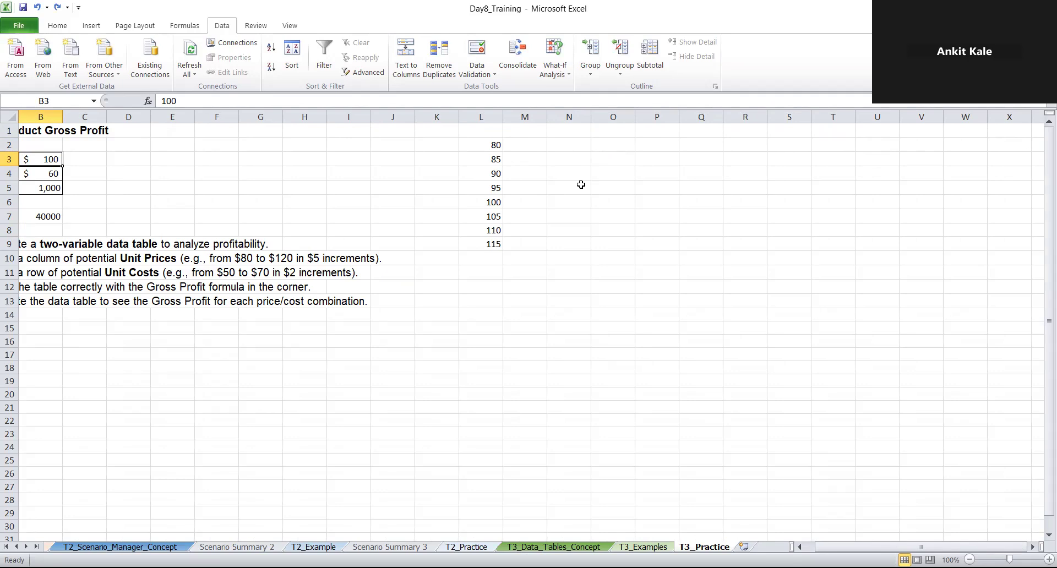
{"action": "key", "text": "ctrl+y"}
{"action": "key", "text": "ctrl+y"}
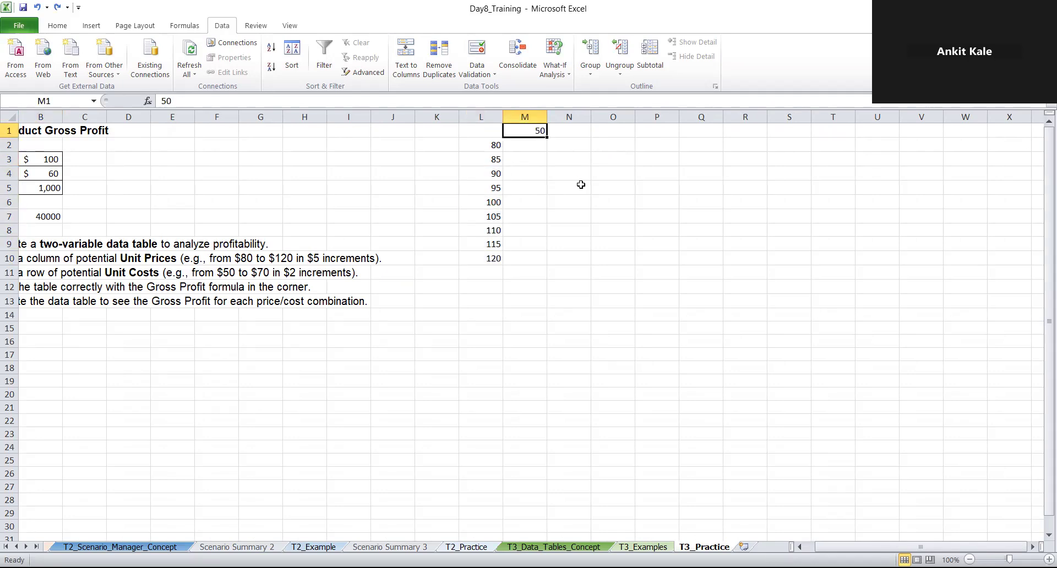
{"action": "key", "text": "ctrl+y"}
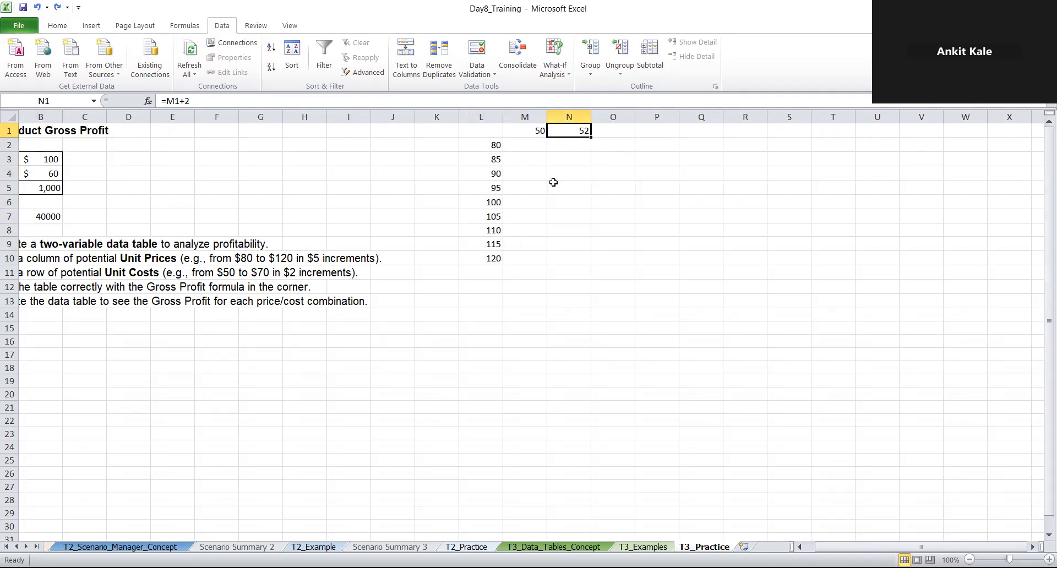
Fill the N1 formula across to W1 and link the table's corner cell L1 to the gross profit with =B7
{"action": "left_click_drag", "start_coordinate": [590, 137], "coordinate": [971, 134]}
{"action": "left_click", "coordinate": [964, 158]}
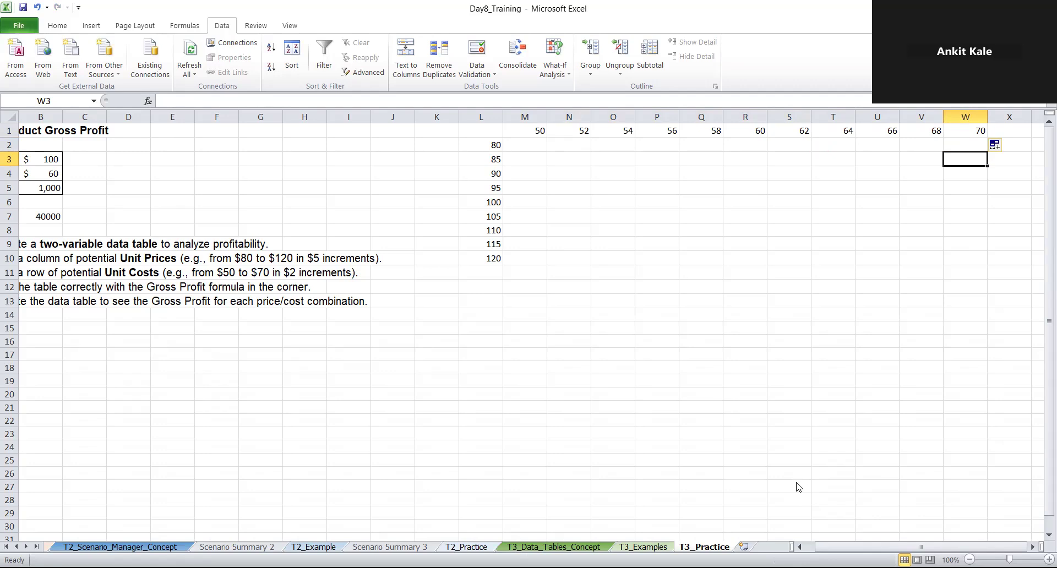
{"action": "left_click", "coordinate": [475, 143]}
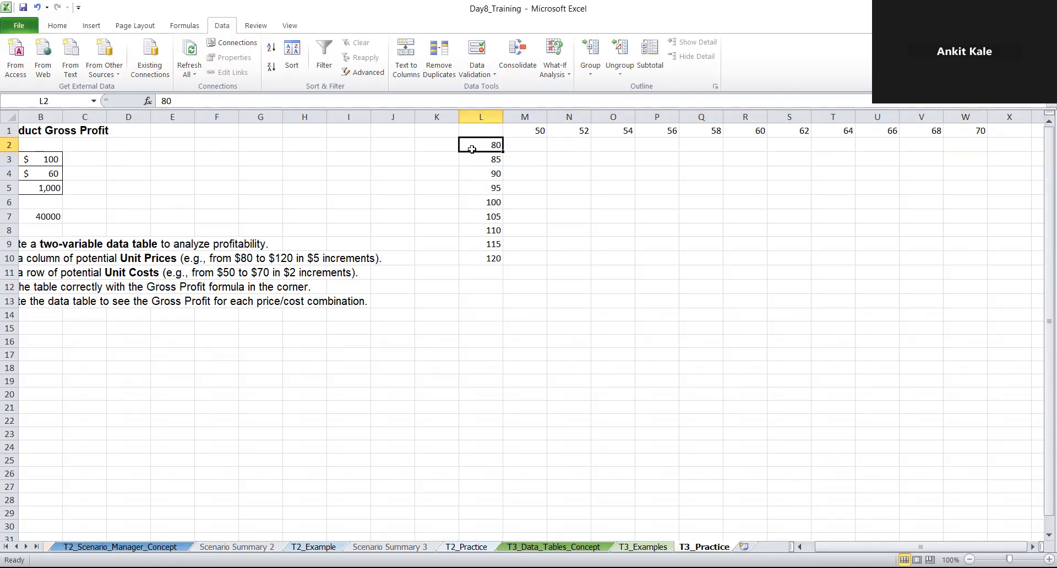
{"action": "left_click", "coordinate": [497, 132]}
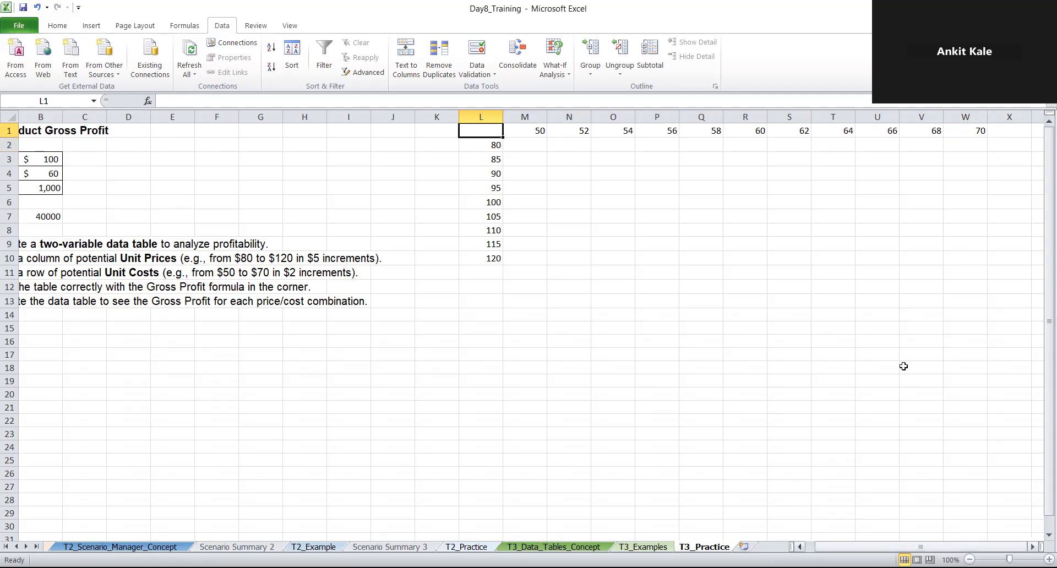
{"action": "scroll", "coordinate": [903, 366], "scroll_direction": "left", "scroll_amount": 2}
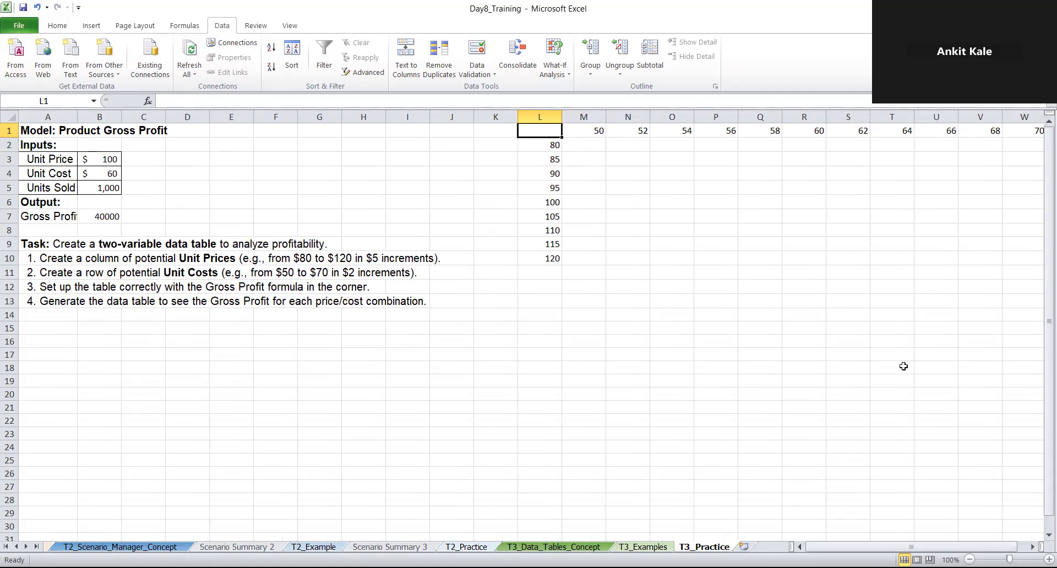
{"action": "type", "text": "="}
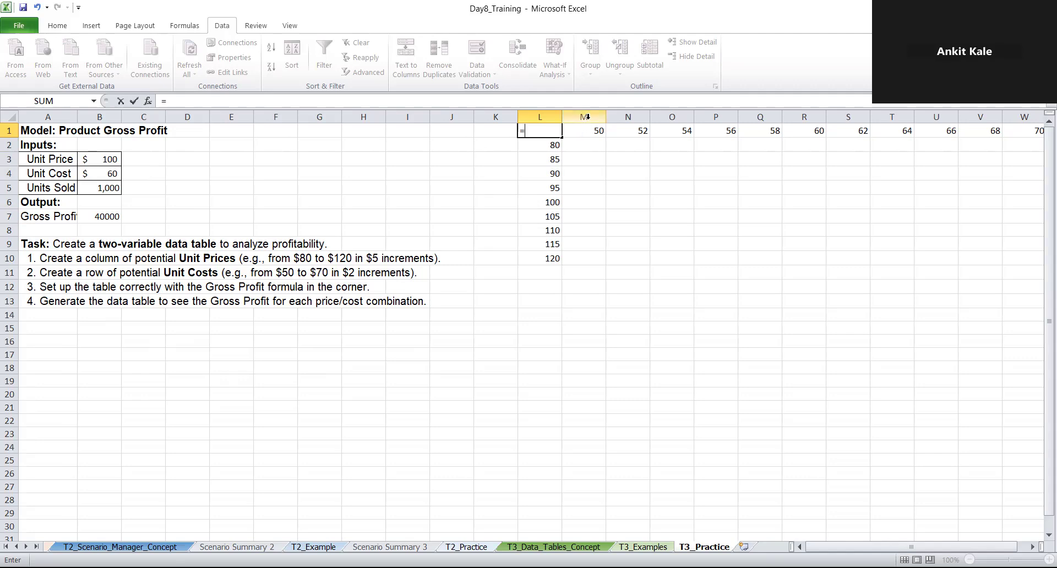
{"action": "left_click", "coordinate": [105, 218]}
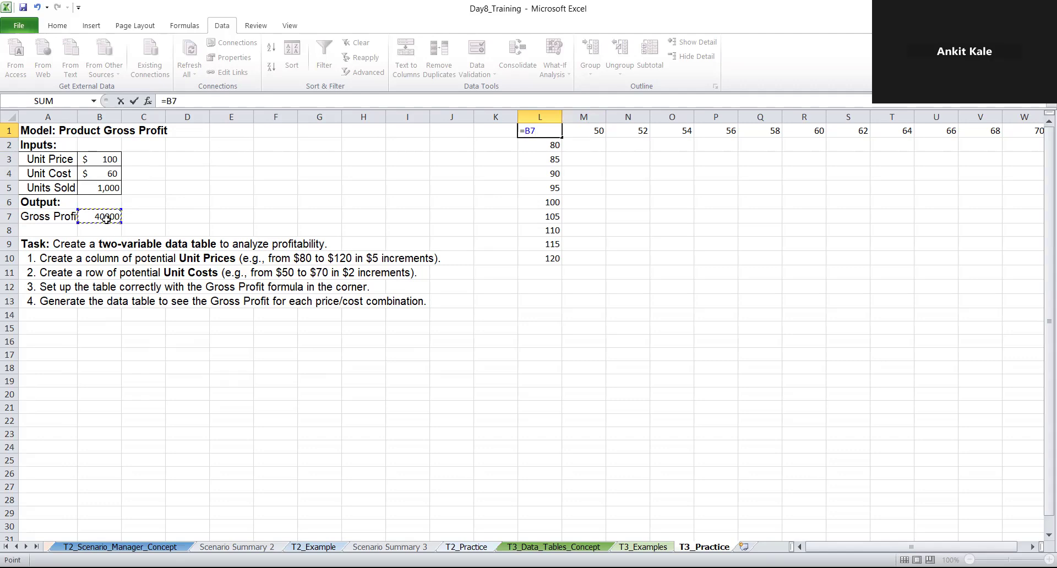
{"action": "key", "text": "Return"}
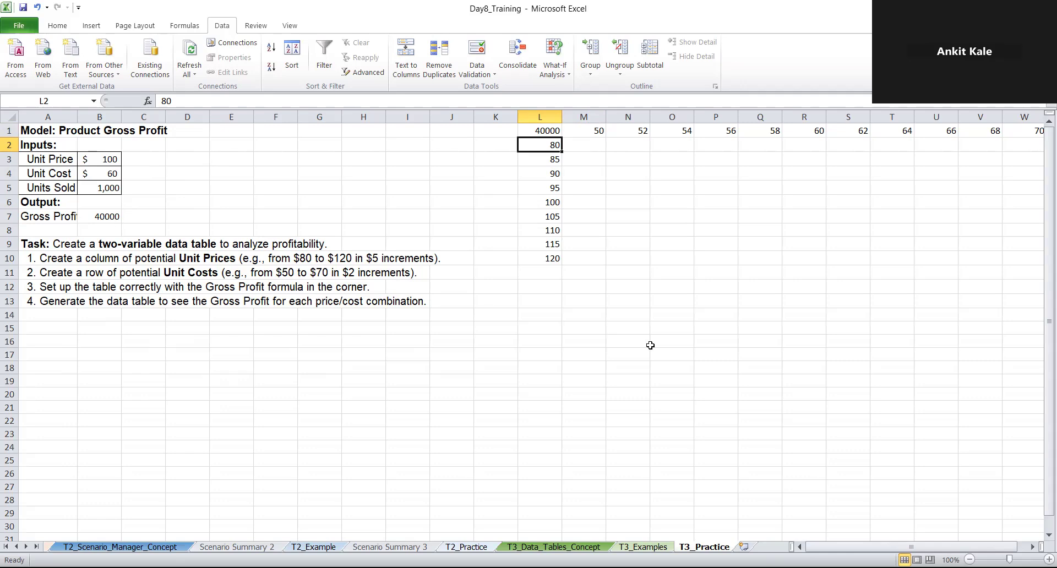
Select the table range L1:W10 and open the What-If Data Table dialog for it
{"action": "scroll", "coordinate": [650, 345], "scroll_direction": "right", "scroll_amount": 1}
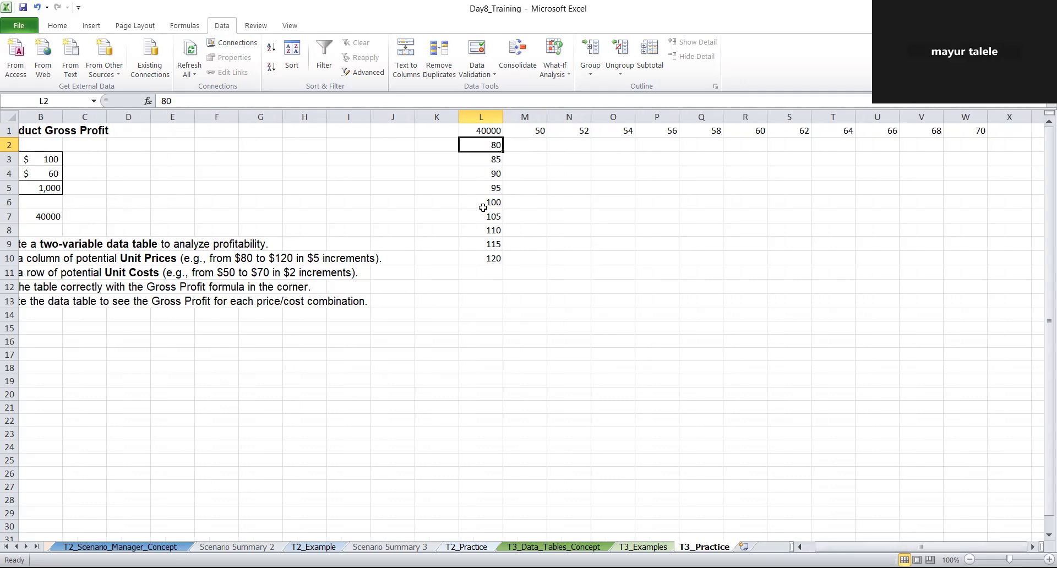
{"action": "left_click", "coordinate": [482, 128]}
{"action": "left_click_drag", "start_coordinate": [482, 128], "coordinate": [958, 268]}
{"action": "left_click", "coordinate": [700, 353]}
{"action": "left_click_drag", "start_coordinate": [482, 131], "coordinate": [962, 258]}
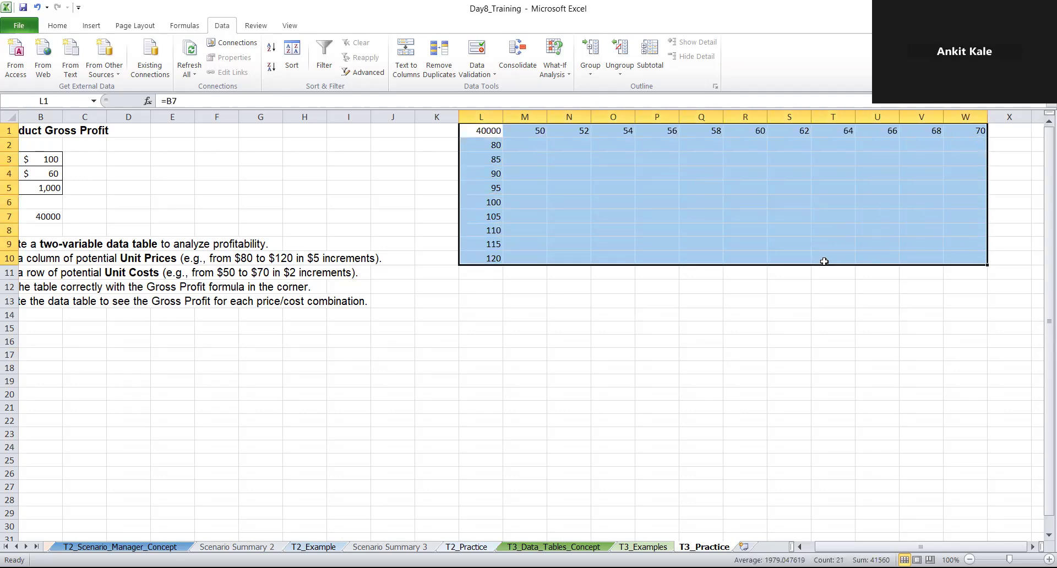
{"action": "left_click", "coordinate": [562, 80]}
{"action": "key", "text": "Return"}
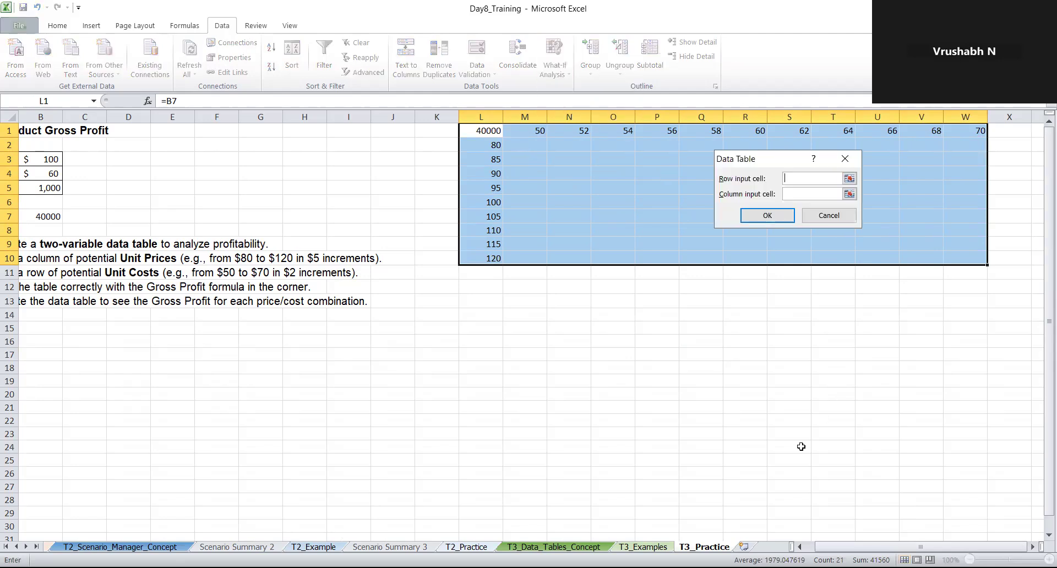
Generate the two-variable data table with unit cost $B$4 as row input cell and unit price $B$3 as column input cell
{"action": "scroll", "coordinate": [800, 446], "scroll_direction": "left", "scroll_amount": 1}
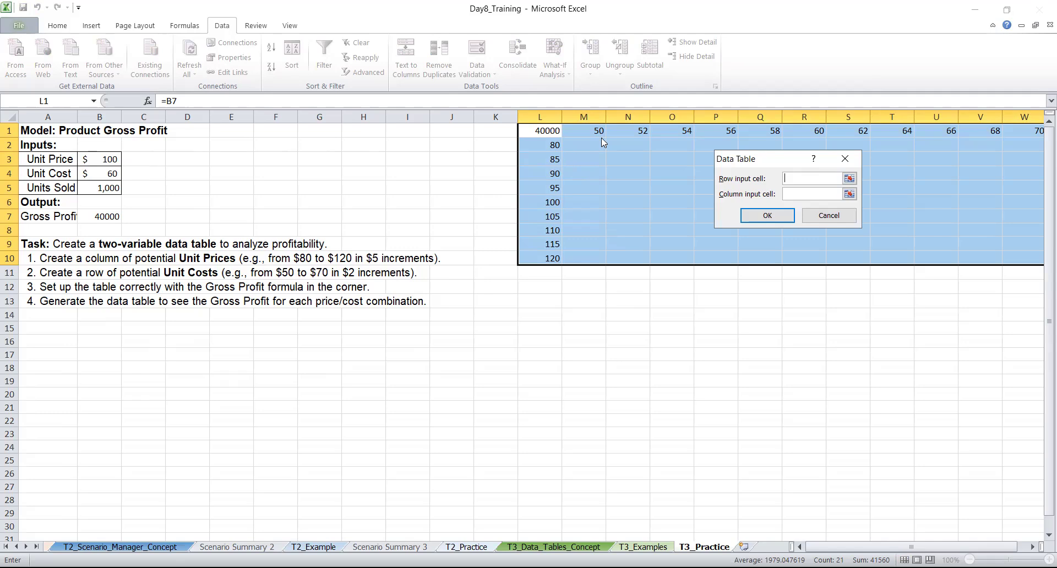
{"action": "left_click", "coordinate": [581, 131]}
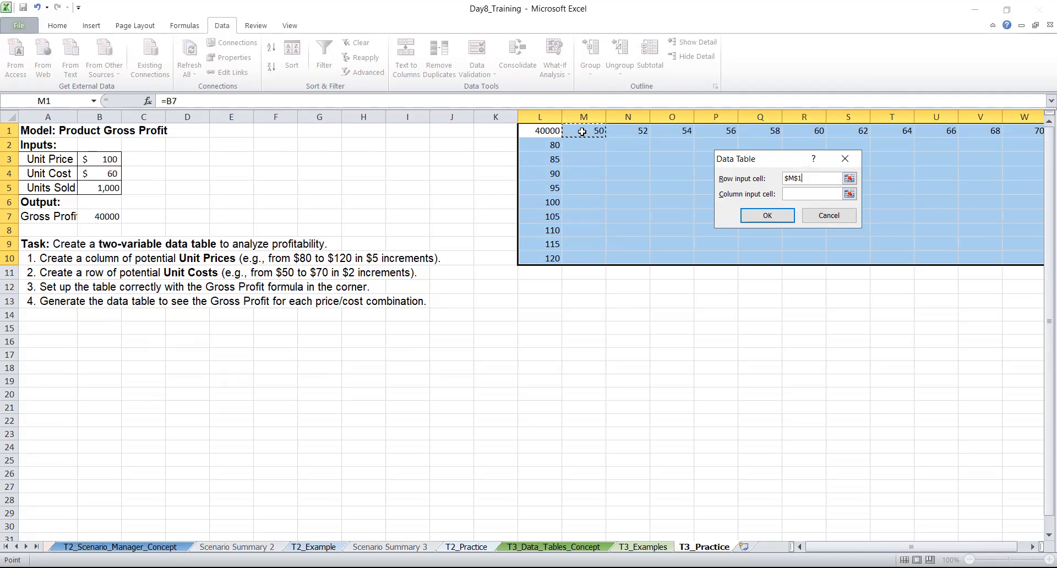
{"action": "key", "text": "BackSpace"}
{"action": "key", "text": "BackSpace"}
{"action": "key", "text": "BackSpace"}
{"action": "key", "text": "BackSpace"}
{"action": "left_click", "coordinate": [91, 171]}
{"action": "left_click", "coordinate": [788, 192]}
{"action": "left_click", "coordinate": [111, 160]}
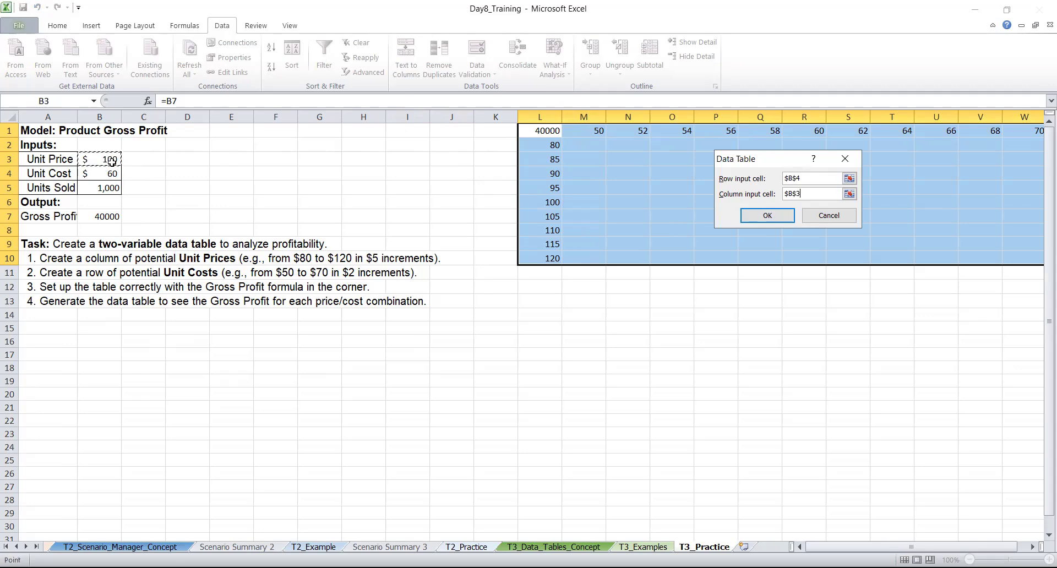
{"action": "left_click", "coordinate": [753, 219]}
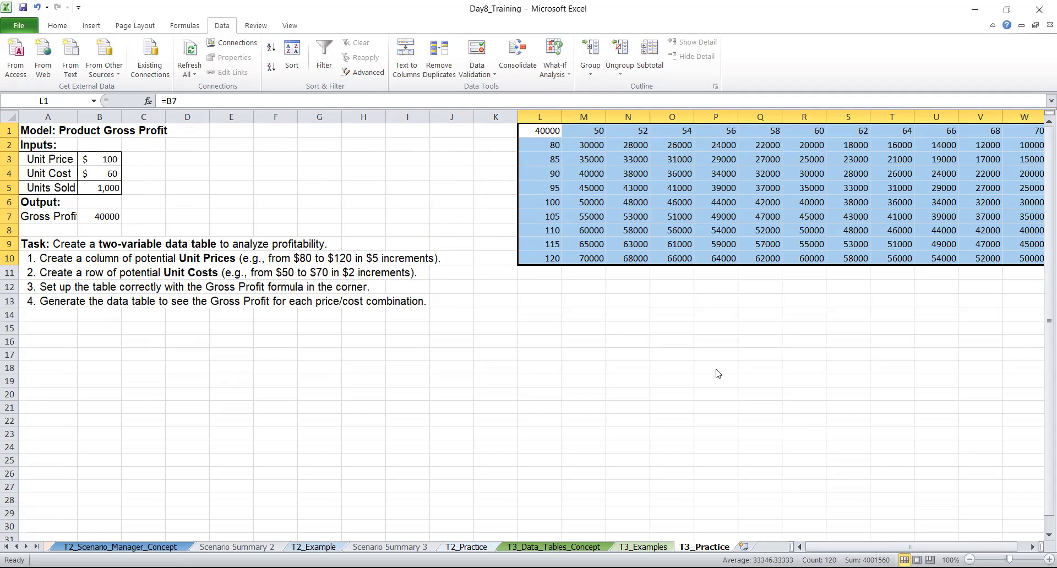
Examine the gross profit table, checking the unit cost in N1, the unit price in L3 and their combined result in N3
{"action": "scroll", "coordinate": [718, 374], "scroll_direction": "right", "scroll_amount": 1}
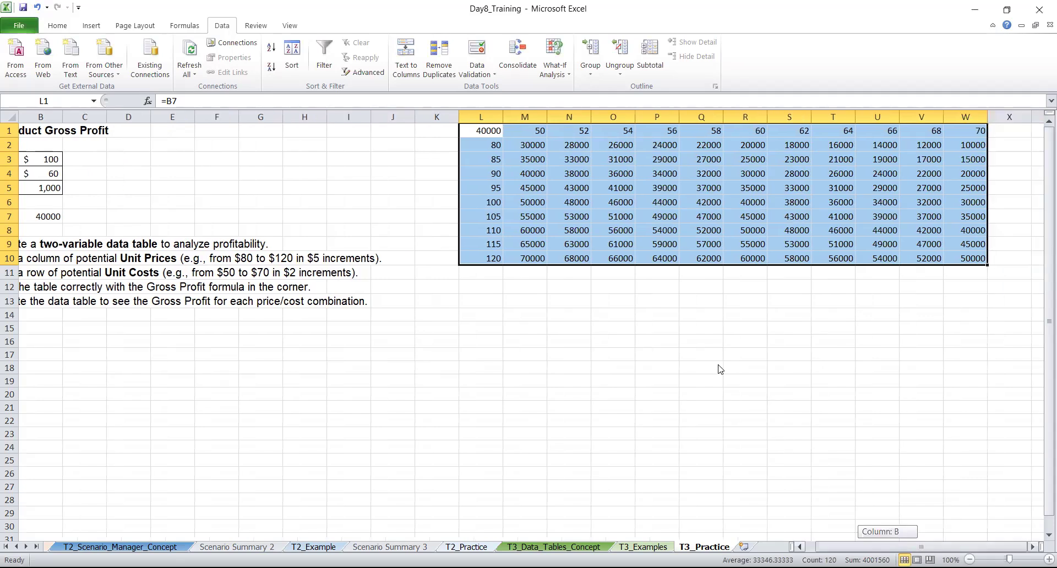
{"action": "left_click", "coordinate": [718, 367]}
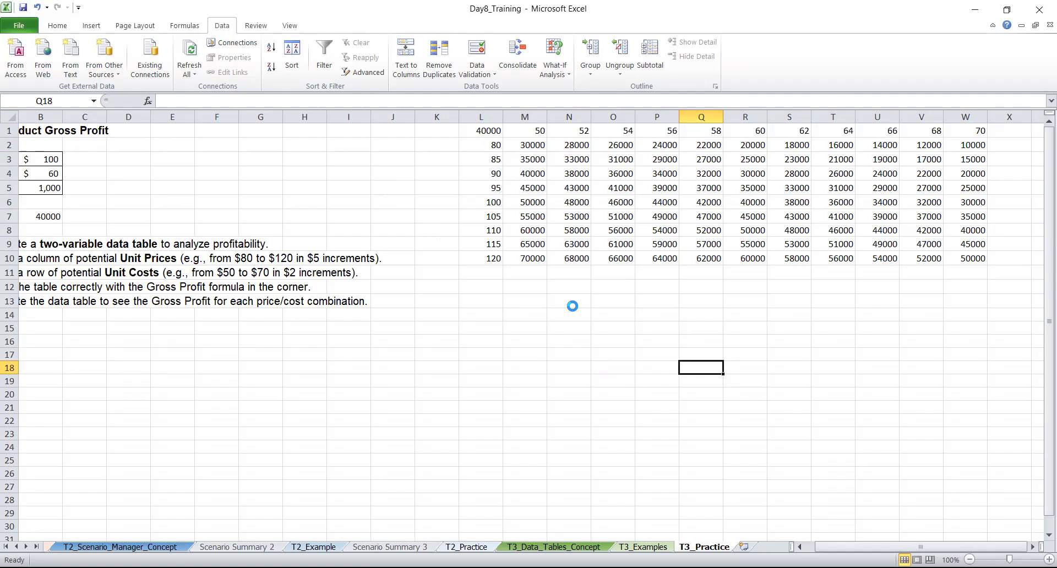
{"action": "scroll", "coordinate": [573, 306], "scroll_direction": "left", "scroll_amount": 1}
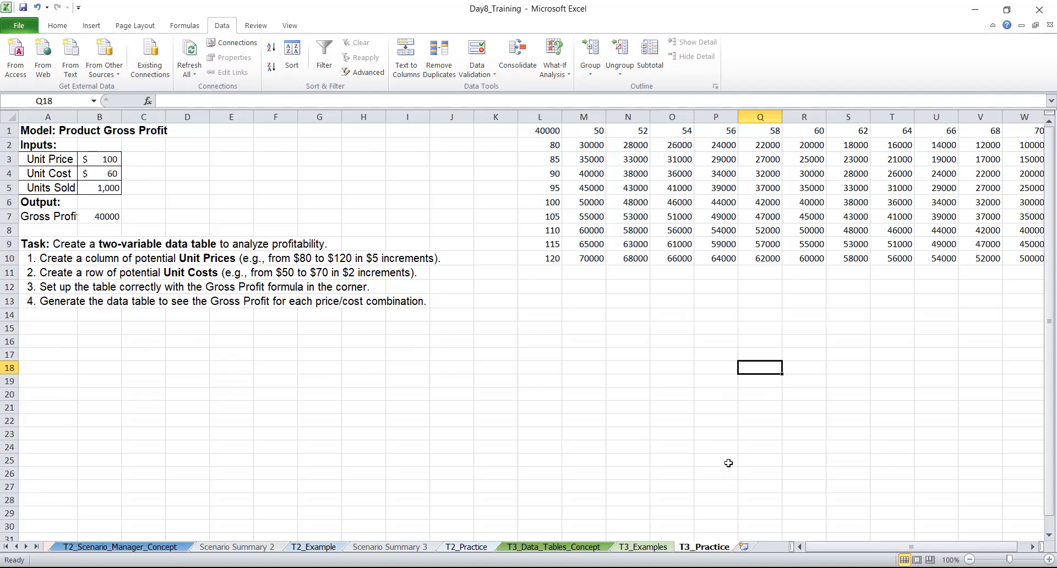
{"action": "left_click", "coordinate": [642, 131]}
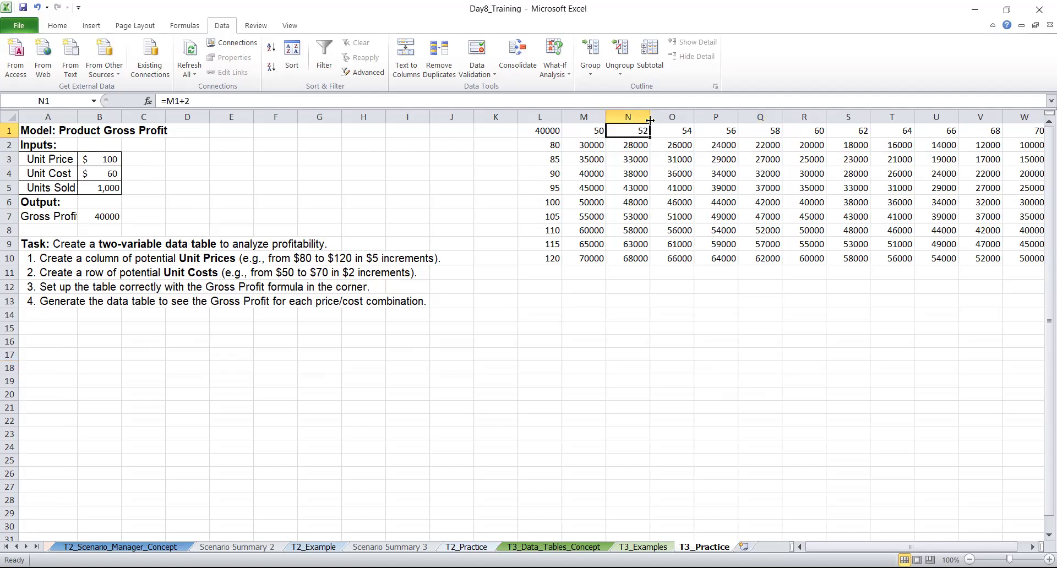
{"action": "left_click", "coordinate": [552, 158]}
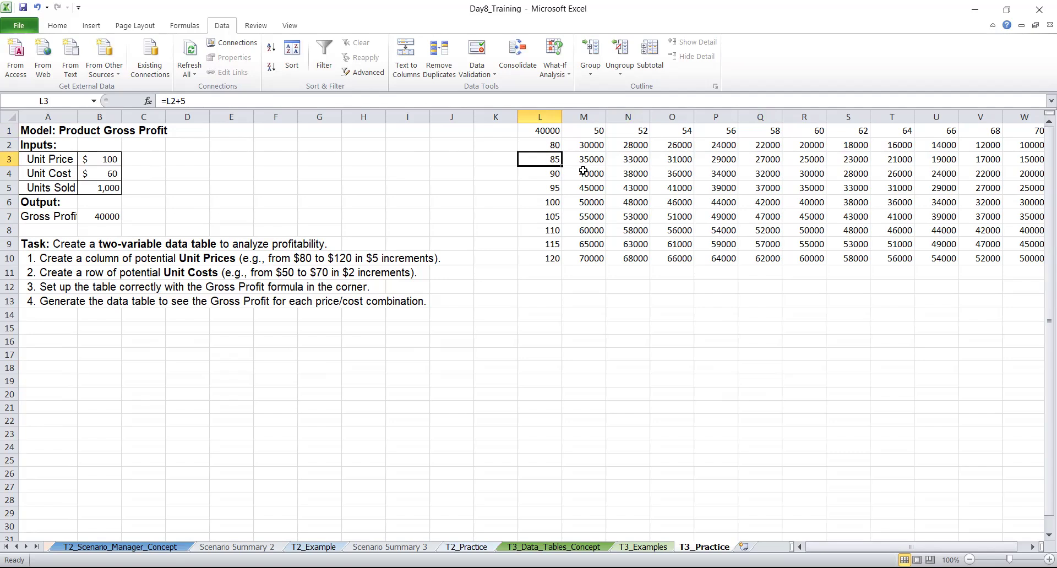
{"action": "left_click", "coordinate": [638, 163]}
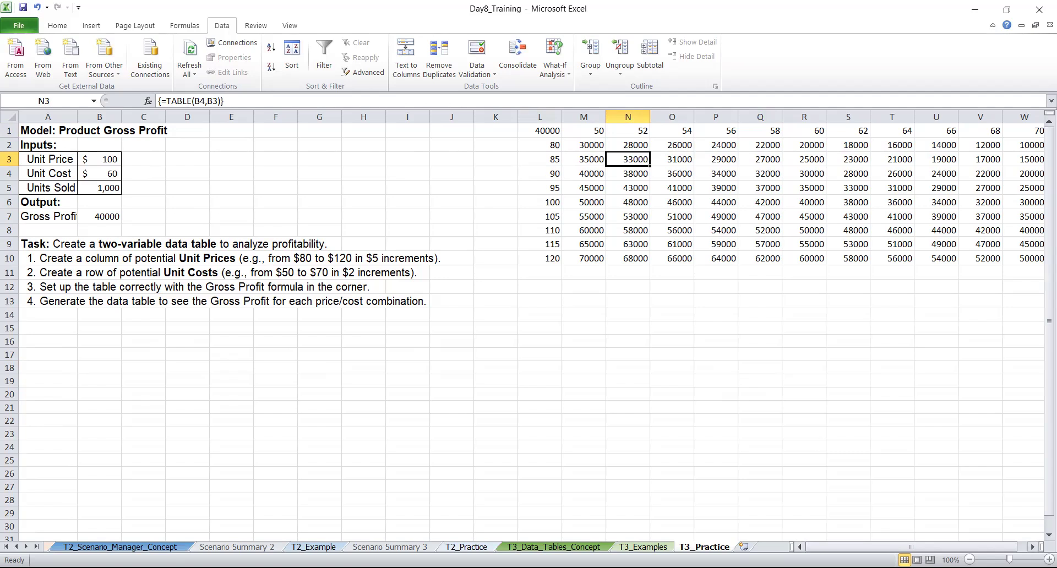
{"action": "left_click_drag", "start_coordinate": [911, 547], "coordinate": [921, 546]}
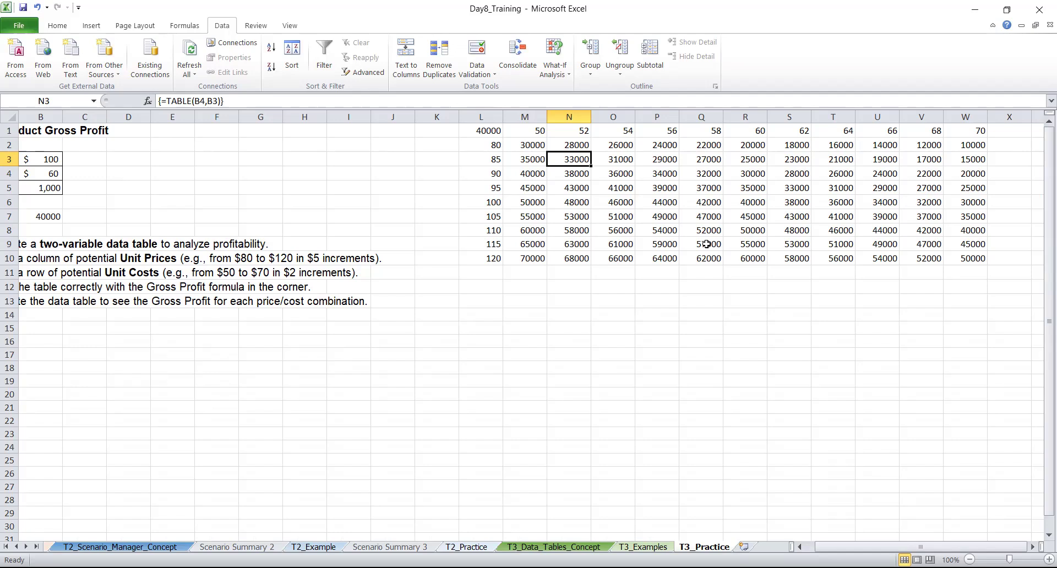
{"action": "key", "text": "Down"}
{"action": "key", "text": "Down"}
{"action": "key", "text": "Down"}
{"action": "key", "text": "Down"}
{"action": "key", "text": "Down"}
{"action": "key", "text": "Down"}
{"action": "key", "text": "Down"}
{"action": "key", "text": "Down"}
{"action": "key", "text": "Down"}
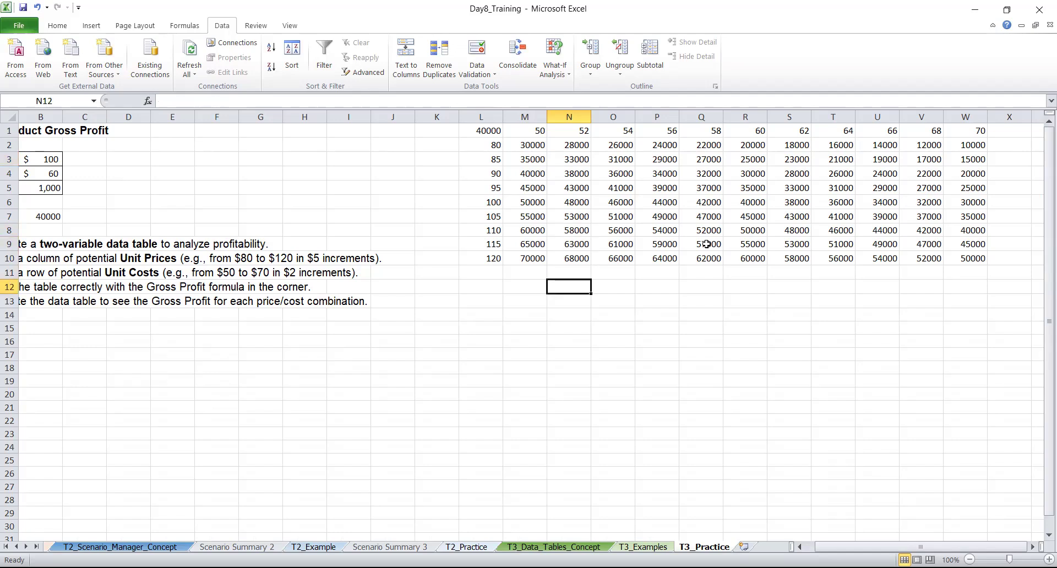
Calculate the highest gross profit in the data table by entering a MAX formula over M2:W10 in cell N12
{"action": "type", "text": "=max("}
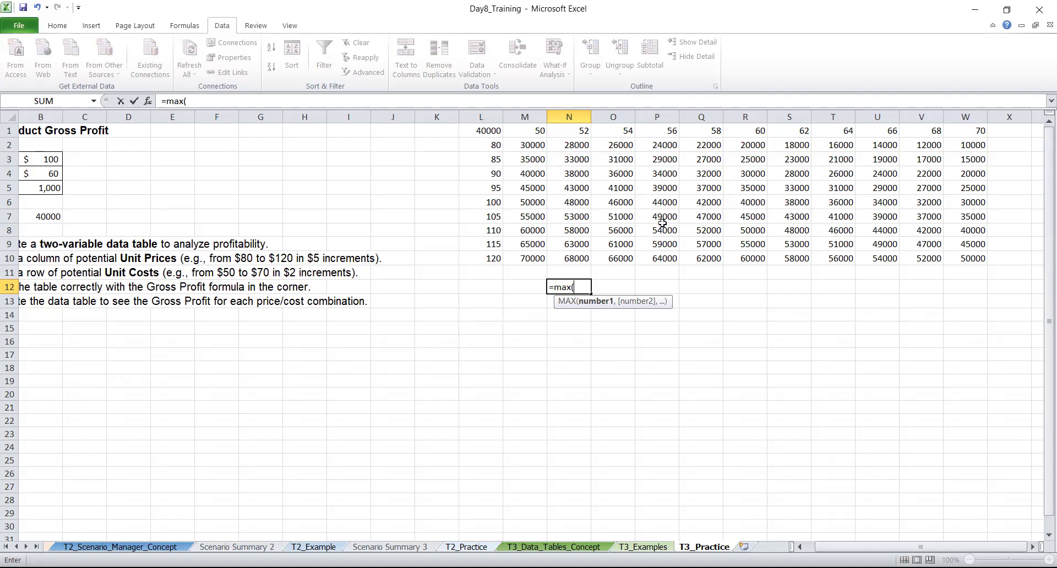
{"action": "left_click", "coordinate": [529, 144]}
{"action": "left_click_drag", "start_coordinate": [542, 147], "coordinate": [559, 152]}
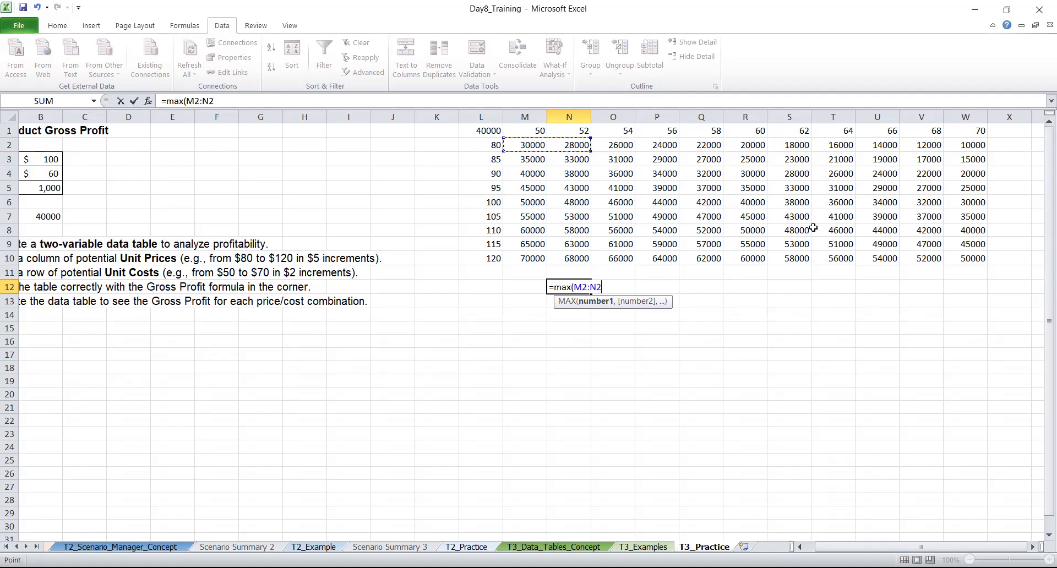
{"action": "left_click", "coordinate": [945, 255], "text": "shift"}
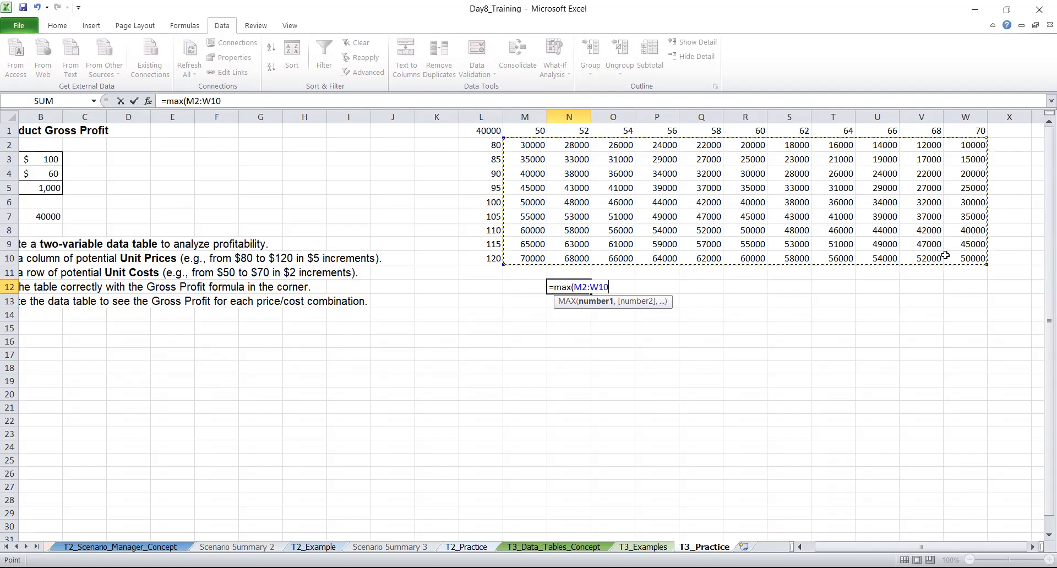
{"action": "type", "text": ","}
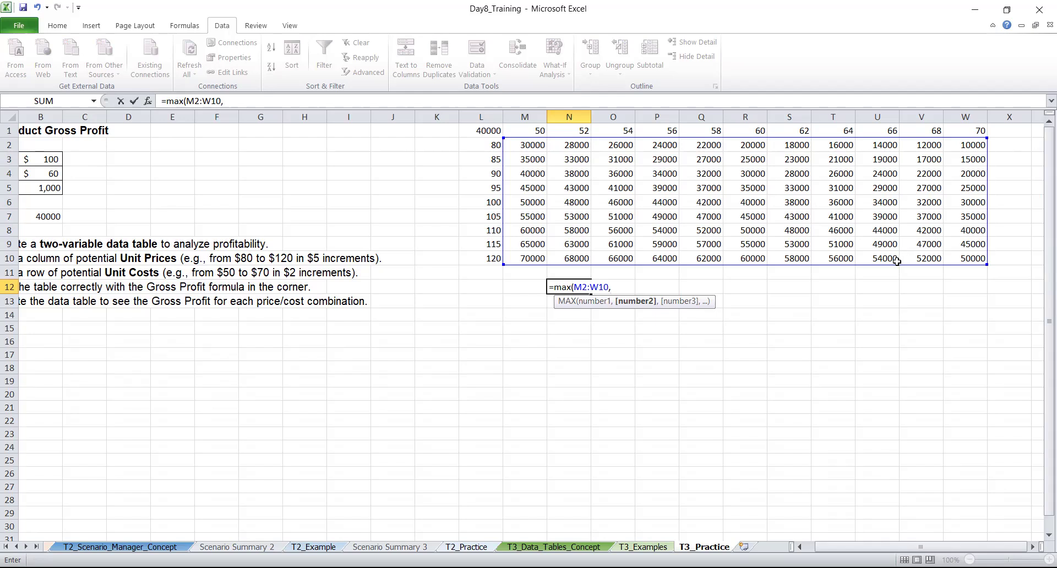
{"action": "key", "text": "BackSpace"}
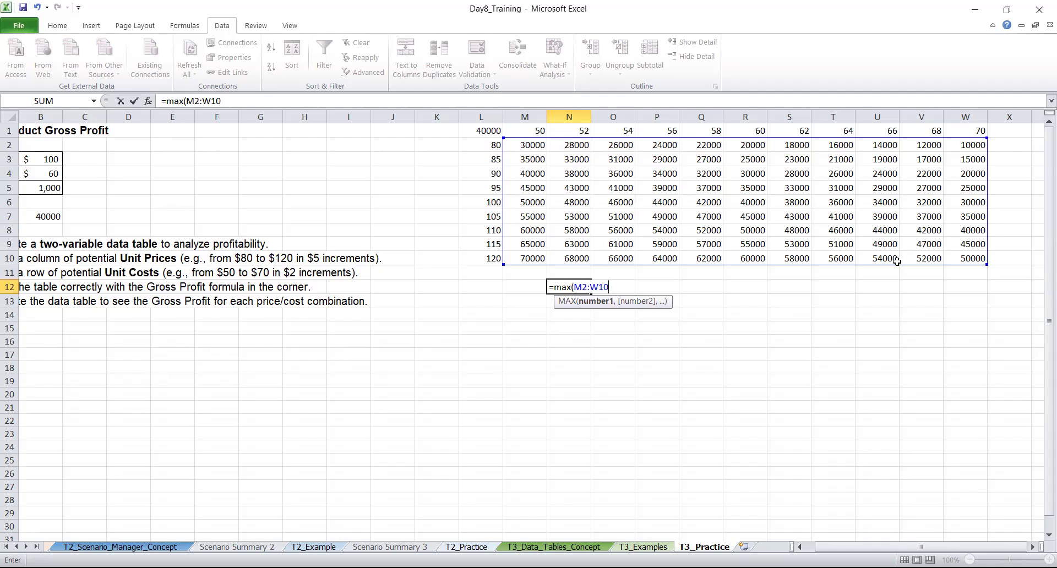
{"action": "key", "text": "Return"}
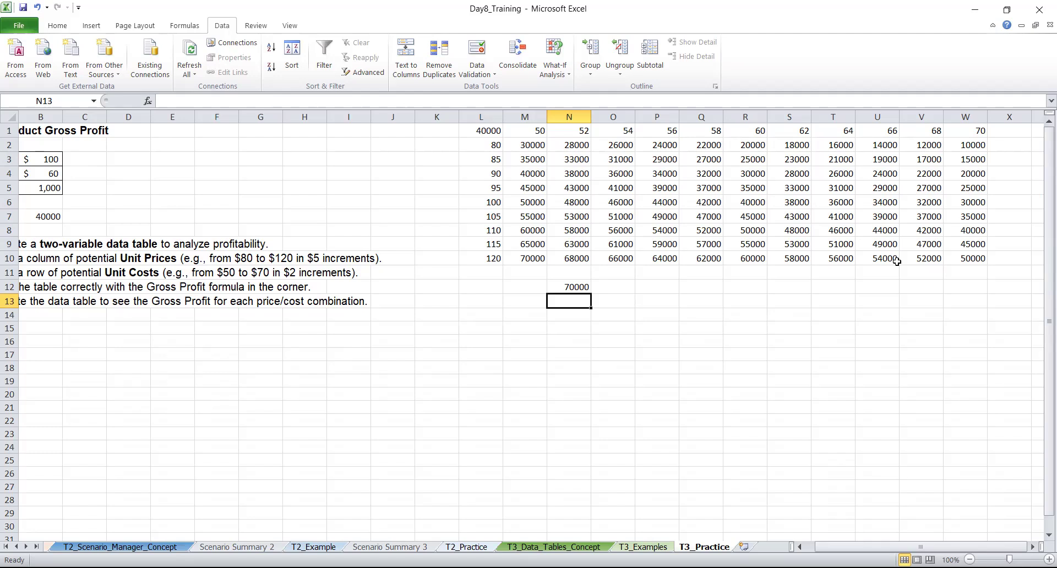
{"action": "key", "text": "Left"}
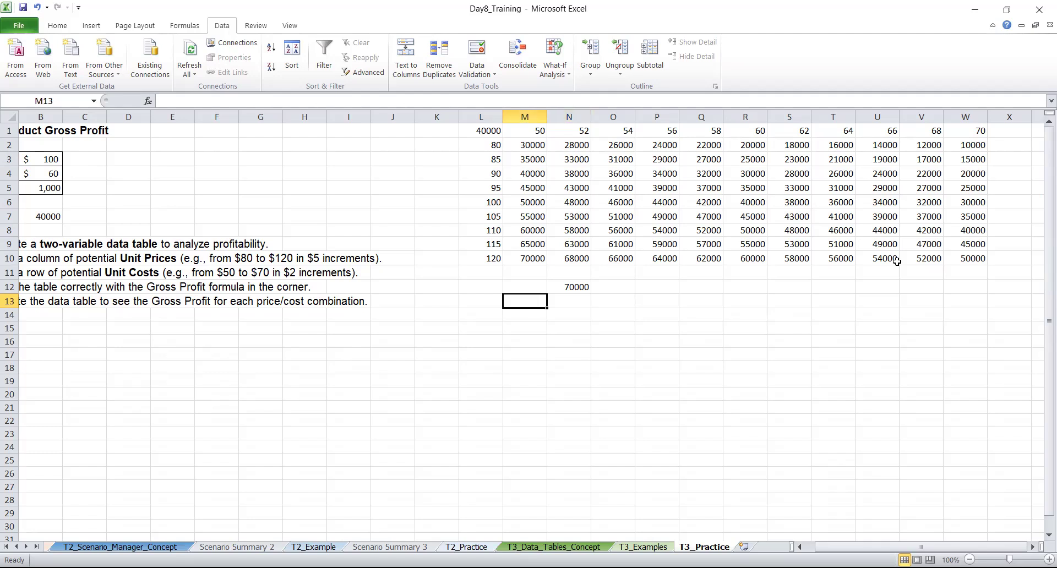